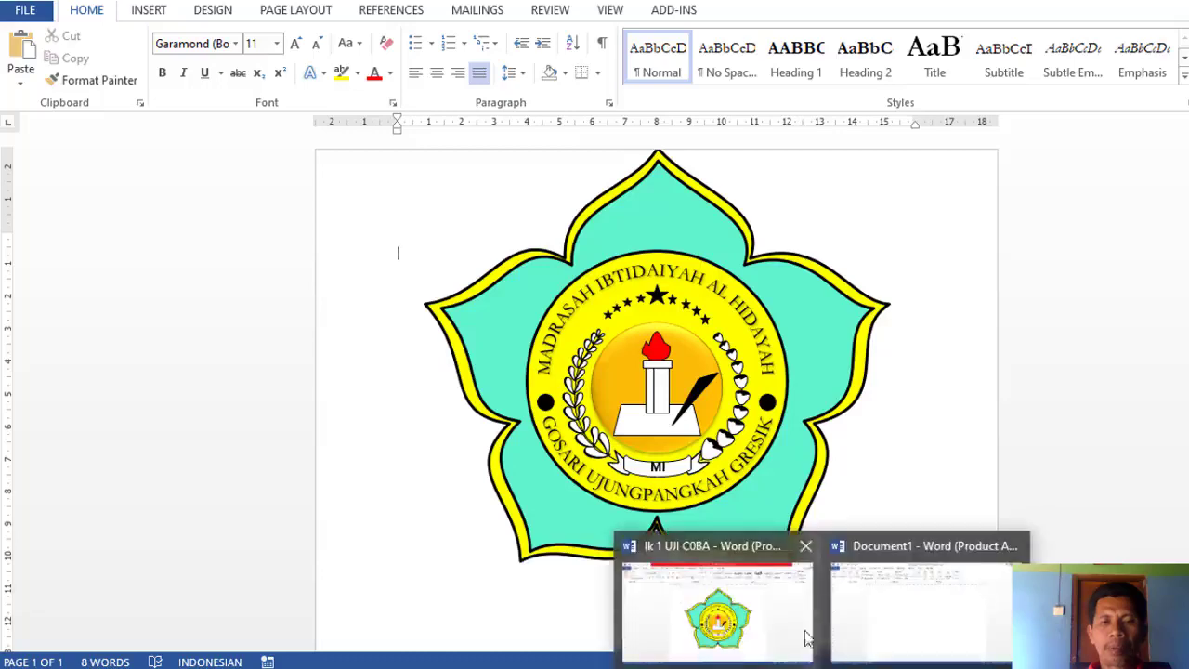
# - Switch between Document1 and the logo document, ending on the school logo document
pyautogui.click(906, 630)
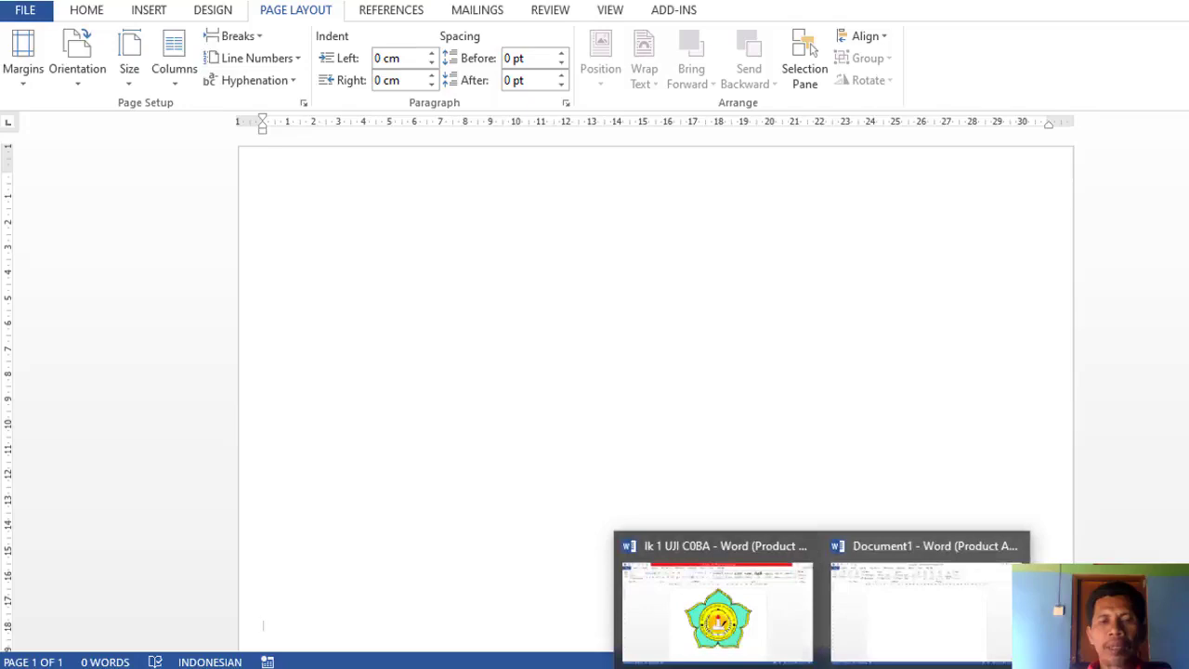
pyautogui.click(751, 618)
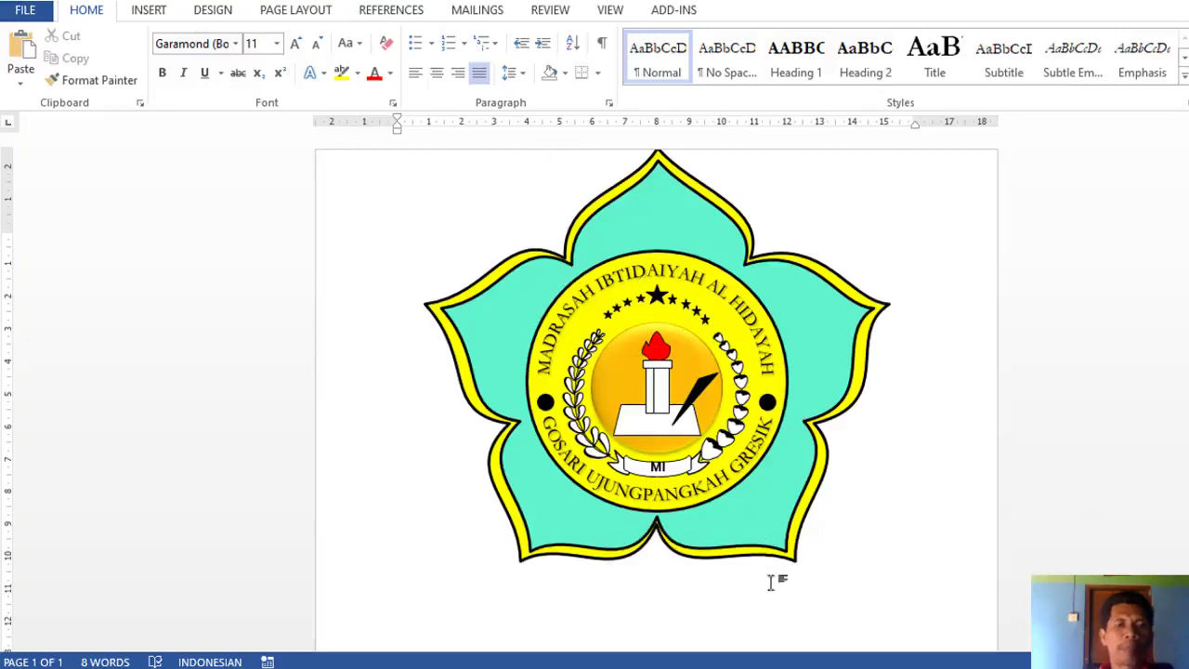
pyautogui.click(910, 612)
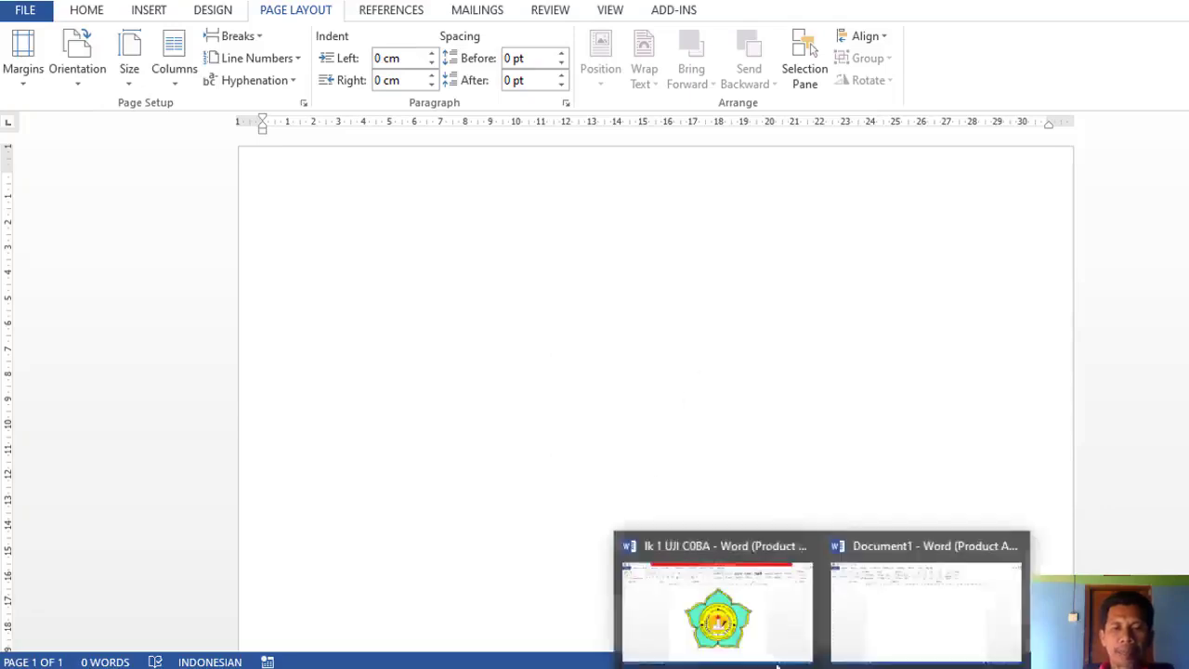
pyautogui.click(718, 608)
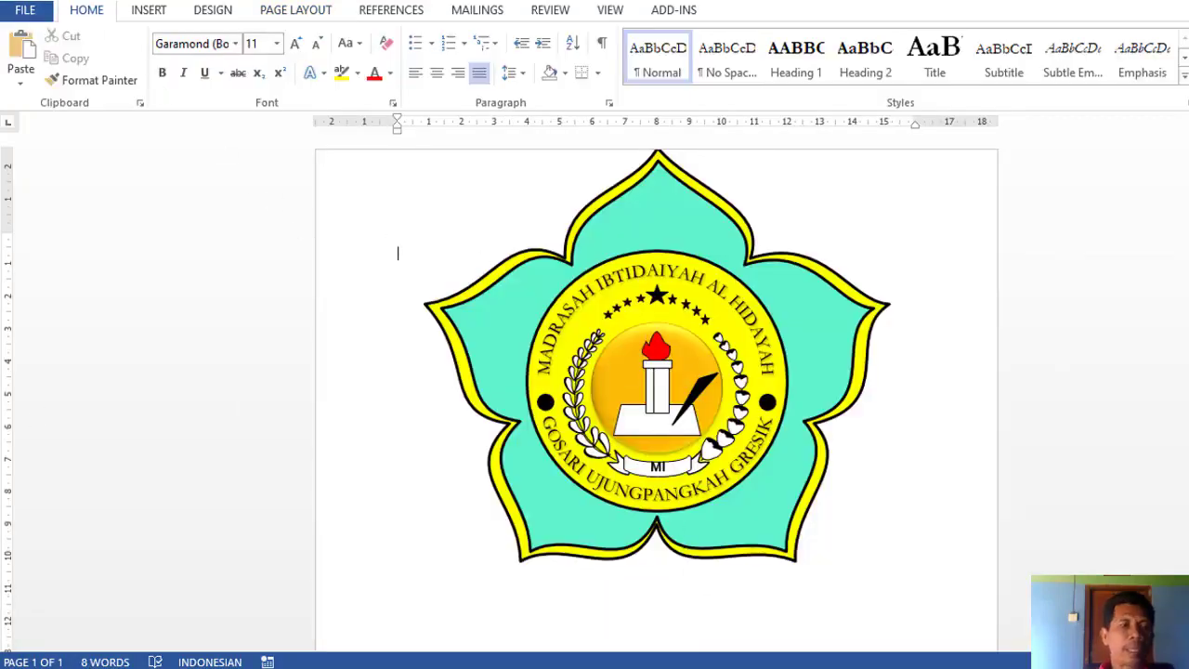
# - Open the Start menu app list and scroll down to Windows Accessories
pyautogui.click(18, 665)
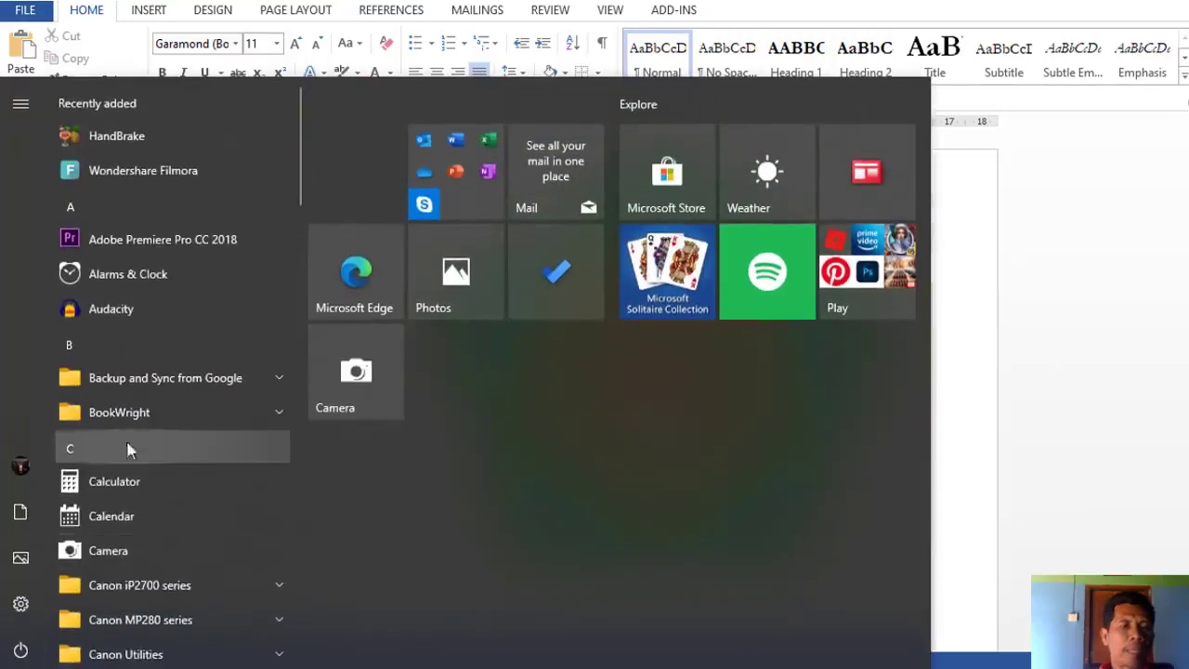
pyautogui.scroll(-3, 173, 511)
pyautogui.scroll(-2, 173, 511)
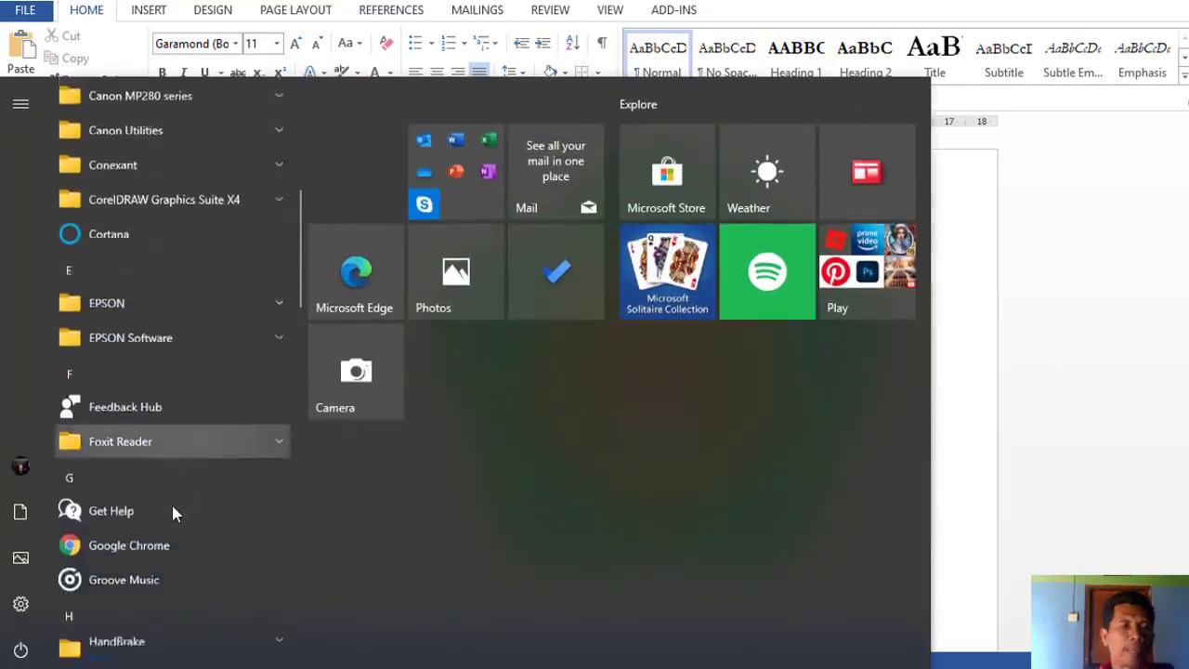
pyautogui.scroll(-1, 172, 511)
pyautogui.scroll(-3, 172, 512)
pyautogui.scroll(-3, 171, 513)
pyautogui.scroll(-2, 172, 513)
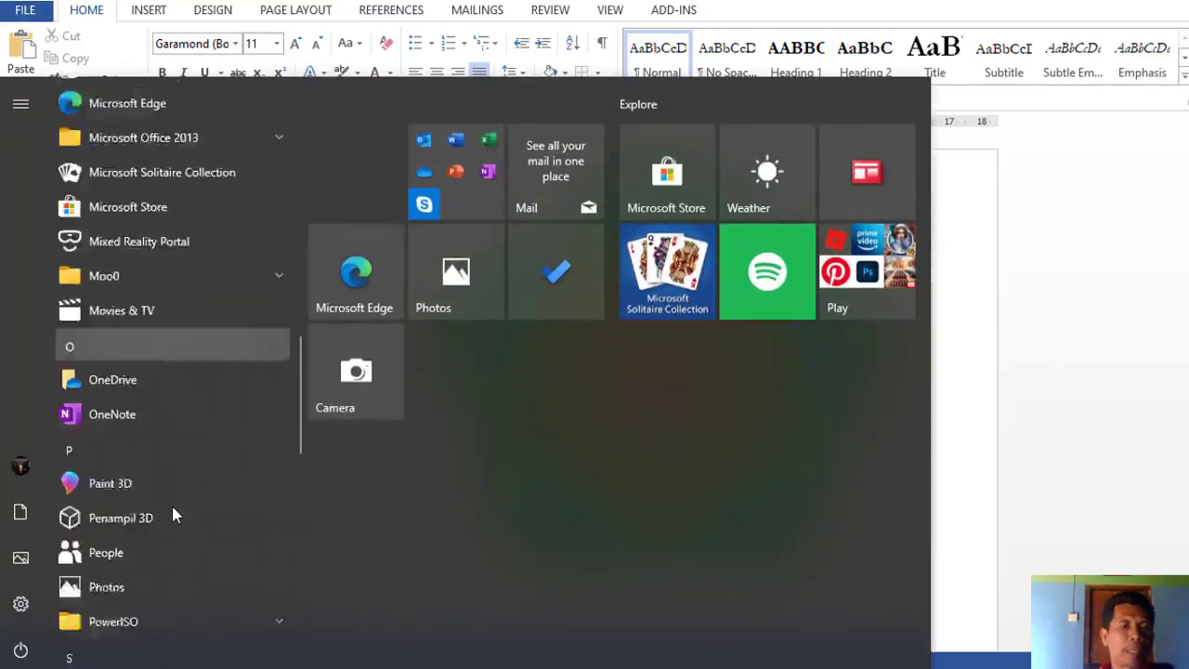
pyautogui.scroll(-3, 172, 513)
pyautogui.scroll(-2, 172, 507)
pyautogui.scroll(-3, 172, 507)
pyautogui.scroll(-3, 172, 507)
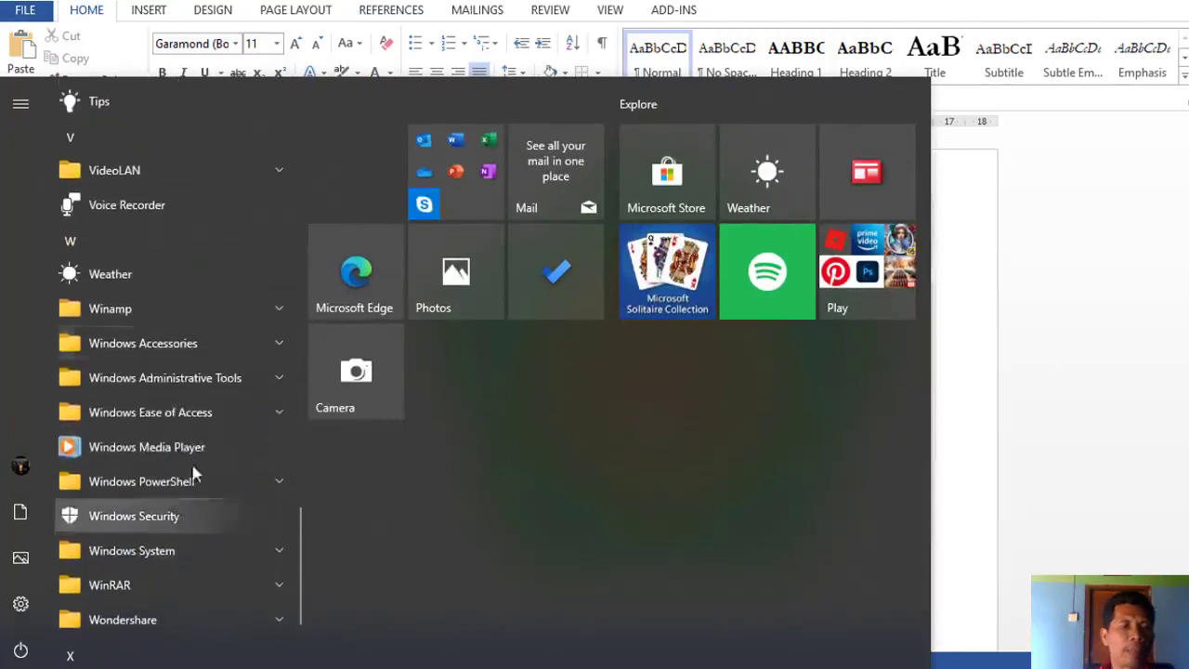
# - Expand Windows Accessories and launch Snipping Tool
pyautogui.click(276, 344)
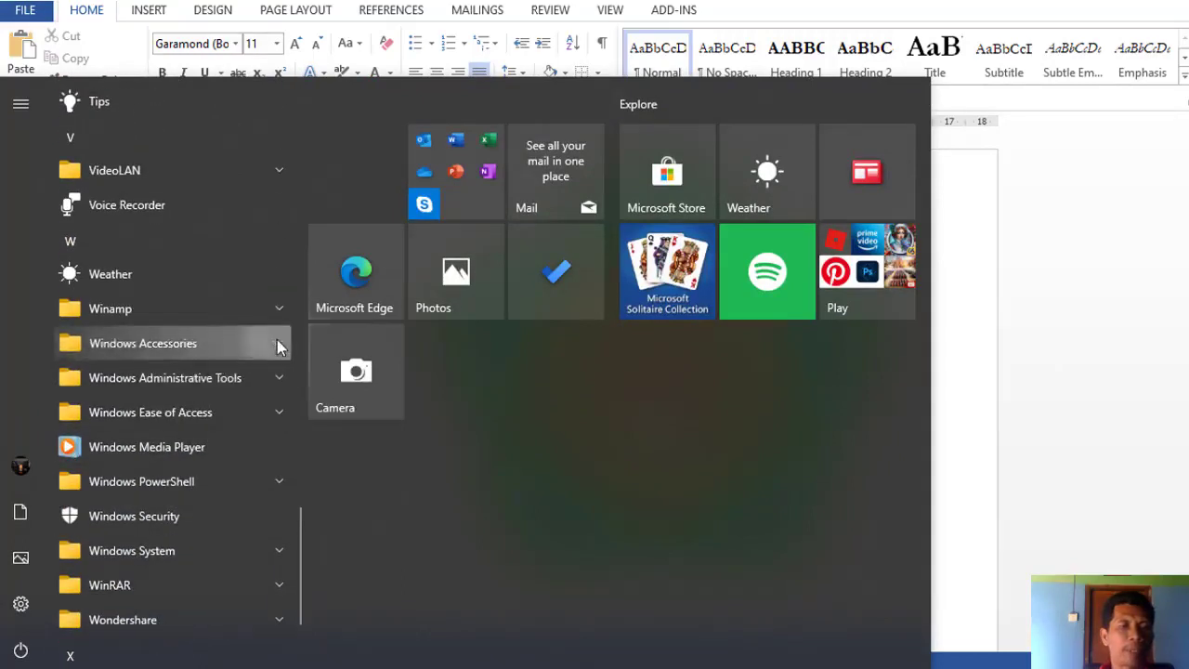
pyautogui.scroll(-2, 199, 406)
pyautogui.scroll(-2, 199, 409)
pyautogui.scroll(-2, 198, 409)
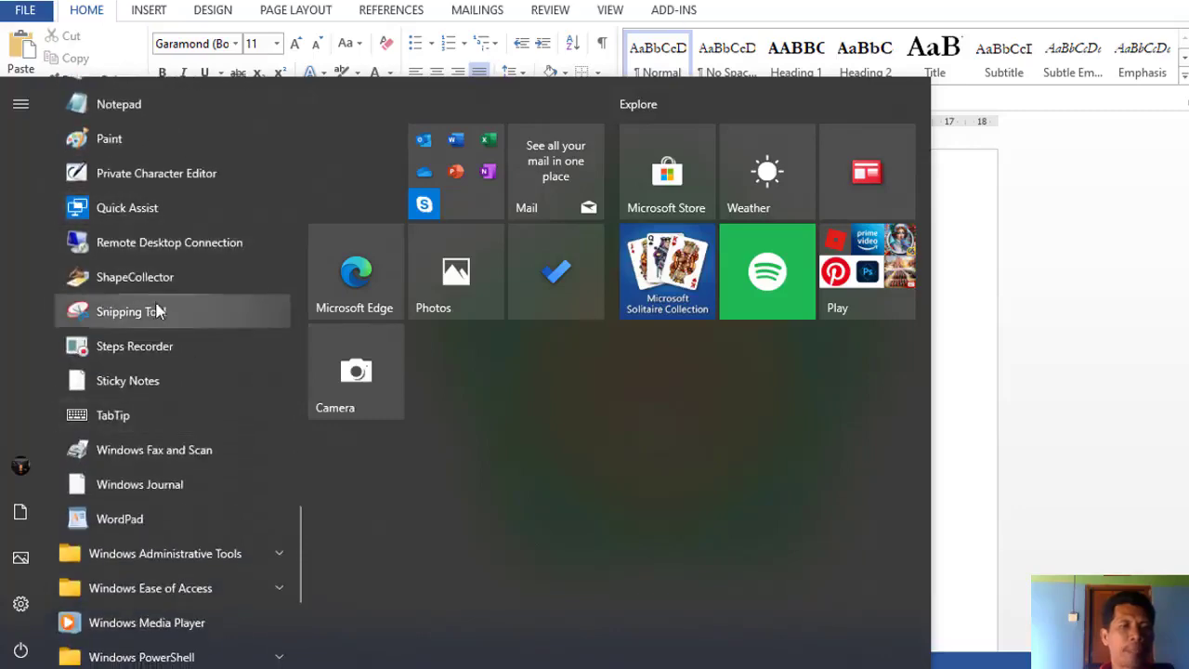
pyautogui.click(159, 312)
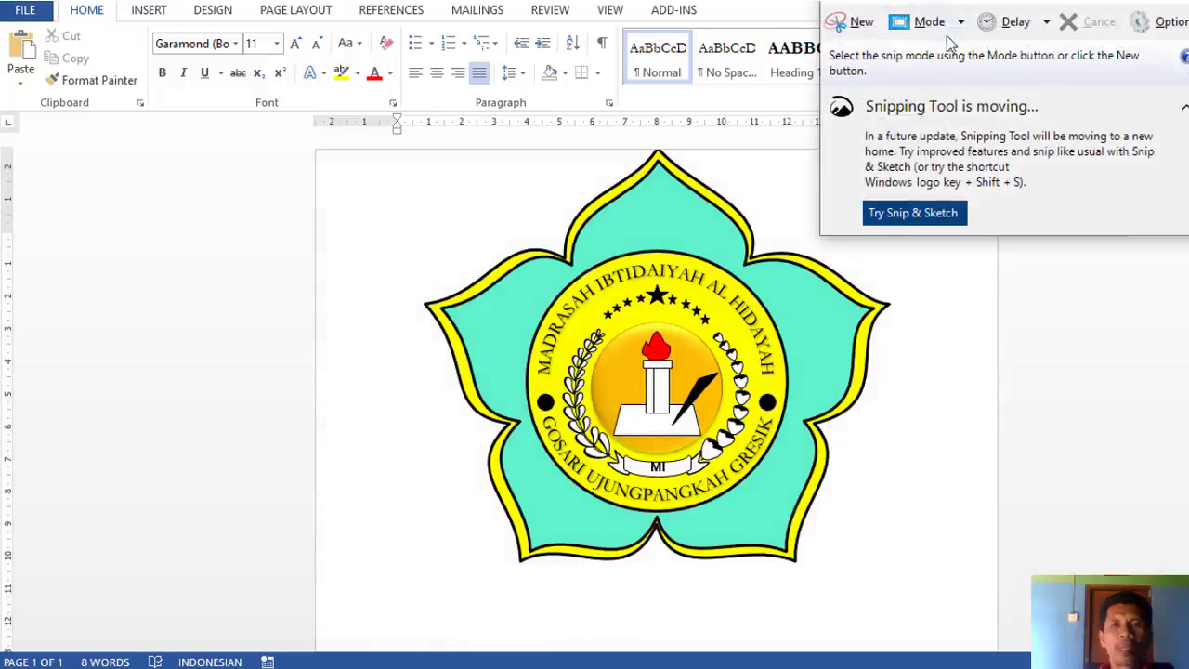
# - Take a Full-screen Snip of the Word document showing the Al Hidayah flower logo
pyautogui.click(961, 22)
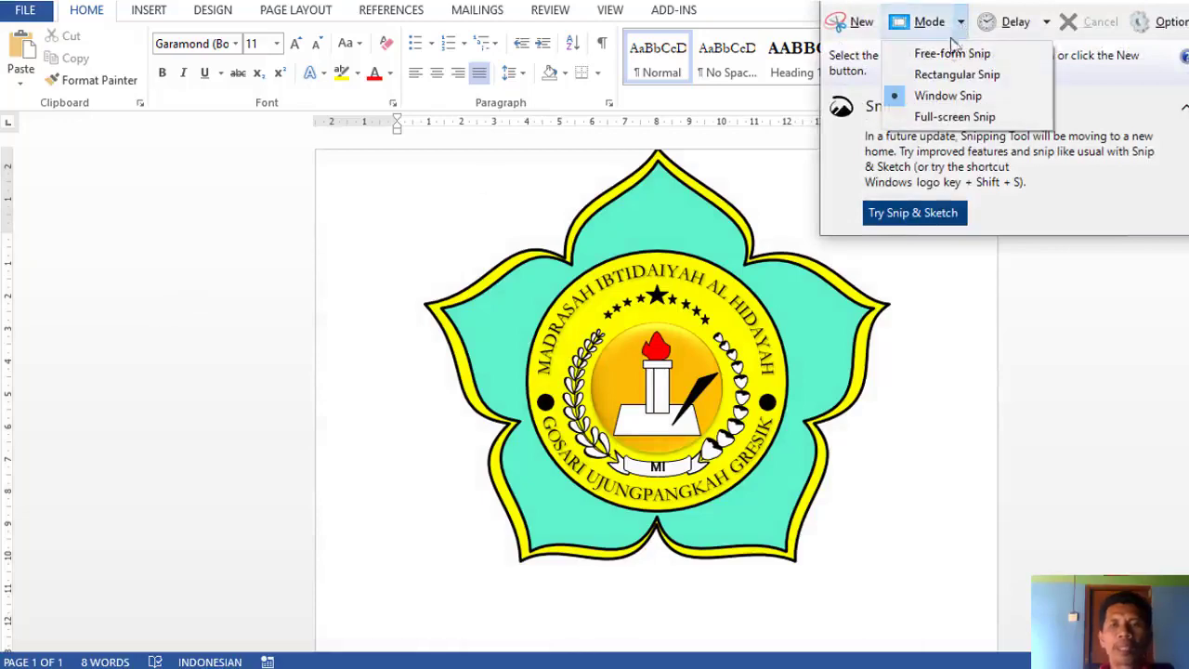
pyautogui.click(948, 119)
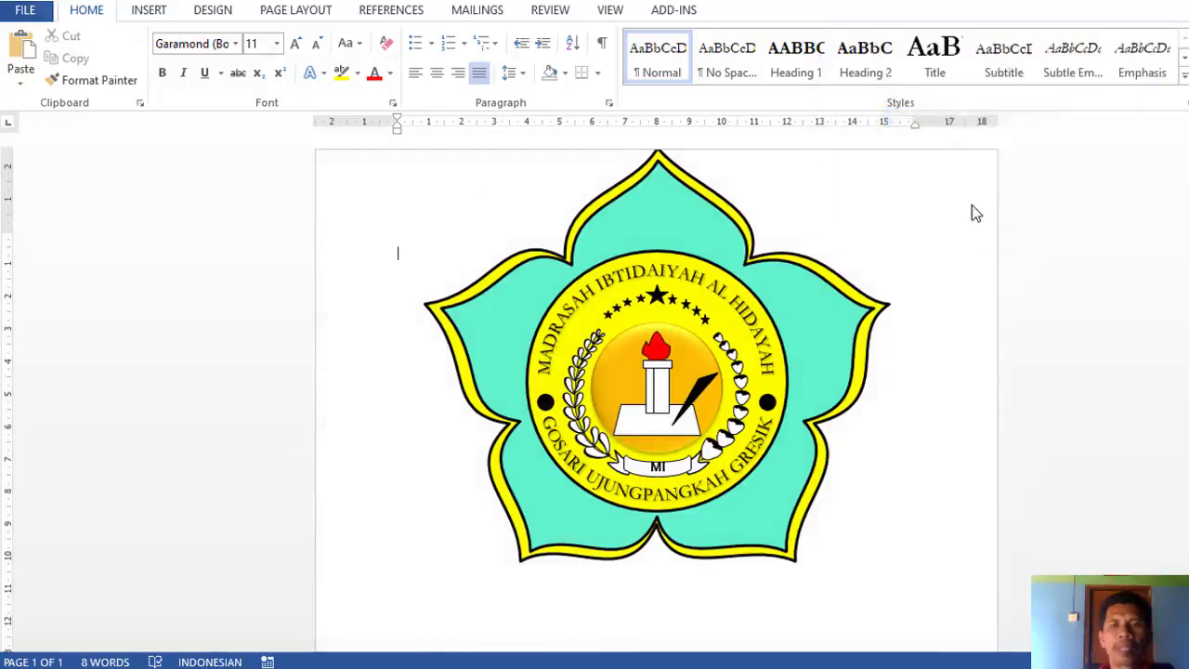
pyautogui.scroll(-2, 872, 266)
pyautogui.scroll(-2, 869, 246)
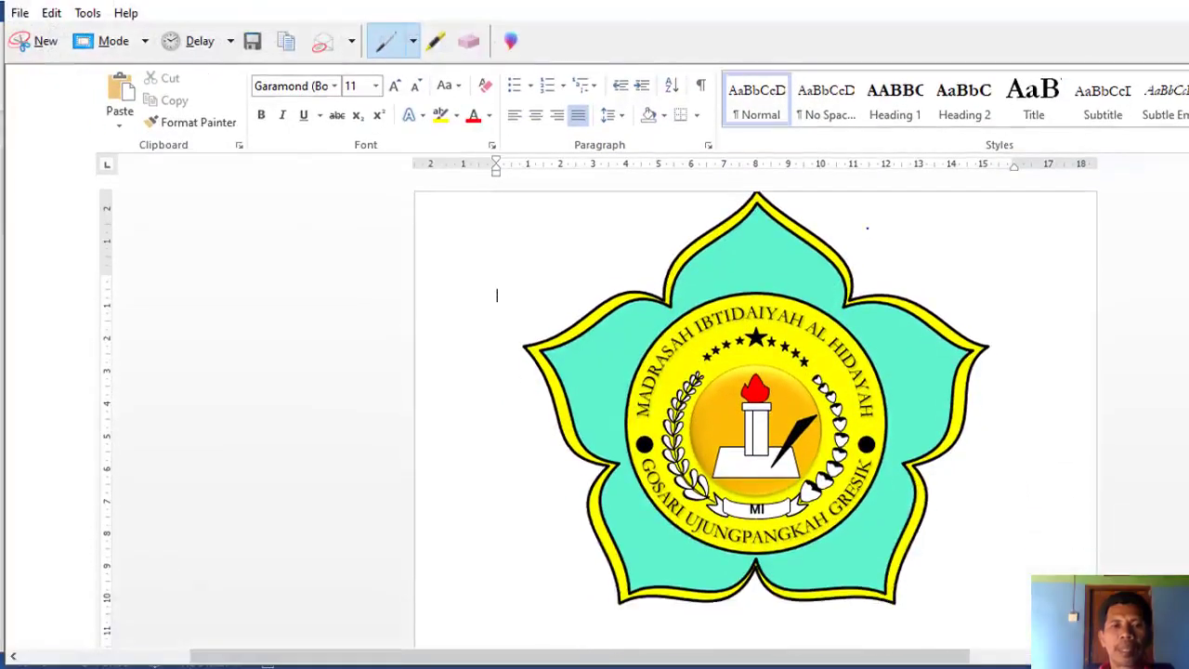
pyautogui.scroll(2, 677, 279)
pyautogui.scroll(-2, 642, 365)
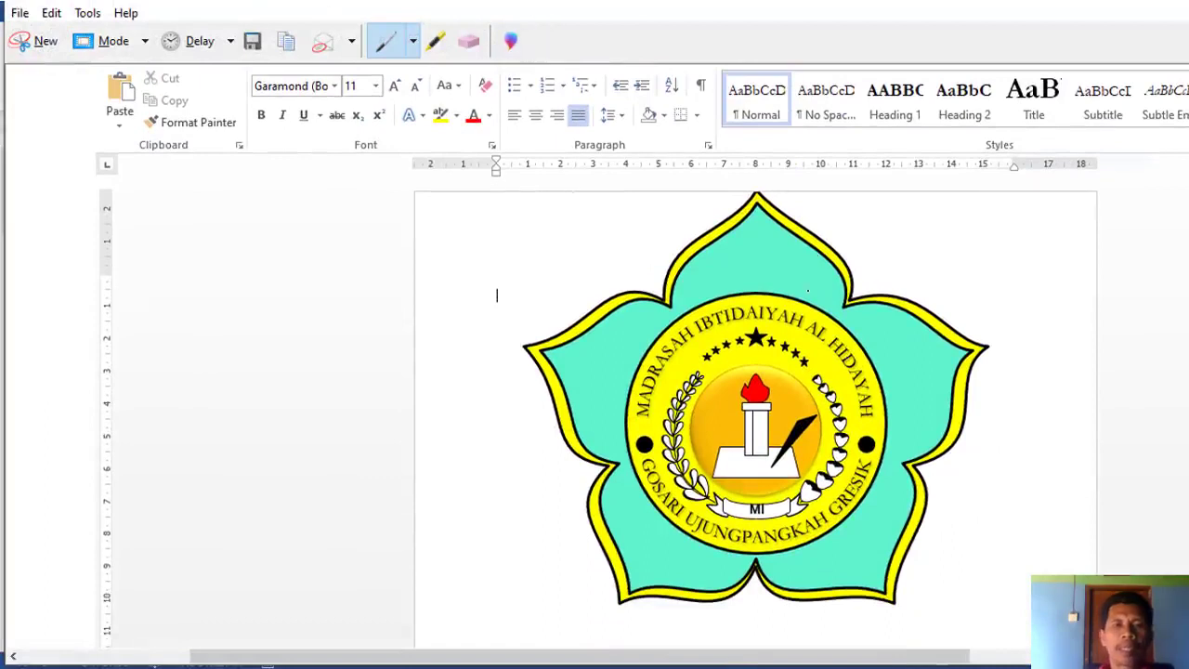
# - Open the snip in Paint 3D and crop away the ribbon, taskbar and sides around the logo
pyautogui.click(513, 42)
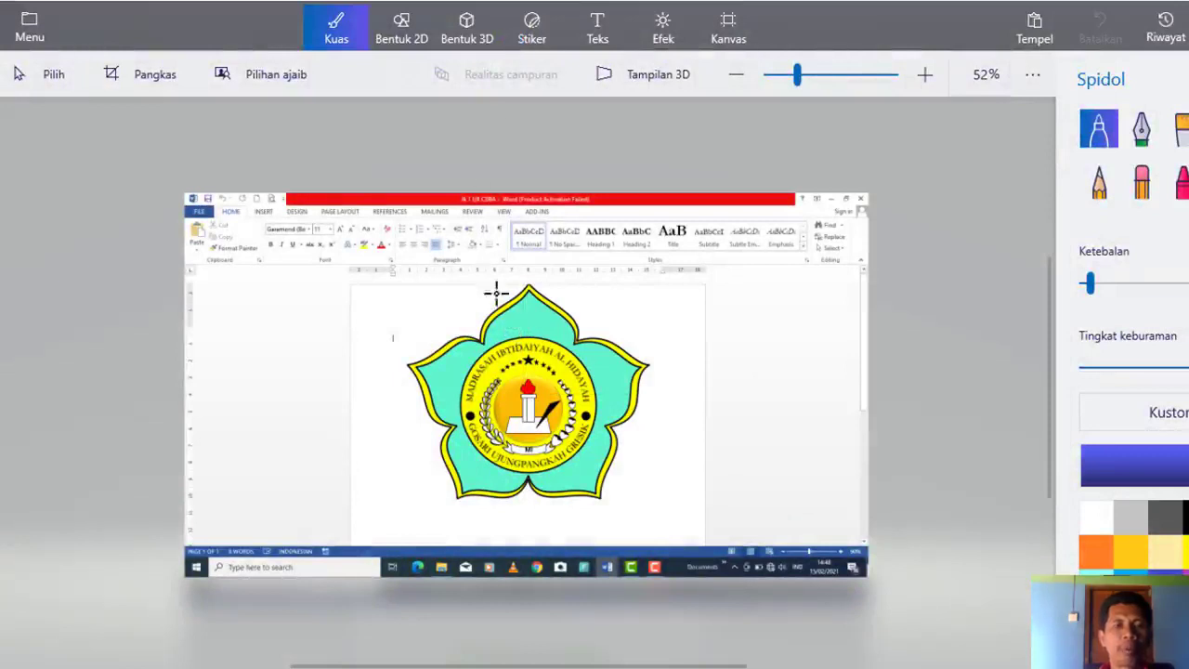
pyautogui.click(151, 76)
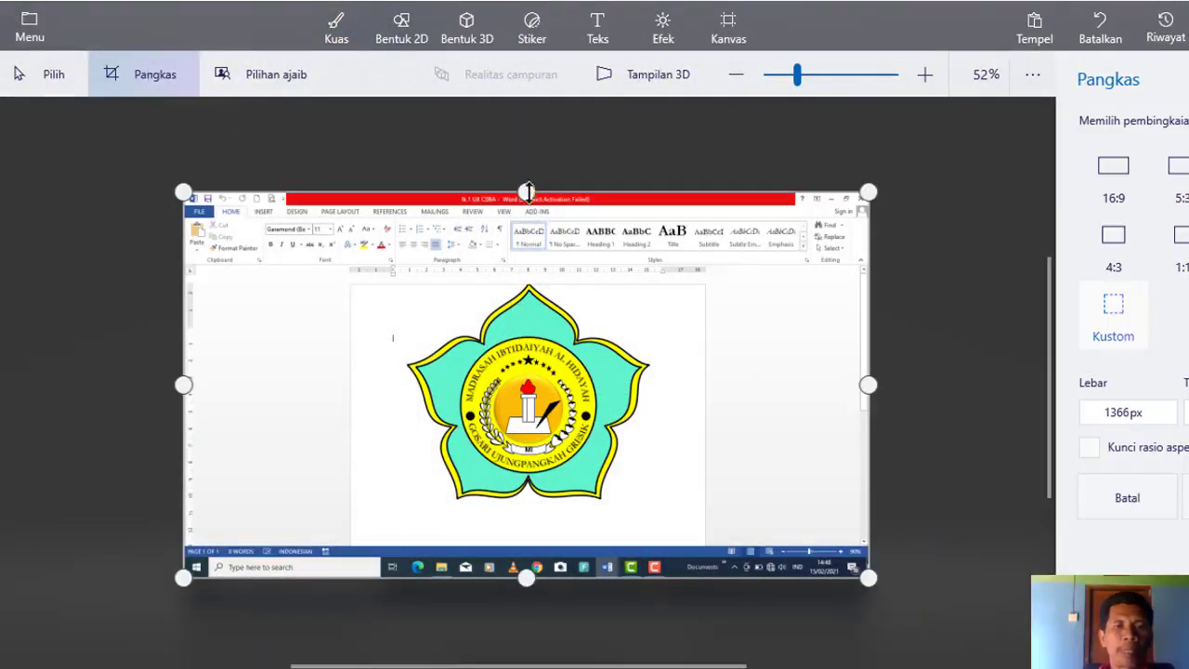
pyautogui.moveTo(527, 192); pyautogui.dragTo(525, 289)
pyautogui.moveTo(527, 577); pyautogui.dragTo(525, 504)
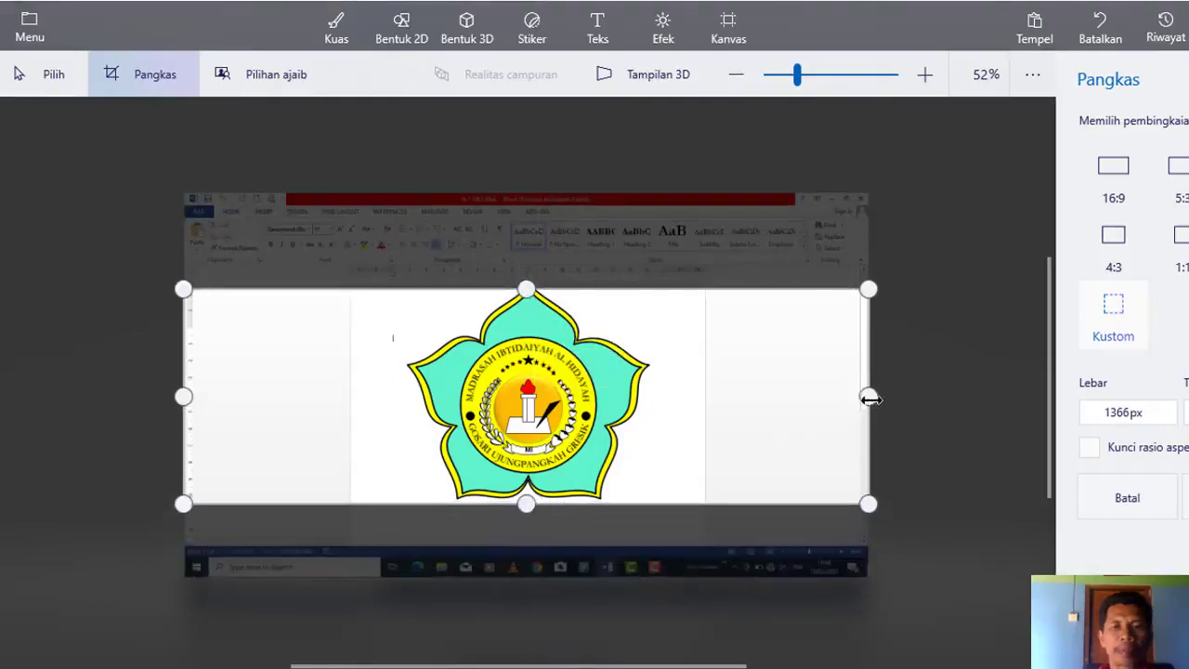
pyautogui.moveTo(869, 398); pyautogui.dragTo(661, 378)
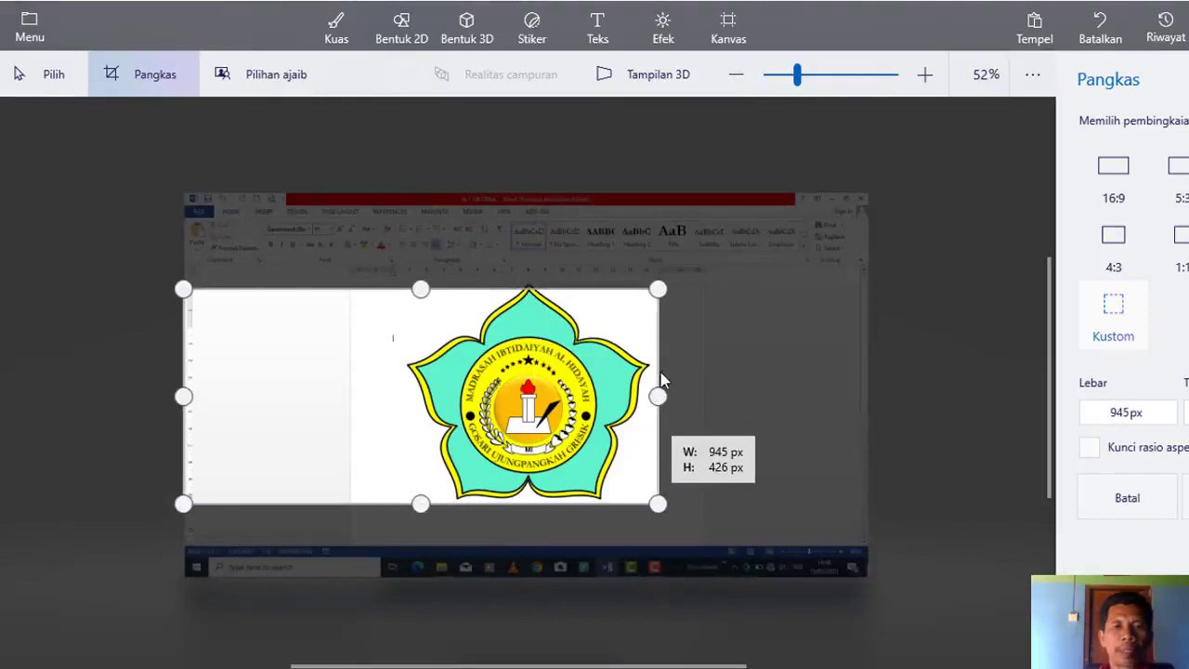
pyautogui.moveTo(184, 396)
pyautogui.mouseDown()
pyautogui.moveTo(365, 434)
pyautogui.moveTo(408, 464)
pyautogui.mouseUp()
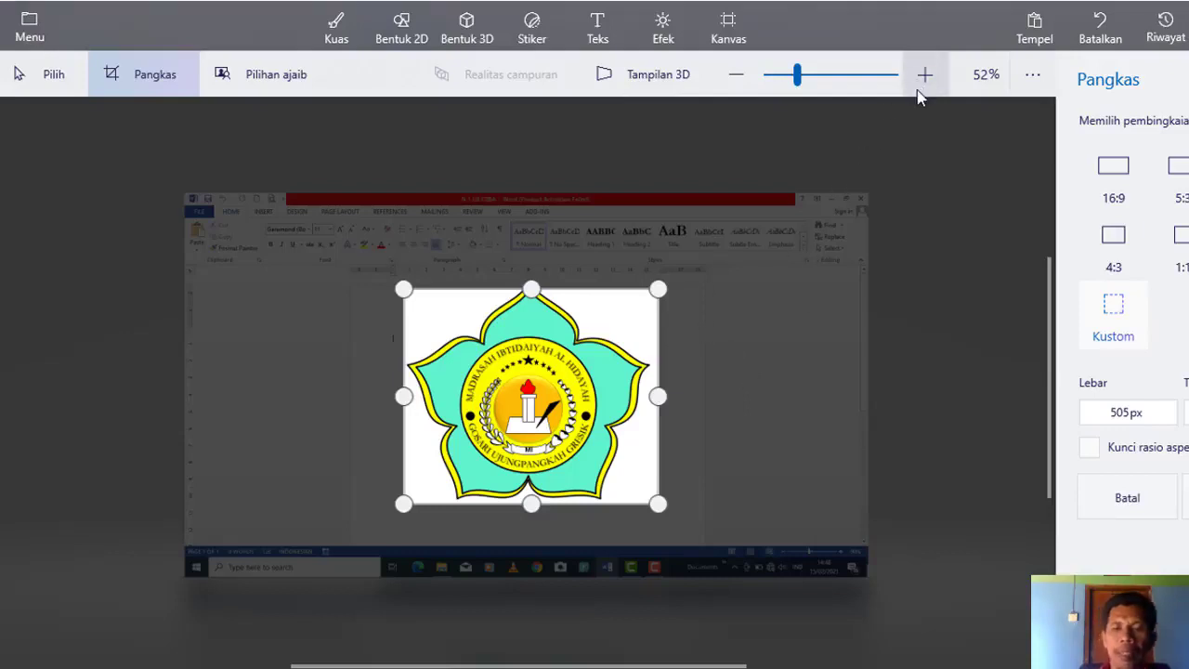
pyautogui.press('Return')
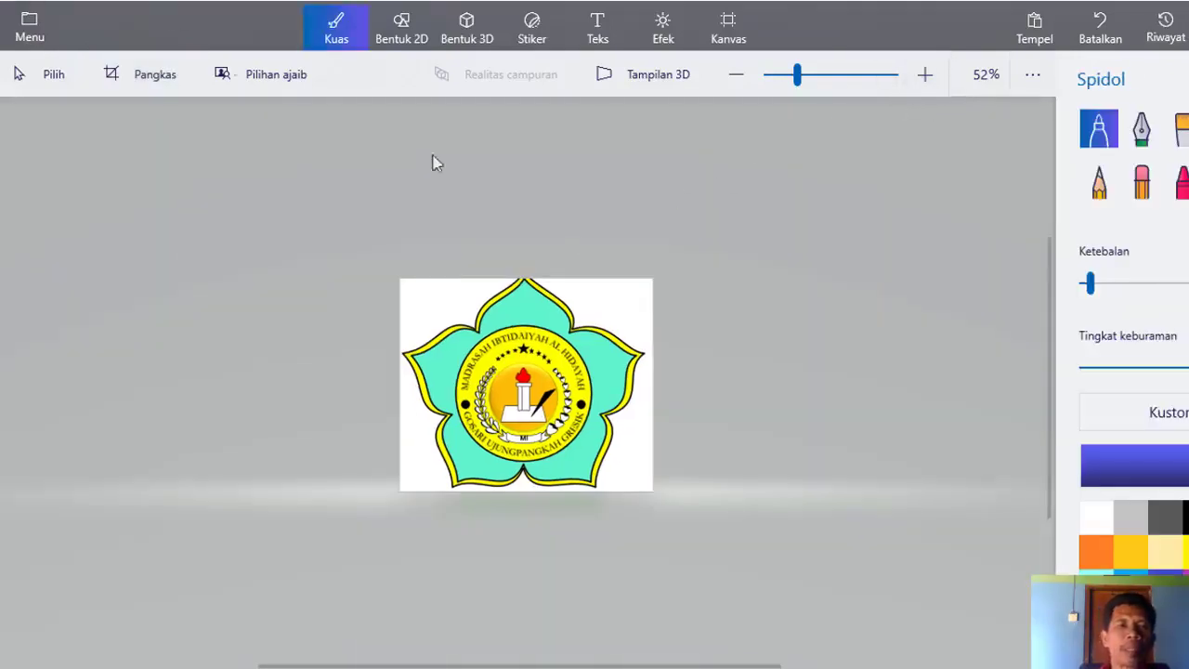
# - Save the cropped logo as a PNG image named tempsnip
pyautogui.click(26, 25)
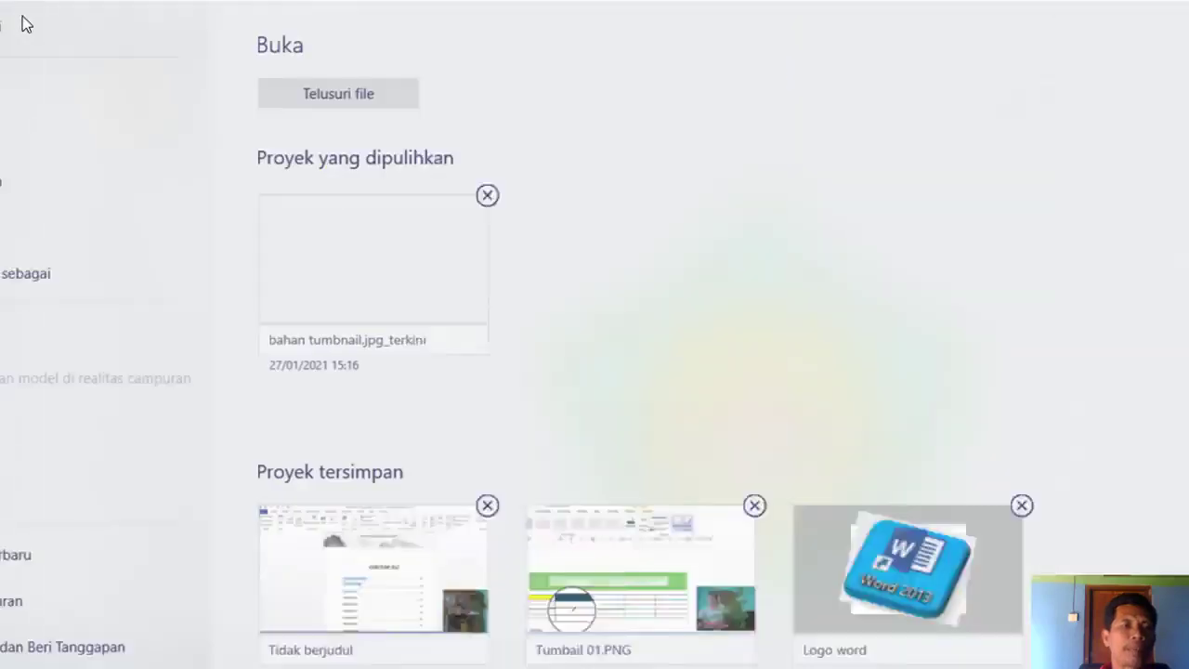
pyautogui.click(97, 273)
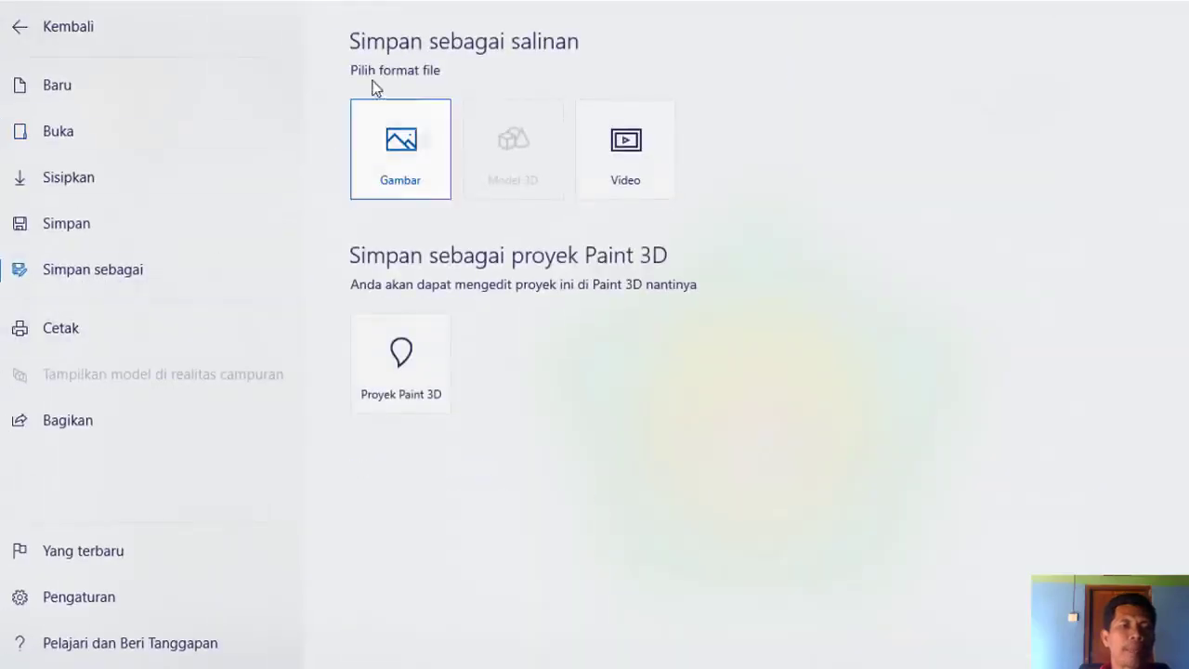
pyautogui.click(403, 171)
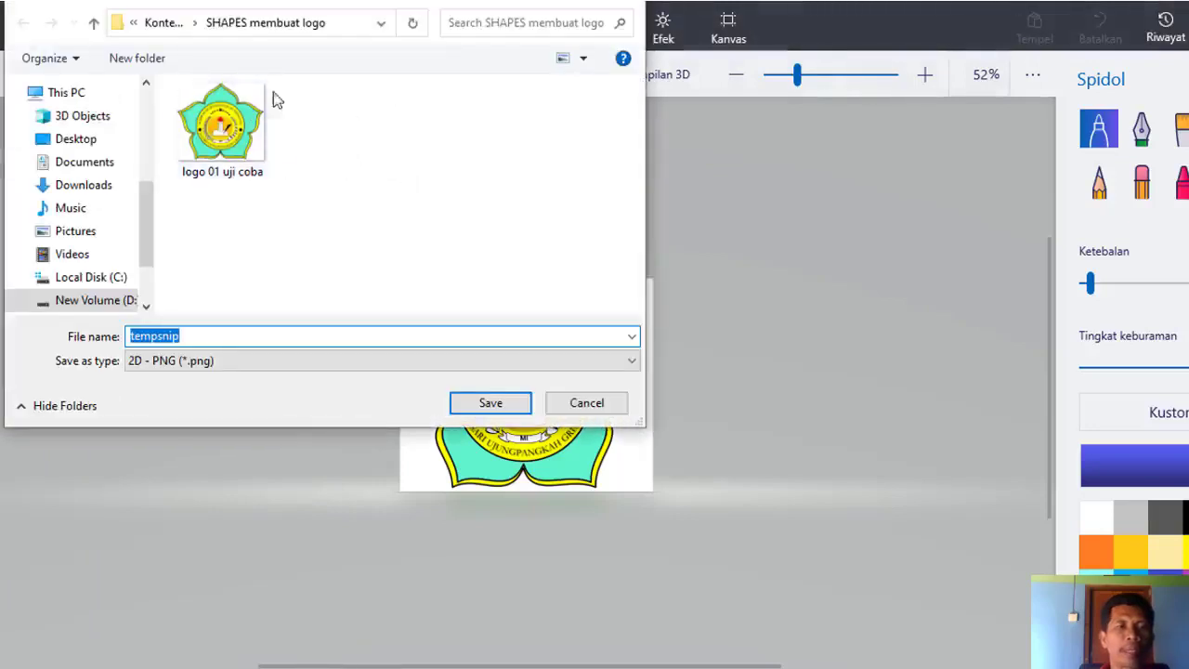
pyautogui.click(204, 335)
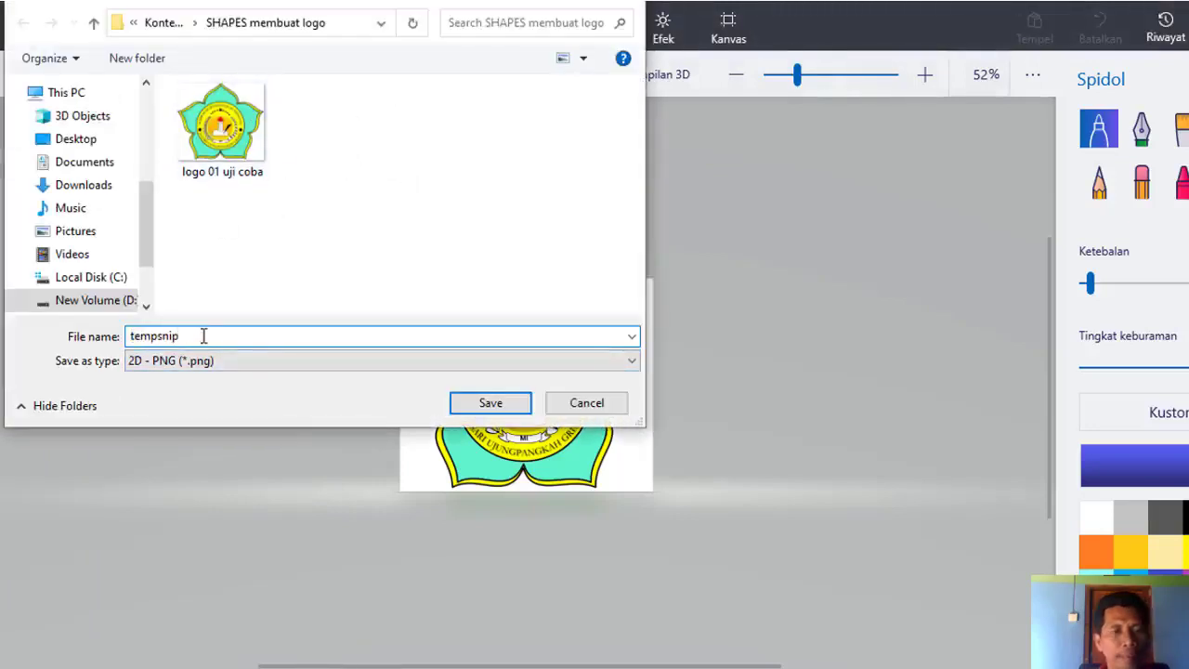
pyautogui.write('2')
pyautogui.click(490, 405)
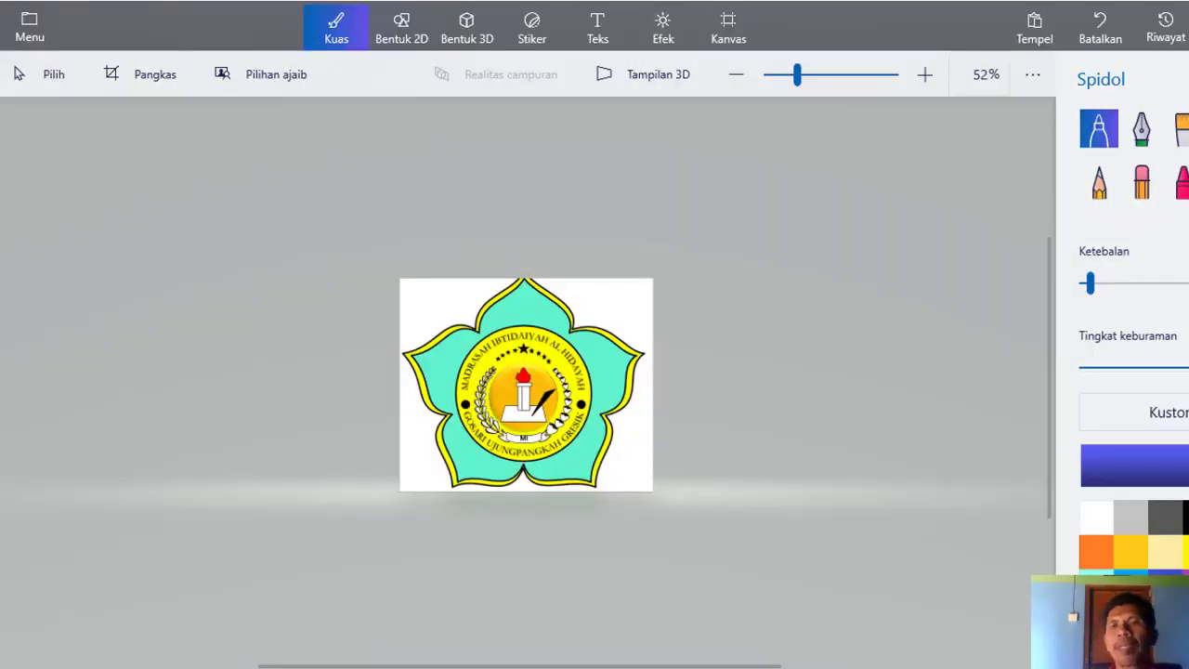
# - Close Paint 3D and Snipping Tool without keeping the project or the snip
pyautogui.hotkey('alt', 'F4')
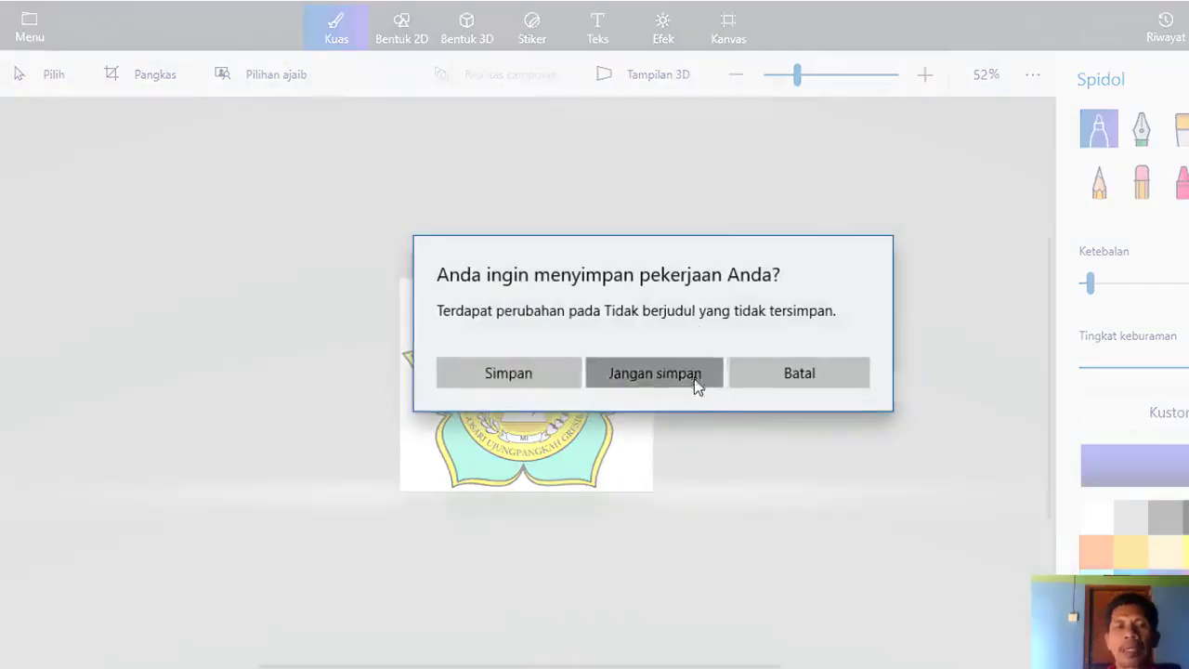
pyautogui.click(698, 383)
pyautogui.hotkey('alt', 'F4')
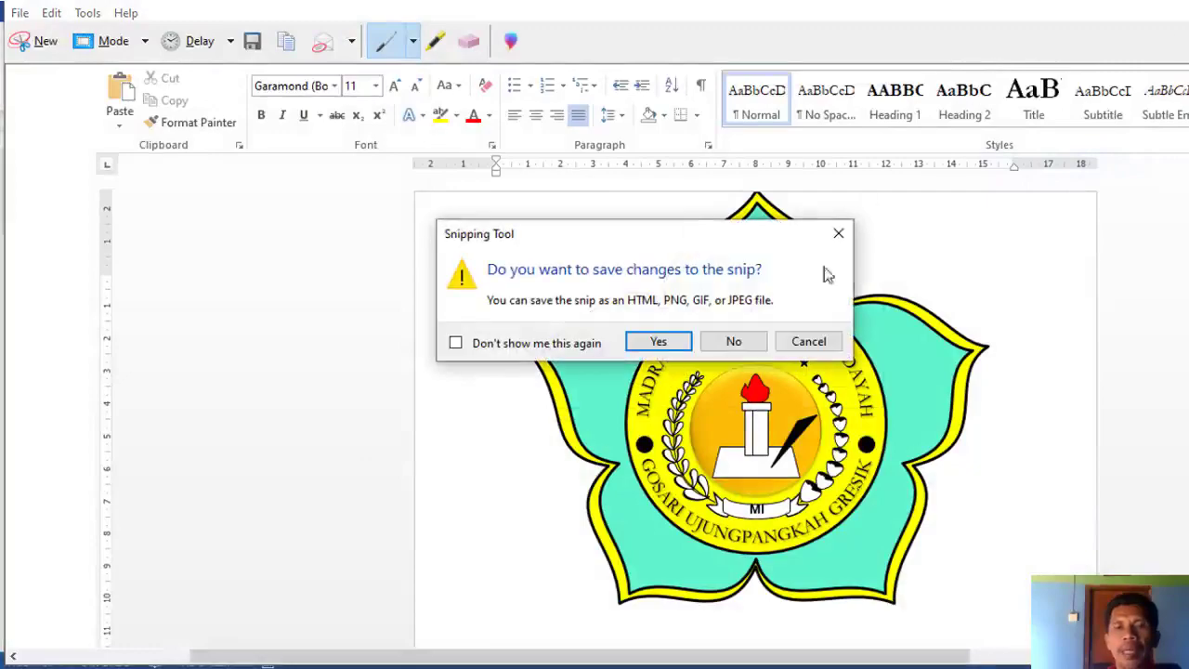
pyautogui.click(734, 344)
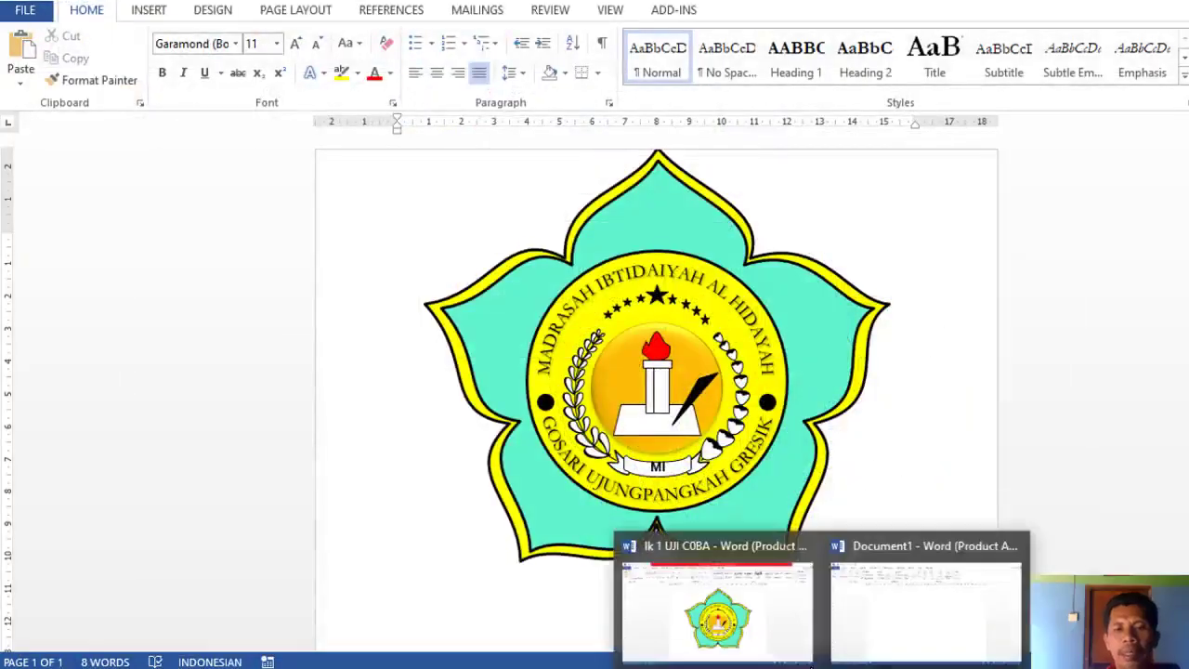
# - Open the Custom Watermark settings from the Design tab in Document1
pyautogui.click(902, 645)
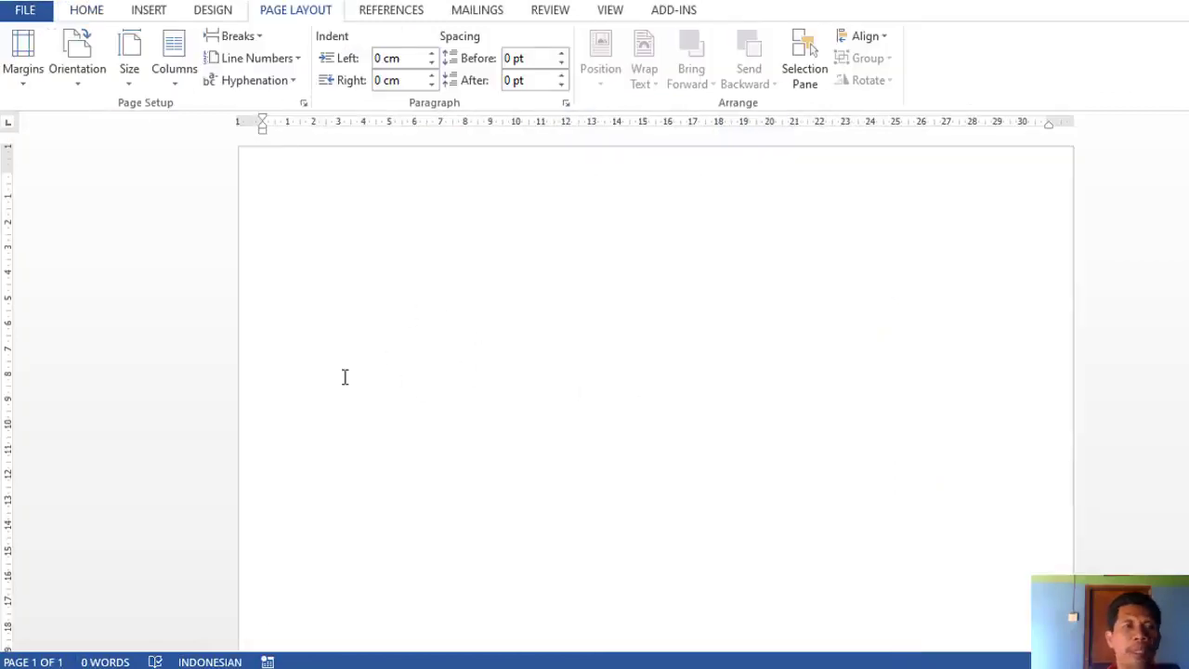
pyautogui.click(211, 15)
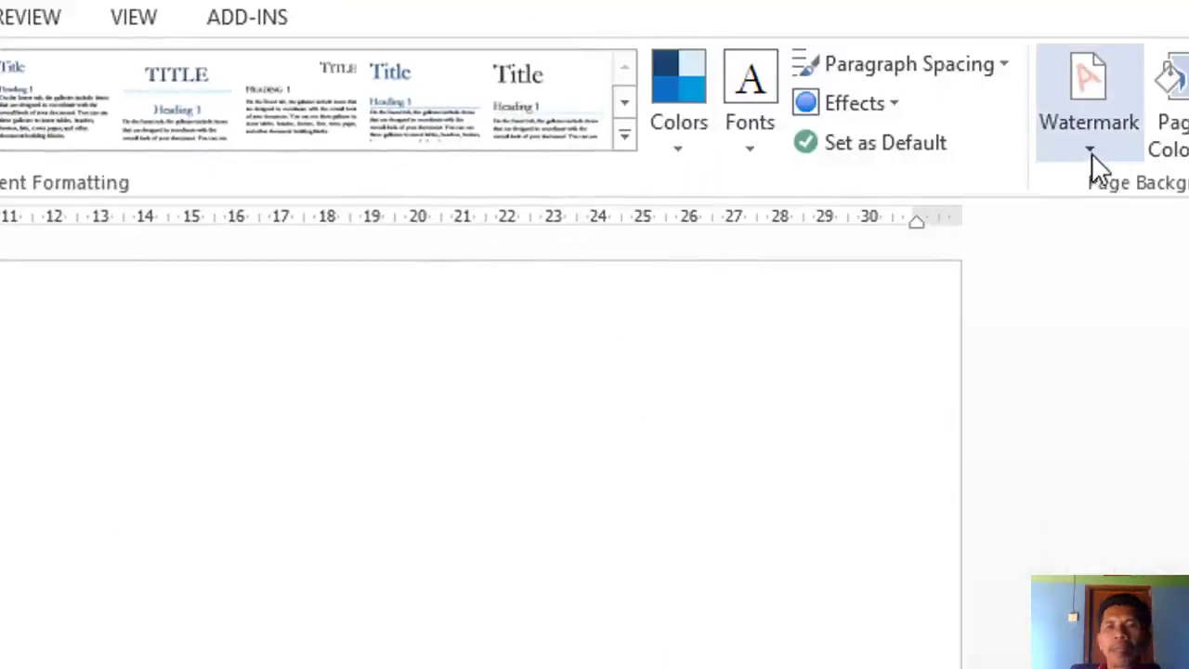
pyautogui.click(1089, 149)
pyautogui.scroll(-3, 648, 629)
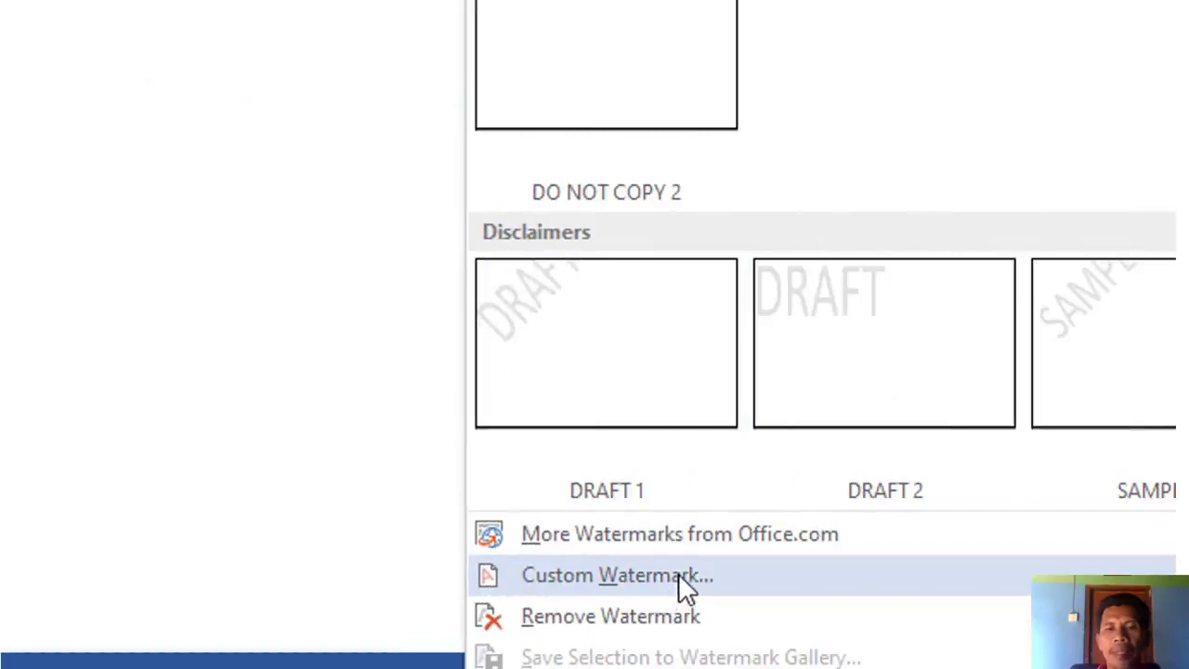
pyautogui.click(678, 574)
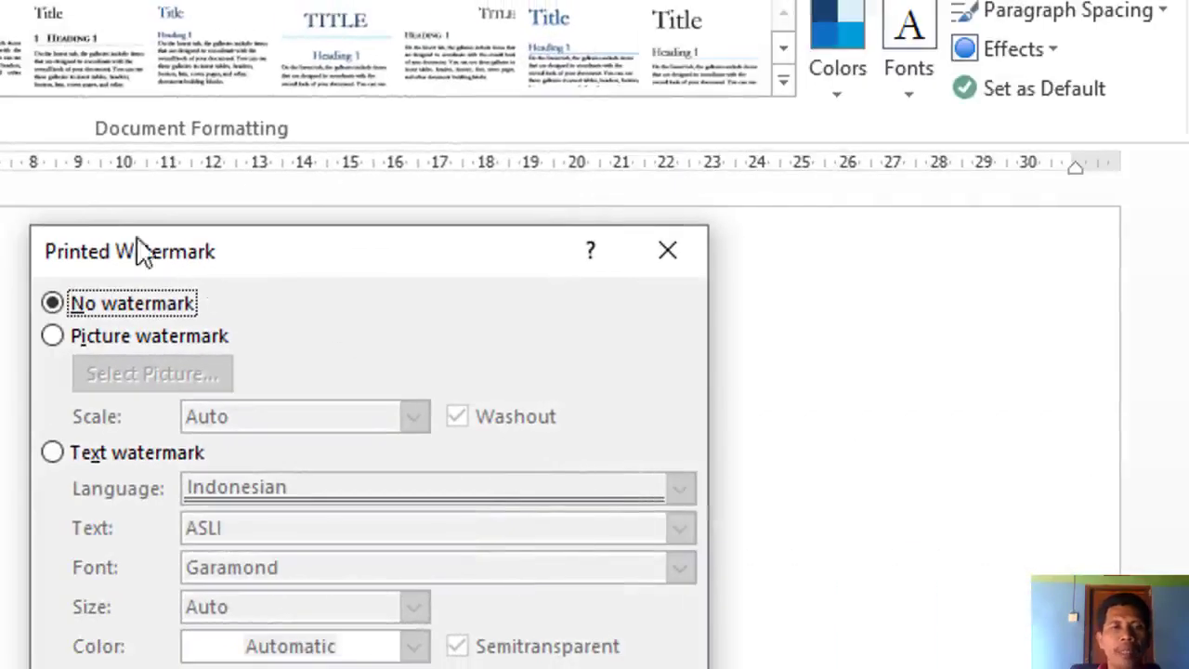
# - Apply tempsnip2 from this computer as the page's picture watermark
pyautogui.click(58, 337)
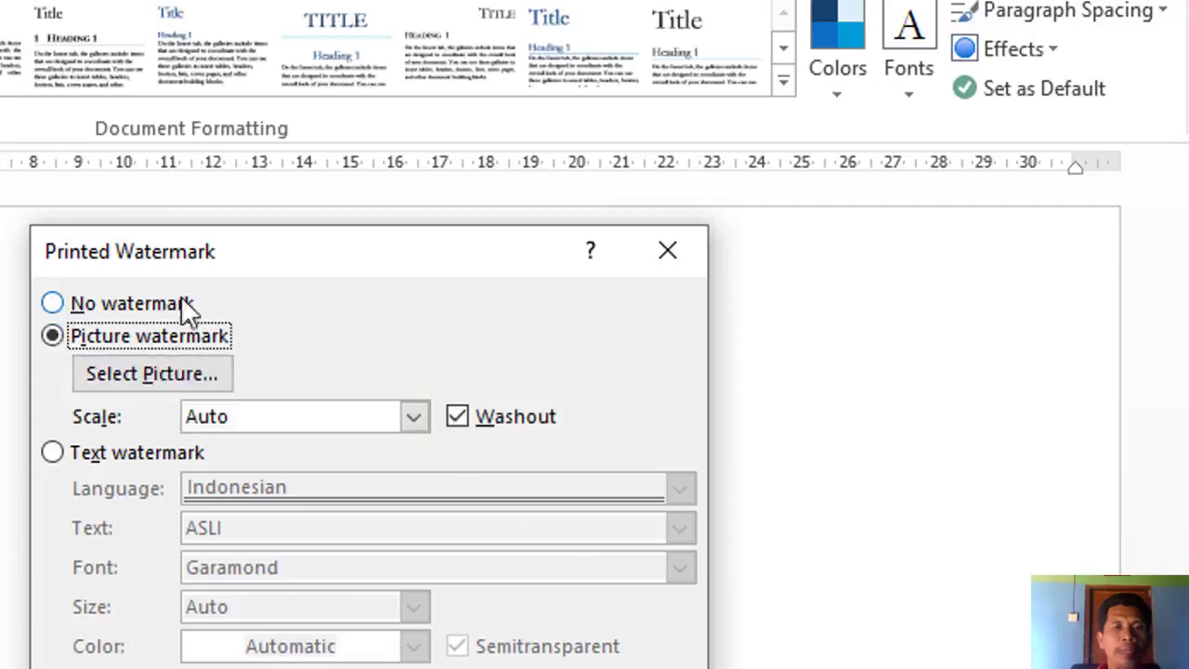
pyautogui.click(157, 364)
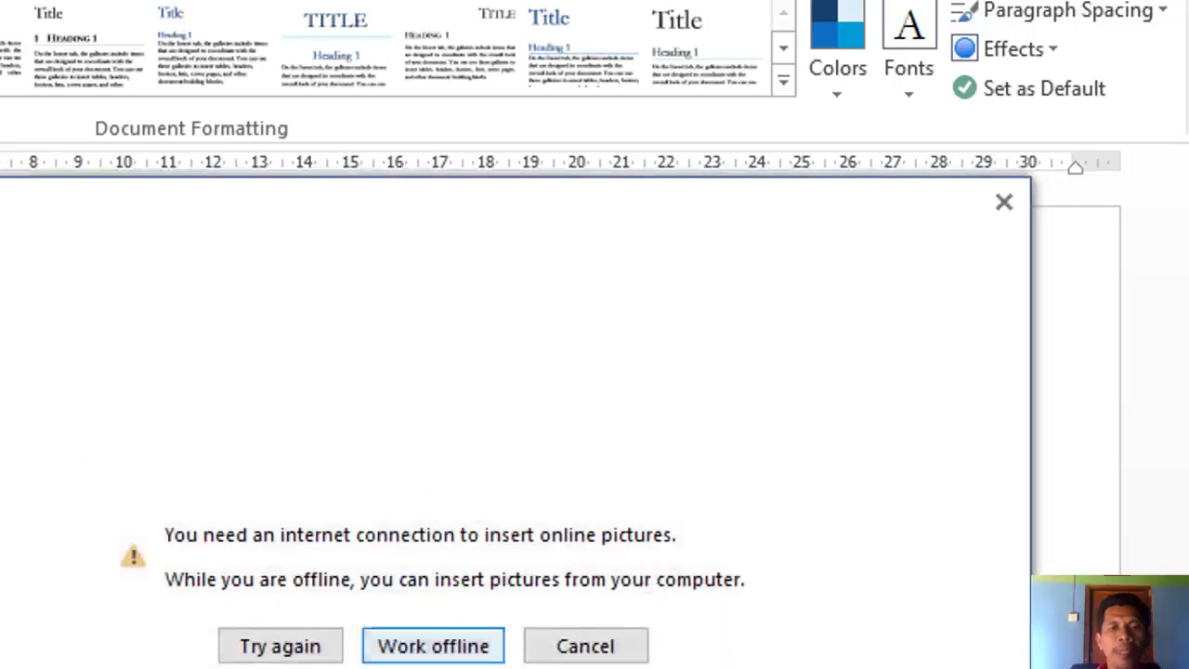
pyautogui.click(467, 649)
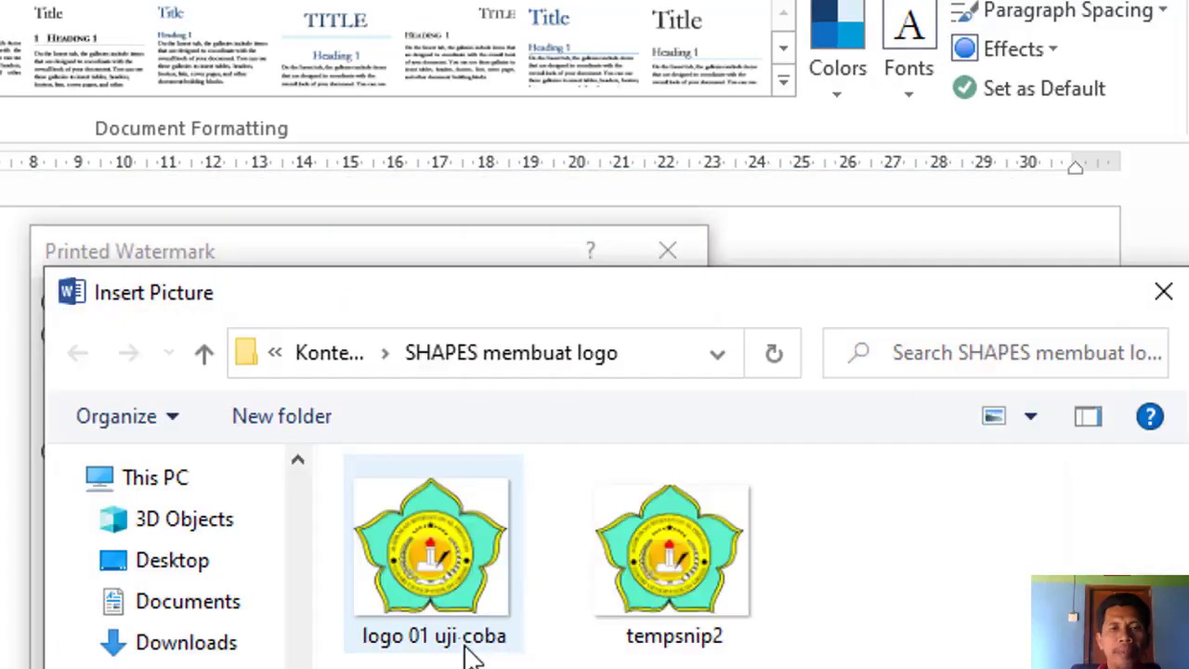
pyautogui.click(699, 576)
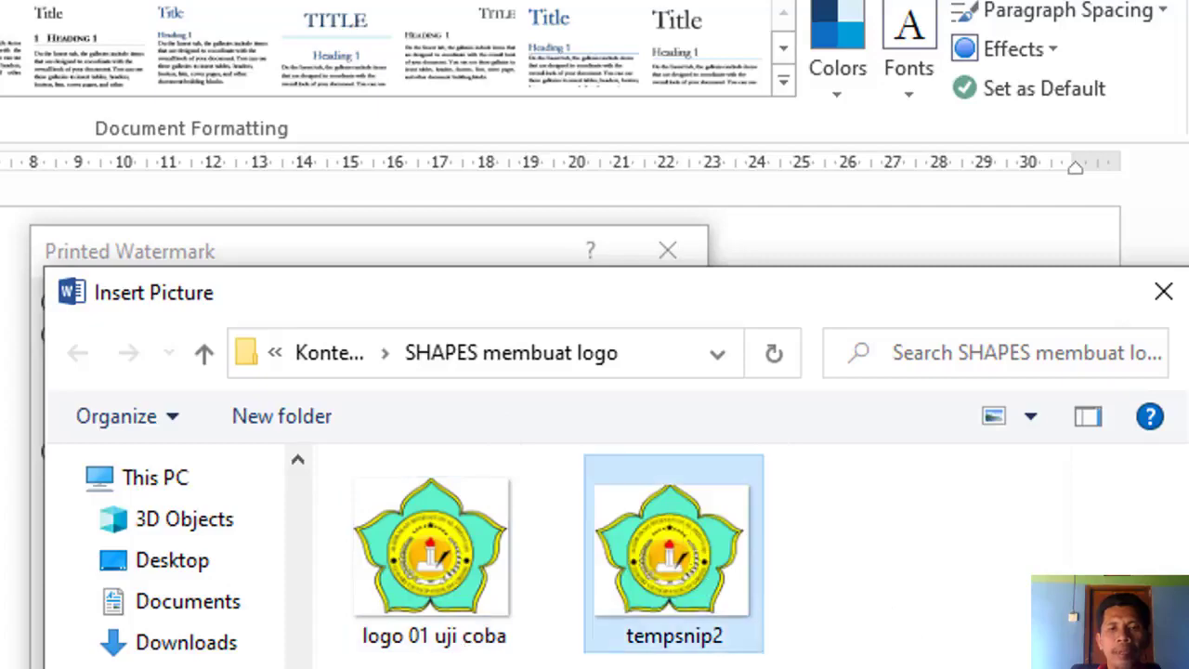
pyautogui.press('Return')
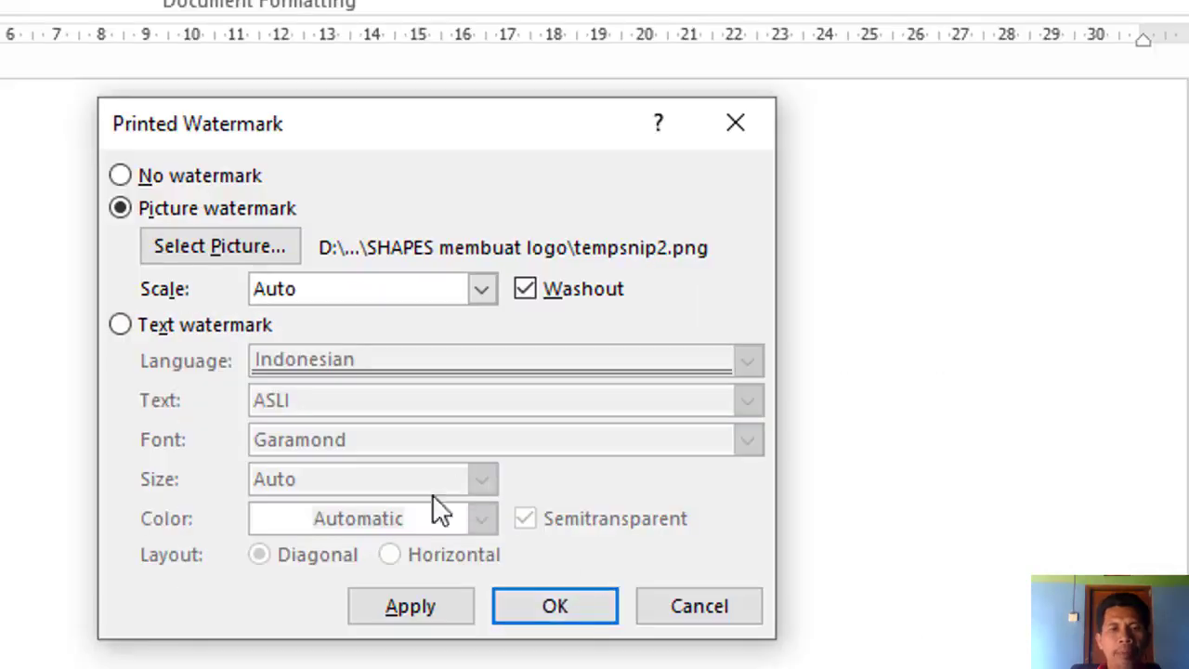
pyautogui.click(432, 608)
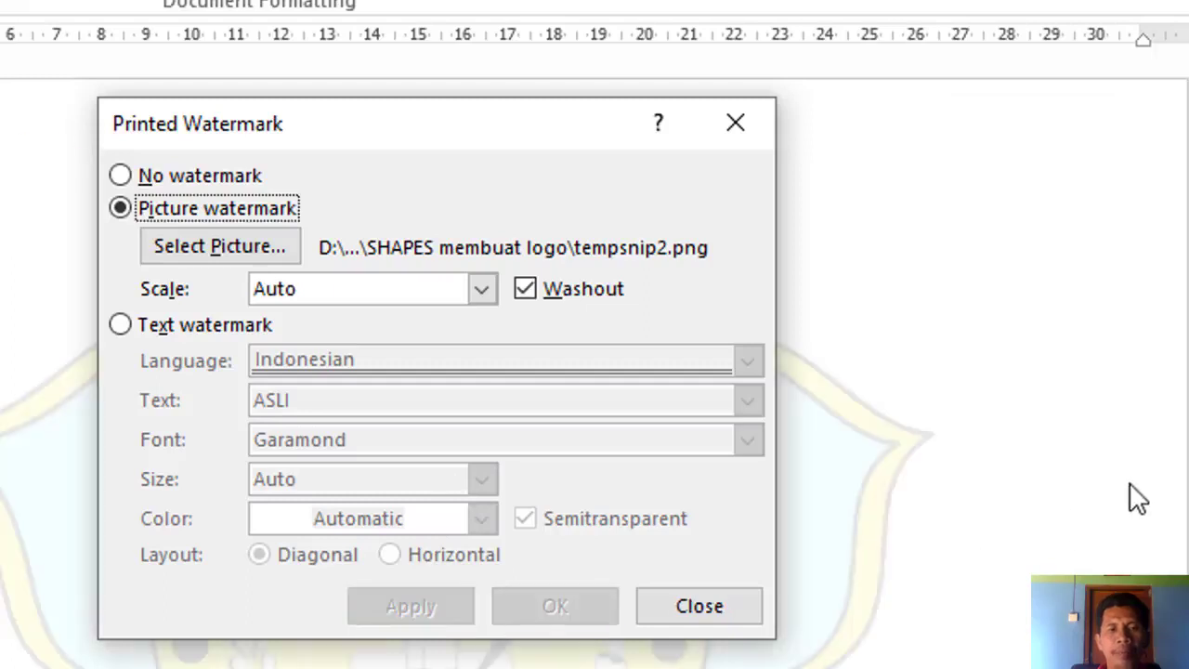
pyautogui.click(724, 605)
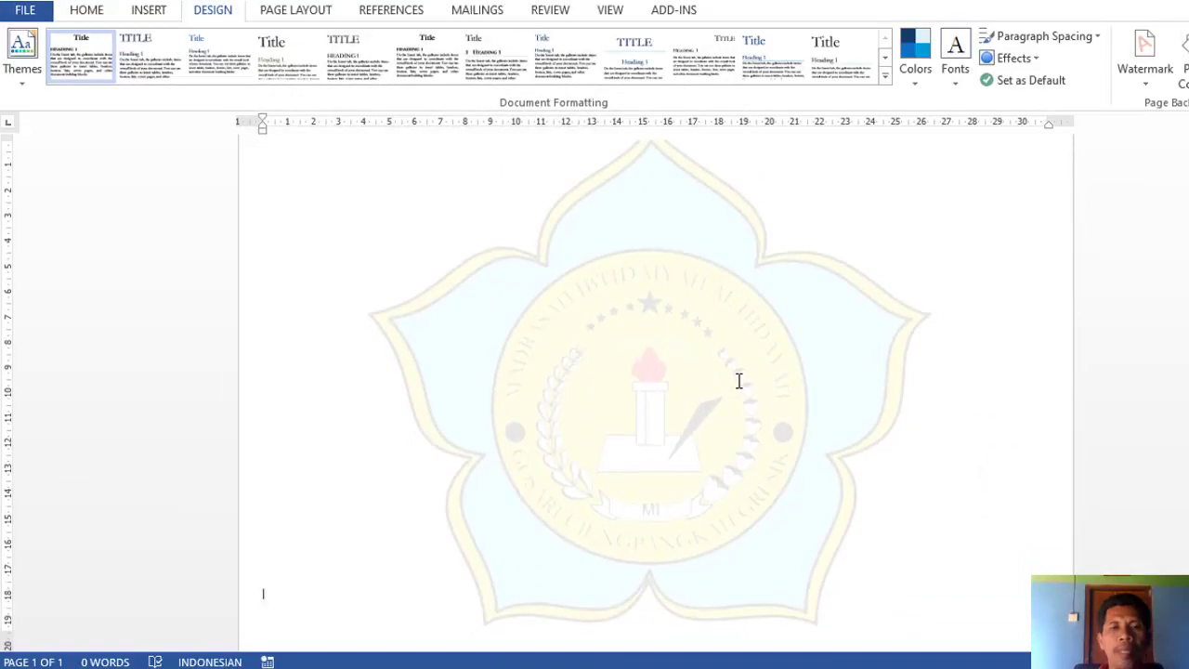
# - Reopen the Watermark gallery and dismiss it, leaving the logo watermark unchanged
pyautogui.scroll(1, 732, 321)
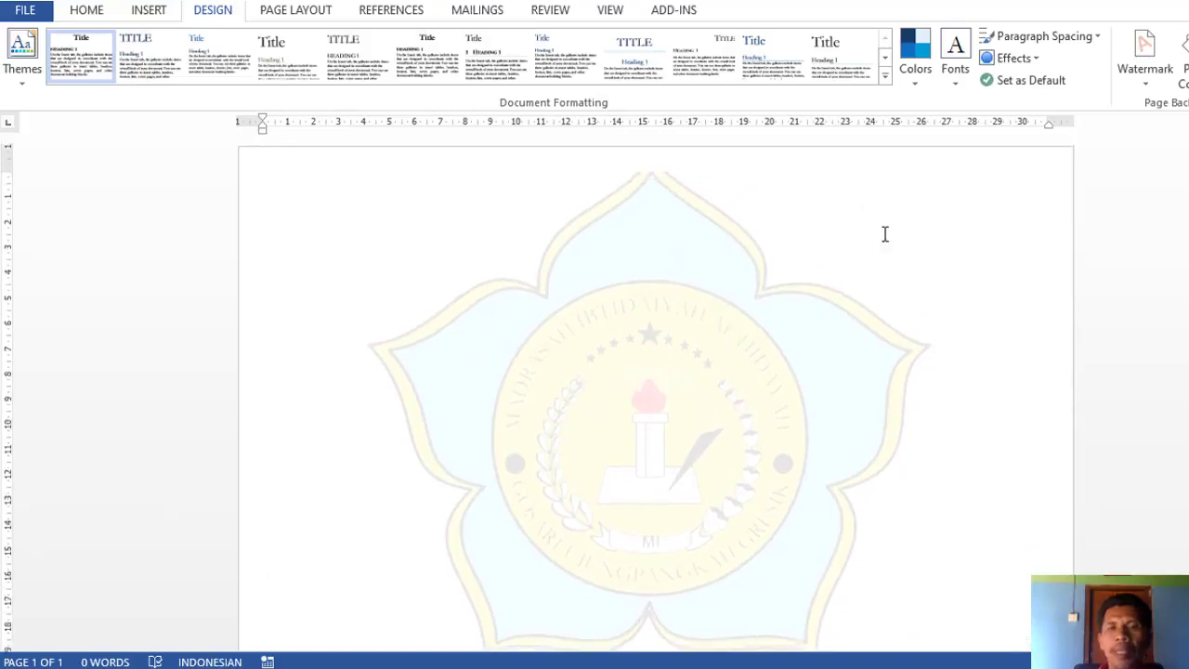
pyautogui.click(1145, 86)
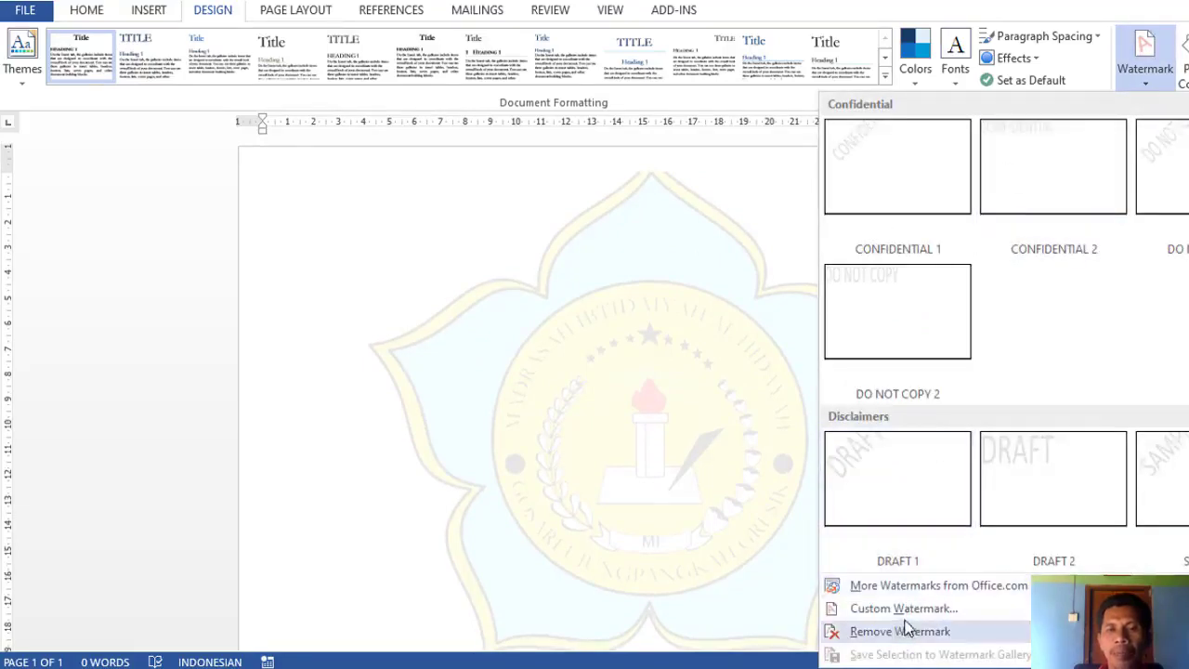
pyautogui.click(683, 367)
pyautogui.scroll(-1, 710, 299)
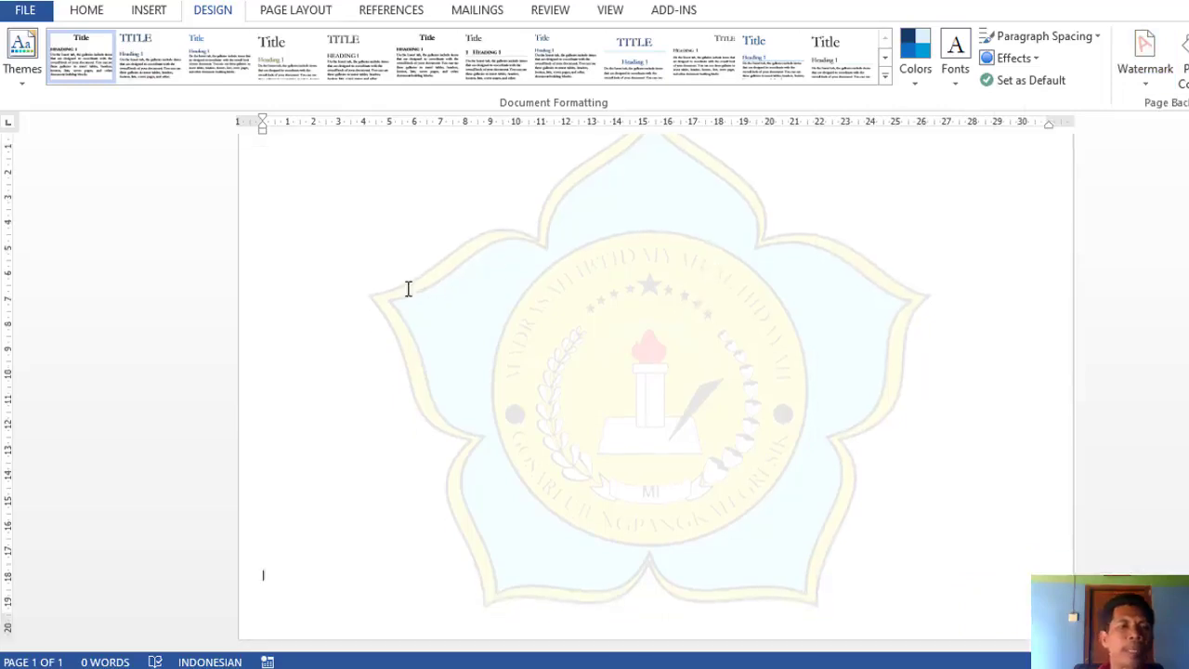
pyautogui.click(148, 11)
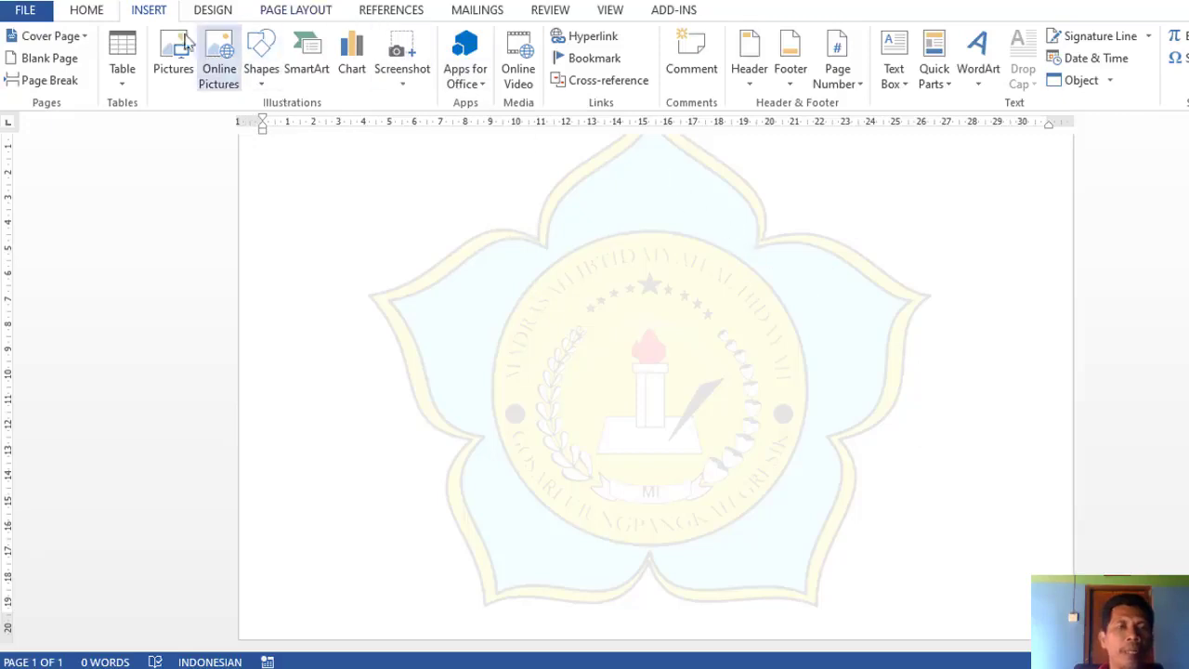
# - Draw a pentagon shape over the logo watermark and shift it up and left
pyautogui.click(263, 90)
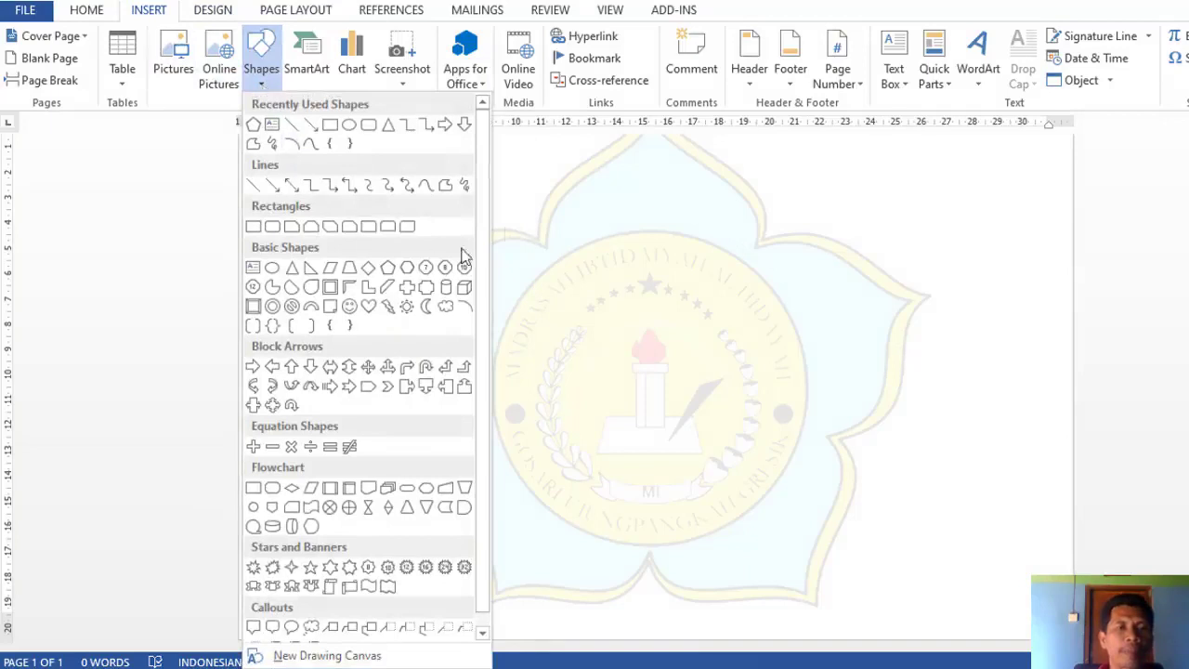
pyautogui.click(387, 269)
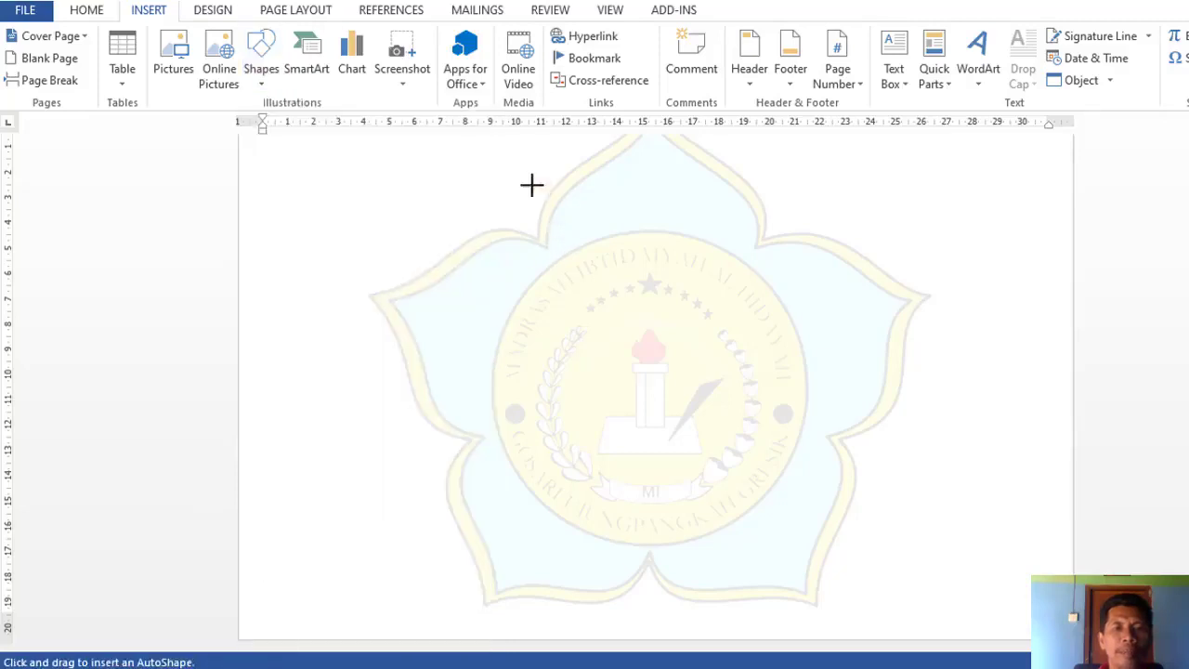
pyautogui.moveTo(531, 184)
pyautogui.mouseDown()
pyautogui.moveTo(787, 483)
pyautogui.moveTo(957, 530)
pyautogui.mouseUp()
pyautogui.moveTo(859, 374); pyautogui.dragTo(764, 331)
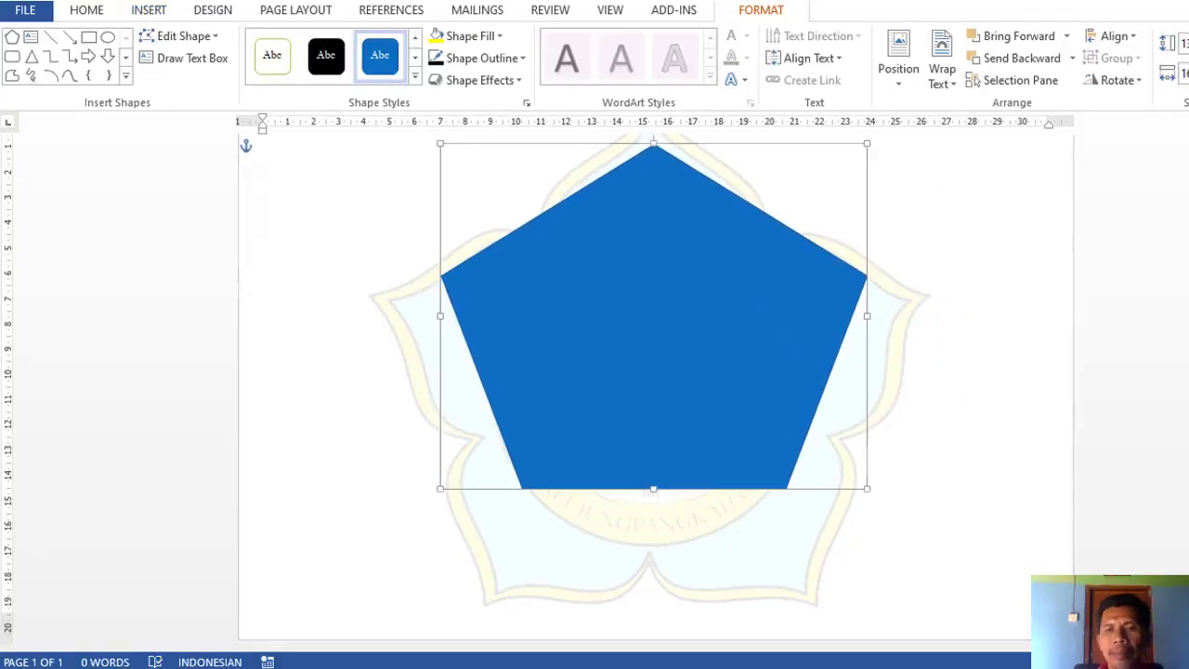
# - Enlarge the pentagon and drag it until it sits centred over the faded logo
pyautogui.keyDown('ctrl'); pyautogui.scroll(-2, 953, 475); pyautogui.keyUp('ctrl')
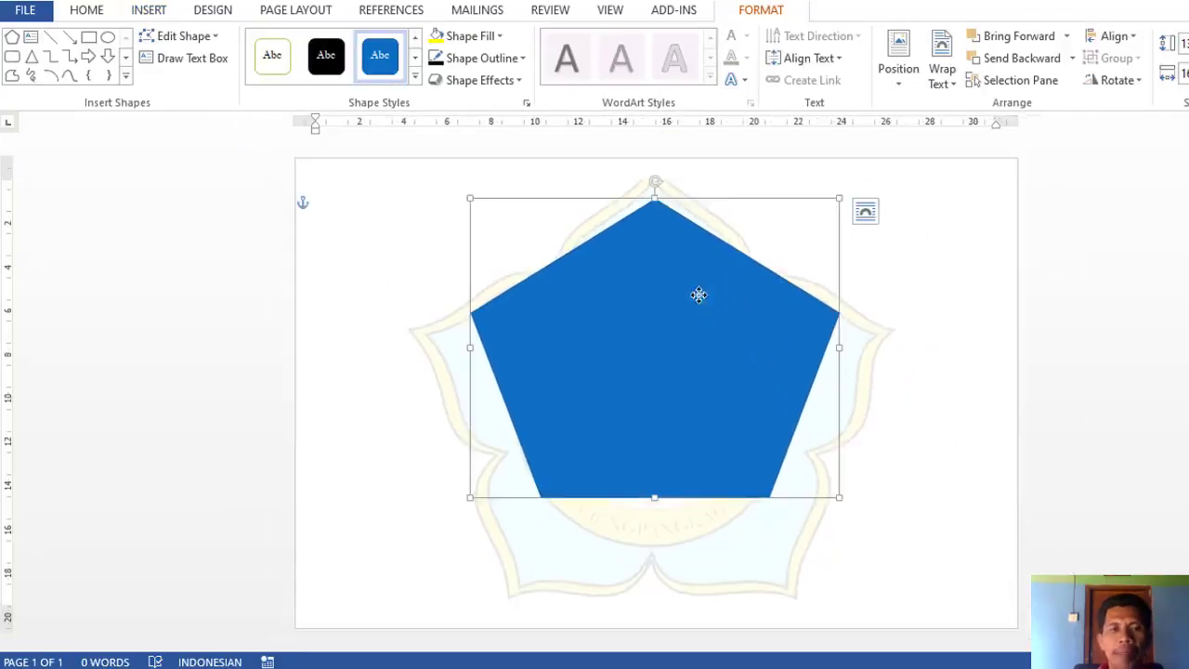
pyautogui.moveTo(698, 298); pyautogui.dragTo(699, 276)
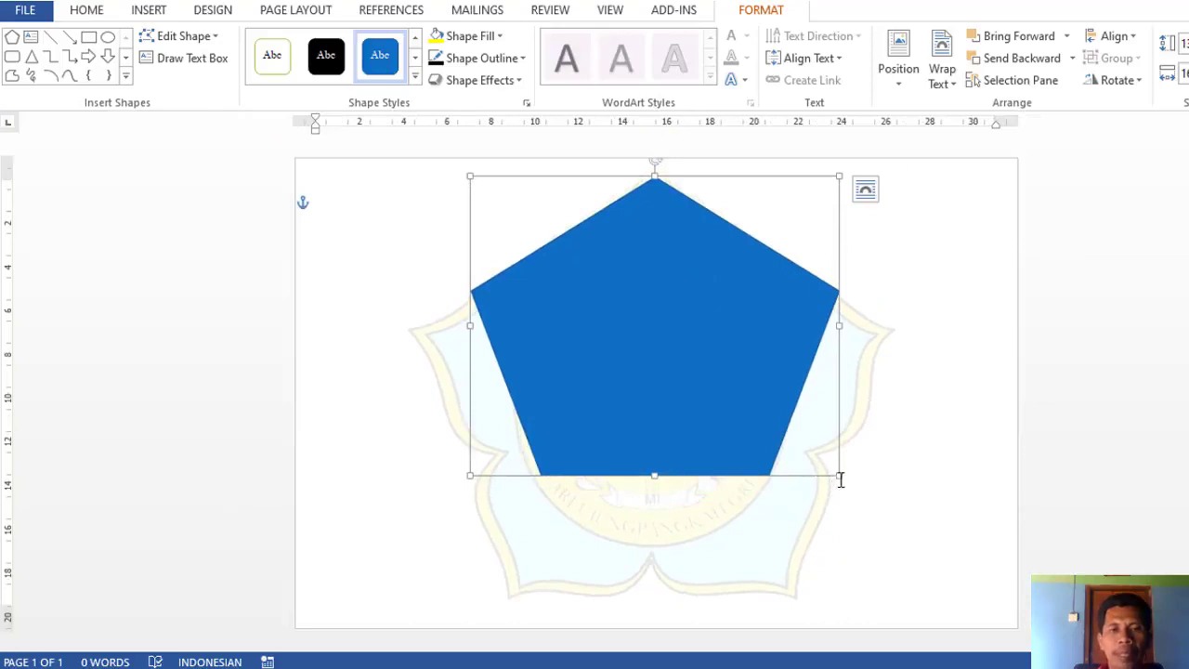
pyautogui.moveTo(845, 479); pyautogui.dragTo(952, 591)
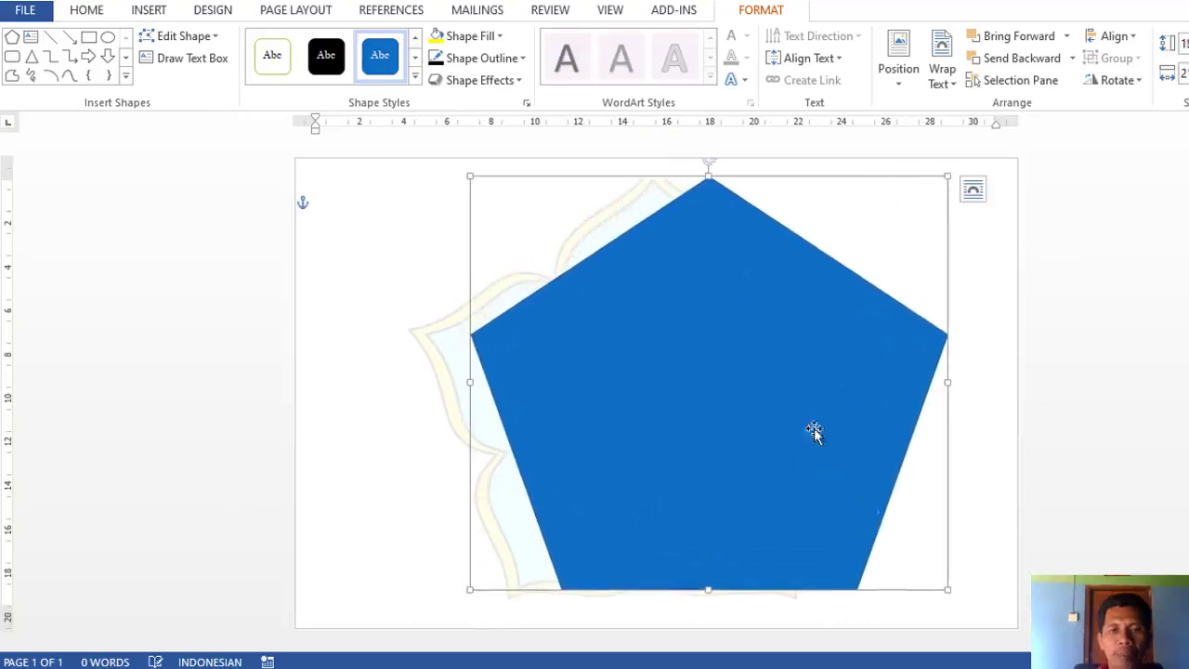
pyautogui.moveTo(789, 403)
pyautogui.mouseDown()
pyautogui.moveTo(773, 394)
pyautogui.moveTo(752, 410)
pyautogui.mouseUp()
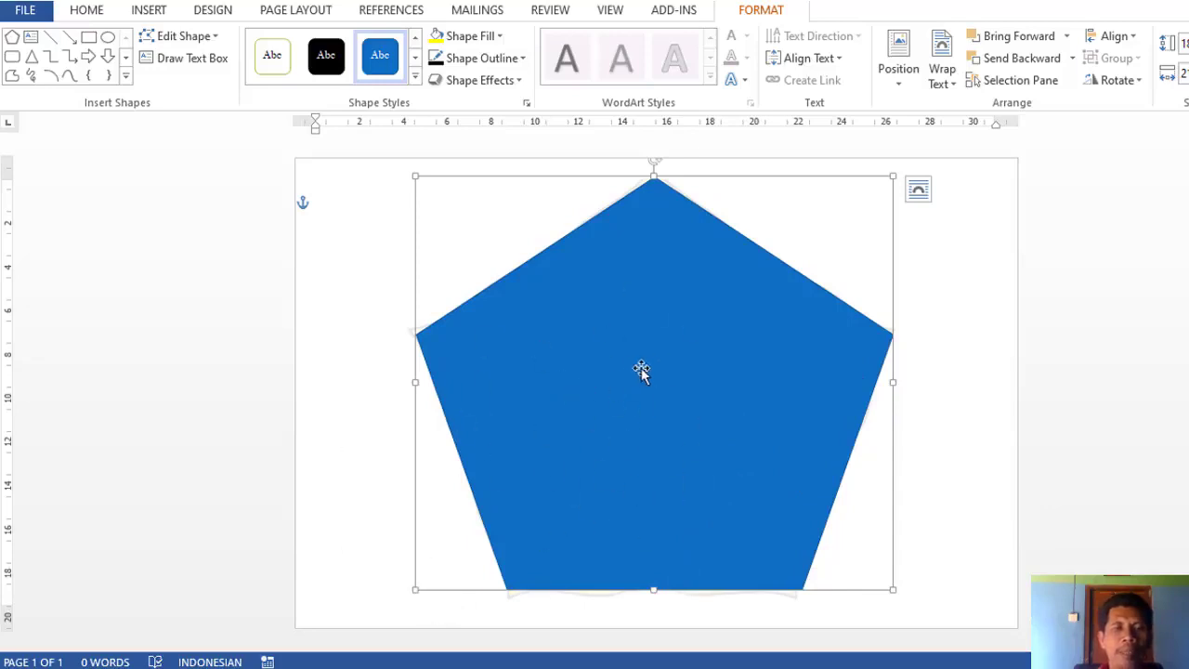
pyautogui.moveTo(639, 371); pyautogui.dragTo(848, 384)
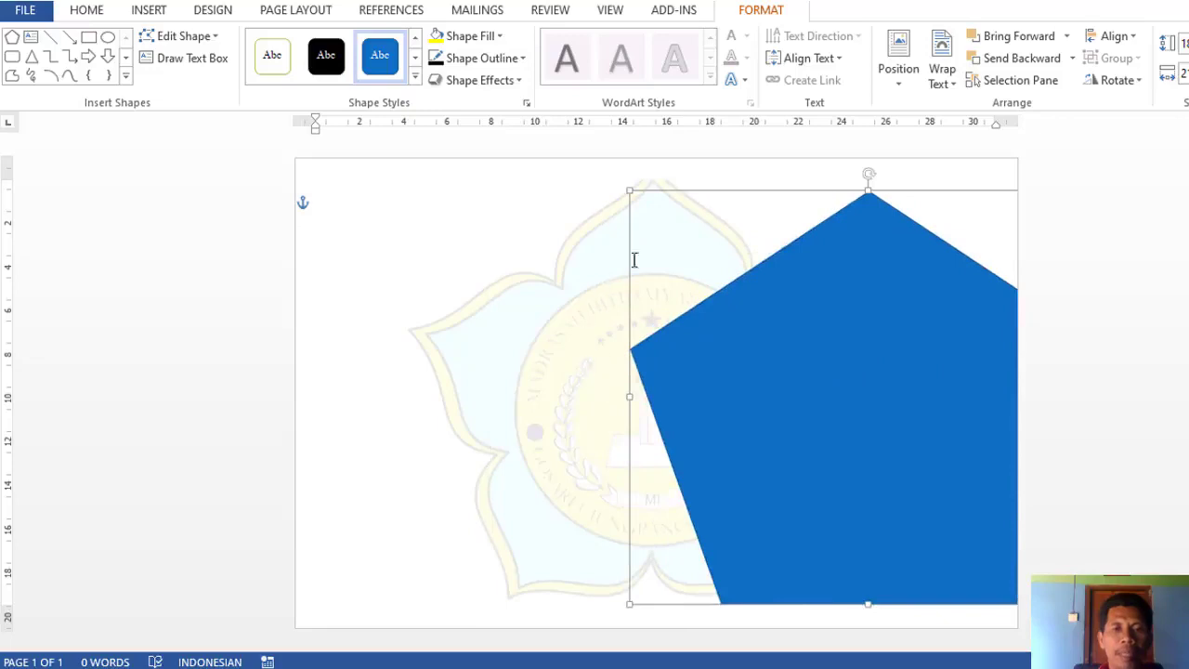
pyautogui.moveTo(825, 452)
pyautogui.mouseDown()
pyautogui.moveTo(614, 449)
pyautogui.moveTo(668, 447)
pyautogui.mouseUp()
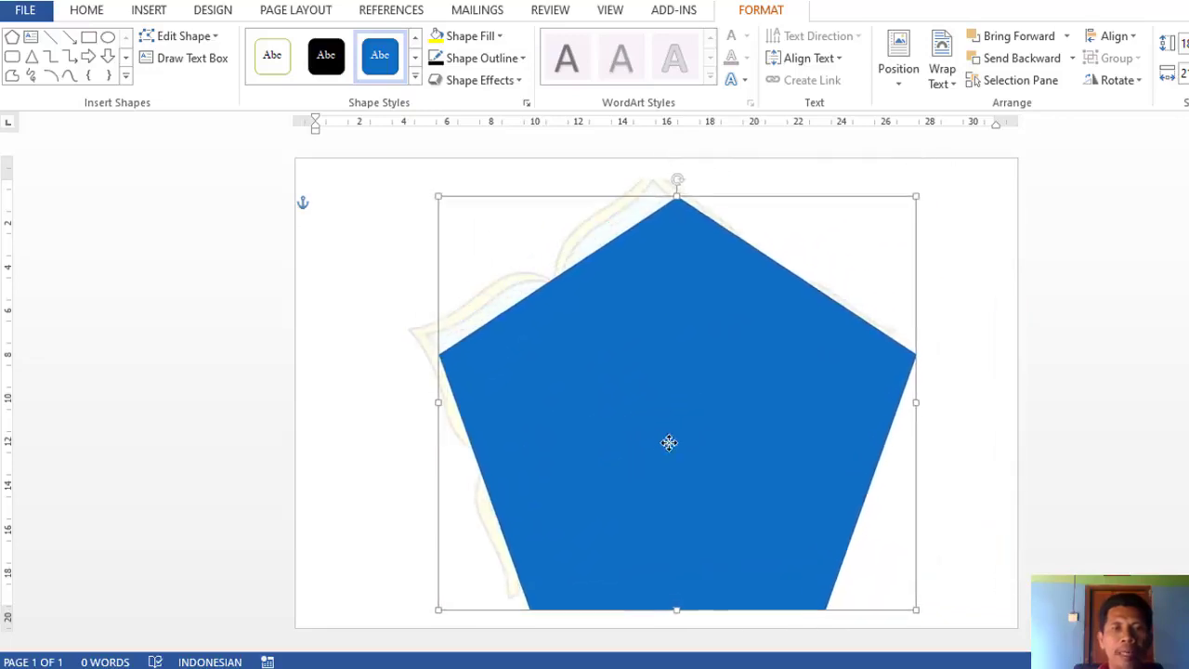
pyautogui.click(213, 39)
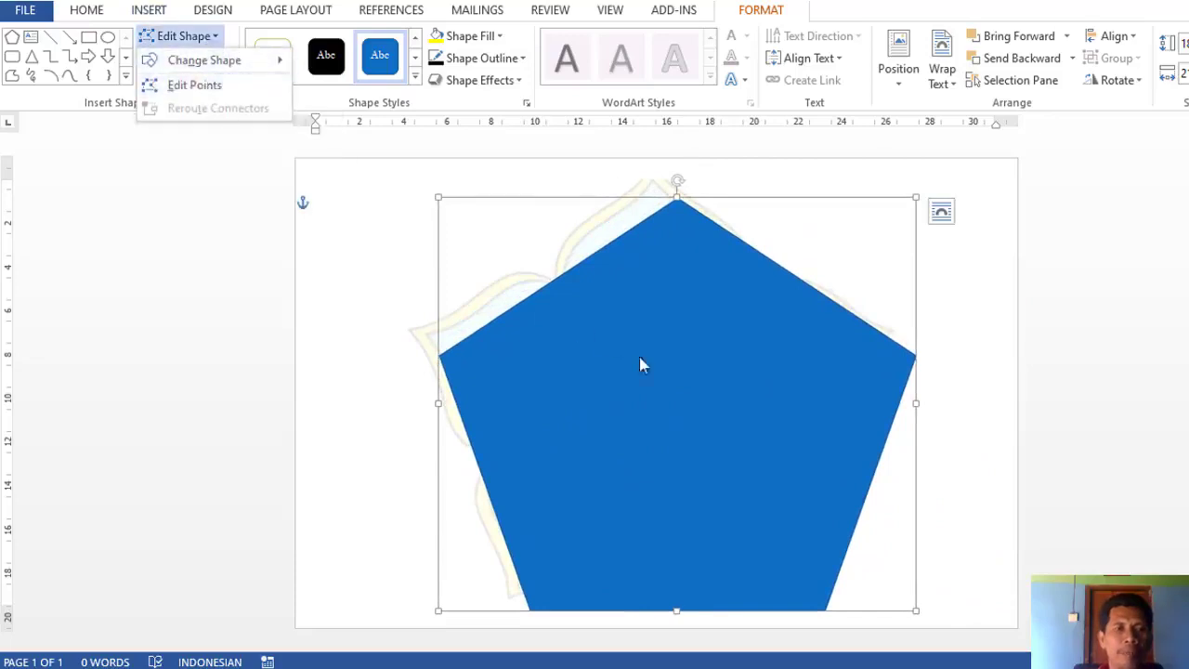
pyautogui.click(711, 385)
pyautogui.moveTo(710, 385); pyautogui.dragTo(683, 370)
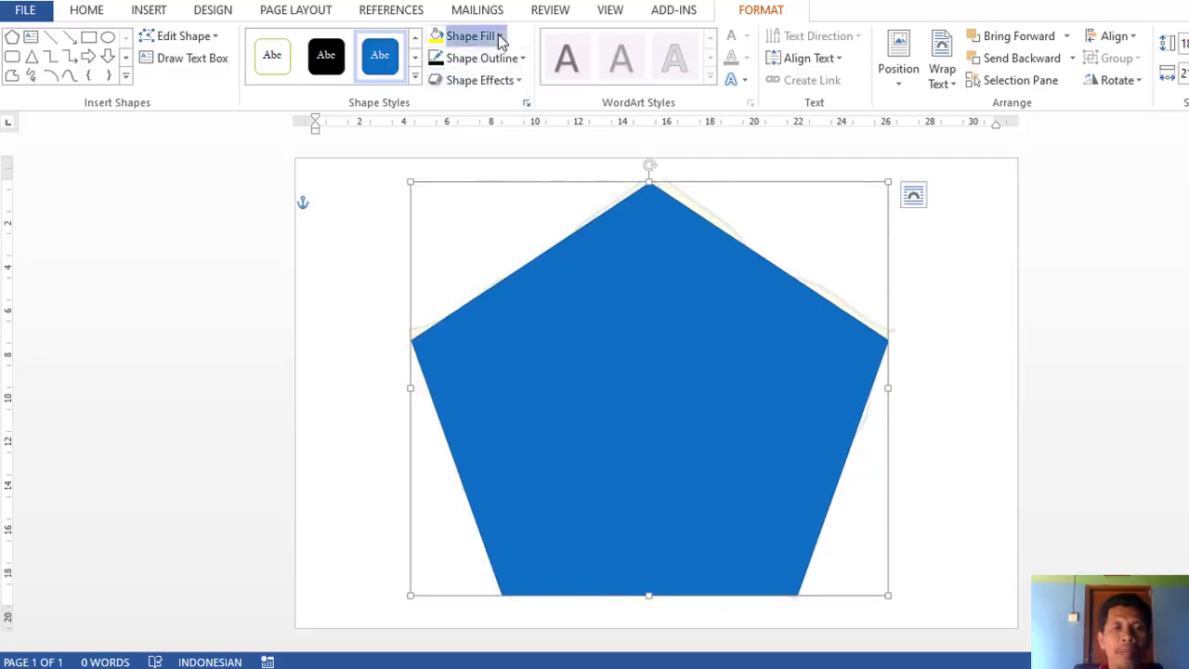
# - Give the pentagon a yellow fill and a black 2¼ pt outline
pyautogui.click(469, 36)
pyautogui.click(483, 186)
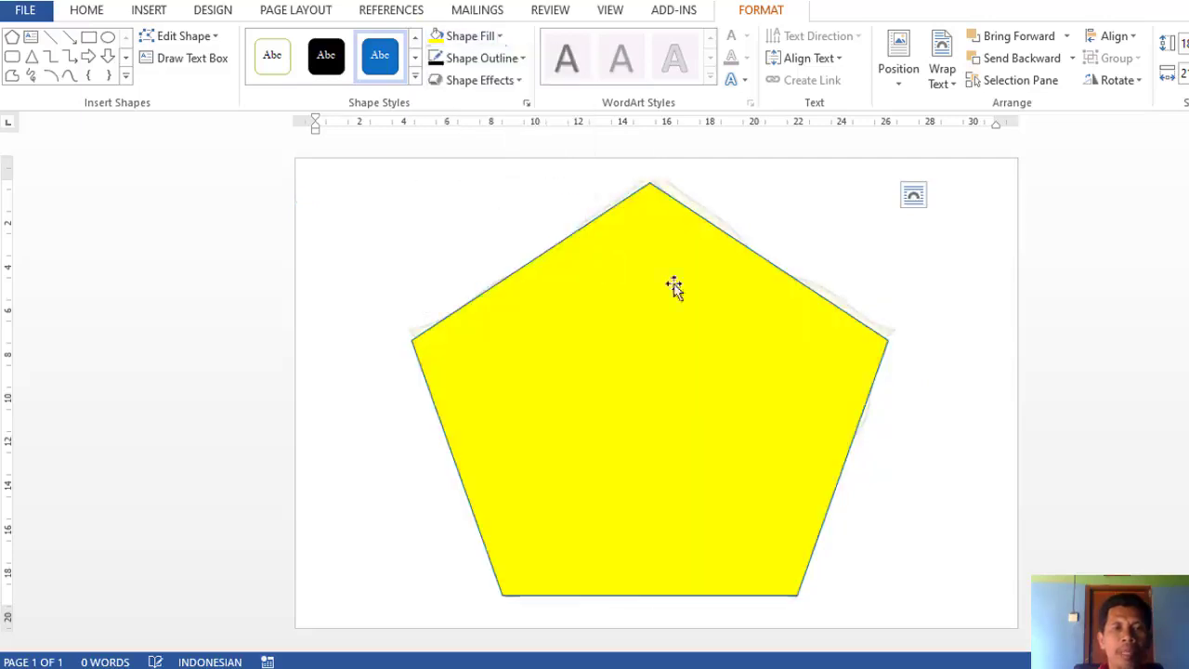
pyautogui.click(522, 60)
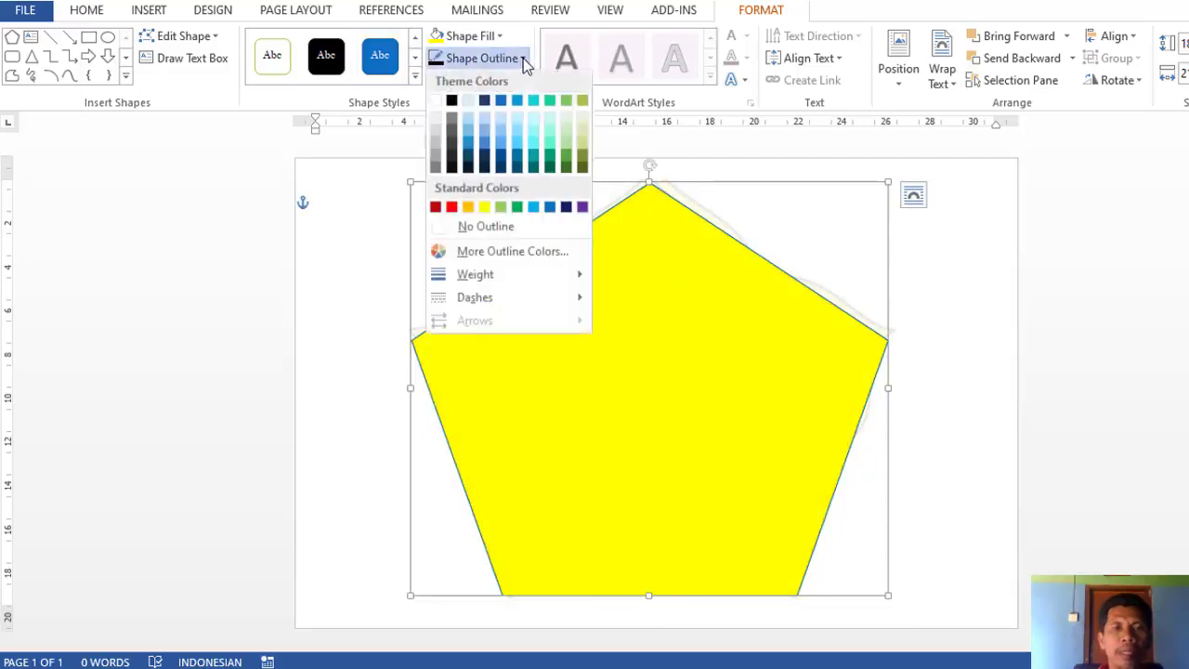
pyautogui.click(452, 104)
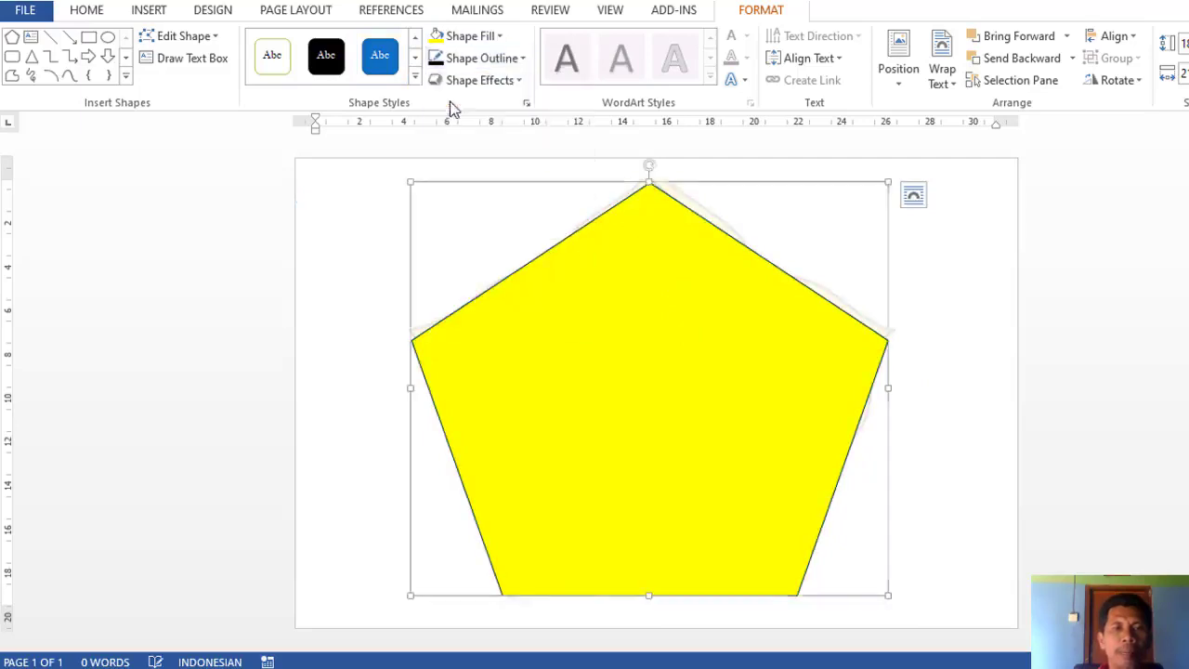
pyautogui.click(523, 59)
pyautogui.moveTo(475, 275)
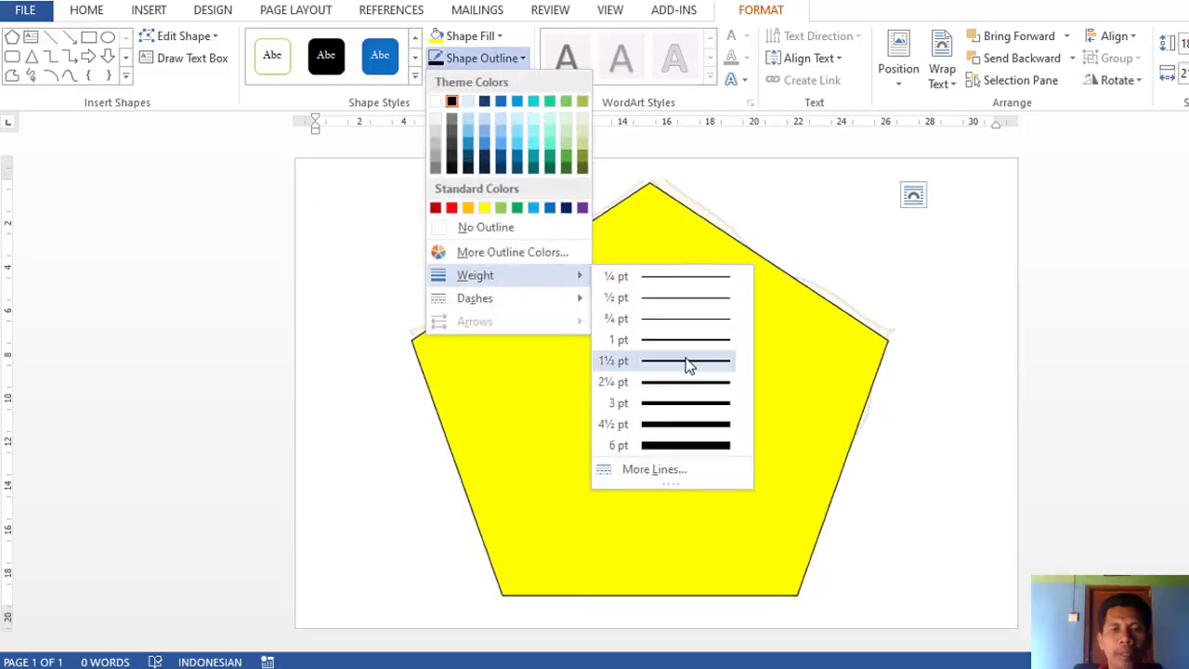
pyautogui.click(693, 382)
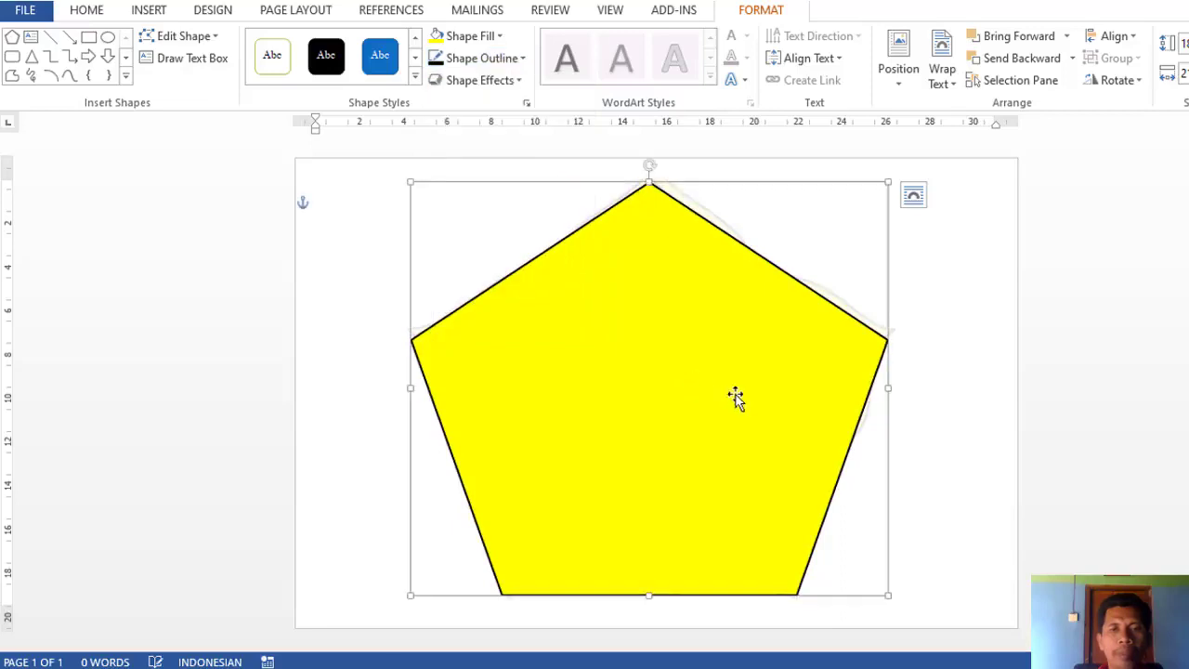
# - Resize and reposition the pentagon to hide nearly all of the faded logo
pyautogui.moveTo(685, 429); pyautogui.dragTo(692, 417)
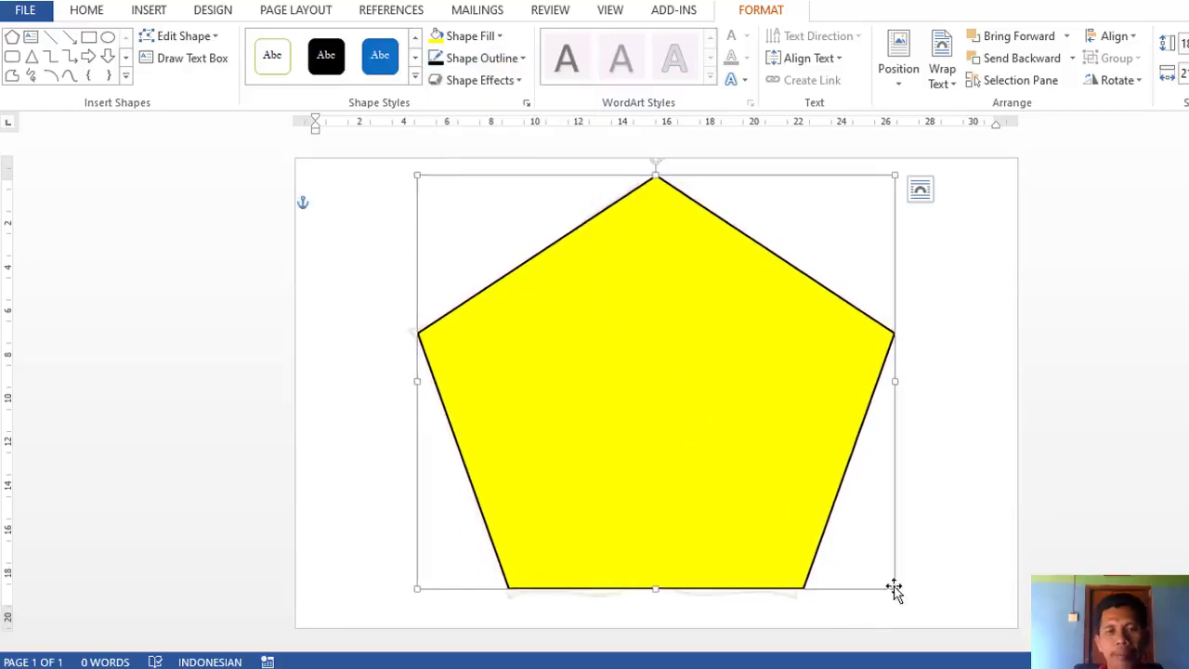
pyautogui.moveTo(893, 588); pyautogui.dragTo(861, 553)
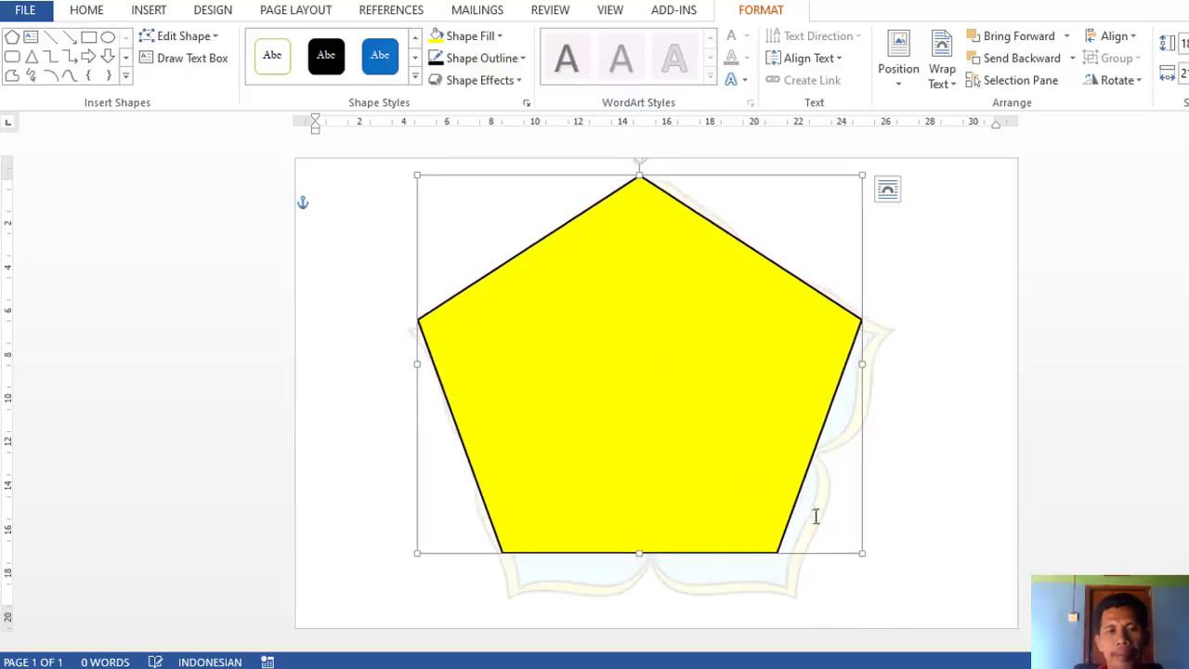
pyautogui.moveTo(732, 403)
pyautogui.mouseDown()
pyautogui.moveTo(727, 417)
pyautogui.moveTo(734, 380)
pyautogui.mouseUp()
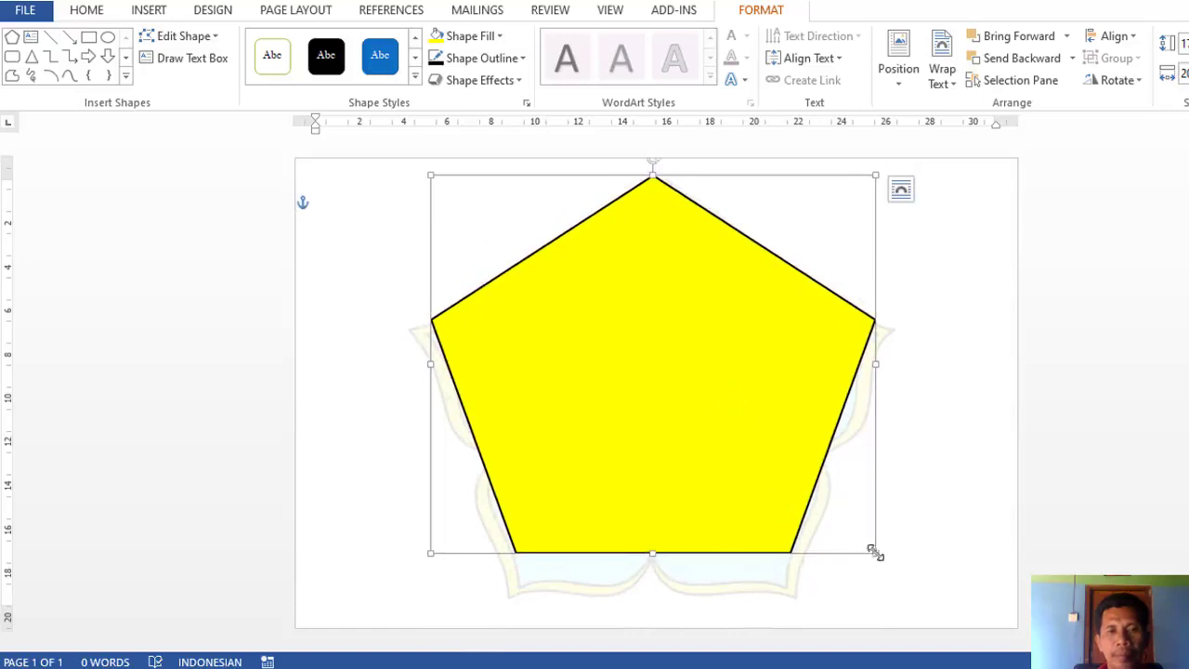
pyautogui.moveTo(874, 551); pyautogui.dragTo(924, 608)
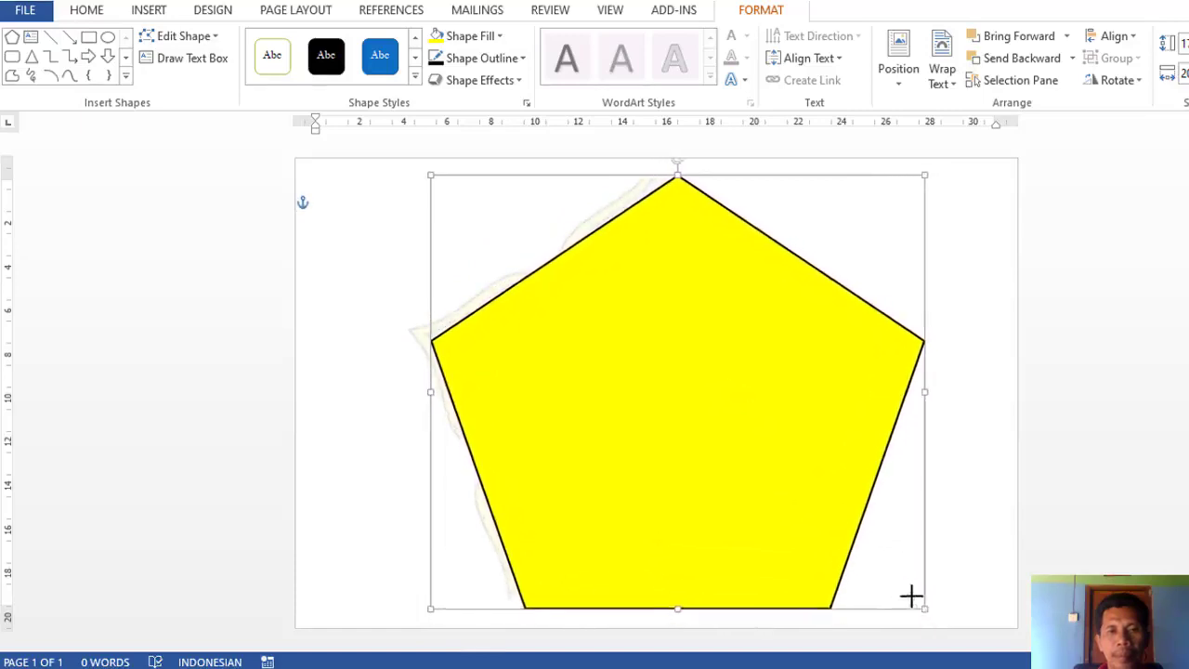
pyautogui.moveTo(814, 481); pyautogui.dragTo(787, 470)
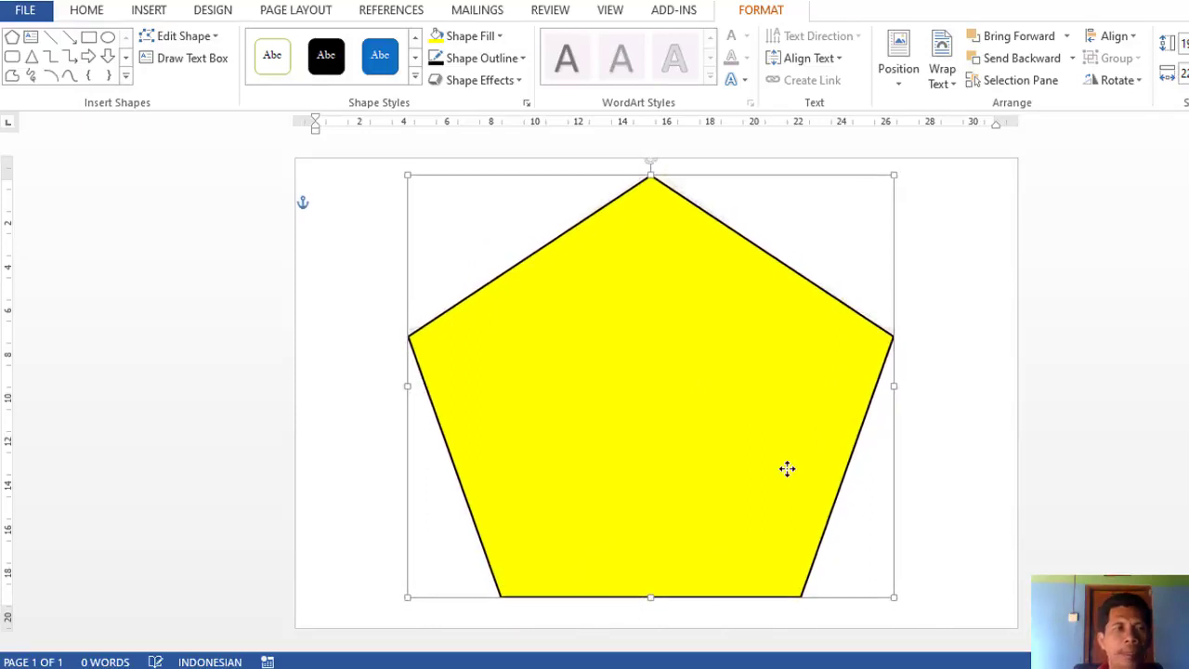
# - In Edit Points mode, add points on the pentagon's upper-right, upper-left and left edges
pyautogui.click(217, 37)
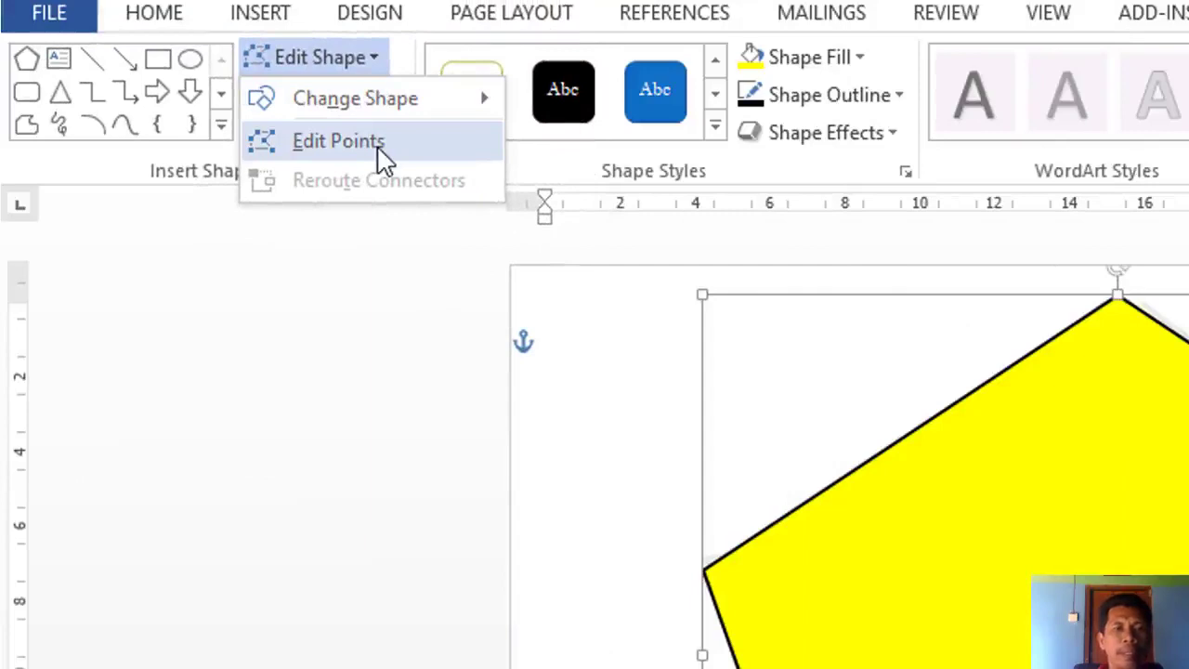
pyautogui.click(381, 158)
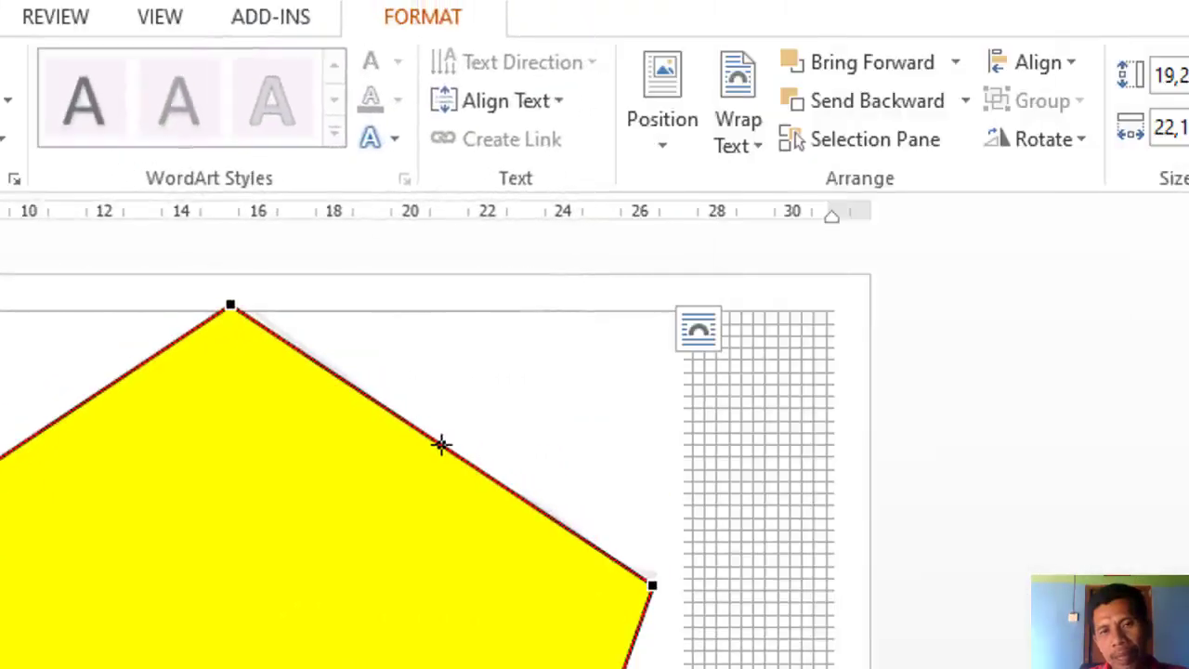
pyautogui.moveTo(441, 443); pyautogui.dragTo(438, 470)
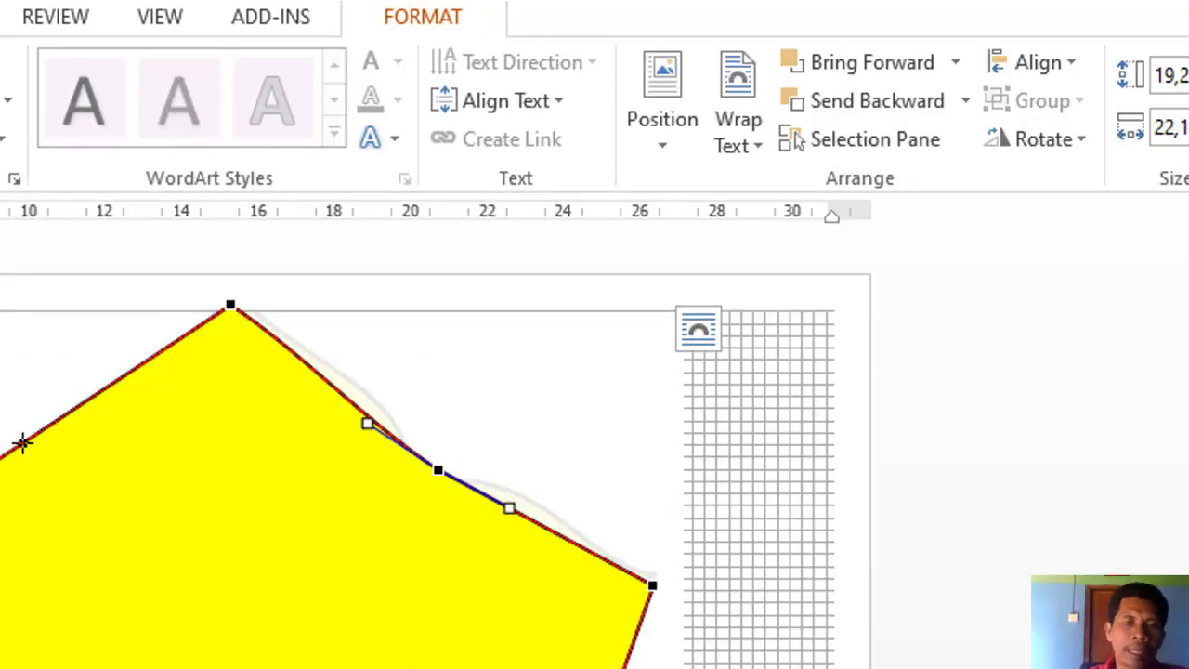
pyautogui.moveTo(22, 442); pyautogui.dragTo(35, 456)
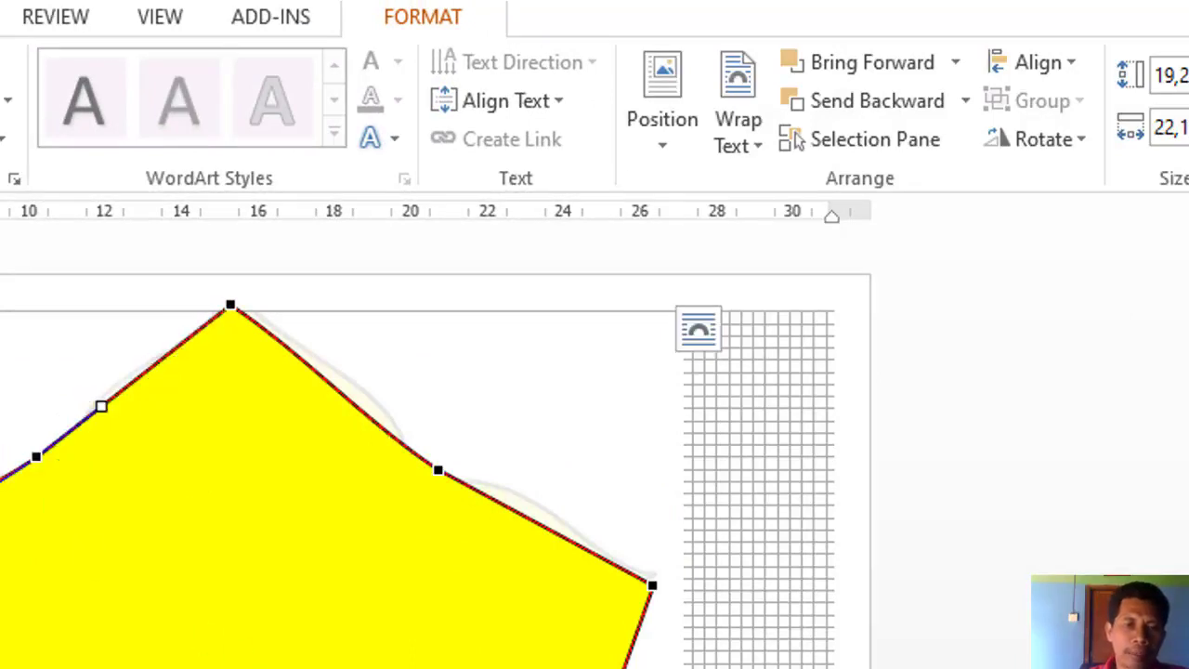
pyautogui.click(465, 471)
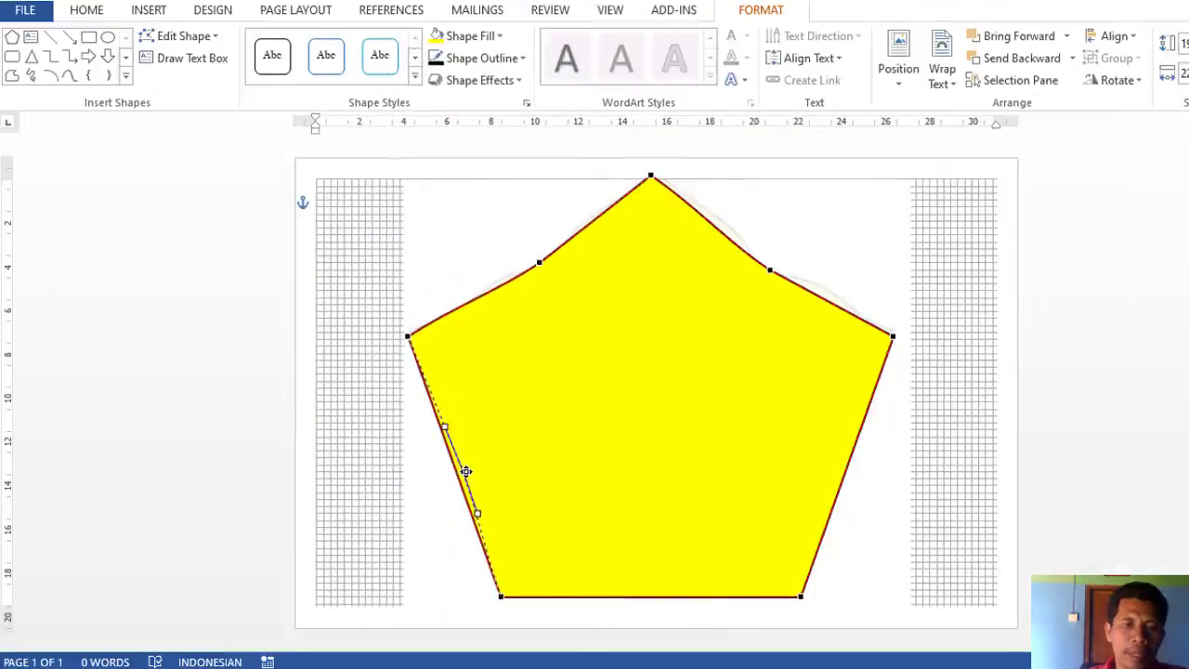
pyautogui.moveTo(466, 471); pyautogui.dragTo(469, 472)
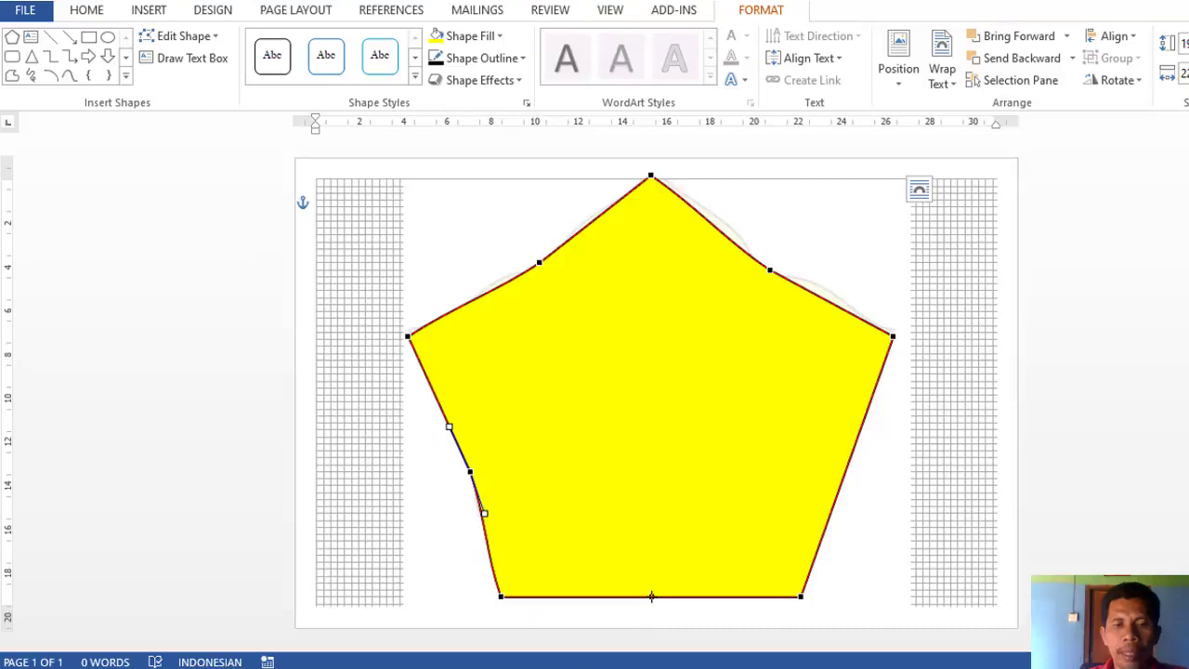
# - Drag the bottom and right-side points so the outline curves inward like the petal
pyautogui.moveTo(651, 595); pyautogui.dragTo(651, 590)
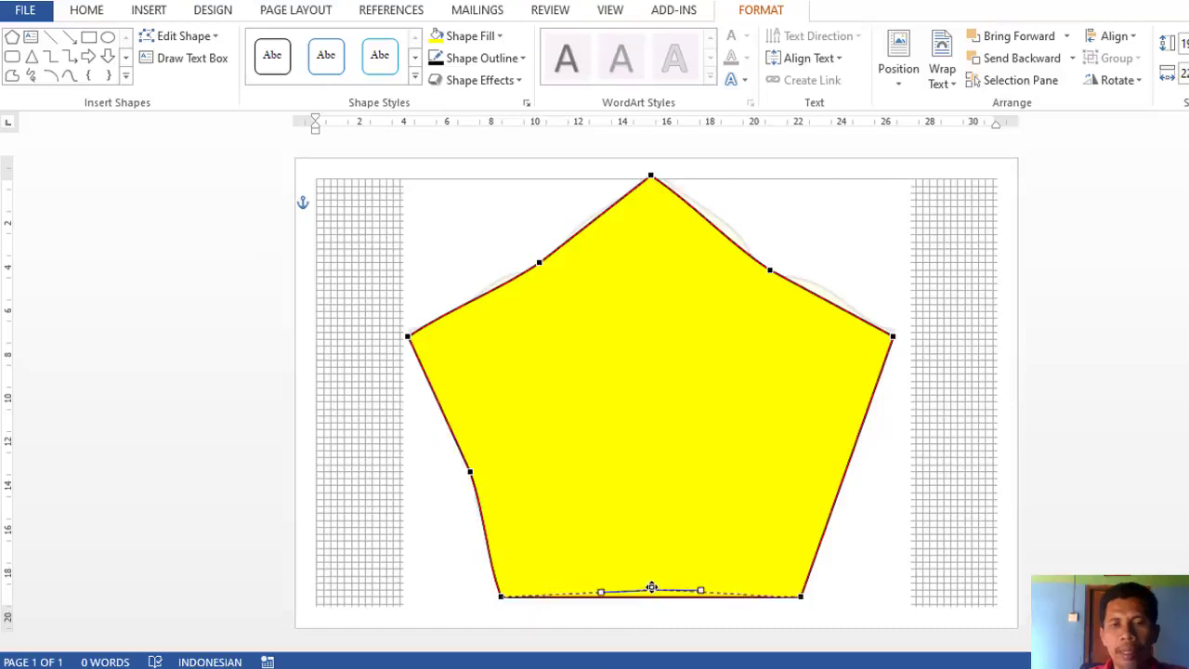
pyautogui.click(838, 468)
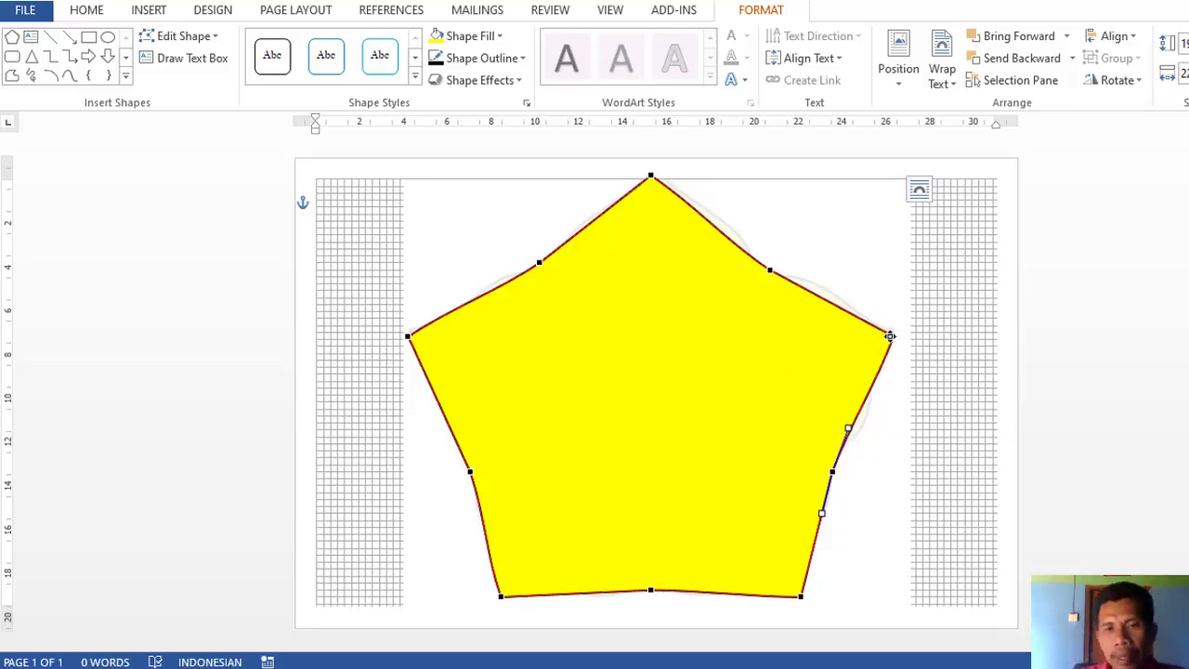
pyautogui.moveTo(890, 337); pyautogui.dragTo(854, 318)
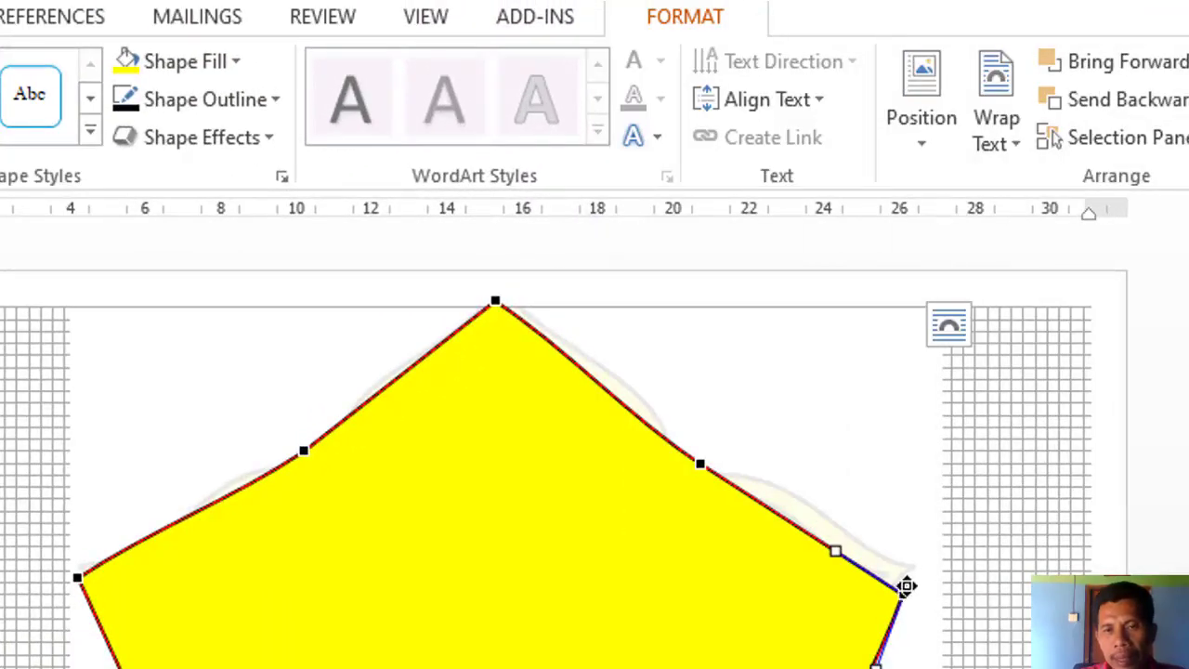
pyautogui.moveTo(906, 585)
pyautogui.mouseDown()
pyautogui.moveTo(908, 562)
pyautogui.moveTo(917, 569)
pyautogui.mouseUp()
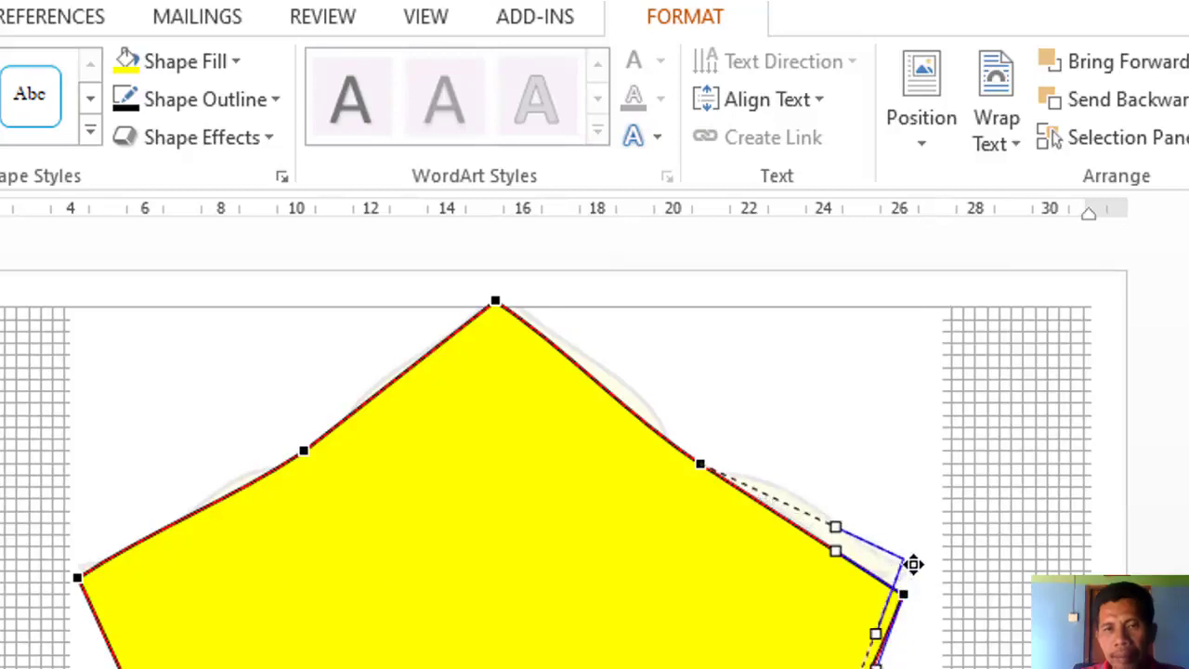
pyautogui.moveTo(916, 564); pyautogui.dragTo(915, 569)
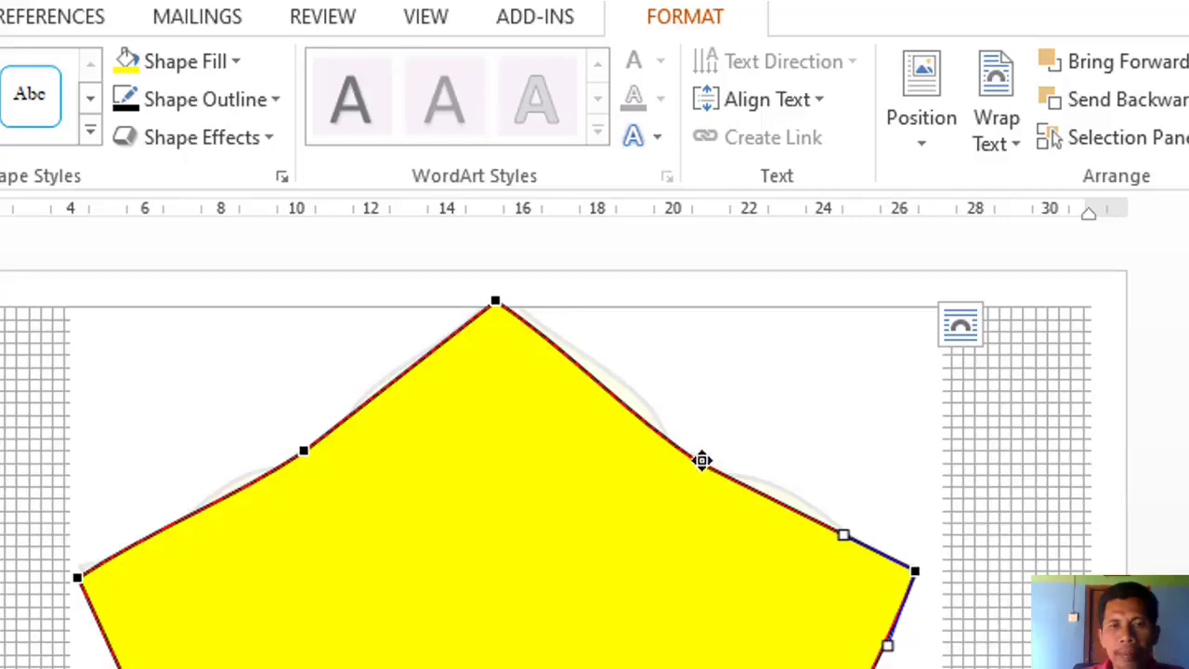
pyautogui.moveTo(696, 464); pyautogui.dragTo(652, 523)
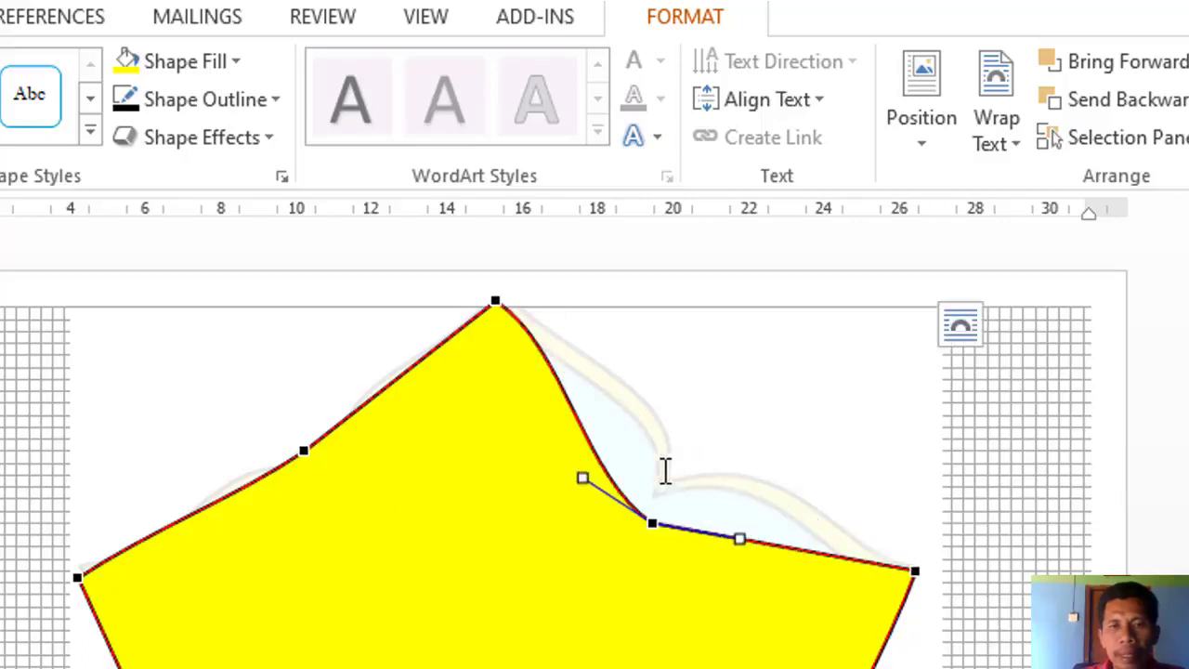
# - Pull the upper-right and upper-left vertices inward and round the top petal's left side
pyautogui.moveTo(651, 523)
pyautogui.mouseDown()
pyautogui.moveTo(675, 475)
pyautogui.moveTo(667, 501)
pyautogui.moveTo(663, 486)
pyautogui.mouseUp()
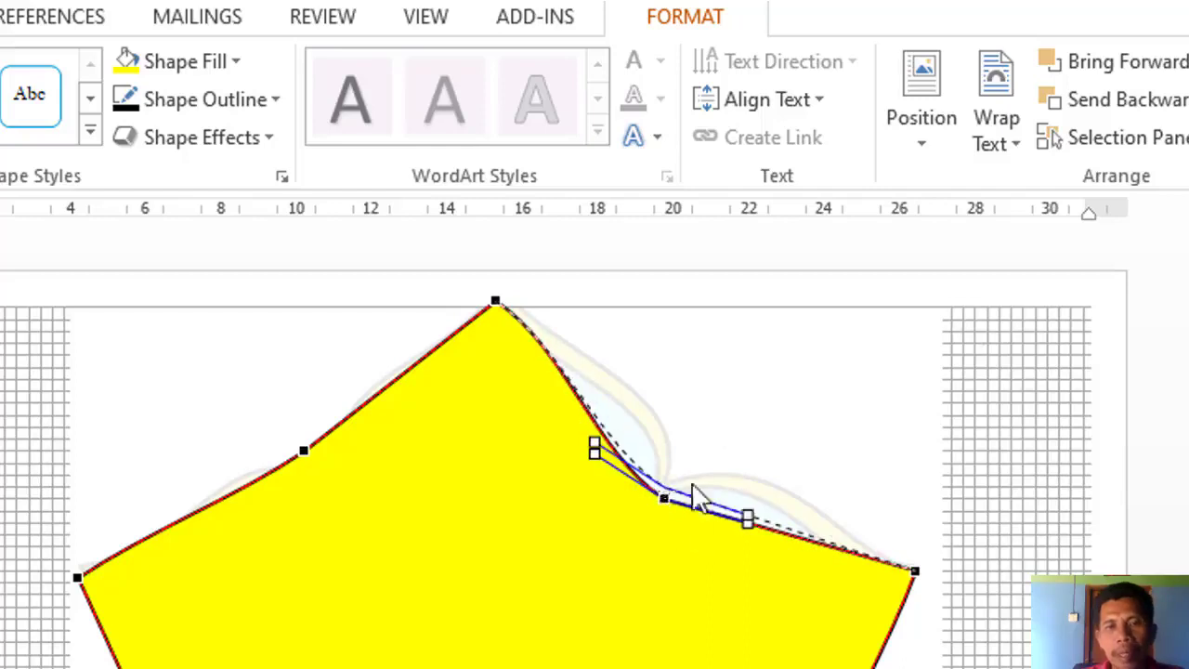
pyautogui.moveTo(305, 451); pyautogui.dragTo(351, 498)
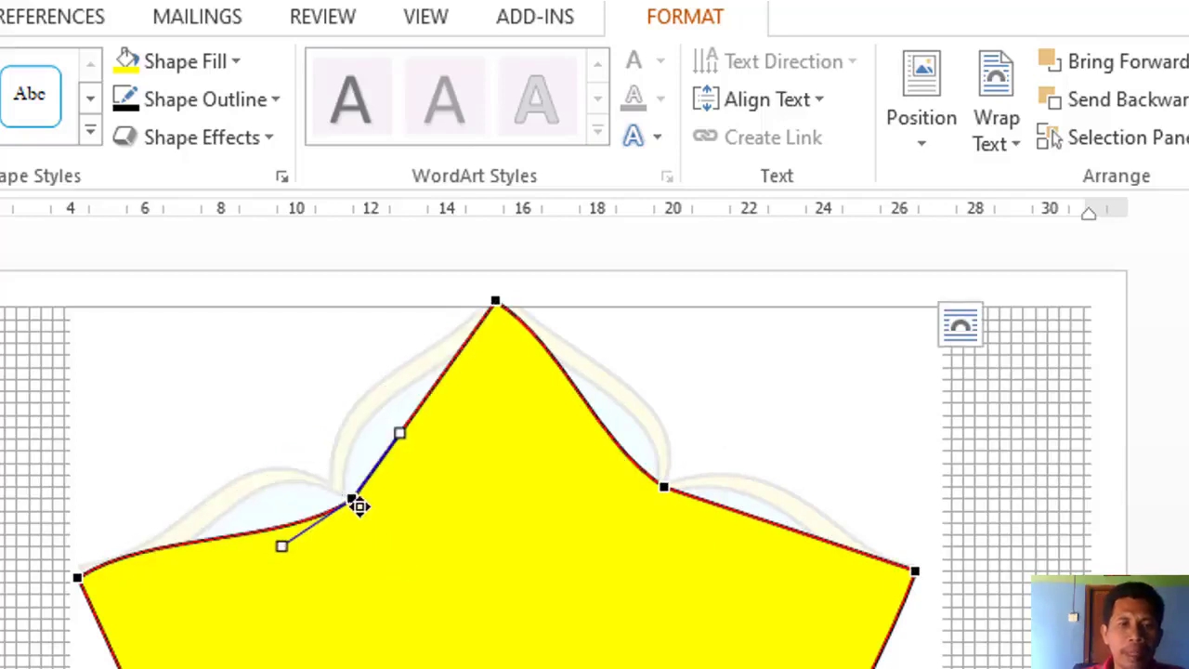
pyautogui.moveTo(356, 502); pyautogui.dragTo(330, 486)
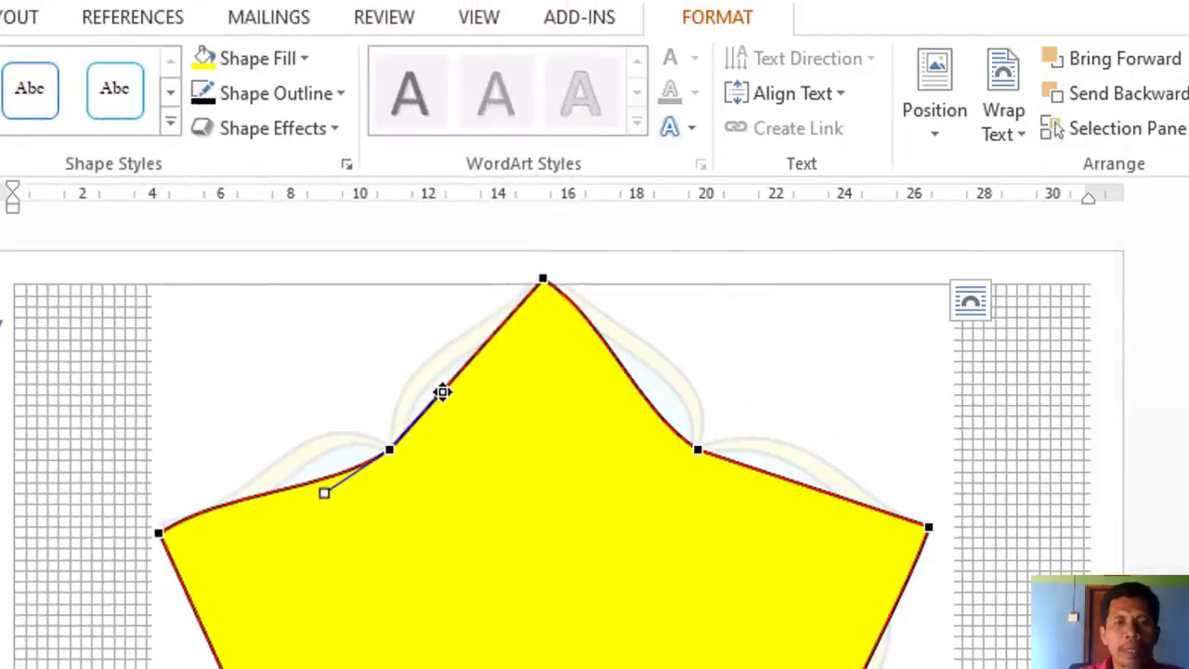
pyautogui.moveTo(442, 388); pyautogui.dragTo(397, 337)
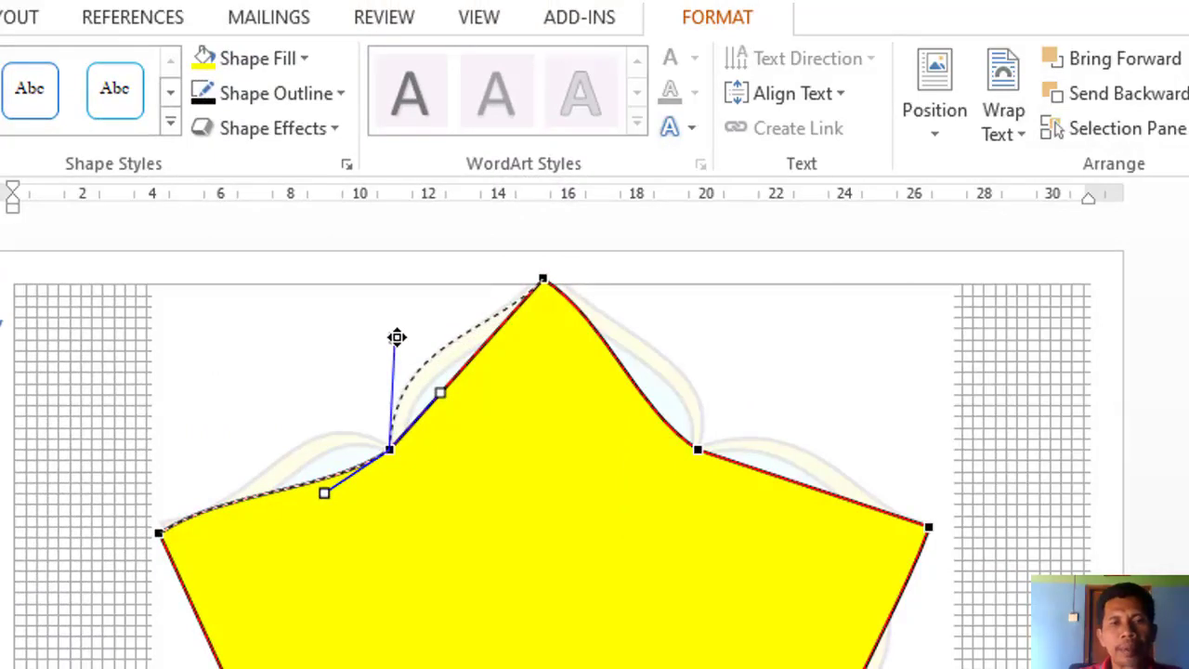
pyautogui.moveTo(397, 338); pyautogui.dragTo(397, 338)
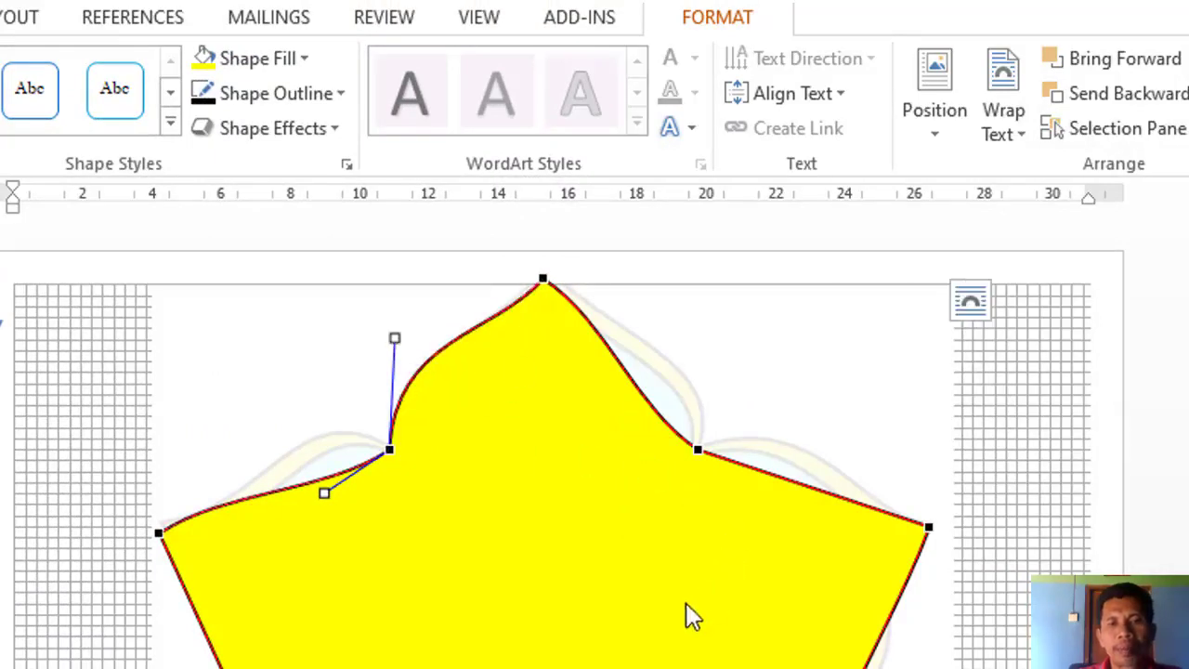
# - Bend the upper-right curve upward and shape the top tip into a pointed dome, then exit
pyautogui.scroll(-1, 548, 465)
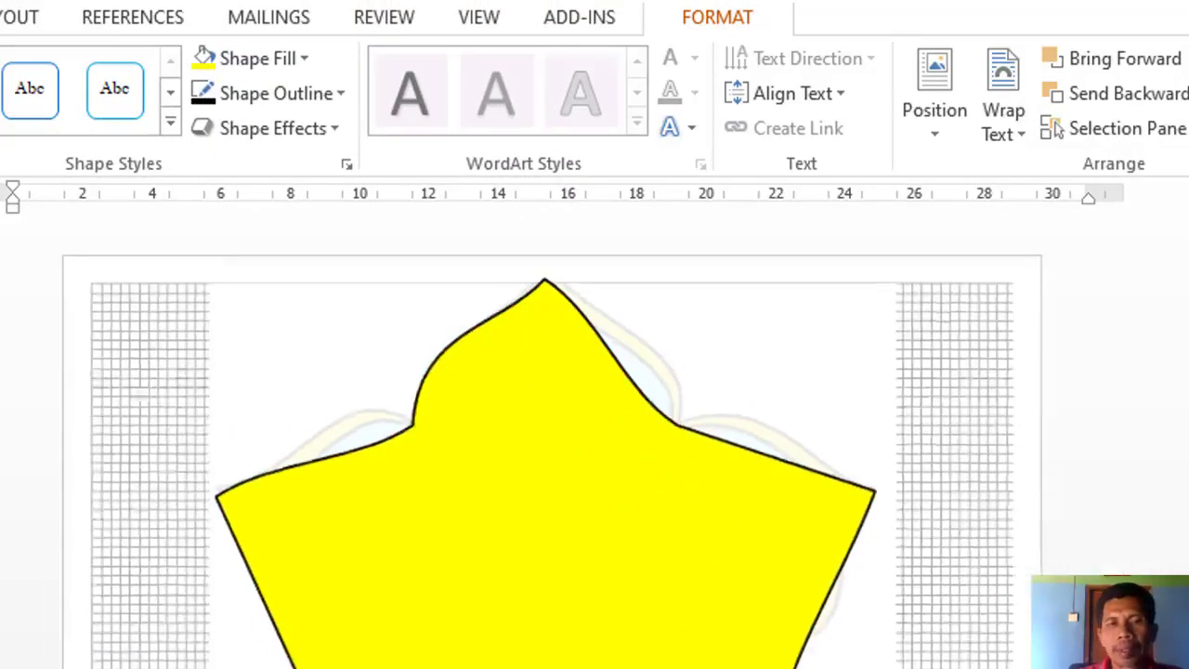
pyautogui.scroll(-1, 548, 464)
pyautogui.scroll(2, 680, 455)
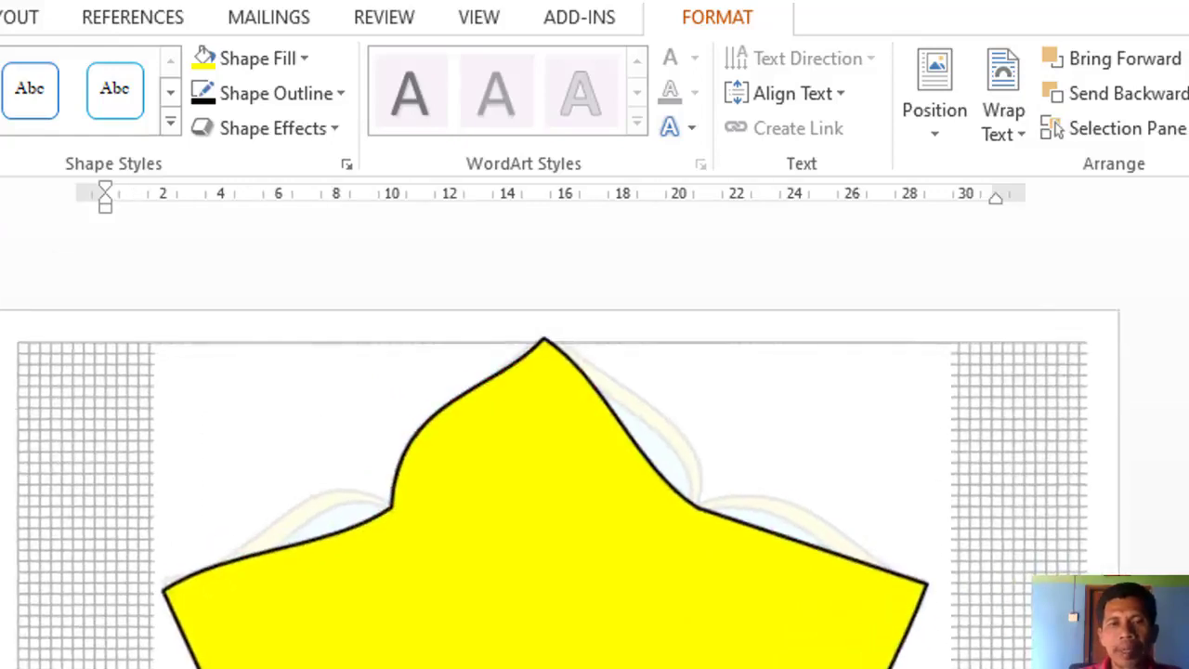
pyautogui.click(699, 451)
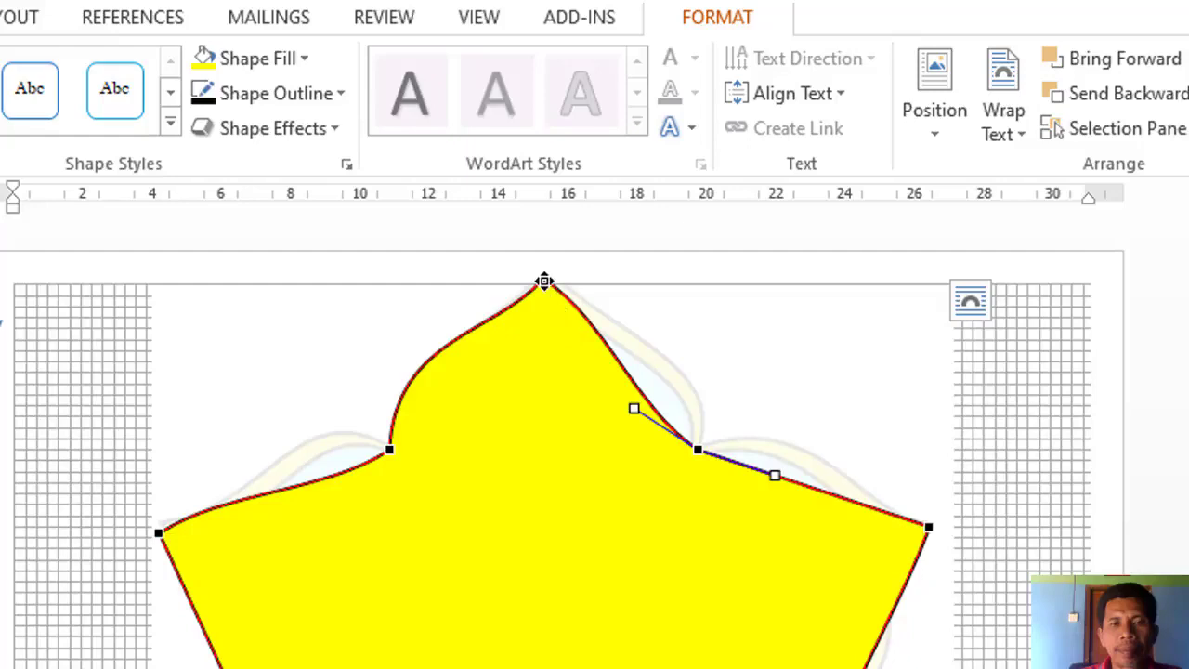
pyautogui.moveTo(634, 409)
pyautogui.mouseDown()
pyautogui.moveTo(721, 378)
pyautogui.moveTo(711, 350)
pyautogui.moveTo(722, 356)
pyautogui.mouseUp()
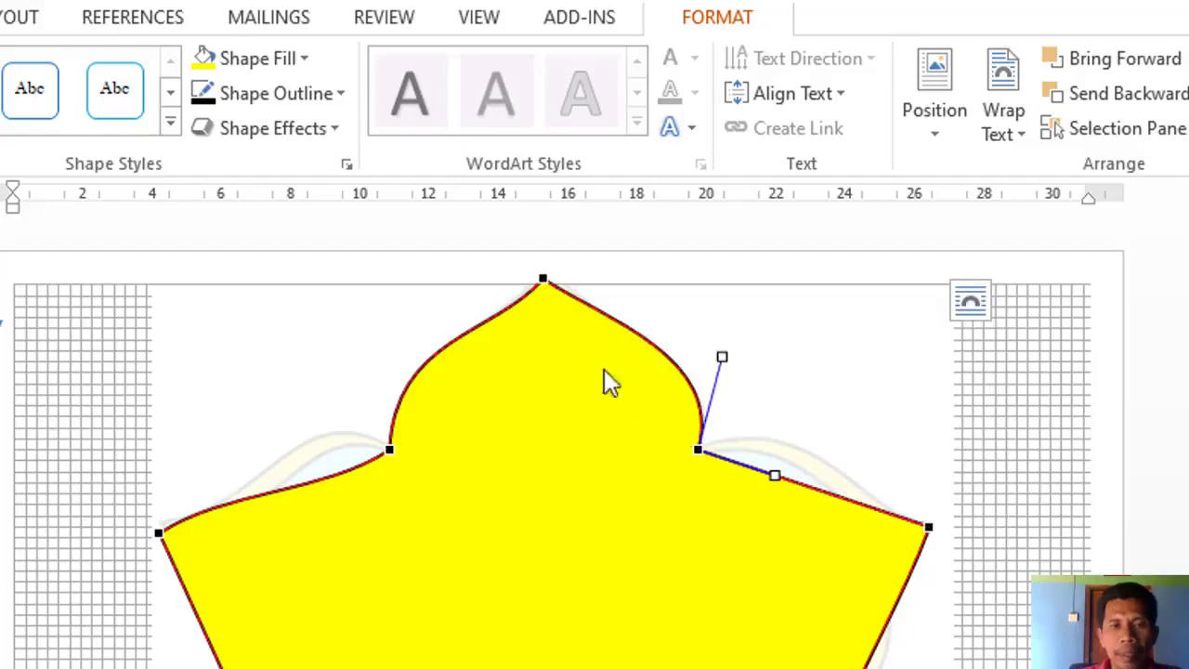
pyautogui.click(544, 284)
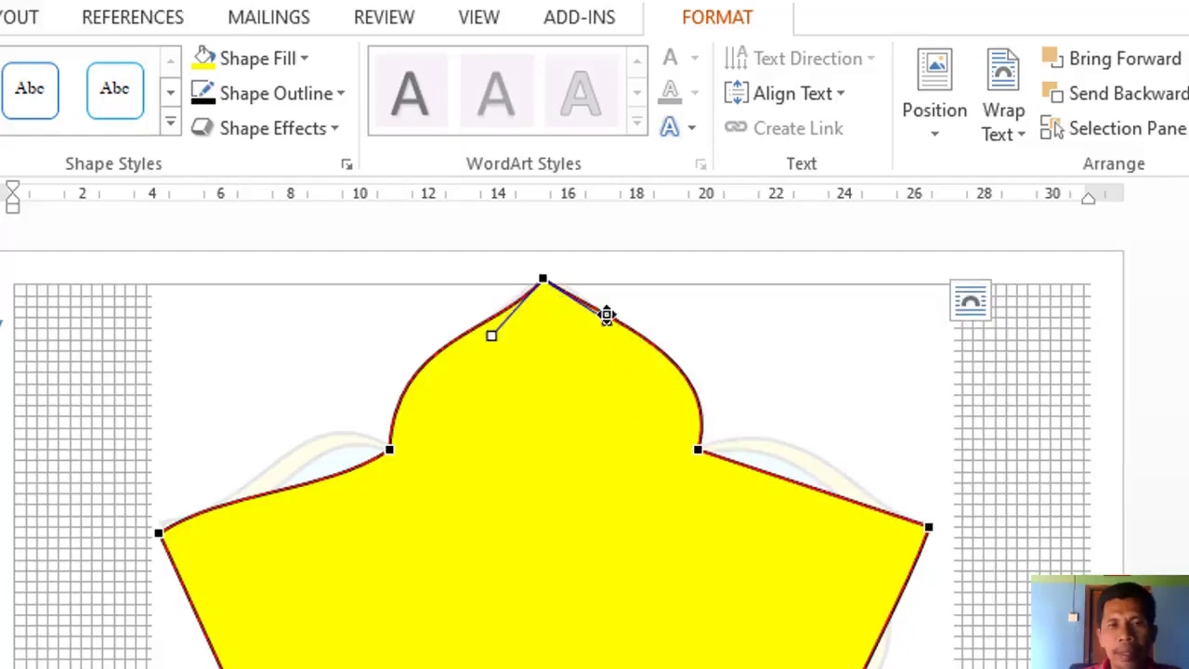
pyautogui.moveTo(607, 319); pyautogui.dragTo(609, 334)
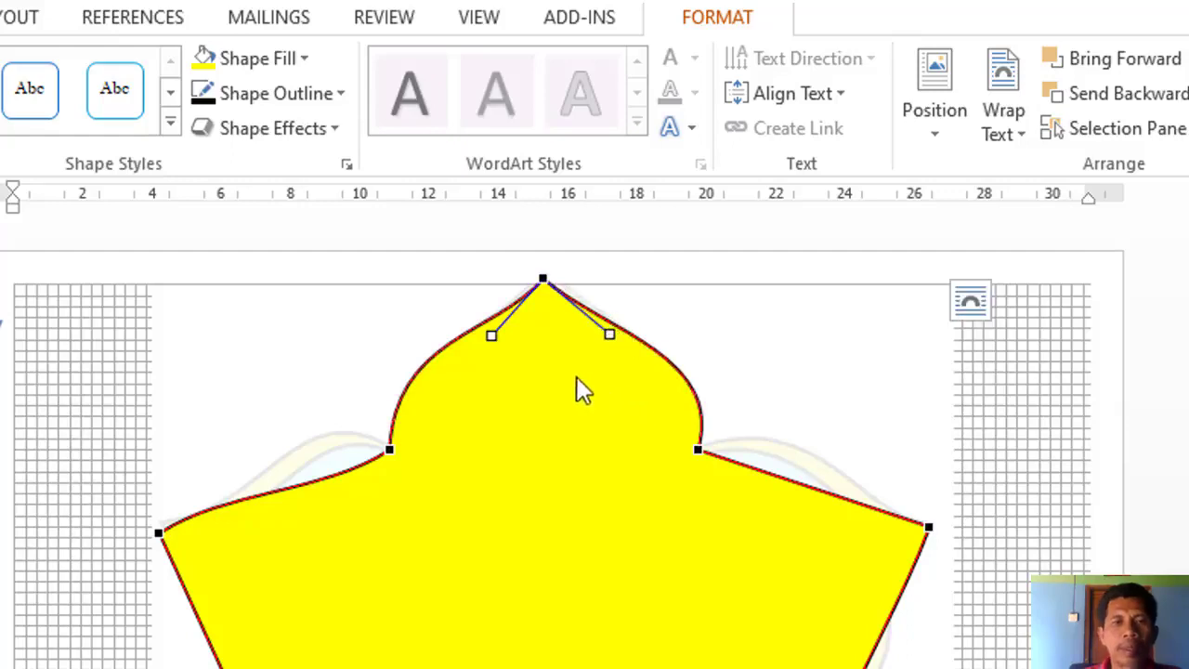
pyautogui.click(654, 467)
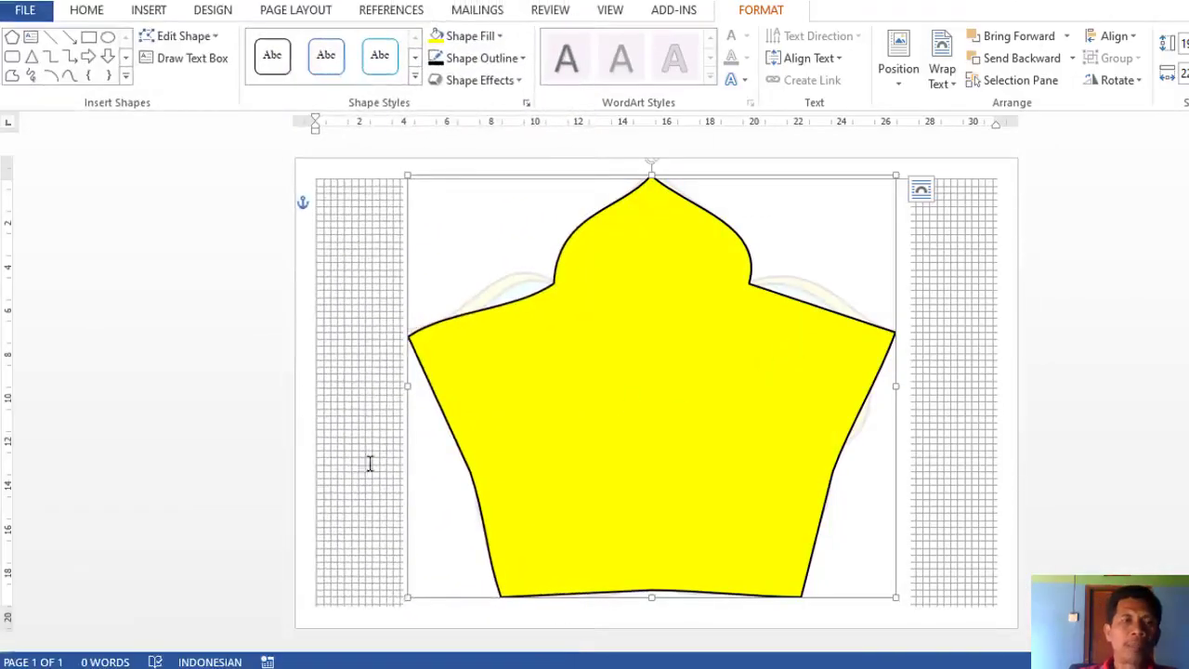
# - In Edit Points, curve the right-side edges and vertices into the right petal
pyautogui.click(216, 44)
pyautogui.click(199, 84)
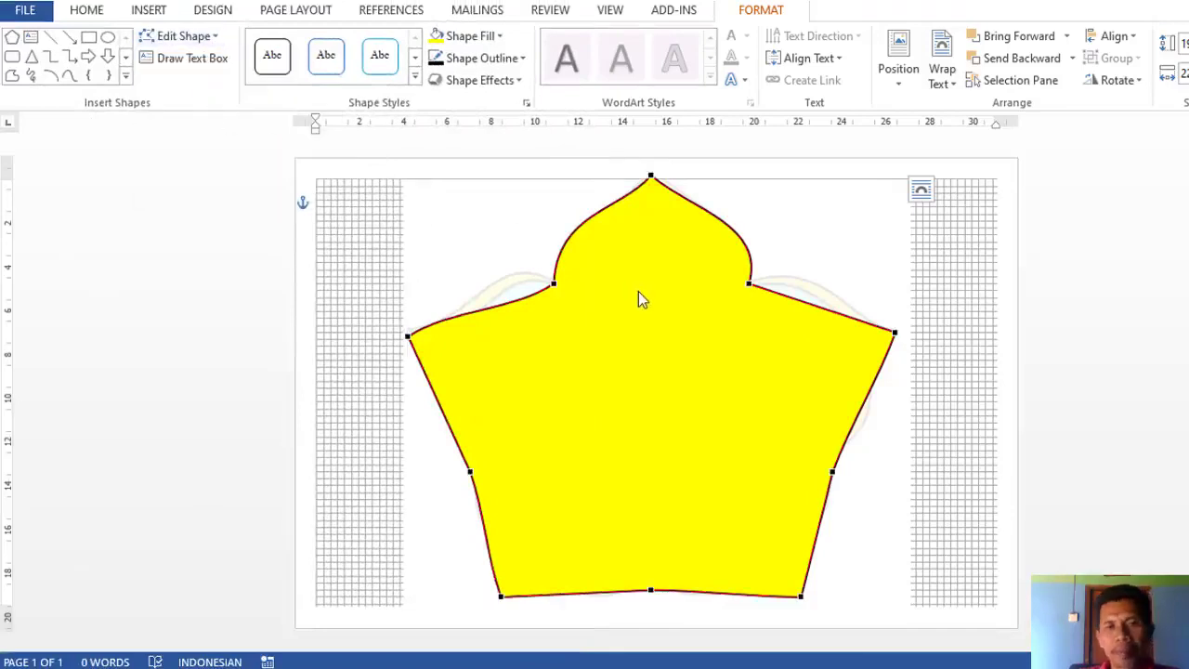
pyautogui.click(749, 285)
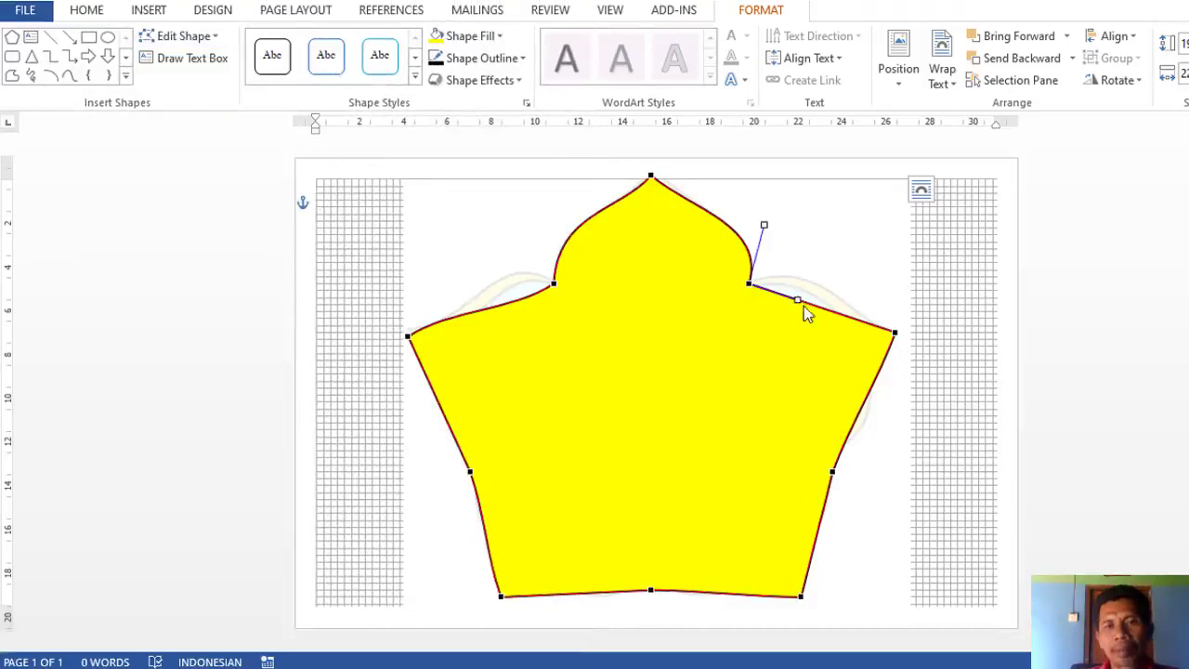
pyautogui.moveTo(798, 296); pyautogui.dragTo(821, 260)
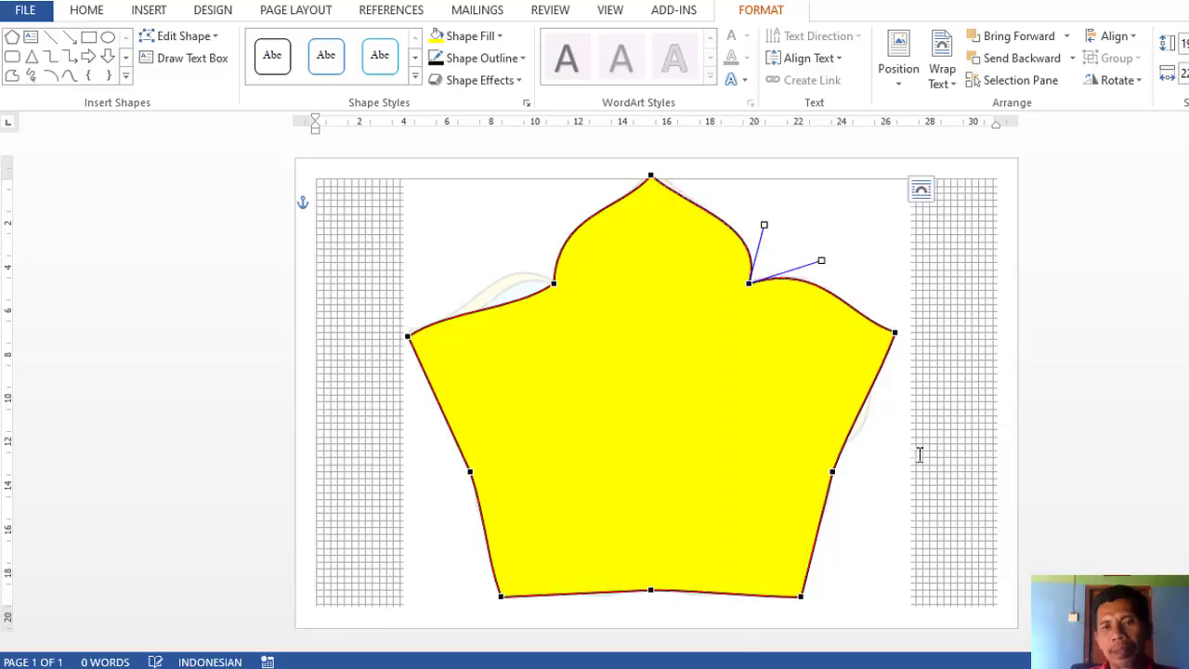
pyautogui.click(895, 334)
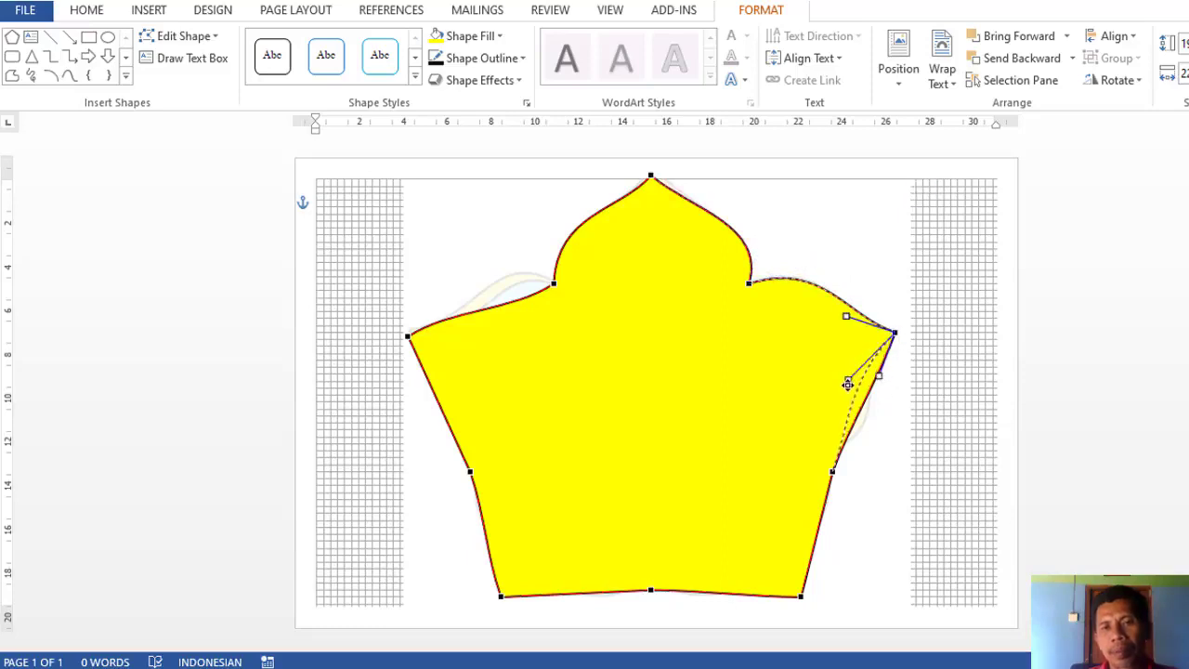
pyautogui.moveTo(878, 380); pyautogui.dragTo(848, 380)
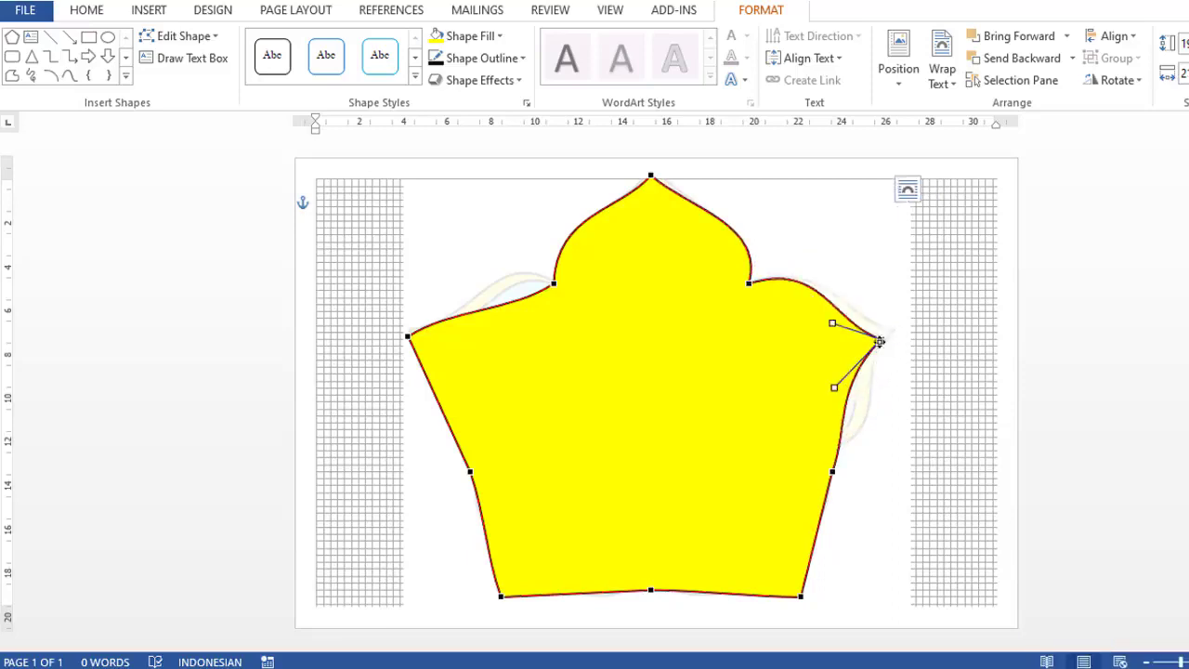
pyautogui.moveTo(832, 472); pyautogui.dragTo(814, 456)
pyautogui.moveTo(822, 414); pyautogui.dragTo(907, 422)
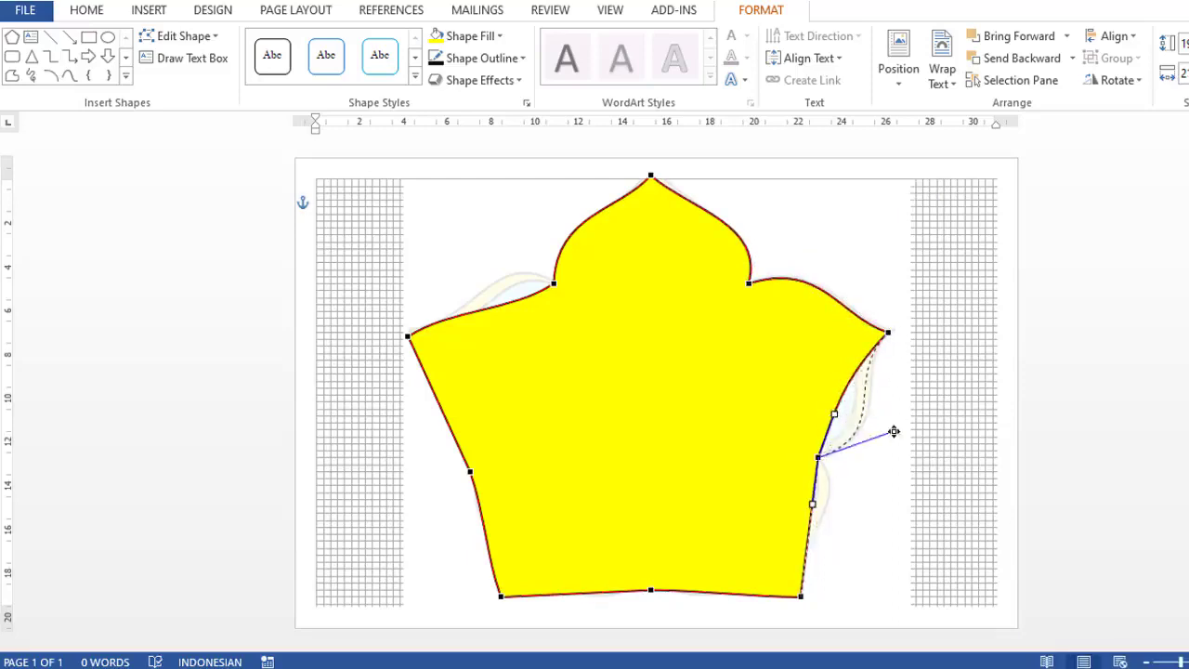
pyautogui.click(844, 393)
pyautogui.click(171, 37)
pyautogui.click(194, 84)
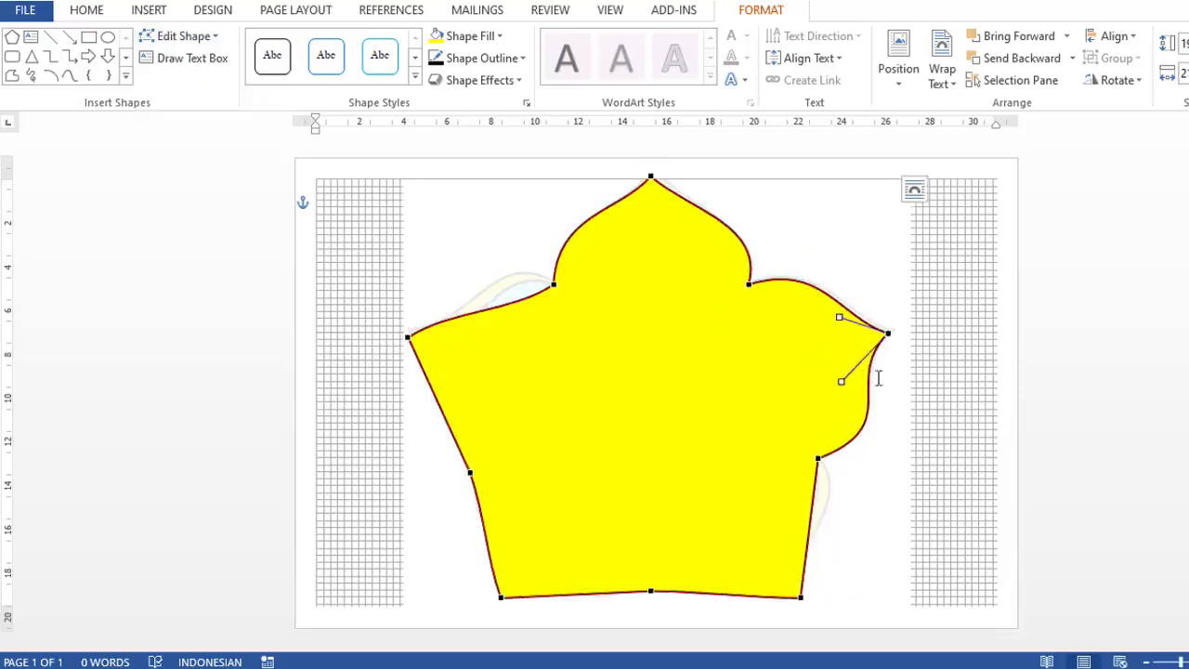
pyautogui.moveTo(848, 380); pyautogui.dragTo(851, 367)
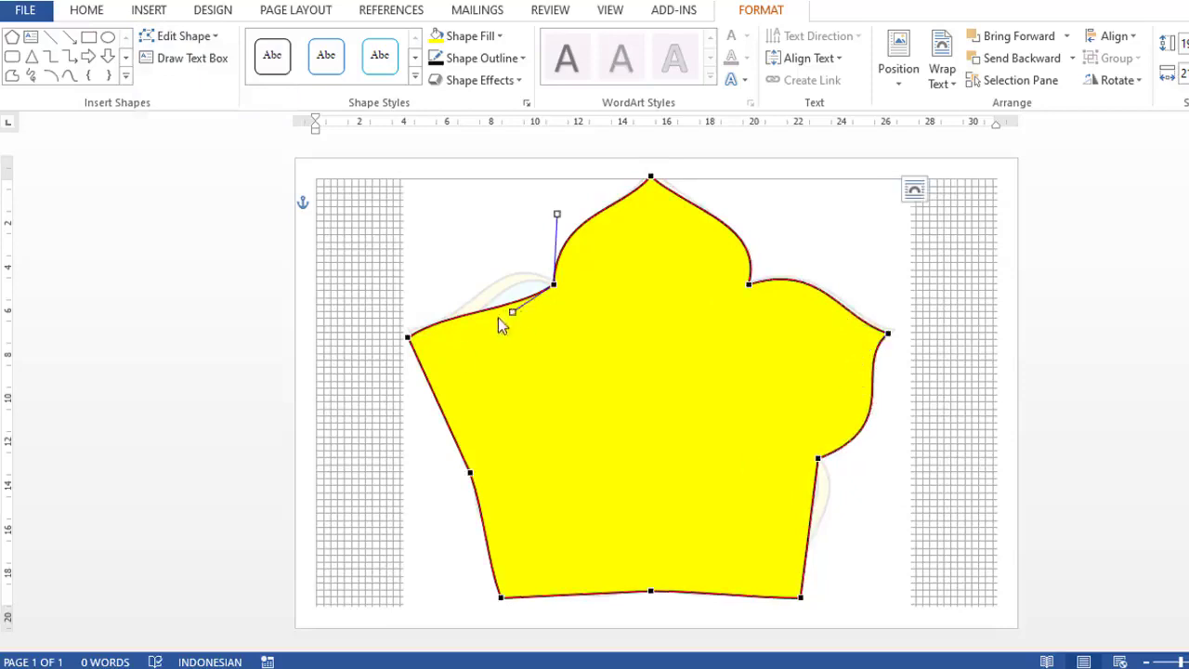
# - Round the upper-left edge and curve the left and lower-left sides into petals
pyautogui.moveTo(501, 318); pyautogui.dragTo(530, 267)
pyautogui.moveTo(452, 311)
pyautogui.mouseDown()
pyautogui.moveTo(469, 323)
pyautogui.moveTo(415, 331)
pyautogui.mouseUp()
pyautogui.click(552, 283)
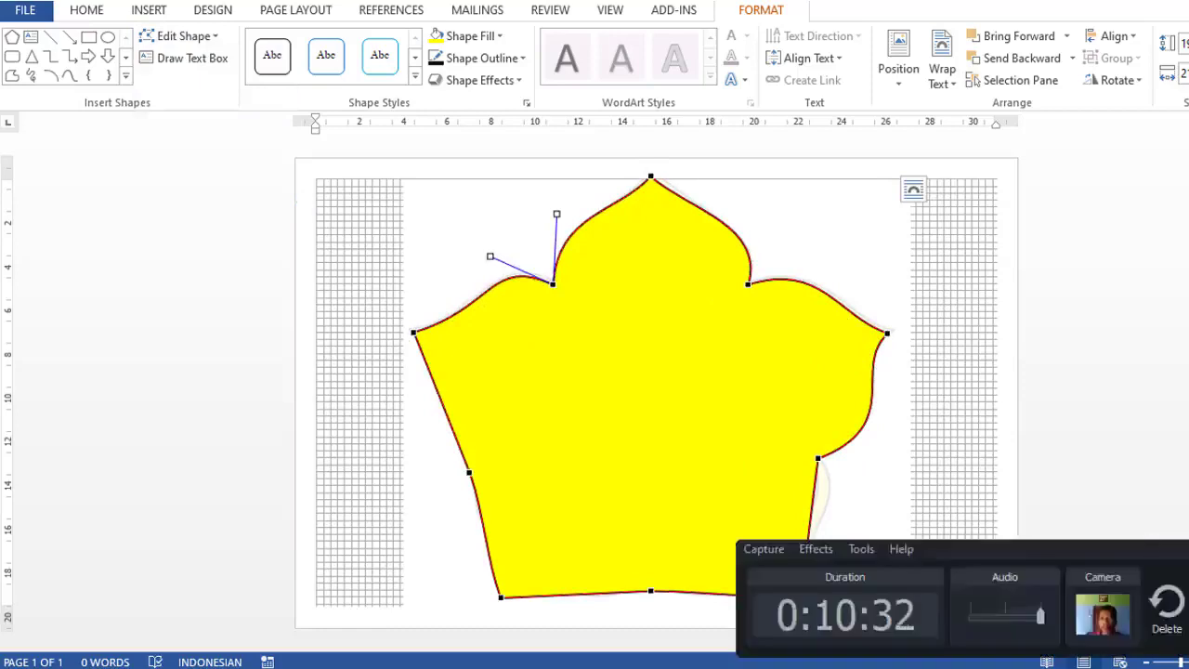
pyautogui.click(468, 472)
pyautogui.moveTo(468, 472); pyautogui.dragTo(495, 457)
pyautogui.moveTo(470, 414); pyautogui.dragTo(425, 437)
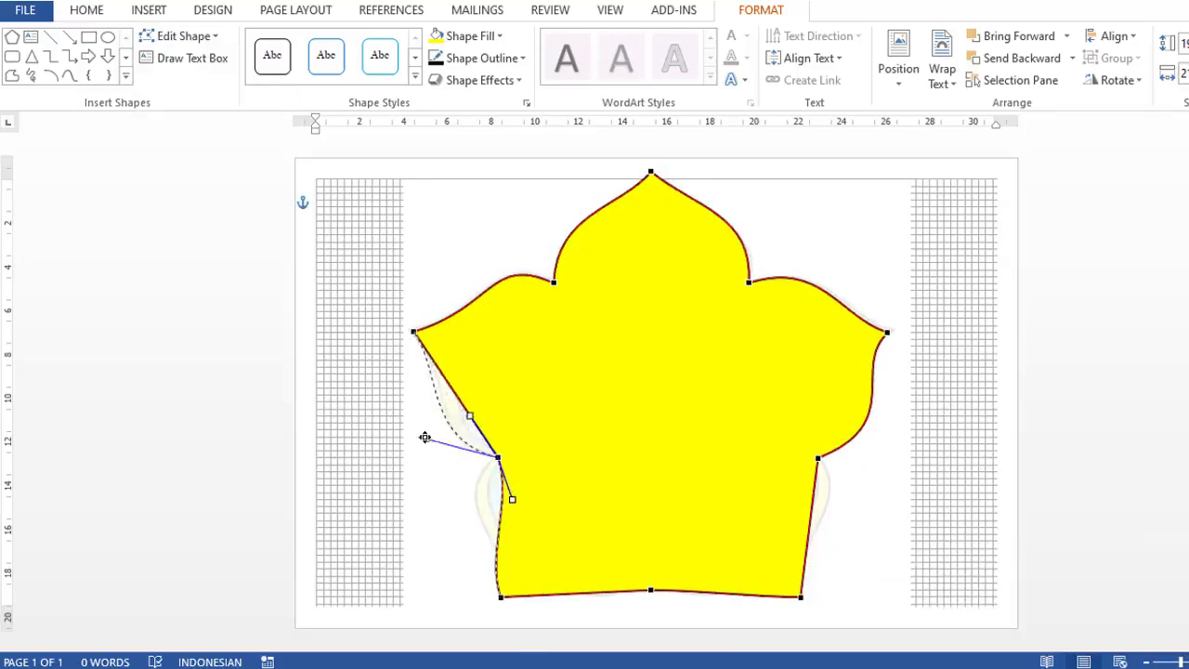
pyautogui.click(414, 332)
pyautogui.moveTo(447, 361); pyautogui.dragTo(456, 366)
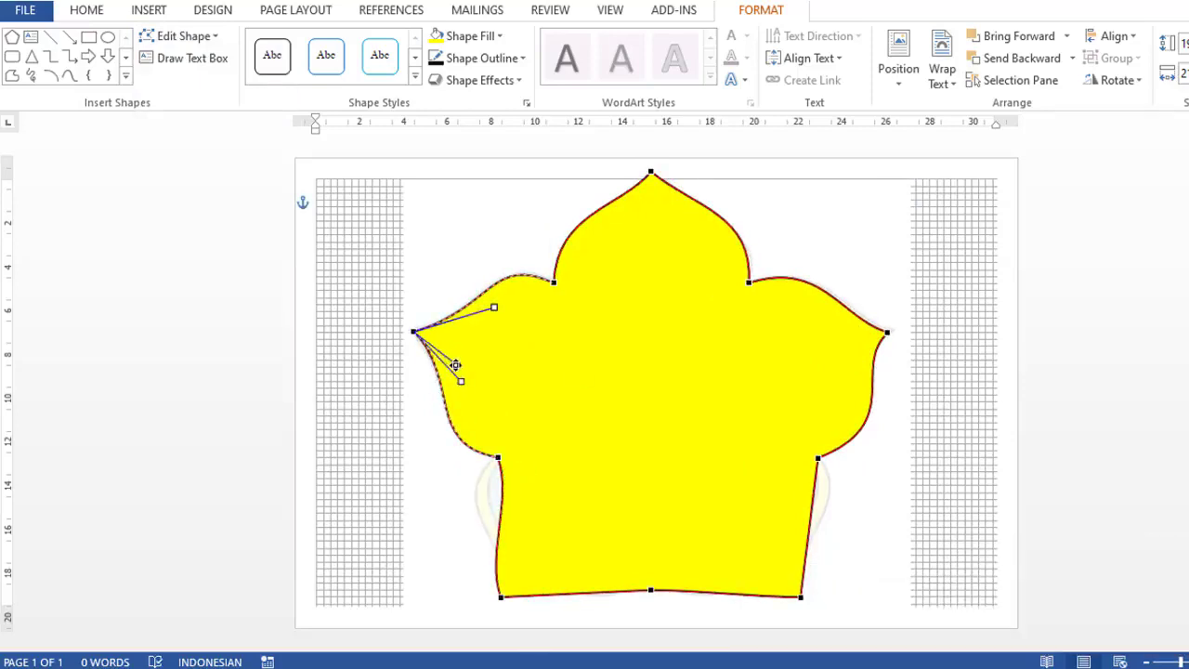
pyautogui.moveTo(501, 595); pyautogui.dragTo(511, 590)
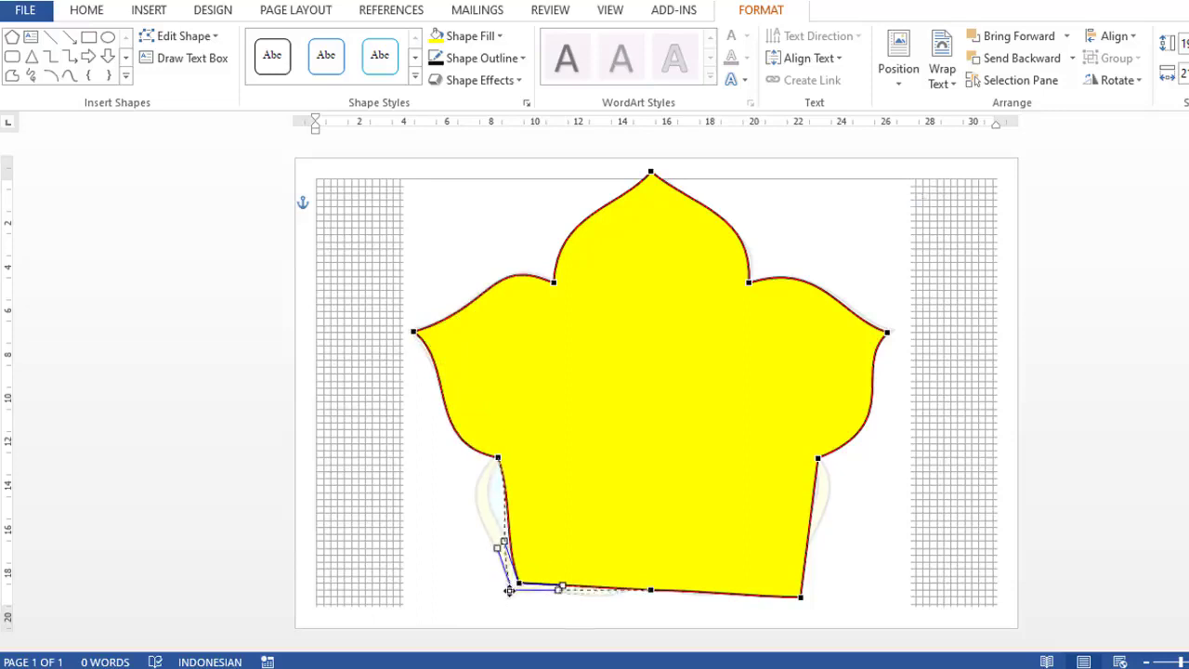
pyautogui.click(498, 457)
pyautogui.moveTo(512, 498)
pyautogui.mouseDown()
pyautogui.moveTo(465, 494)
pyautogui.moveTo(463, 511)
pyautogui.moveTo(455, 495)
pyautogui.mouseUp()
# - Notch the bottom middle and bulge the bottom and lower-right edges into petals, then deselect
pyautogui.moveTo(650, 590)
pyautogui.mouseDown()
pyautogui.moveTo(650, 562)
pyautogui.moveTo(608, 624)
pyautogui.mouseUp()
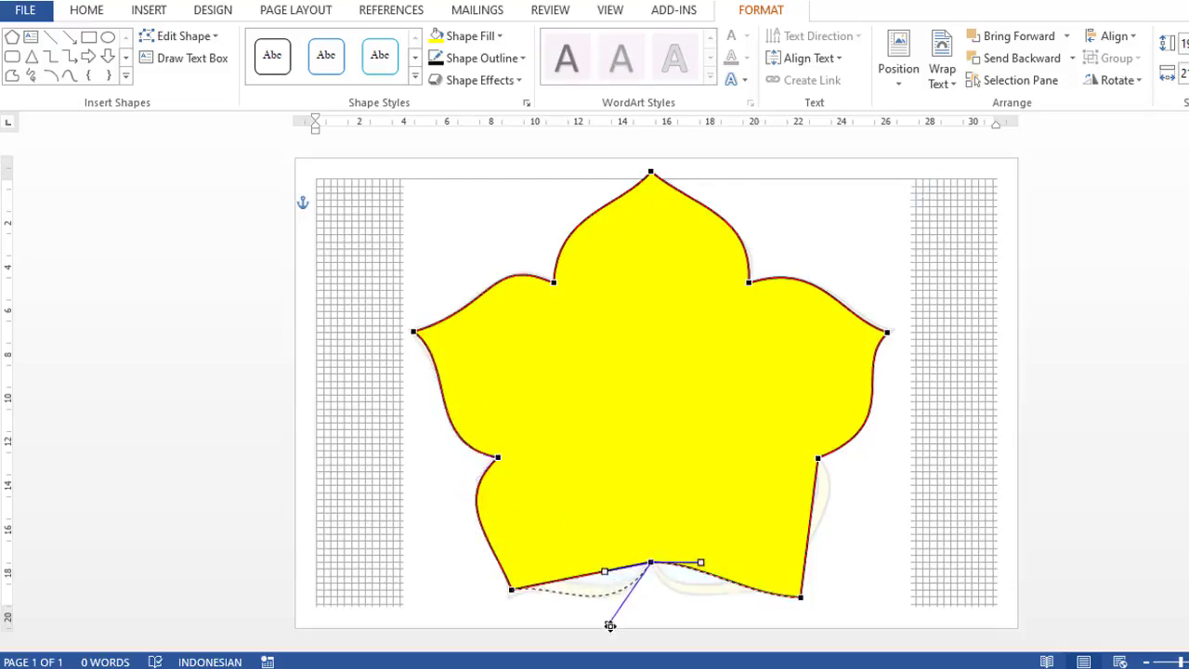
pyautogui.moveTo(703, 563); pyautogui.dragTo(656, 613)
pyautogui.click(800, 596)
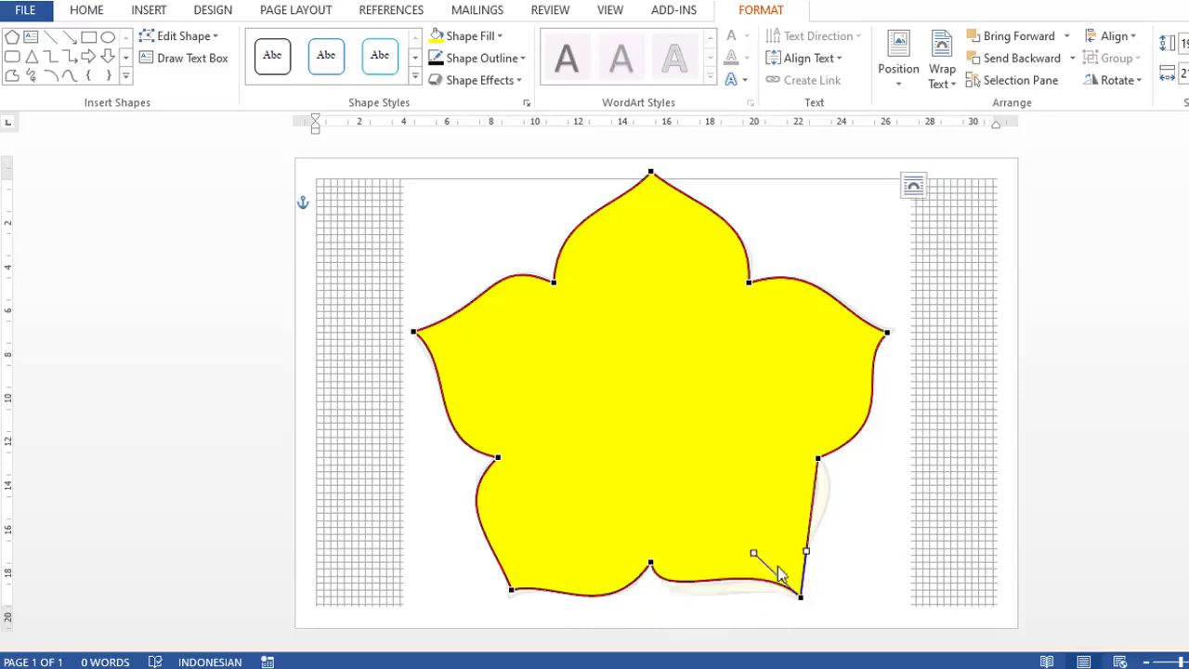
pyautogui.moveTo(754, 554)
pyautogui.mouseDown()
pyautogui.moveTo(735, 589)
pyautogui.moveTo(734, 575)
pyautogui.mouseUp()
pyautogui.click(650, 562)
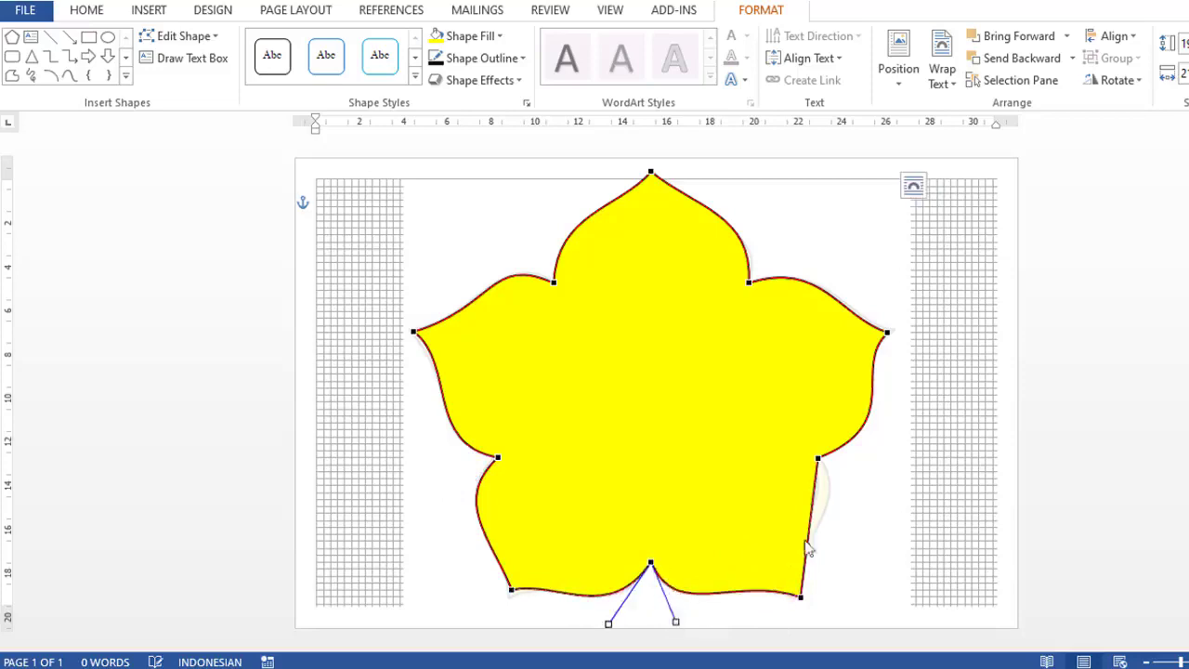
pyautogui.click(801, 596)
pyautogui.click(817, 457)
pyautogui.moveTo(813, 508); pyautogui.dragTo(853, 512)
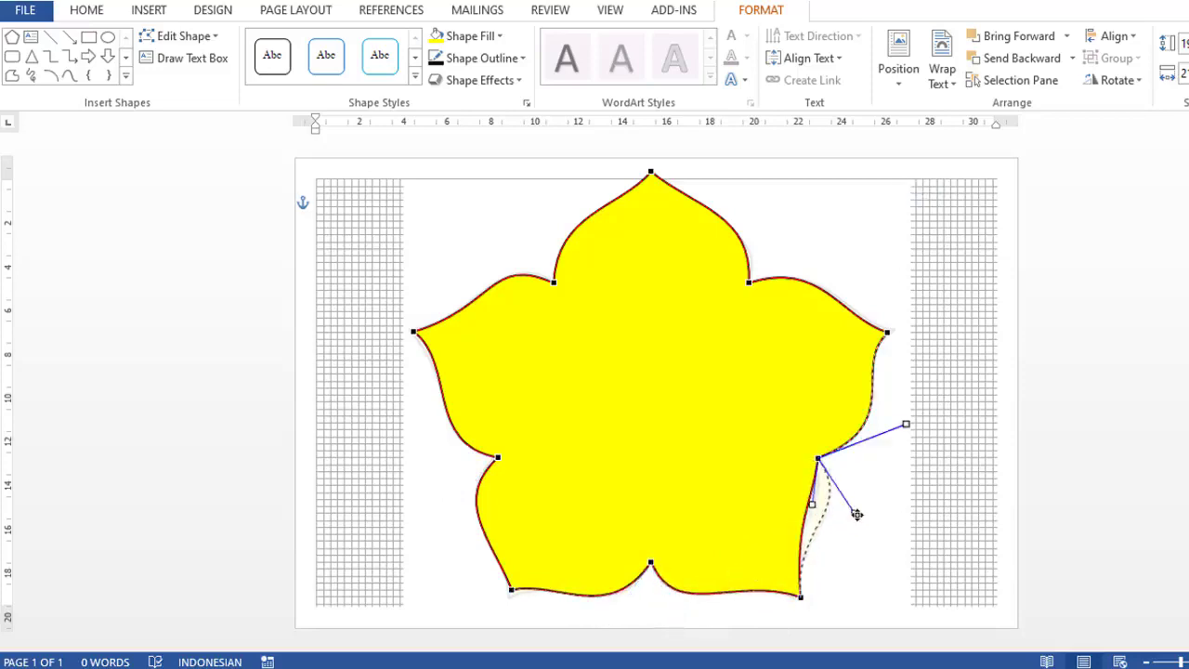
pyautogui.click(864, 586)
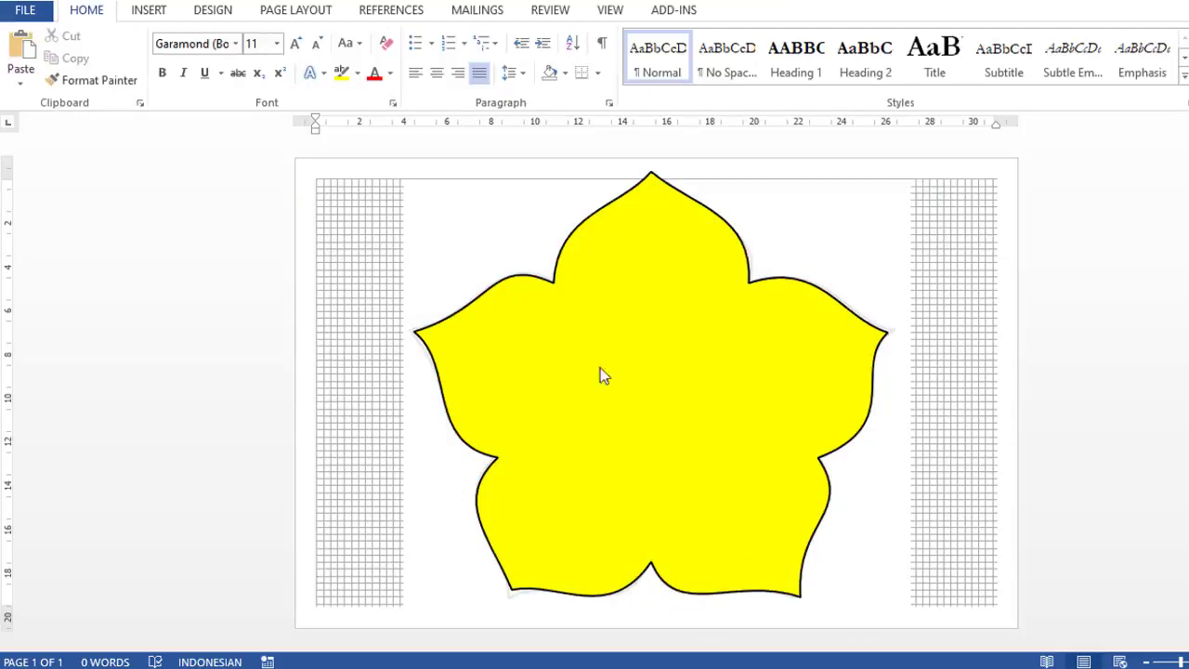
# - Refine the curve on the left side of the top petal and its tip point
pyautogui.click(654, 340)
pyautogui.click(762, 9)
pyautogui.click(183, 36)
pyautogui.click(195, 82)
pyautogui.click(555, 283)
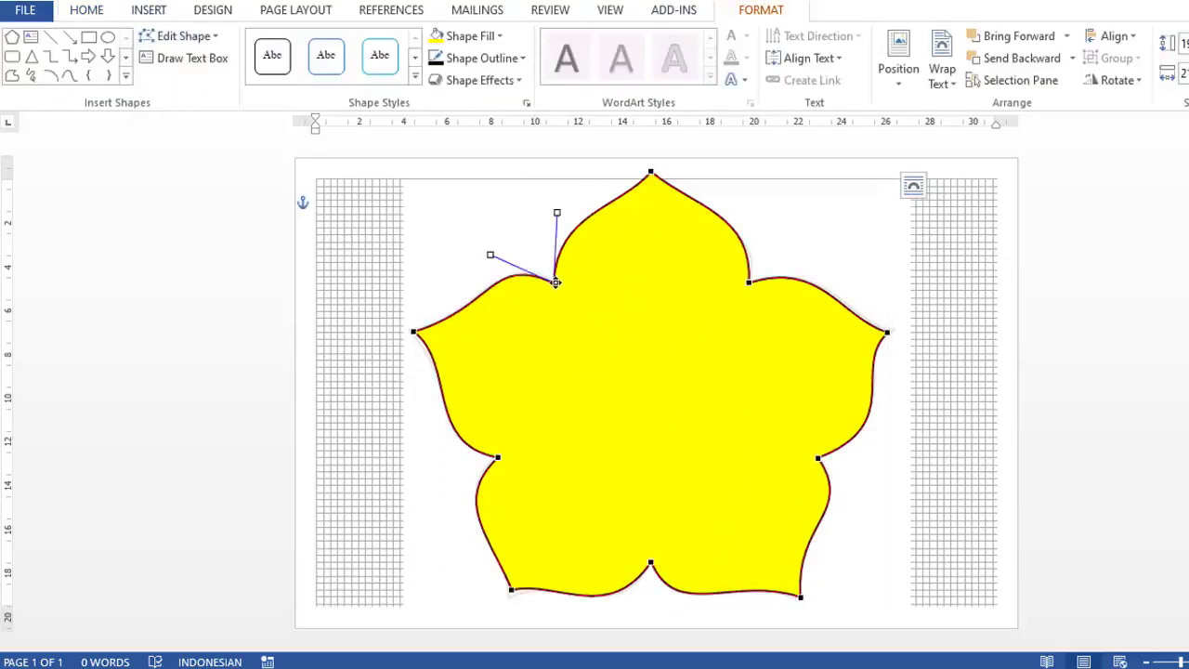
pyautogui.moveTo(556, 283); pyautogui.dragTo(560, 275)
pyautogui.moveTo(560, 204); pyautogui.dragTo(549, 204)
pyautogui.click(183, 35)
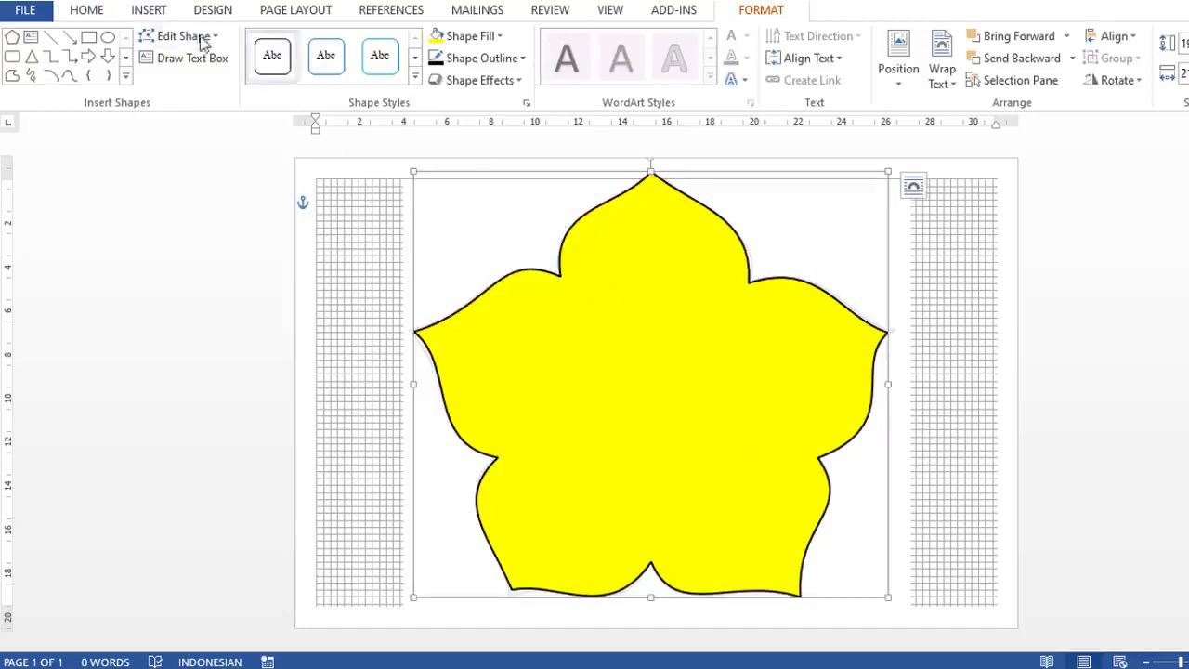
pyautogui.click(195, 82)
pyautogui.click(749, 280)
pyautogui.click(650, 173)
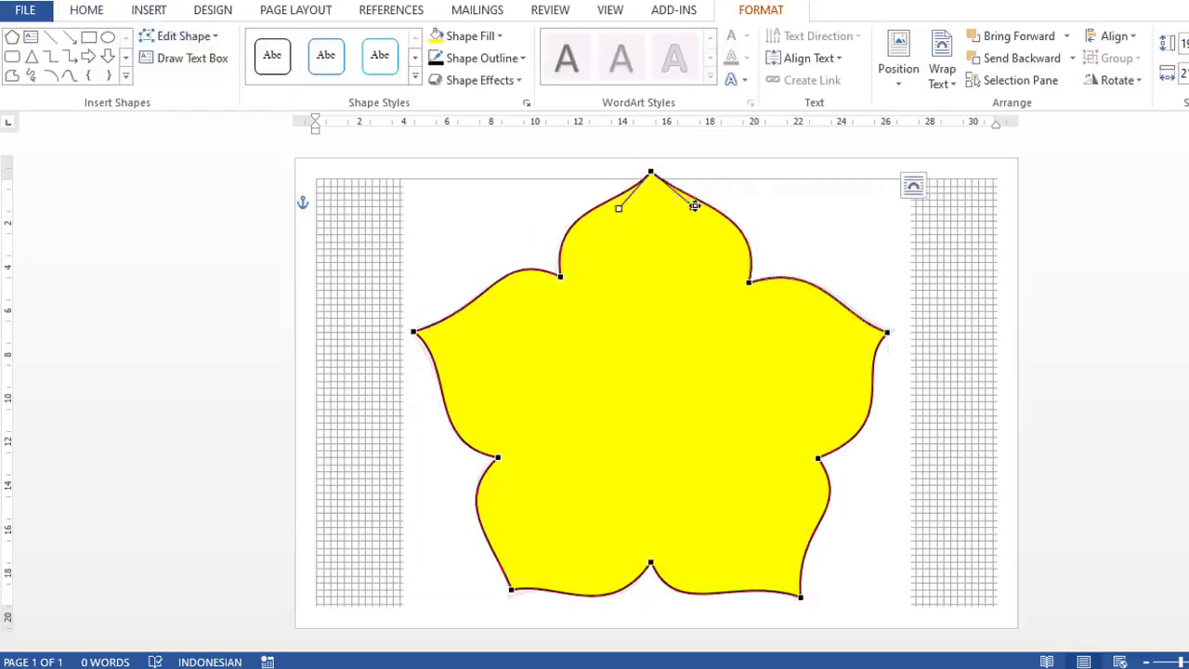
pyautogui.click(770, 204)
# - Smooth the bottom notch curve and the right petal's base curve, then reselect the flower
pyautogui.click(794, 406)
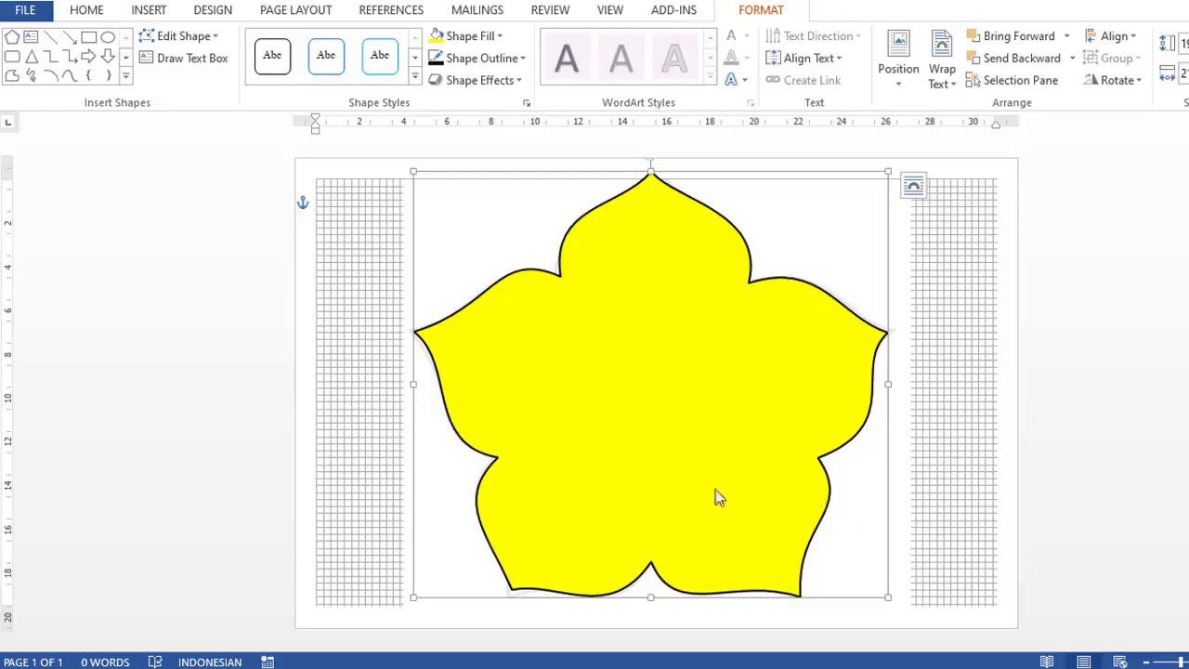
pyautogui.click(651, 563)
pyautogui.moveTo(609, 611); pyautogui.dragTo(636, 614)
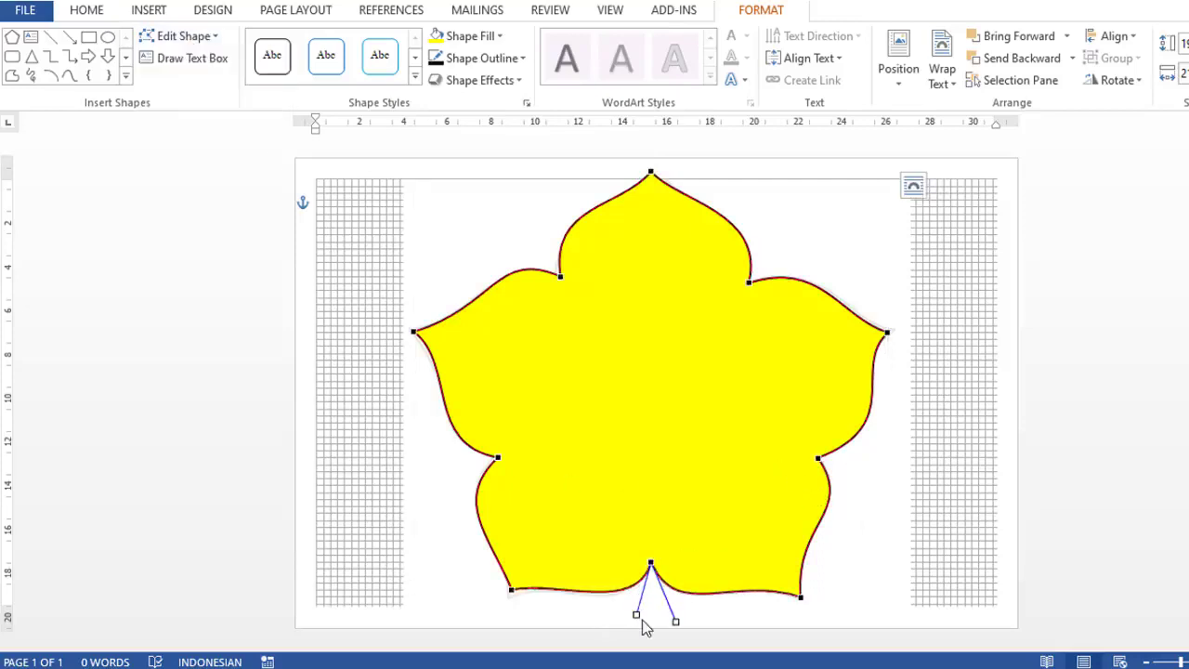
pyautogui.click(732, 442)
pyautogui.click(167, 38)
pyautogui.click(199, 79)
pyautogui.click(752, 275)
pyautogui.moveTo(790, 265); pyautogui.dragTo(823, 252)
pyautogui.click(697, 380)
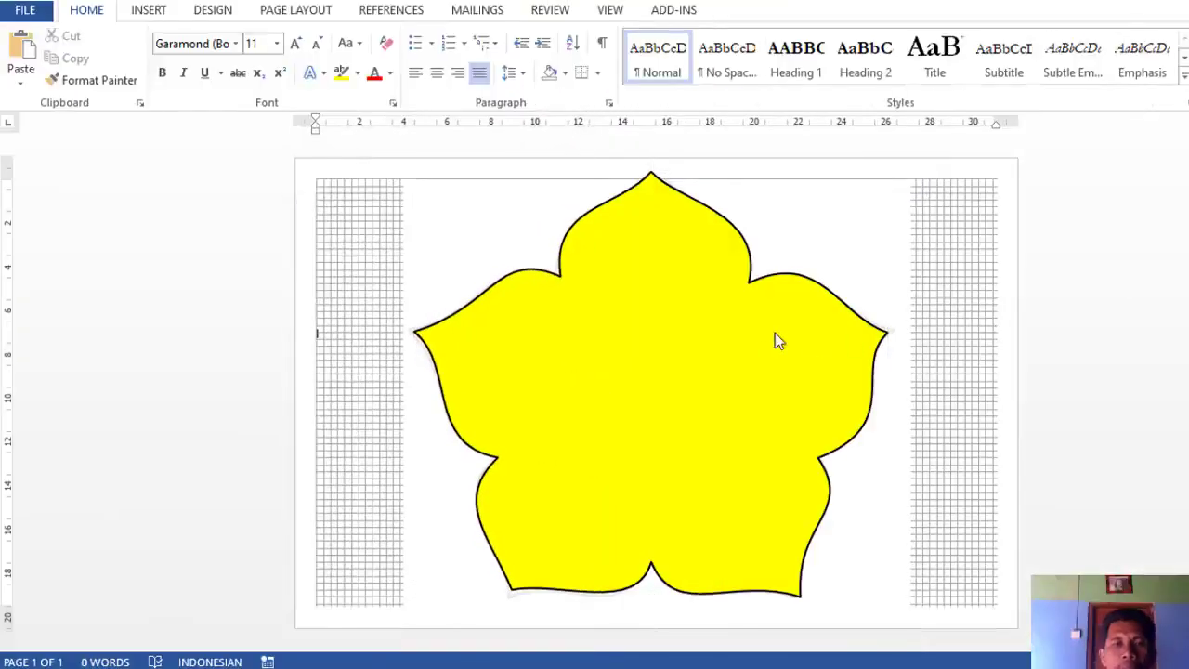
pyautogui.click(774, 333)
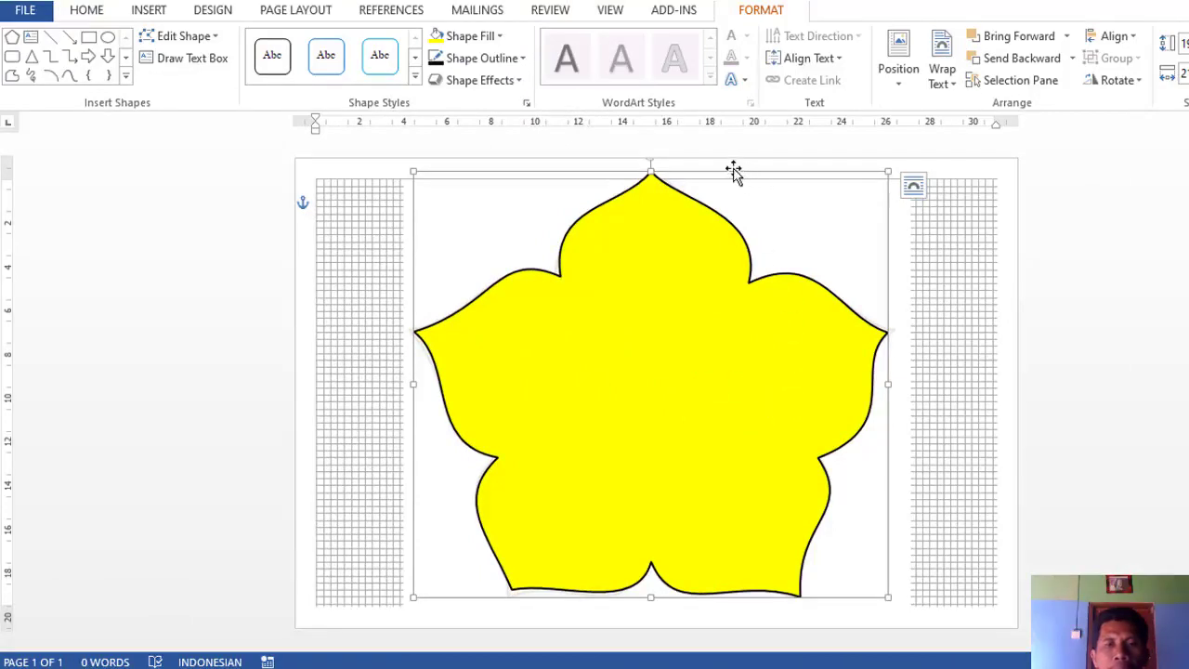
# - Paste a copy of the flower and resize it to sit slightly narrower inside the original
pyautogui.moveTo(733, 177); pyautogui.dragTo(872, 236)
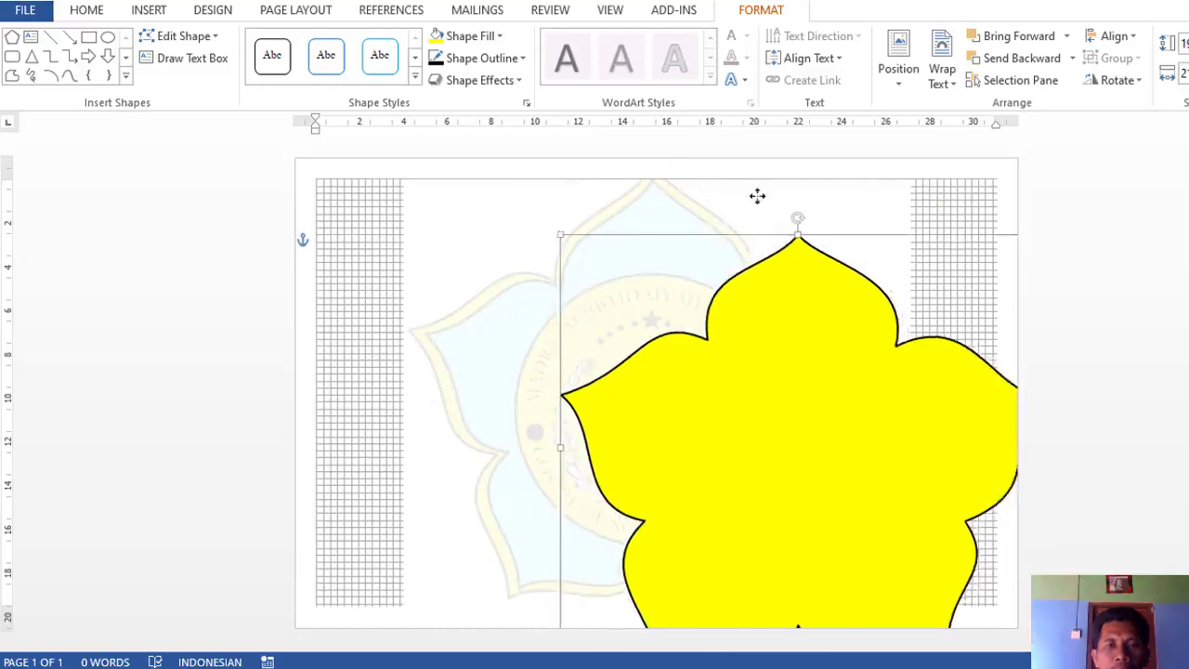
pyautogui.moveTo(874, 239)
pyautogui.mouseDown()
pyautogui.moveTo(702, 181)
pyautogui.moveTo(707, 165)
pyautogui.mouseUp()
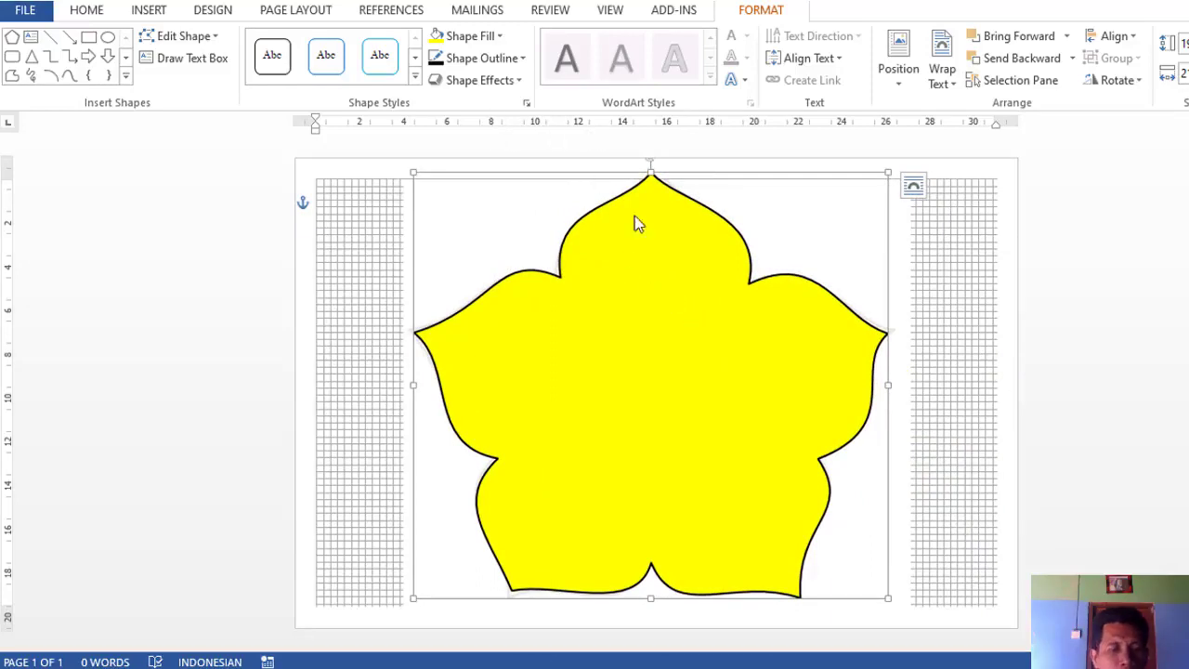
pyautogui.click(627, 254)
pyautogui.hotkey('ctrl', 'v')
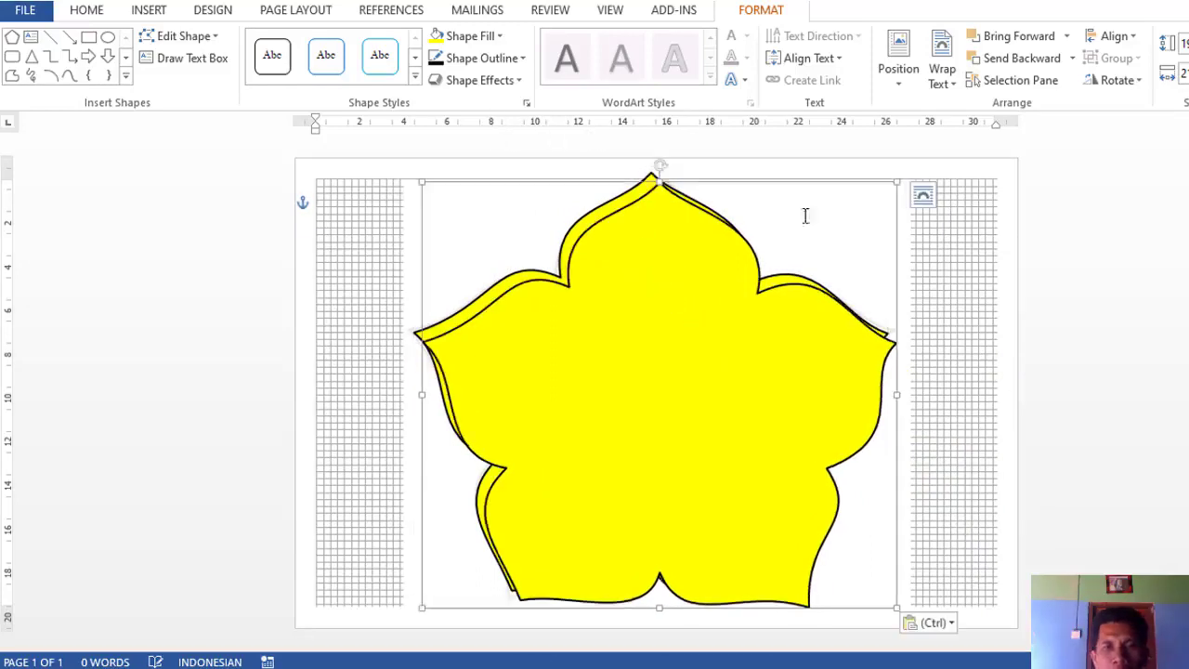
pyautogui.moveTo(895, 185); pyautogui.dragTo(874, 192)
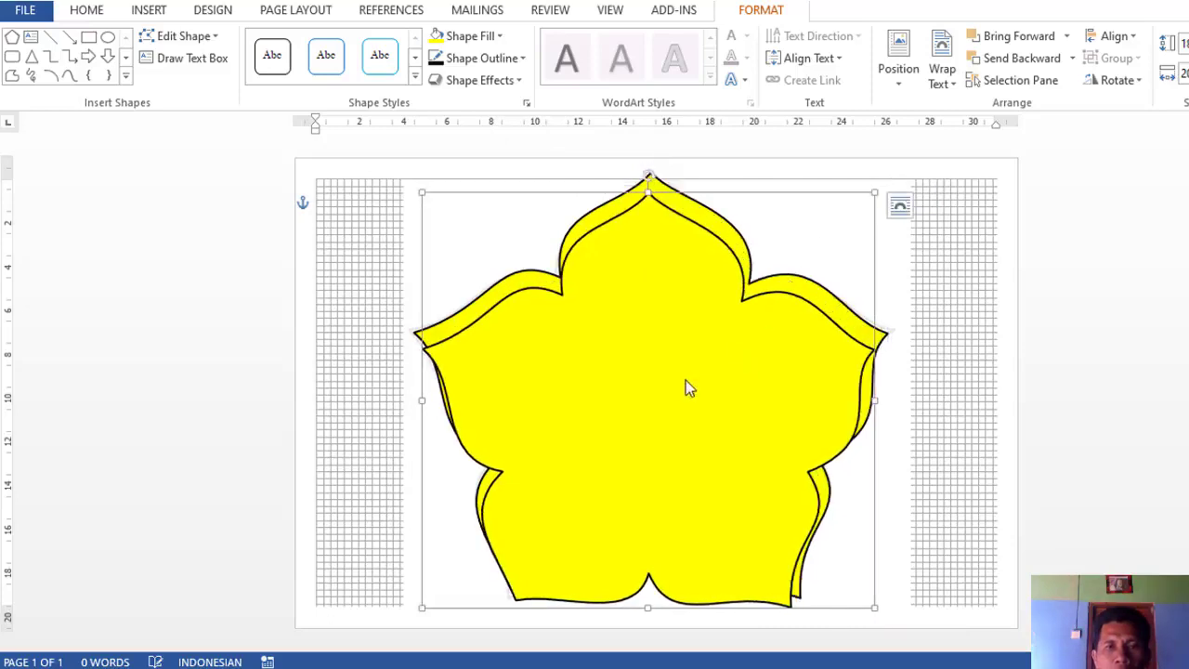
pyautogui.moveTo(686, 380); pyautogui.dragTo(692, 365)
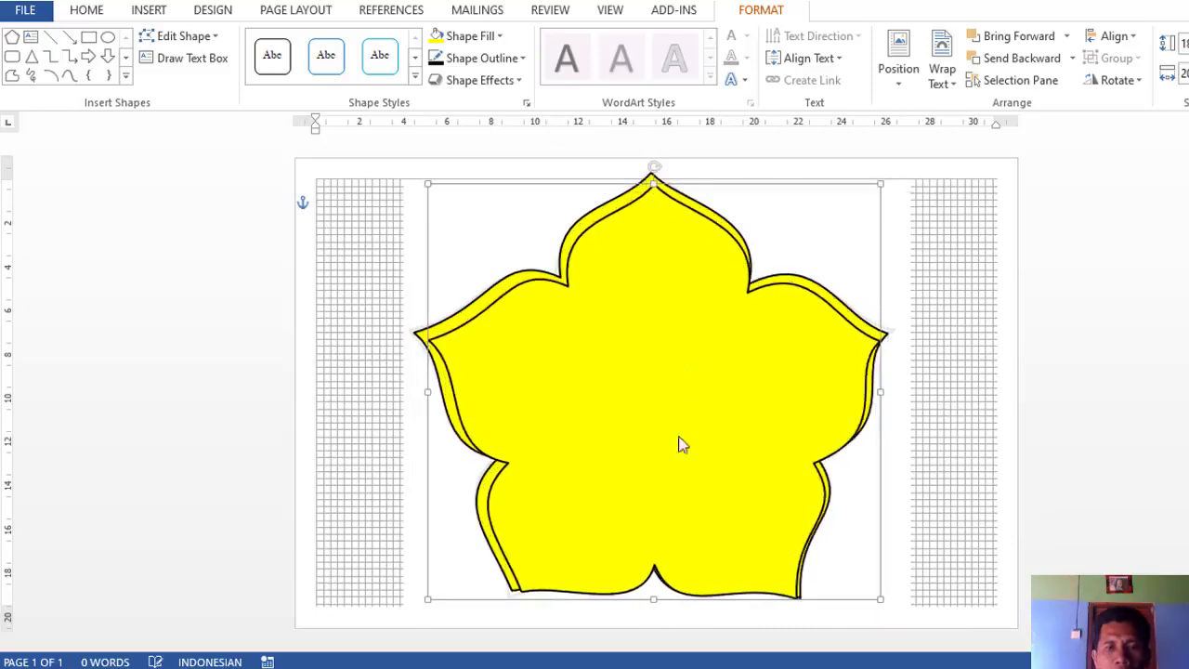
pyautogui.moveTo(655, 599); pyautogui.dragTo(654, 589)
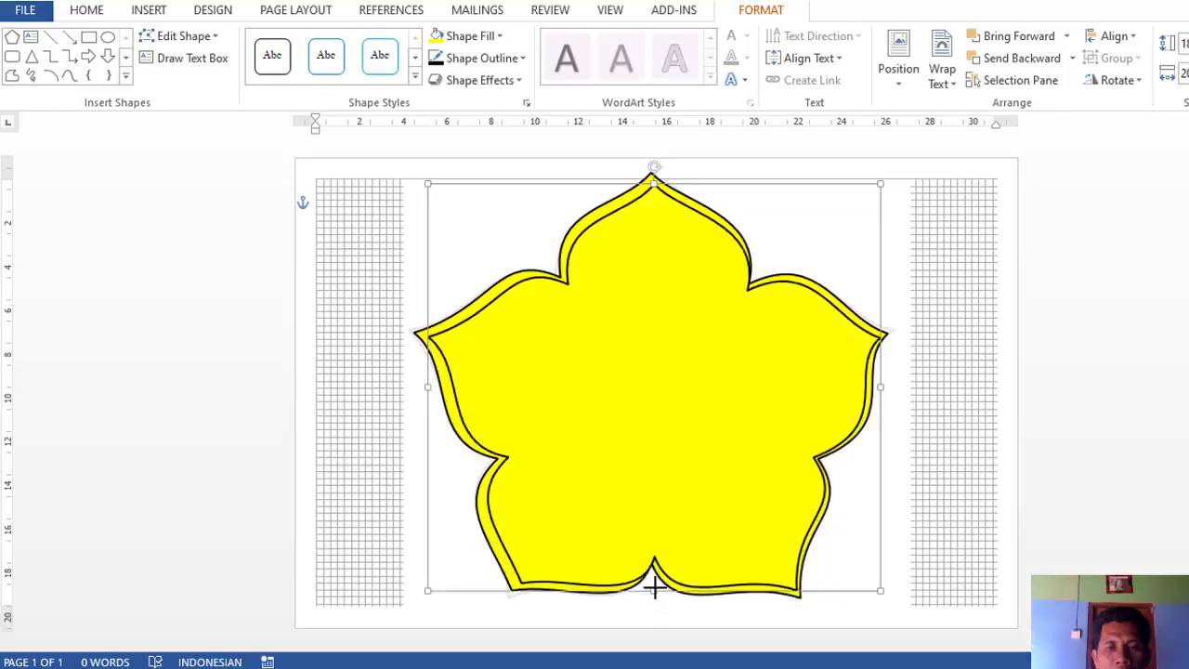
pyautogui.click(653, 586)
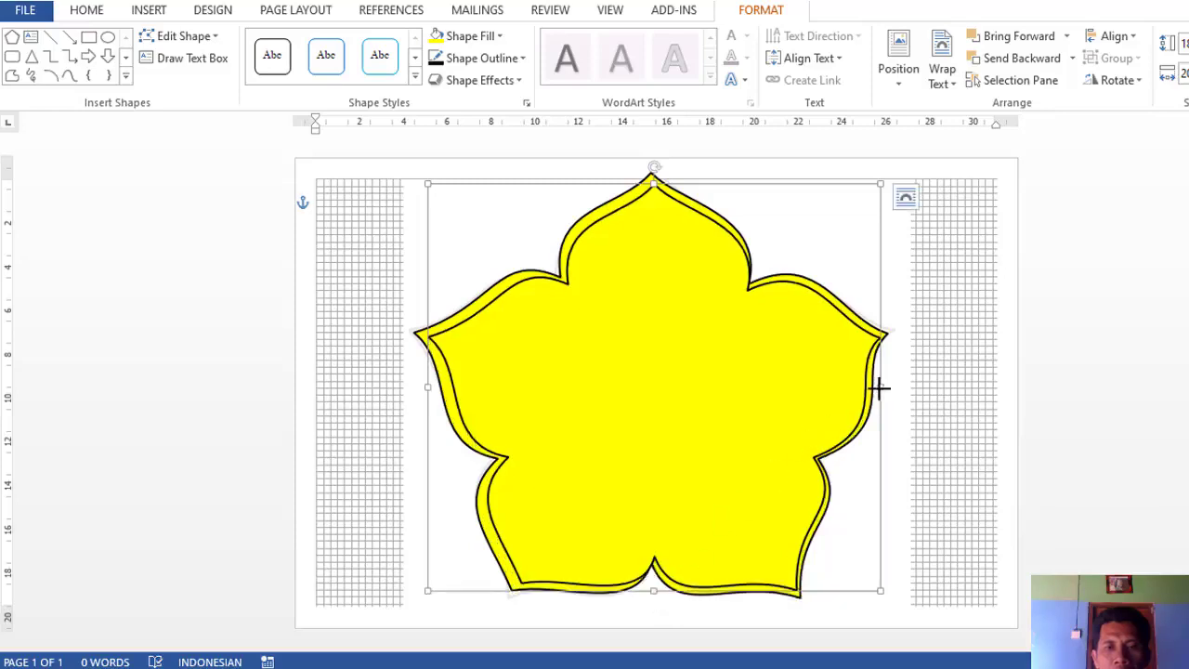
pyautogui.moveTo(879, 388); pyautogui.dragTo(873, 388)
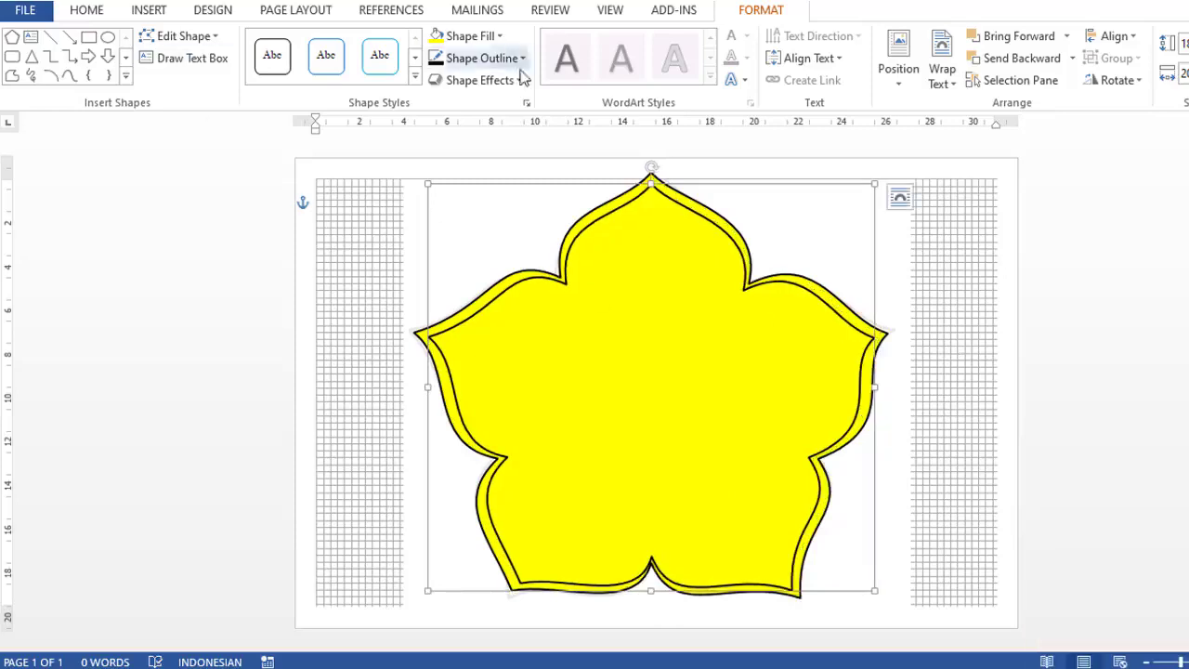
# - Fill the top flower green and give it a 1 pt outline
pyautogui.click(499, 35)
pyautogui.click(518, 183)
pyautogui.click(522, 57)
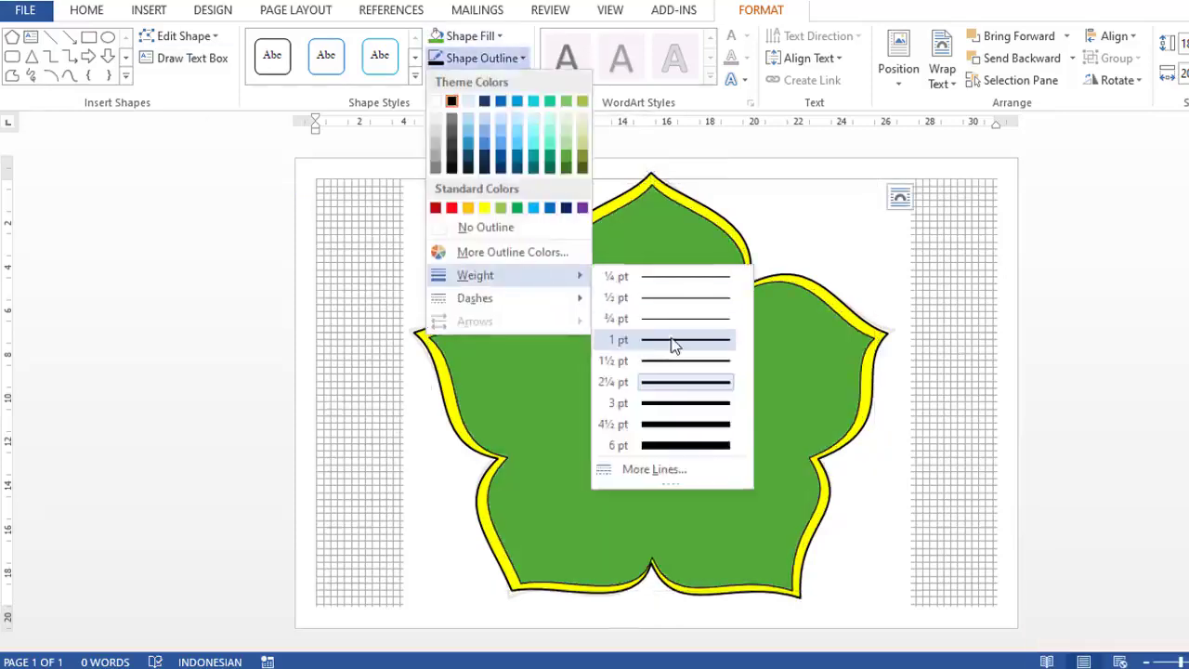
pyautogui.click(674, 341)
pyautogui.click(539, 236)
pyautogui.click(667, 194)
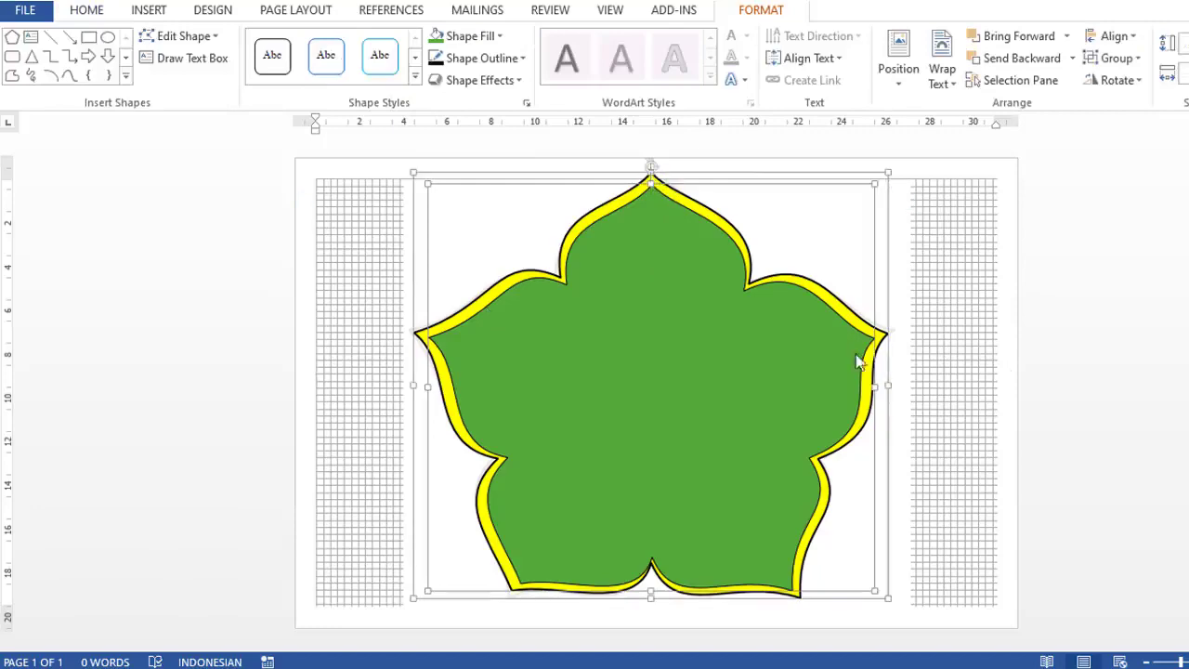
# - Resize and reposition the flower, then reapply the 1 pt outline weight
pyautogui.rightClick(748, 177)
pyautogui.moveTo(888, 599); pyautogui.dragTo(571, 314)
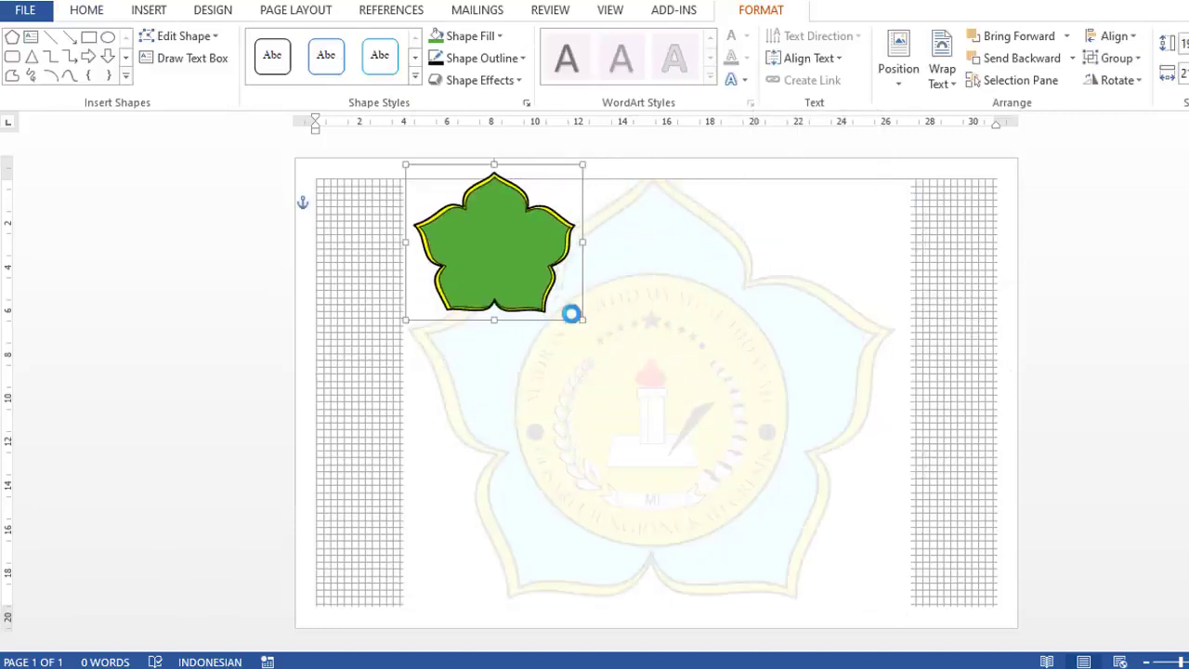
pyautogui.moveTo(544, 168); pyautogui.dragTo(566, 195)
pyautogui.moveTo(603, 345); pyautogui.dragTo(907, 600)
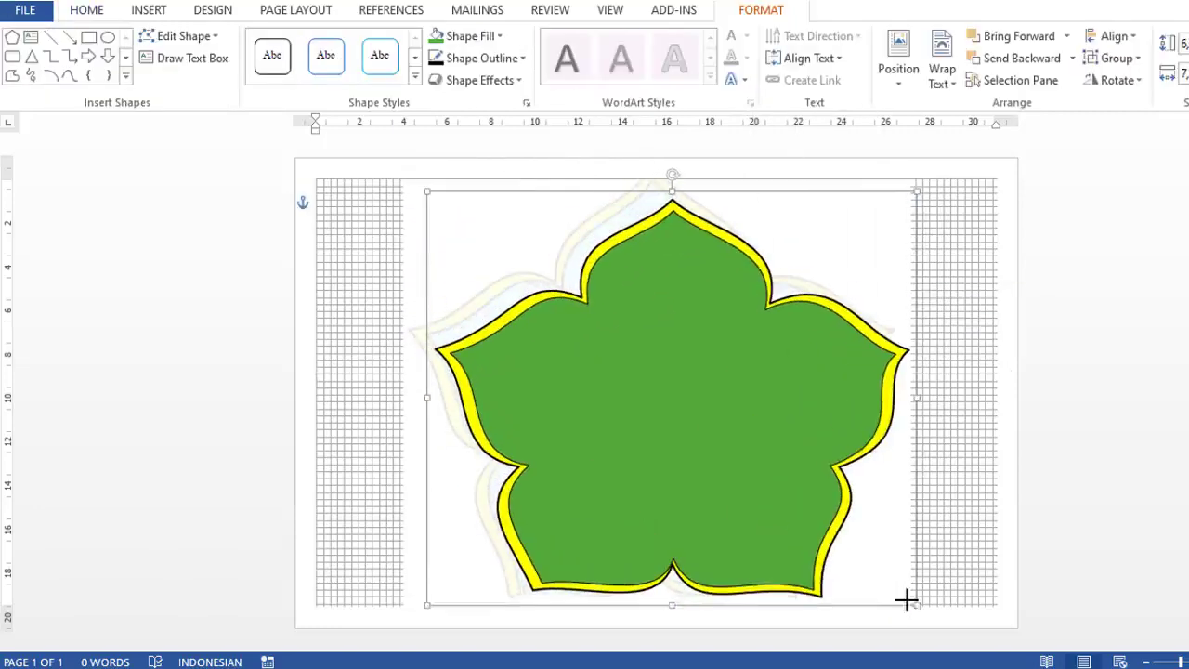
pyautogui.rightClick(717, 186)
pyautogui.click(790, 252)
pyautogui.click(885, 279)
pyautogui.click(743, 278)
pyautogui.click(522, 58)
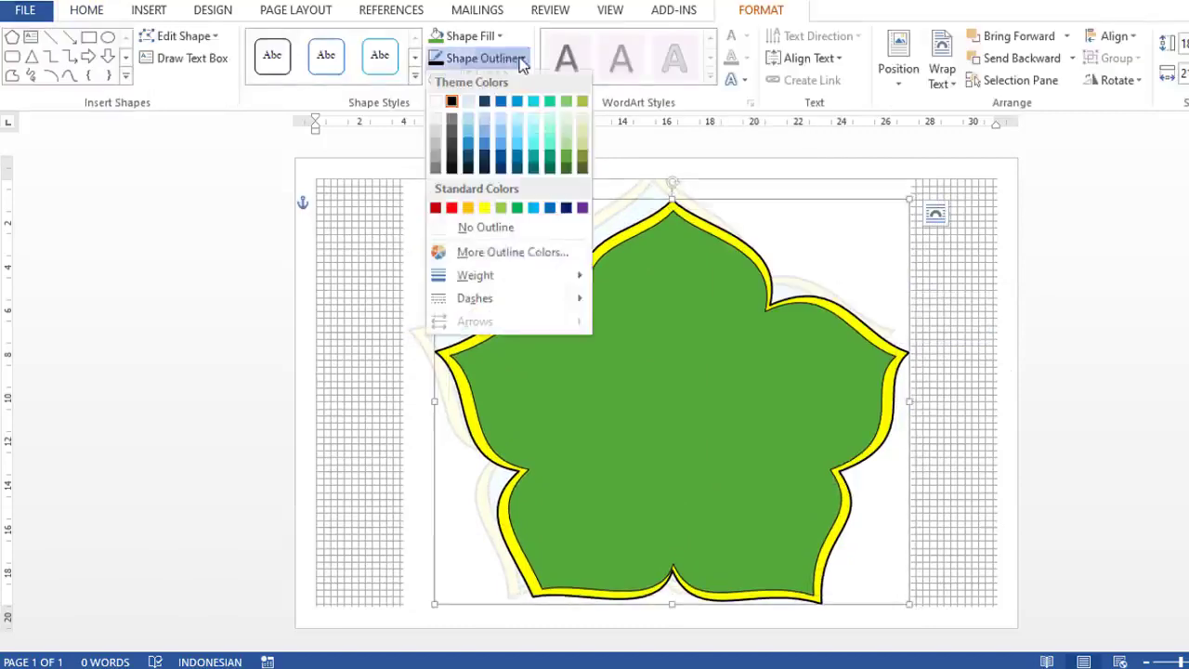
pyautogui.click(677, 340)
pyautogui.click(523, 57)
pyautogui.click(727, 264)
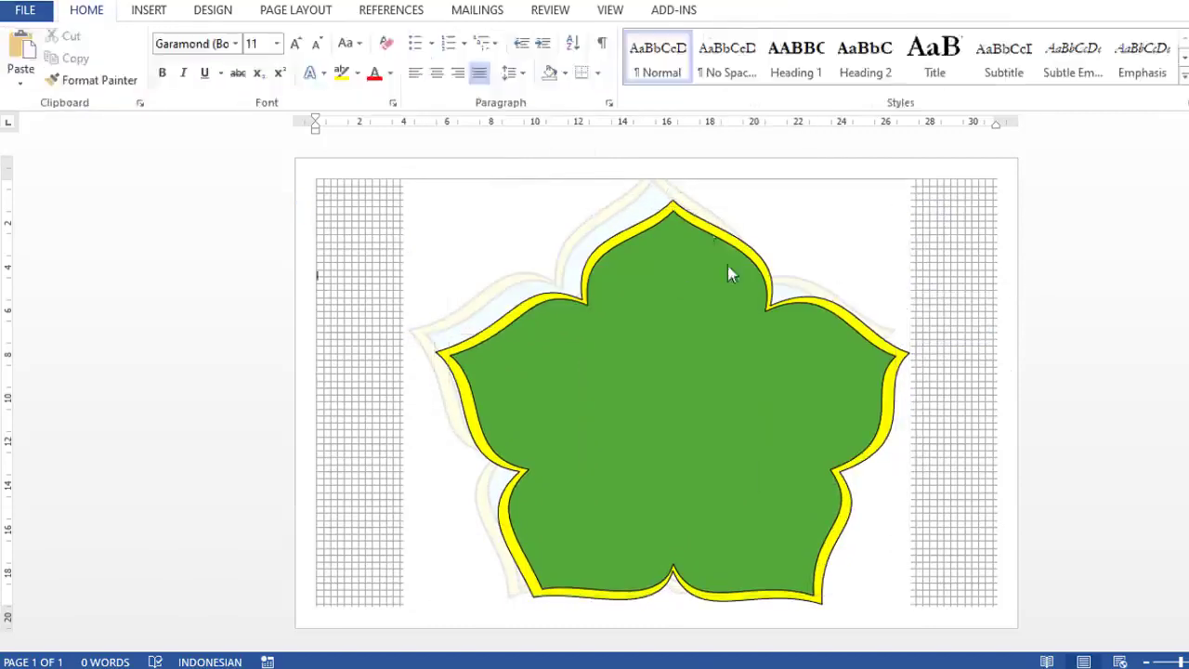
# - Group the green and yellow flowers, then move and enlarge the group across the page
pyautogui.click(709, 263)
pyautogui.rightClick(709, 263)
pyautogui.click(902, 380)
pyautogui.moveTo(728, 414)
pyautogui.mouseDown()
pyautogui.moveTo(589, 331)
pyautogui.moveTo(875, 586)
pyautogui.mouseUp()
pyautogui.click(584, 331)
pyautogui.click(520, 269)
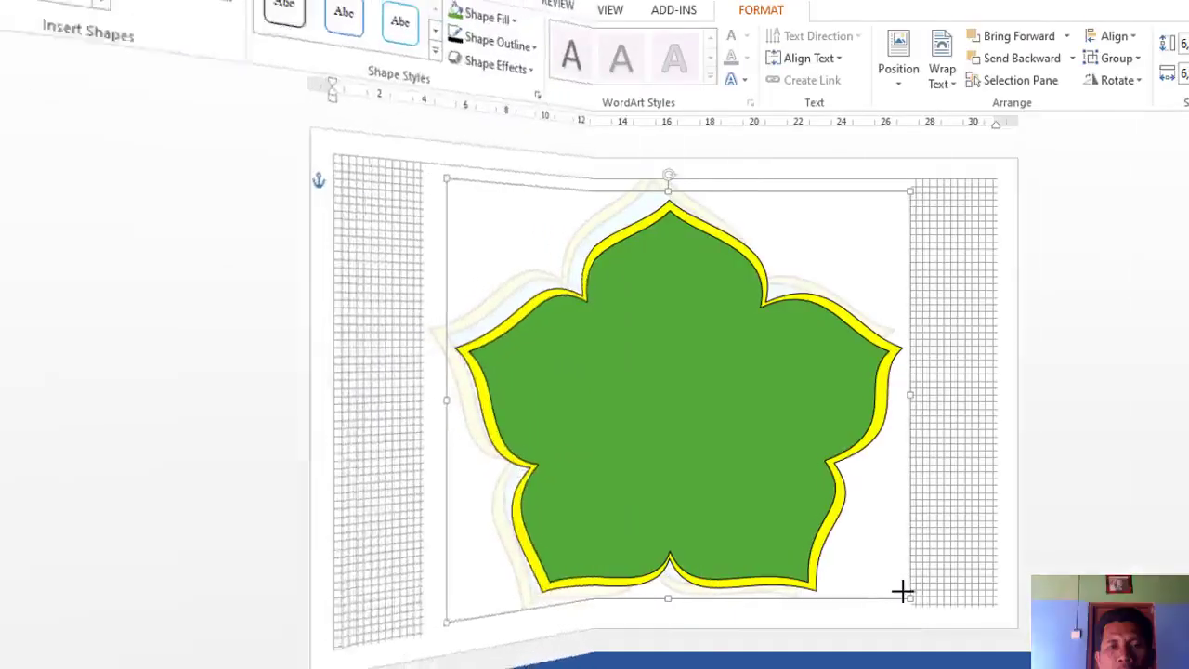
pyautogui.moveTo(801, 496)
pyautogui.mouseDown()
pyautogui.moveTo(782, 464)
pyautogui.moveTo(786, 476)
pyautogui.mouseUp()
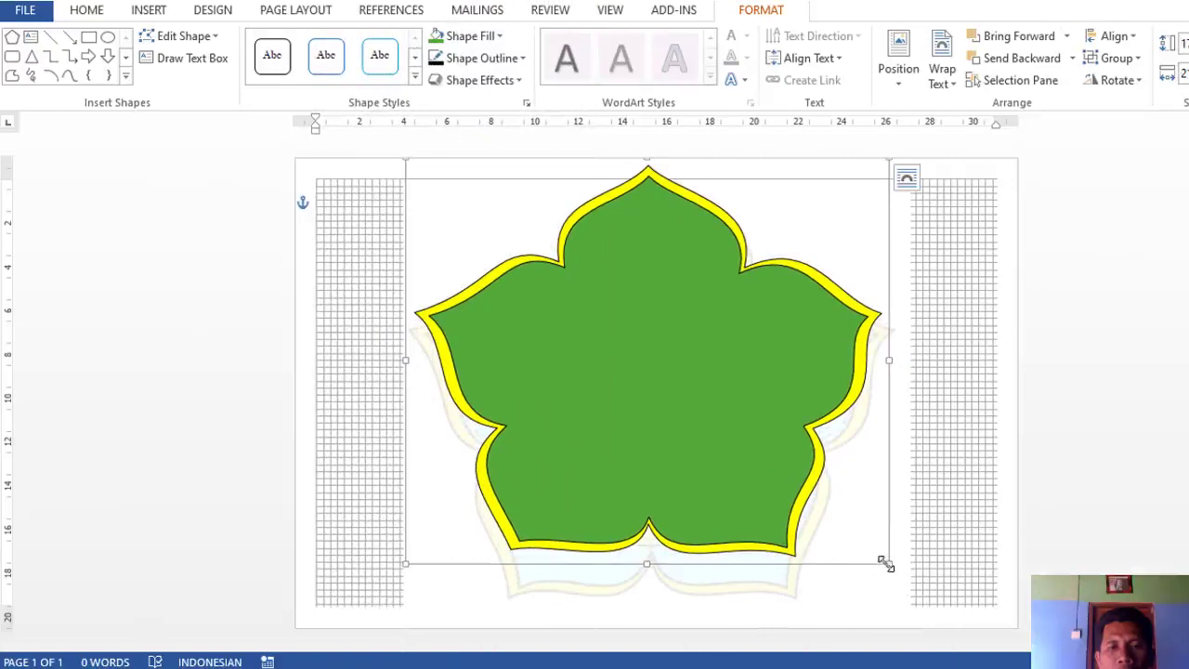
pyautogui.moveTo(885, 564); pyautogui.dragTo(908, 587)
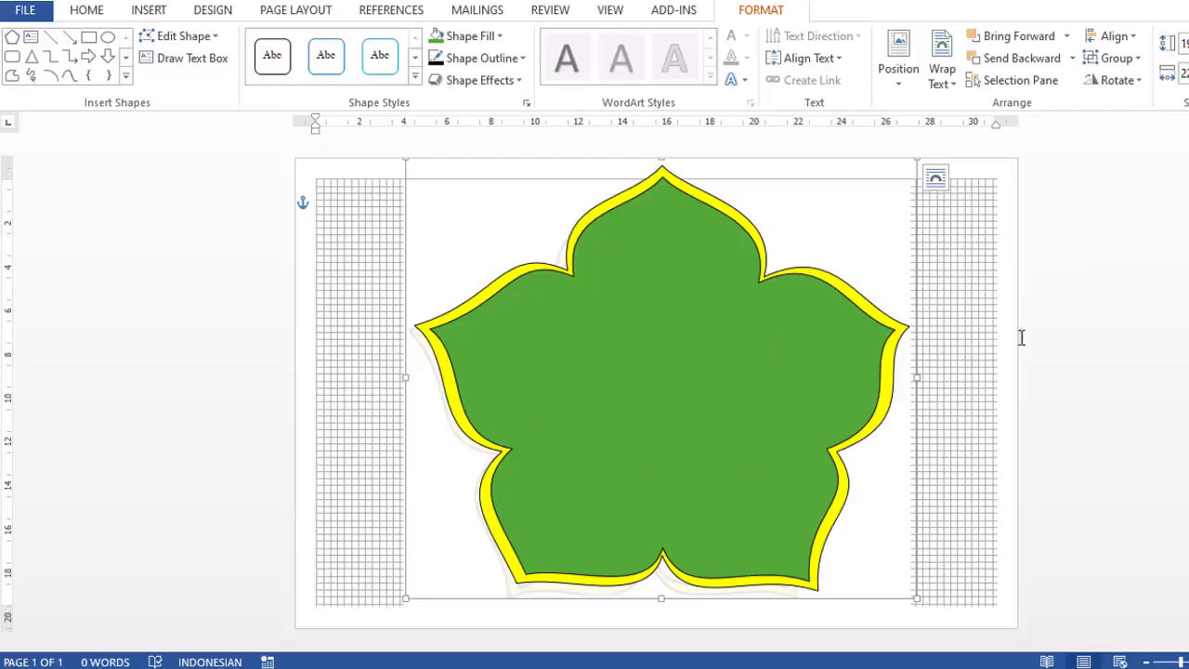
# - Centre the flower horizontally and draw an oval sized to 14 by 14
pyautogui.click(1128, 37)
pyautogui.click(1141, 79)
pyautogui.press('Escape')
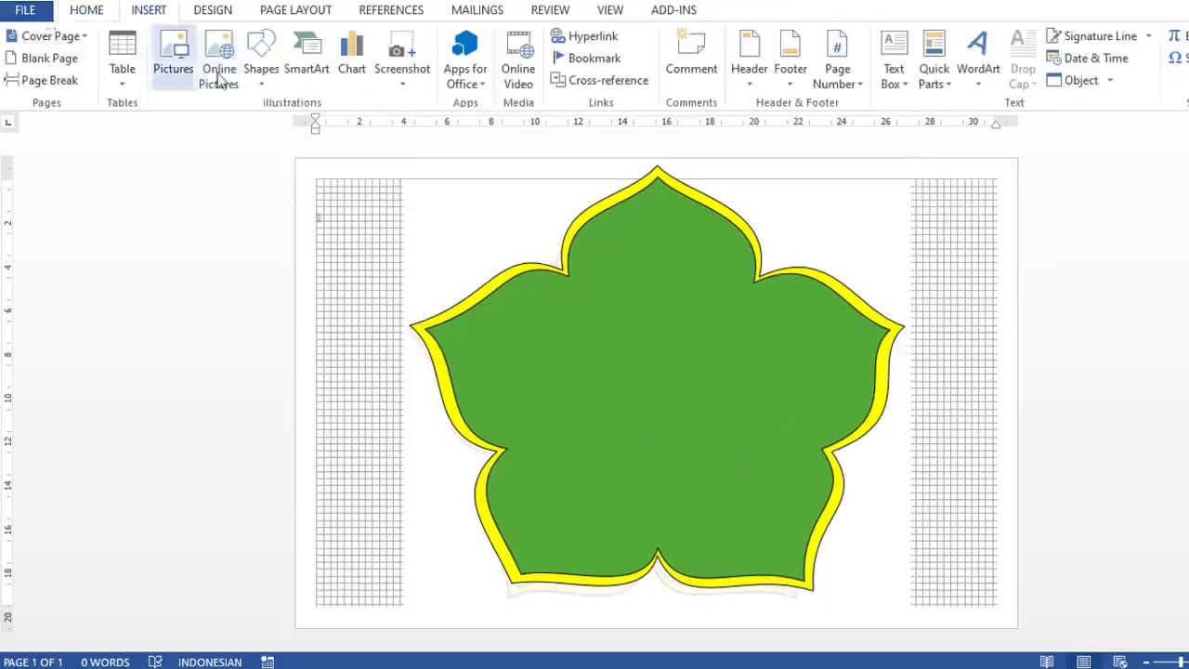
pyautogui.click(261, 58)
pyautogui.click(345, 127)
pyautogui.moveTo(568, 284); pyautogui.dragTo(825, 548)
pyautogui.moveTo(762, 477)
pyautogui.mouseDown()
pyautogui.moveTo(717, 450)
pyautogui.moveTo(736, 478)
pyautogui.mouseUp()
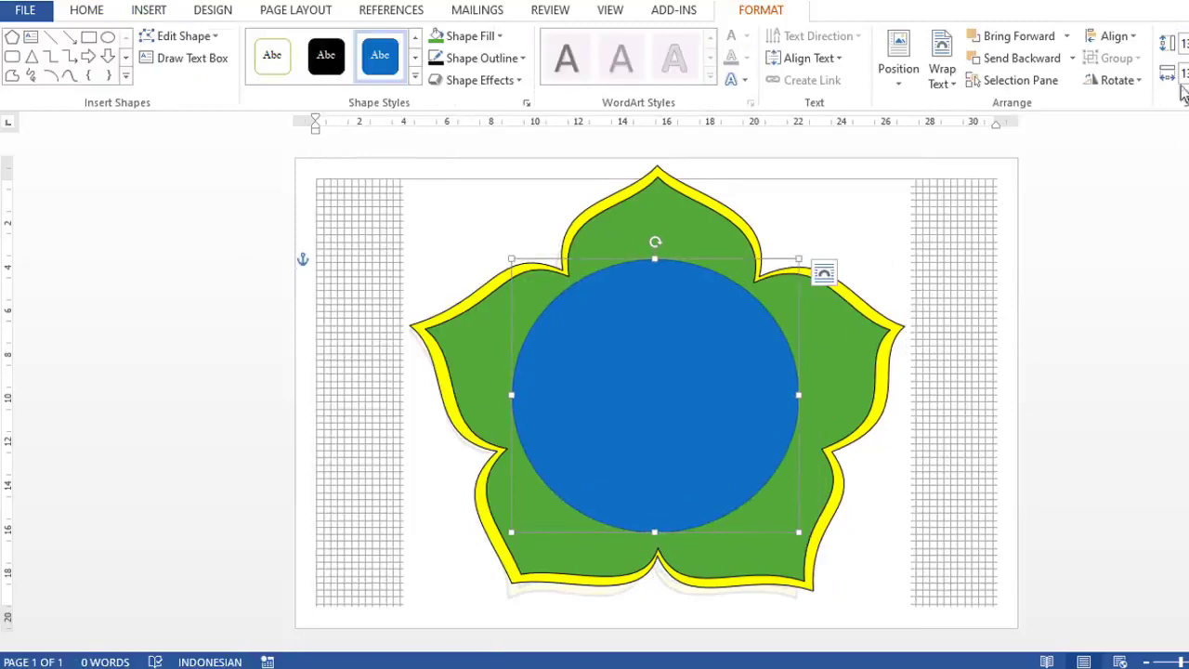
pyautogui.press('Return')
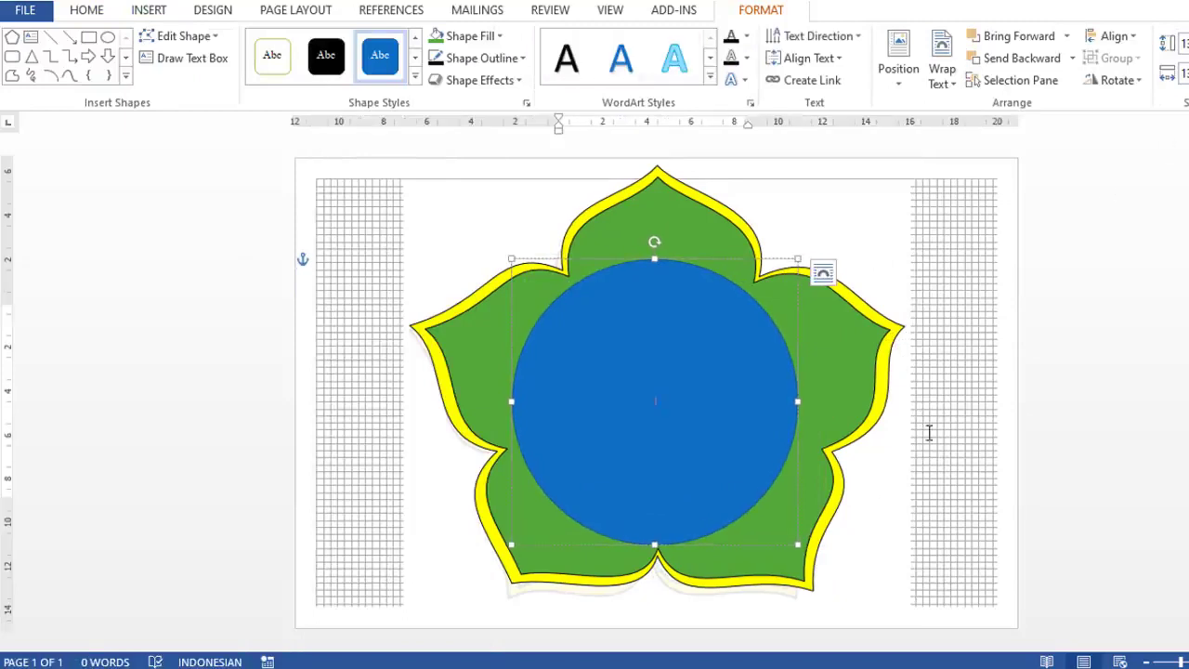
pyautogui.write('14')
pyautogui.press('Return')
pyautogui.write('14')
pyautogui.press('Return')
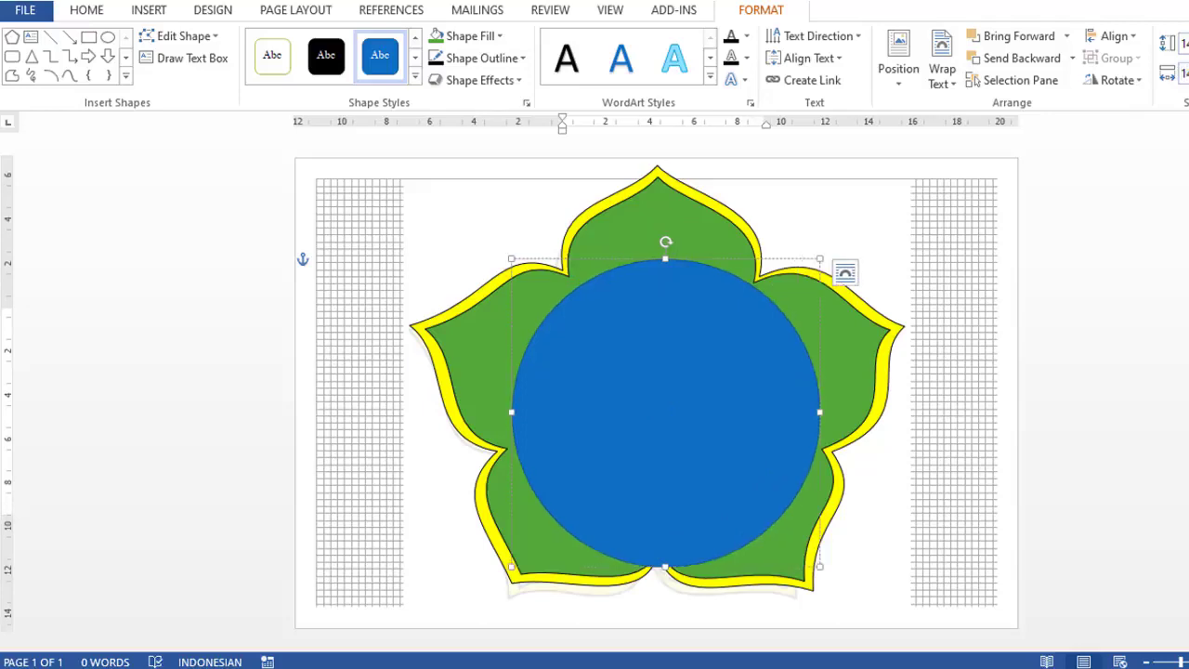
# - Nudge the circle to the flower's centre and use the Insert Picture dialog
pyautogui.moveTo(688, 296); pyautogui.dragTo(679, 278)
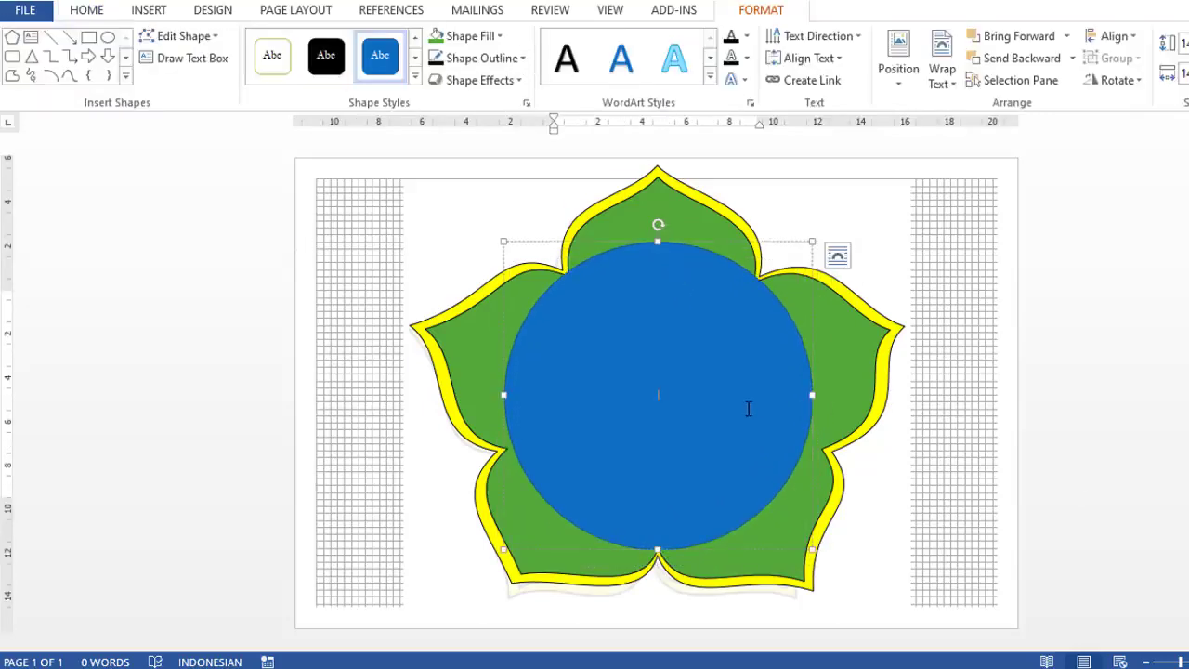
pyautogui.moveTo(751, 234); pyautogui.dragTo(762, 239)
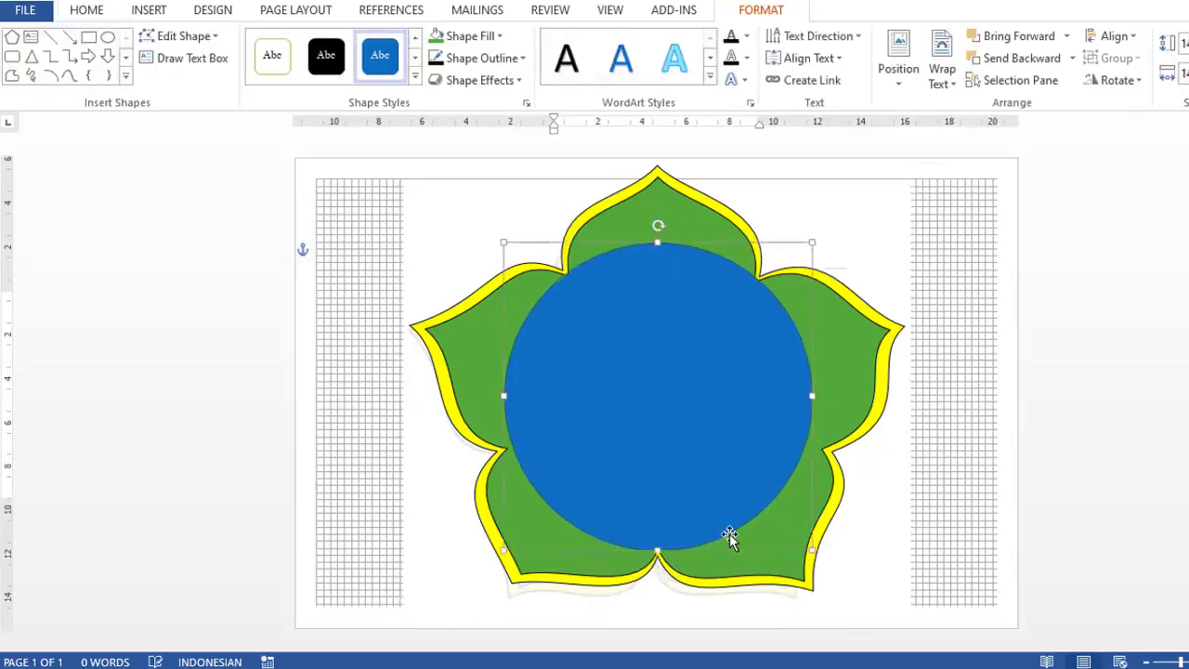
pyautogui.click(998, 331)
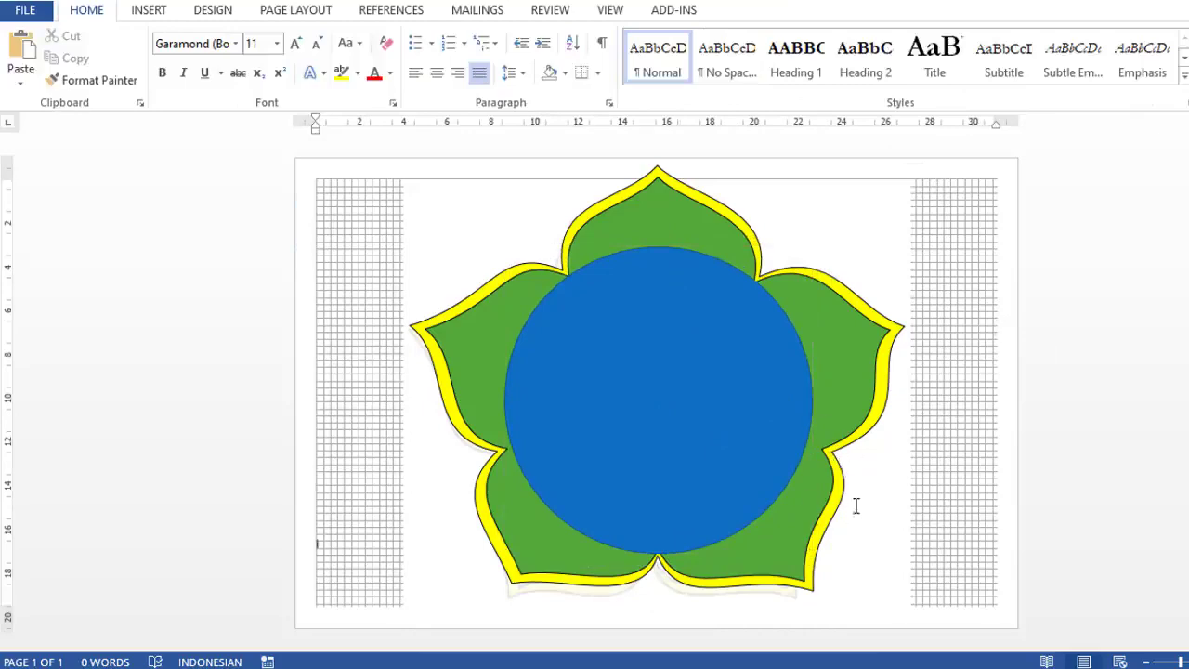
pyautogui.click(717, 309)
pyautogui.click(315, 448)
pyautogui.click(149, 9)
pyautogui.click(266, 56)
pyautogui.click(163, 56)
pyautogui.doubleClick(237, 138)
pyautogui.scroll(5, 768, 419)
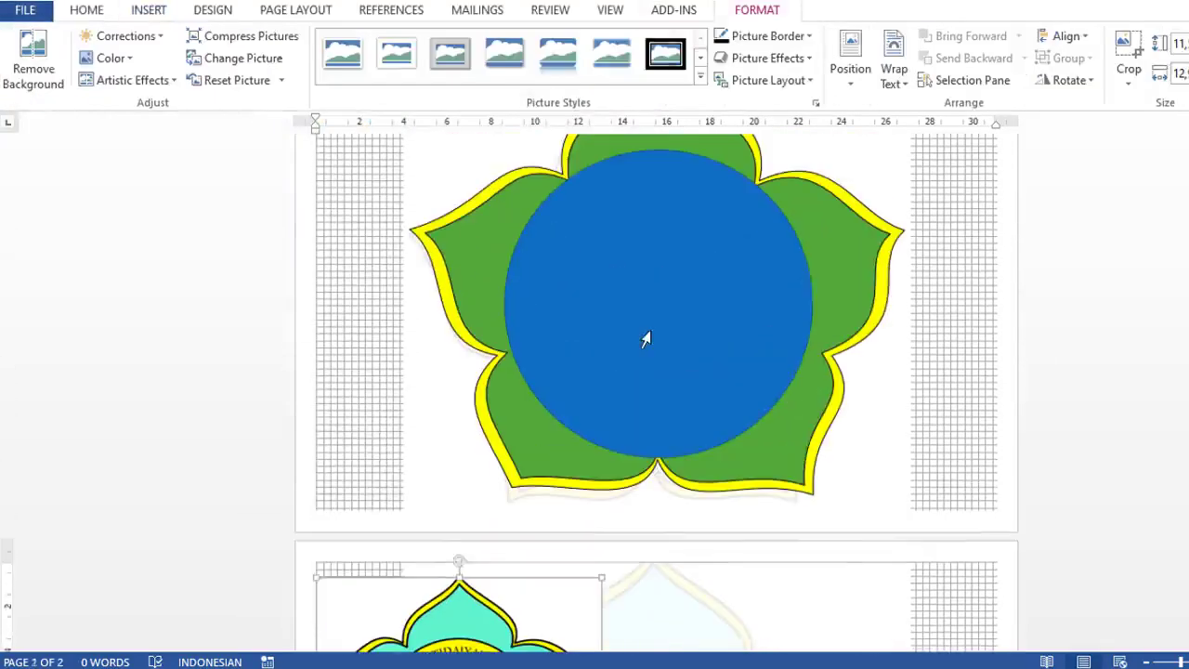
# - Fill the circle with yellow and check its outline settings
pyautogui.click(645, 420)
pyautogui.click(464, 36)
pyautogui.click(487, 190)
pyautogui.click(498, 53)
pyautogui.click(491, 225)
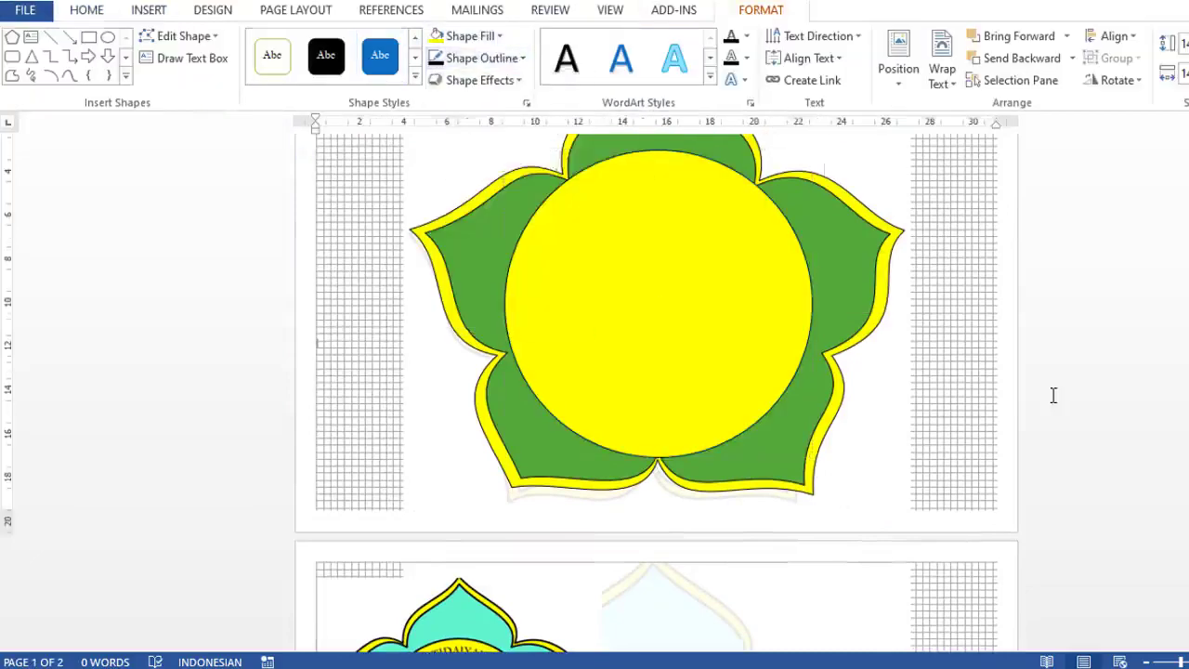
pyautogui.scroll(-2, 1053, 392)
pyautogui.scroll(2, 1053, 393)
pyautogui.click(726, 306)
pyautogui.click(725, 307)
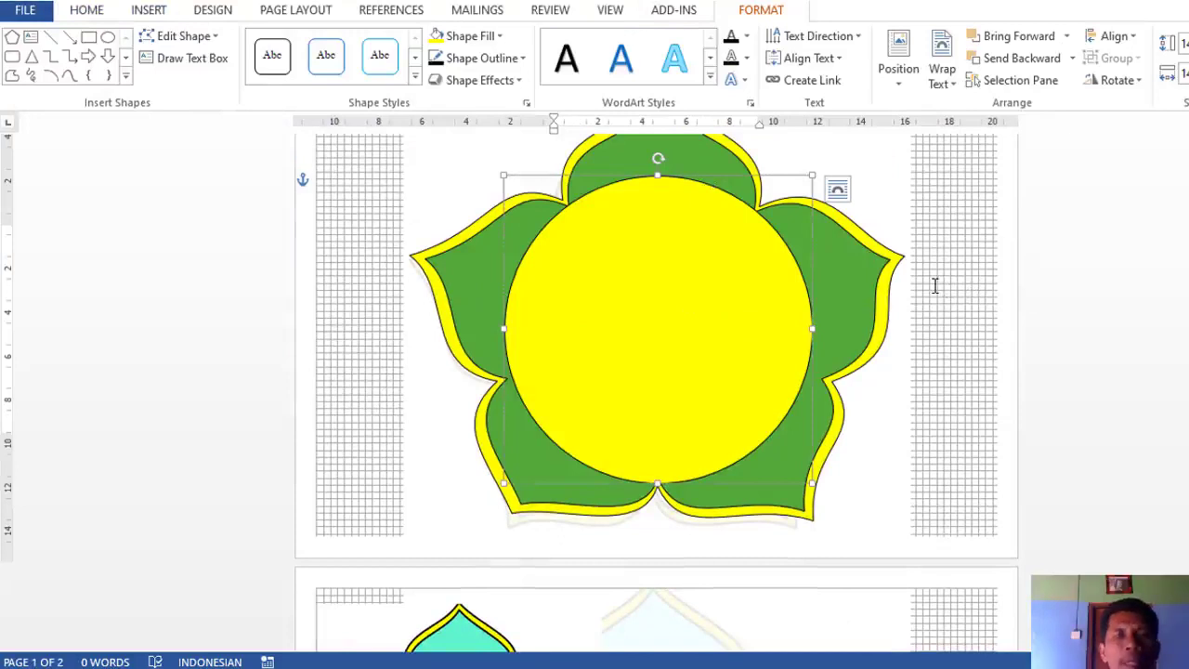
# - Insert first-style WordArt and type MADRASAH IBTIDAIYAH AL HIDAYAH
pyautogui.click(212, 11)
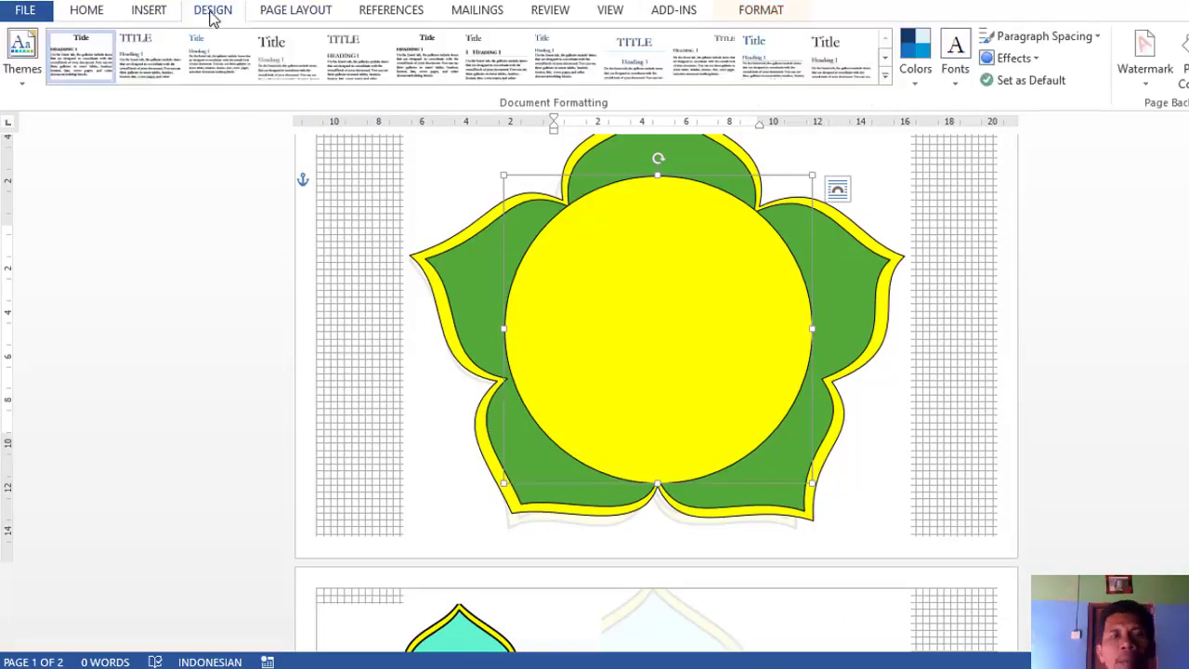
pyautogui.click(290, 12)
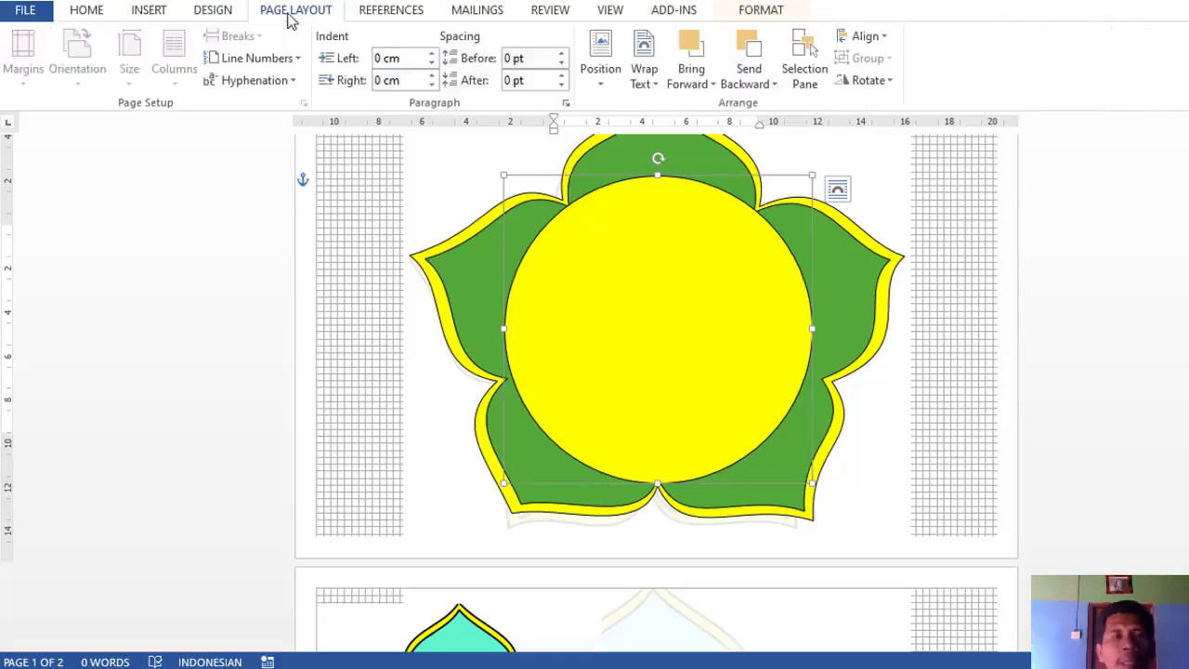
pyautogui.click(147, 10)
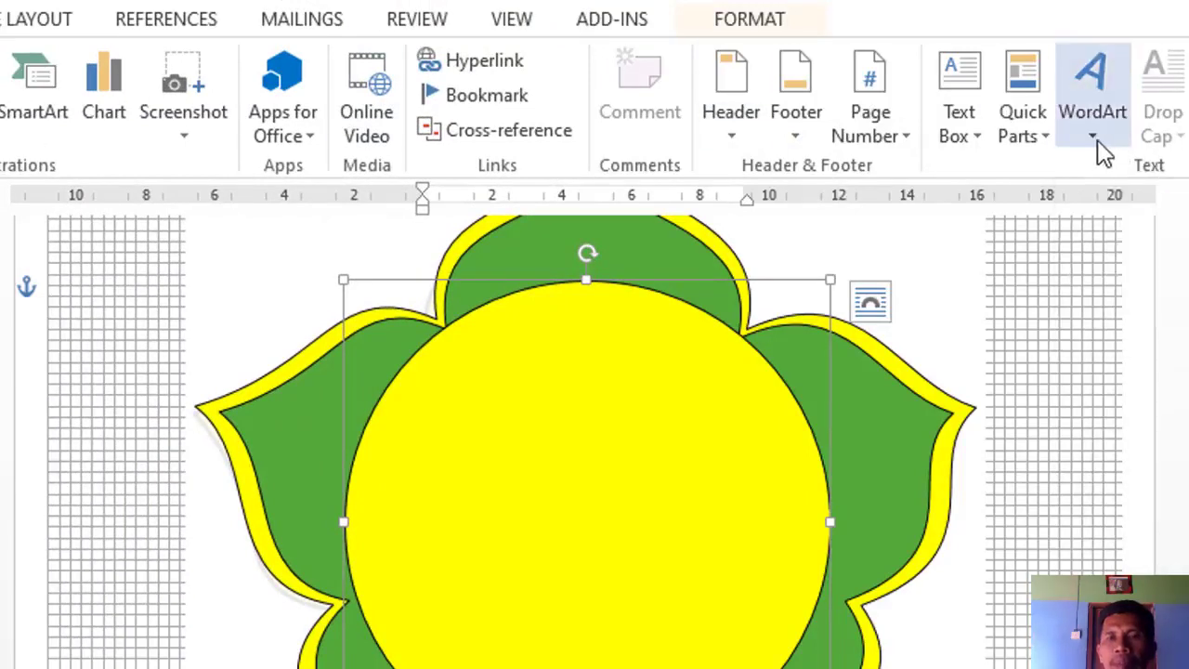
pyautogui.click(1098, 145)
pyautogui.click(1104, 198)
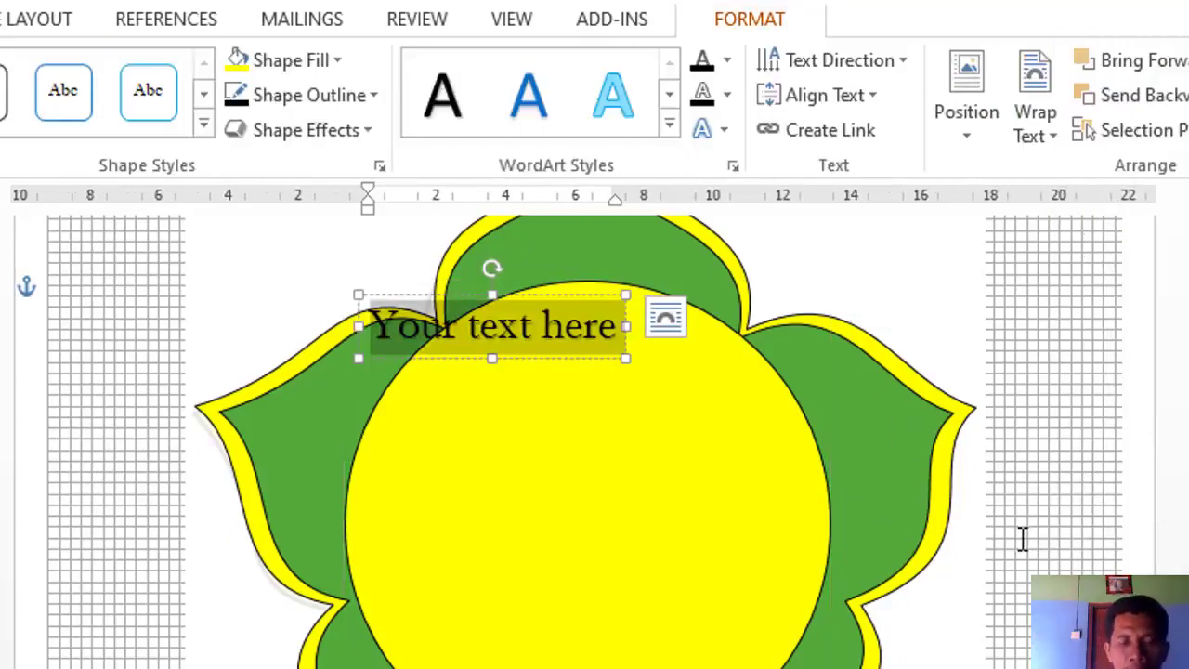
pyautogui.write('MADRA')
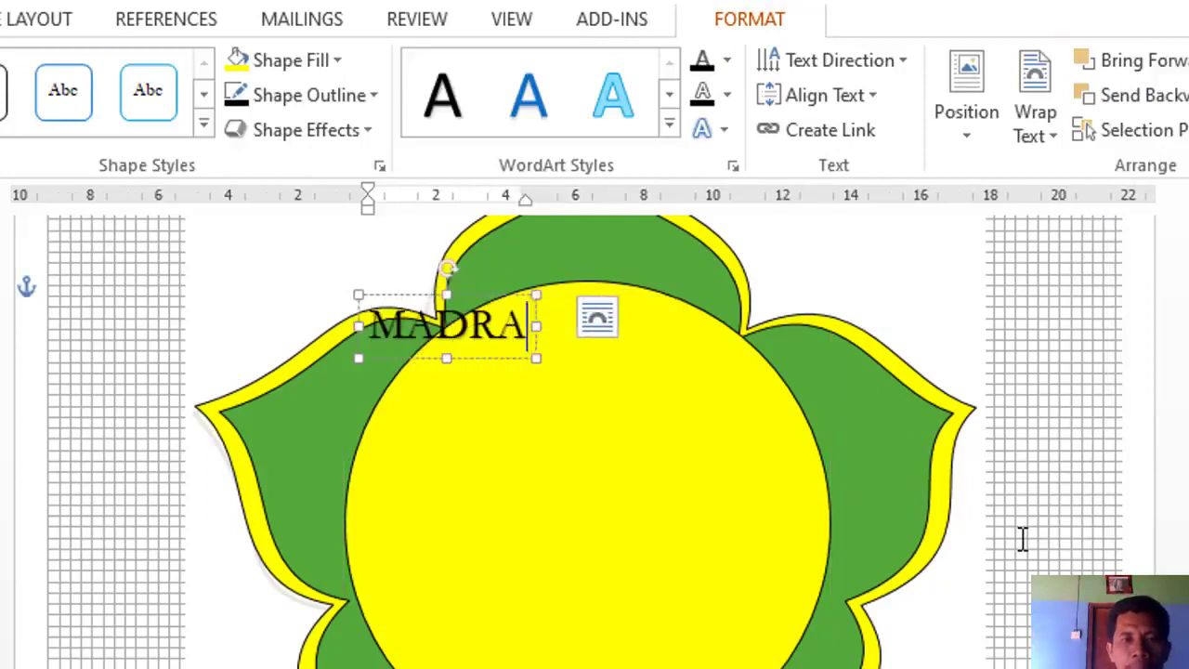
pyautogui.write('SAH IBTID')
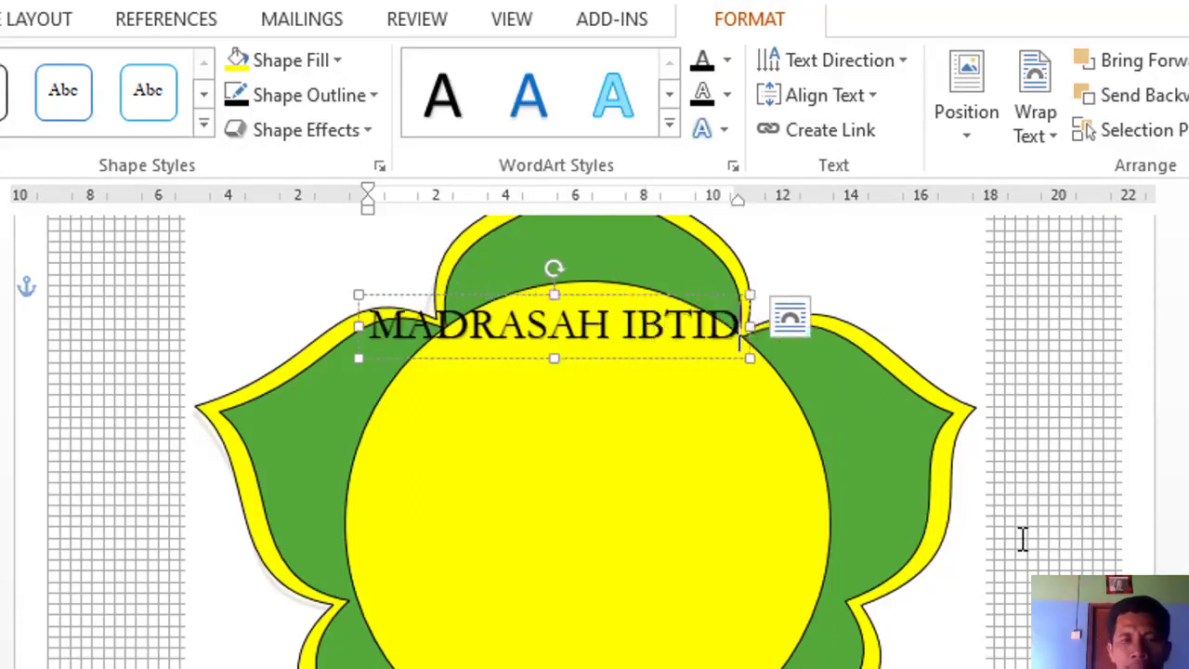
pyautogui.write('AIYAH AL H')
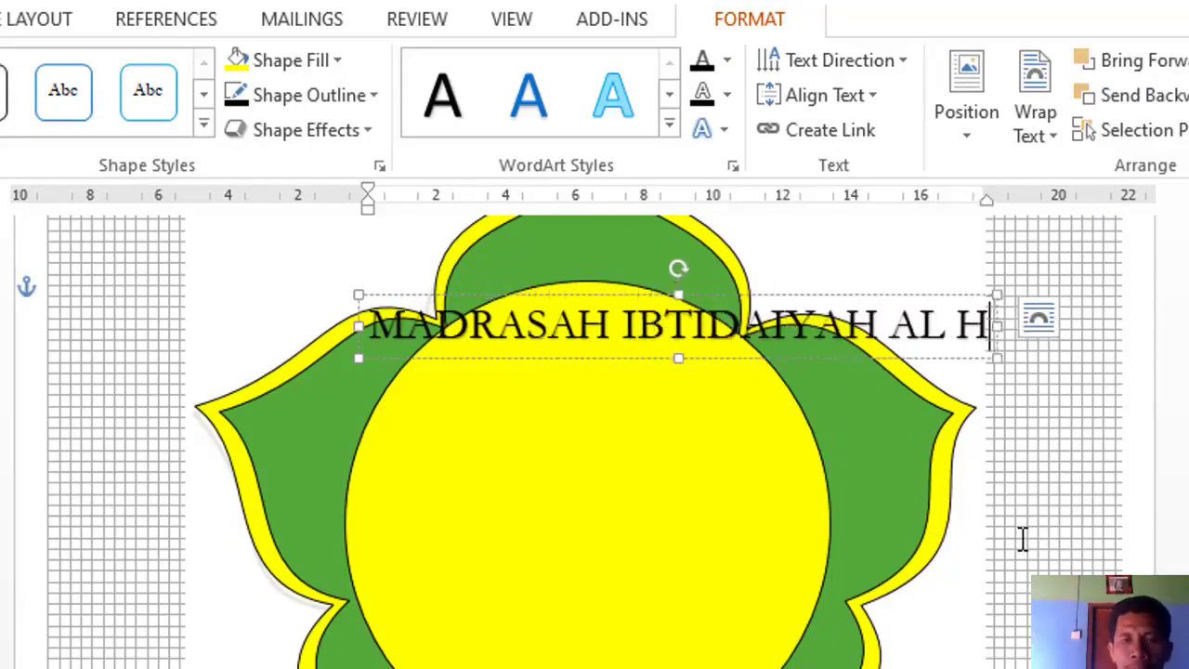
pyautogui.write('IDAYAH')
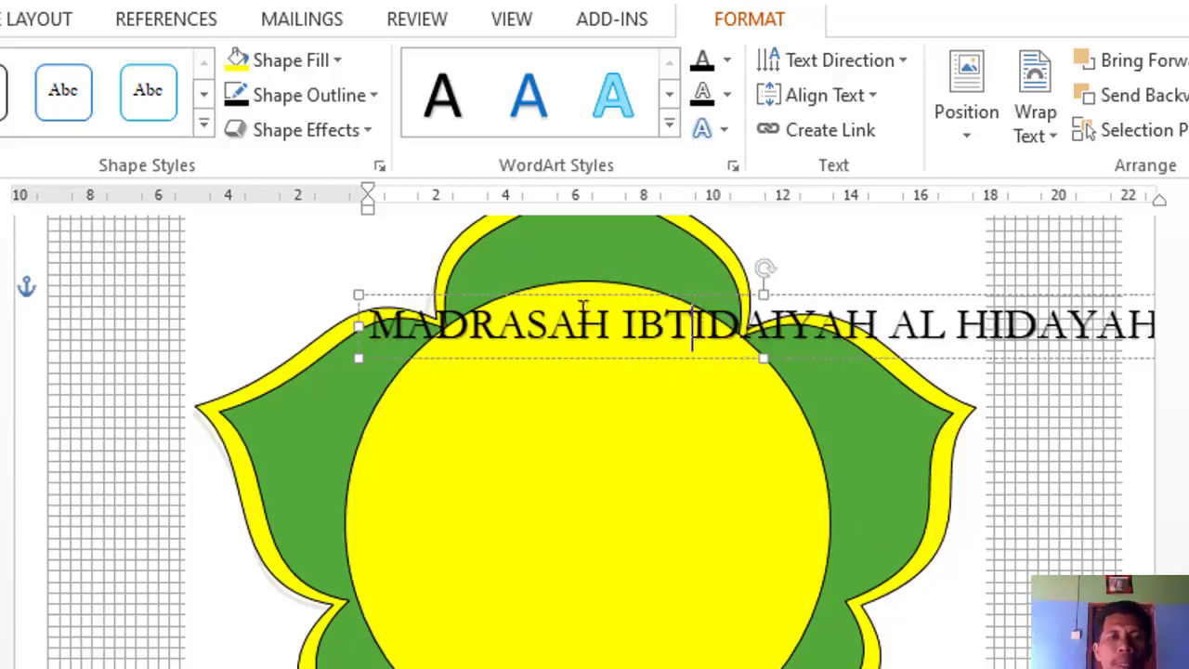
# - Select the MADRASAH IBTIDAIYAH AL HIDAYAH text and enlarge it two font-size steps with Ctrl+]
pyautogui.moveTo(372, 325); pyautogui.dragTo(1077, 372)
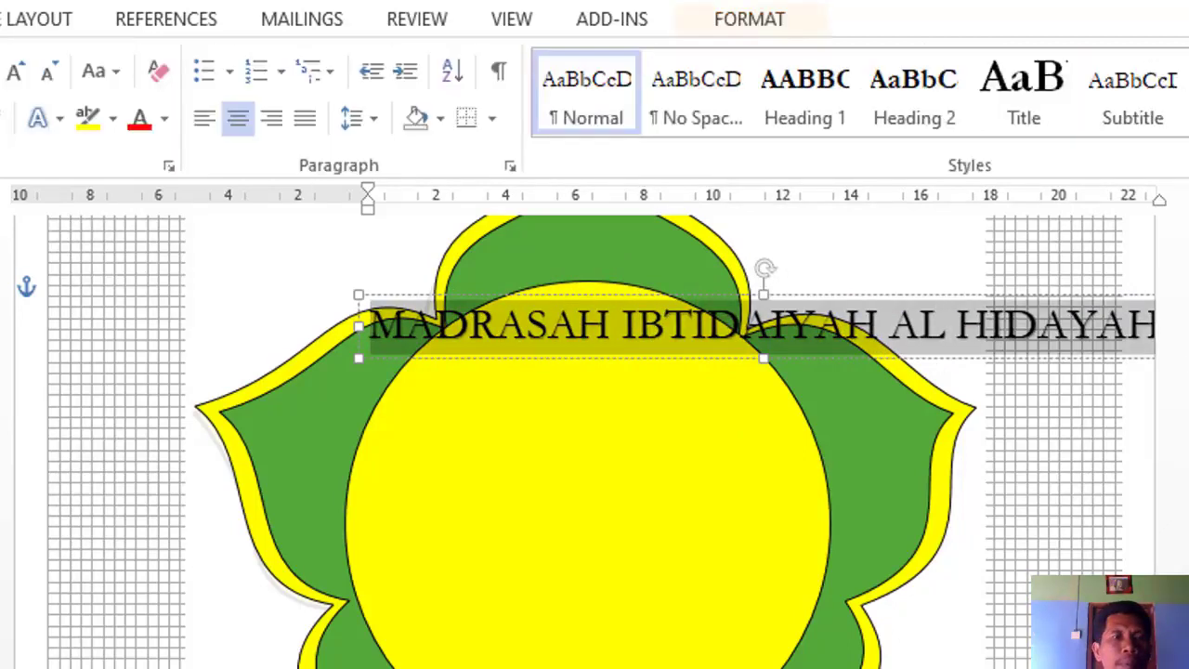
pyautogui.click(51, 67)
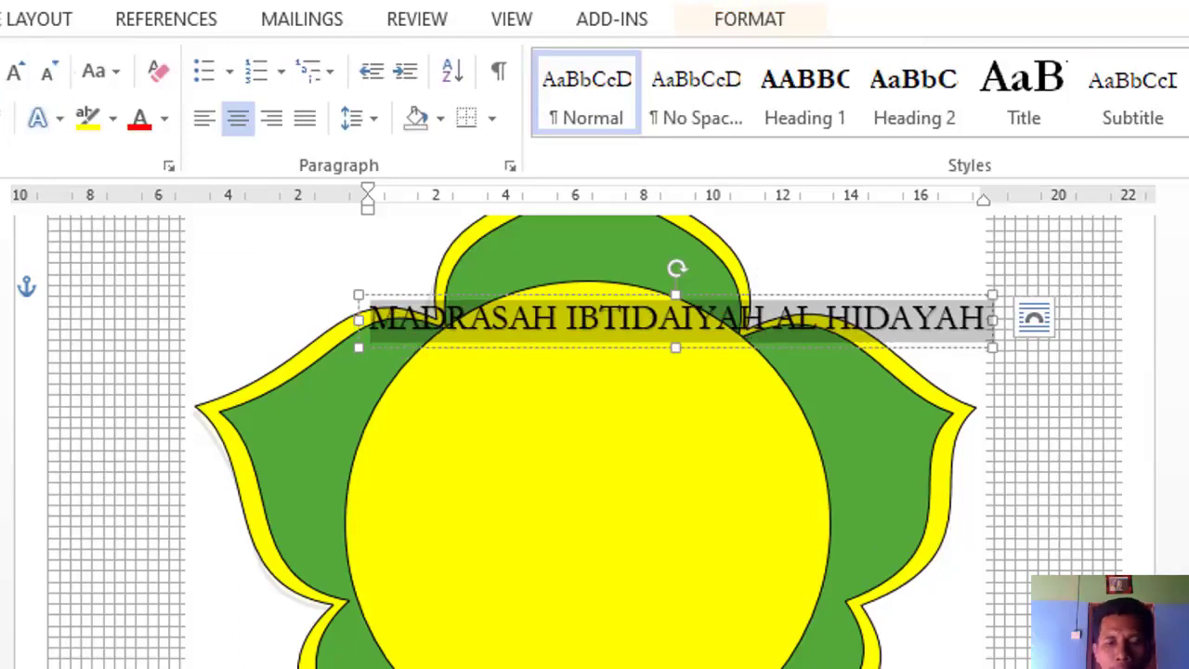
pyautogui.hotkey('ctrl', ']')
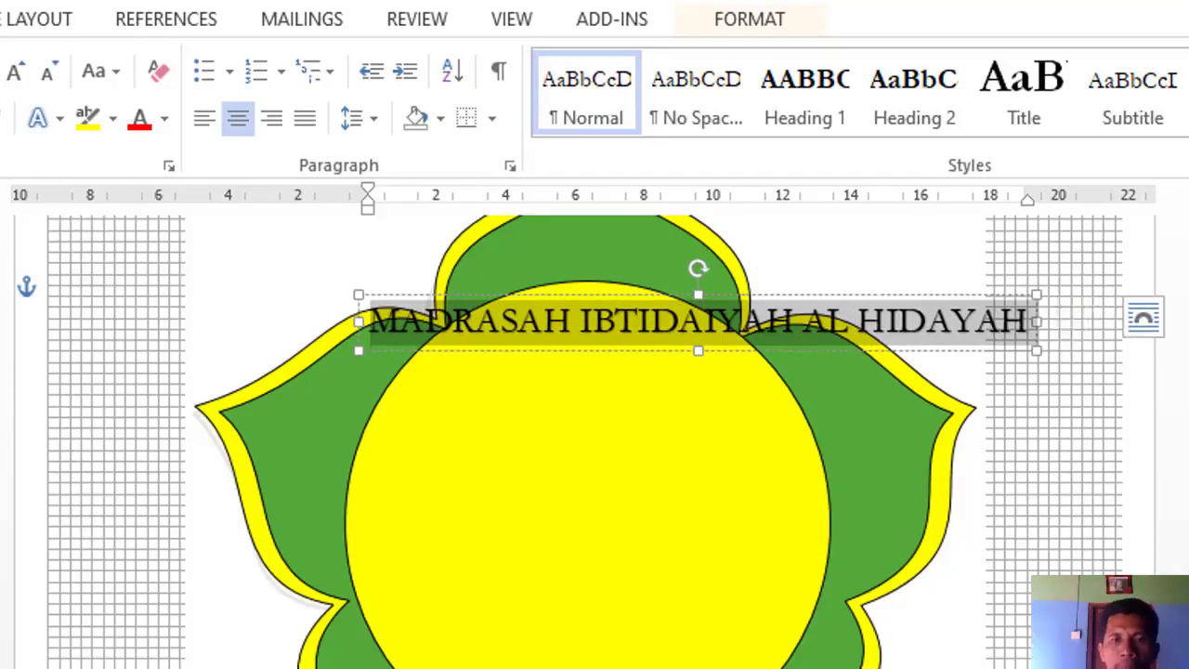
pyautogui.hotkey('ctrl', ']')
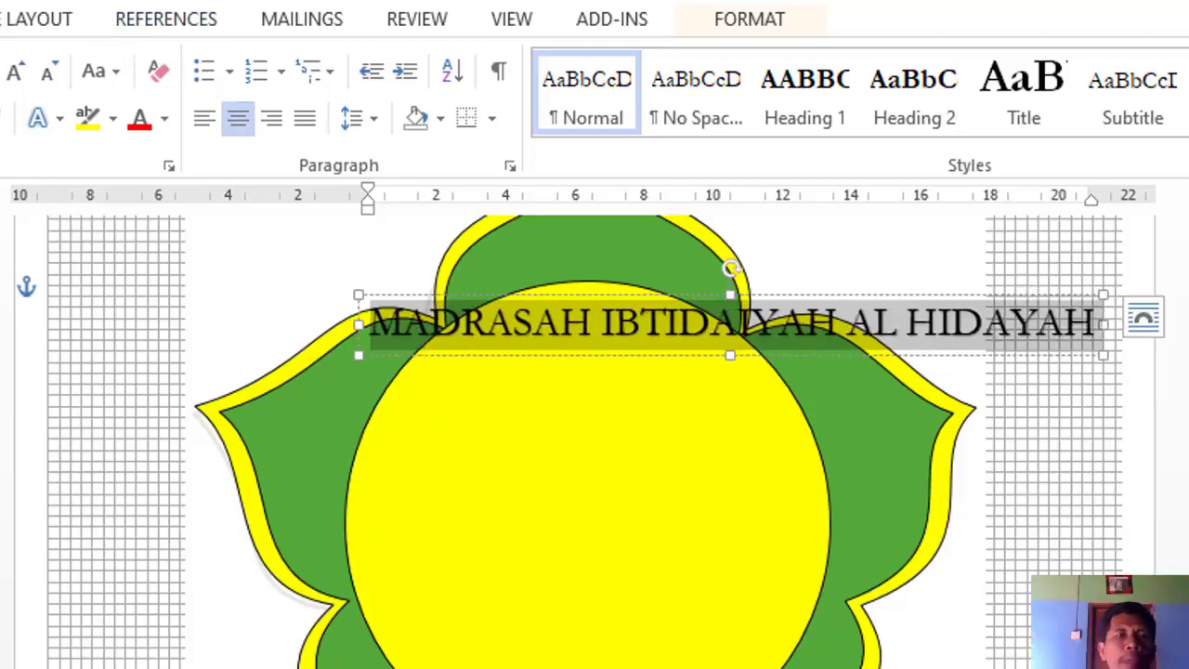
# - Switch to the Drawing Tools FORMAT tab and open the Text Effects list
pyautogui.click(3, 19)
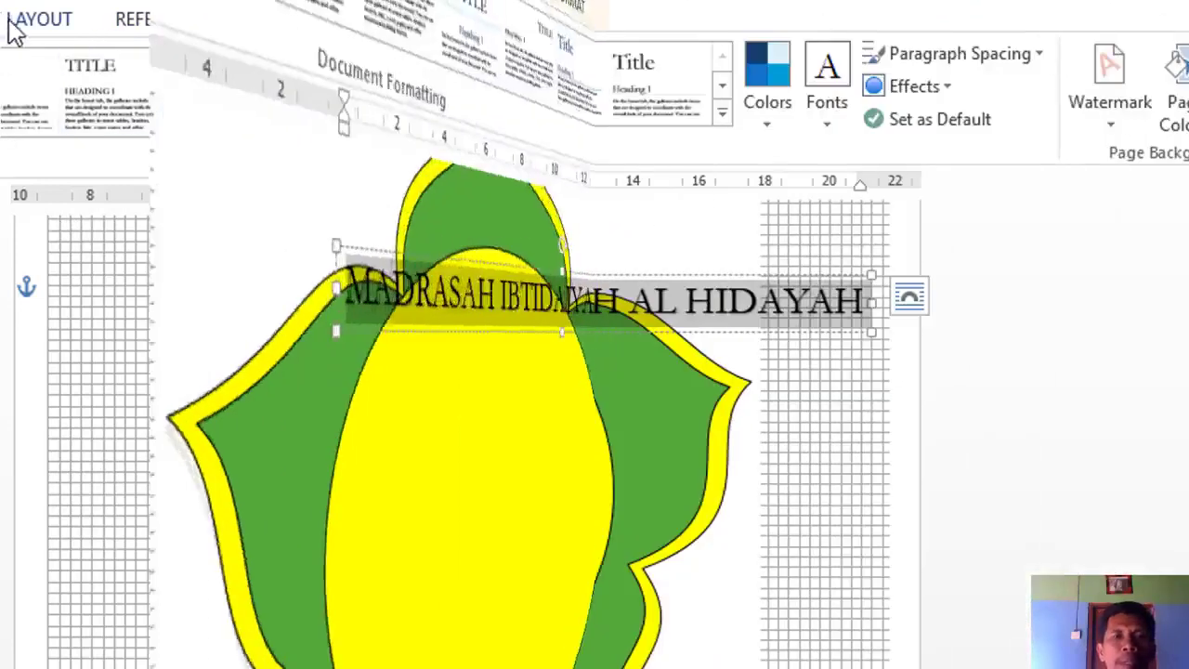
pyautogui.click(23, 20)
pyautogui.click(3, 14)
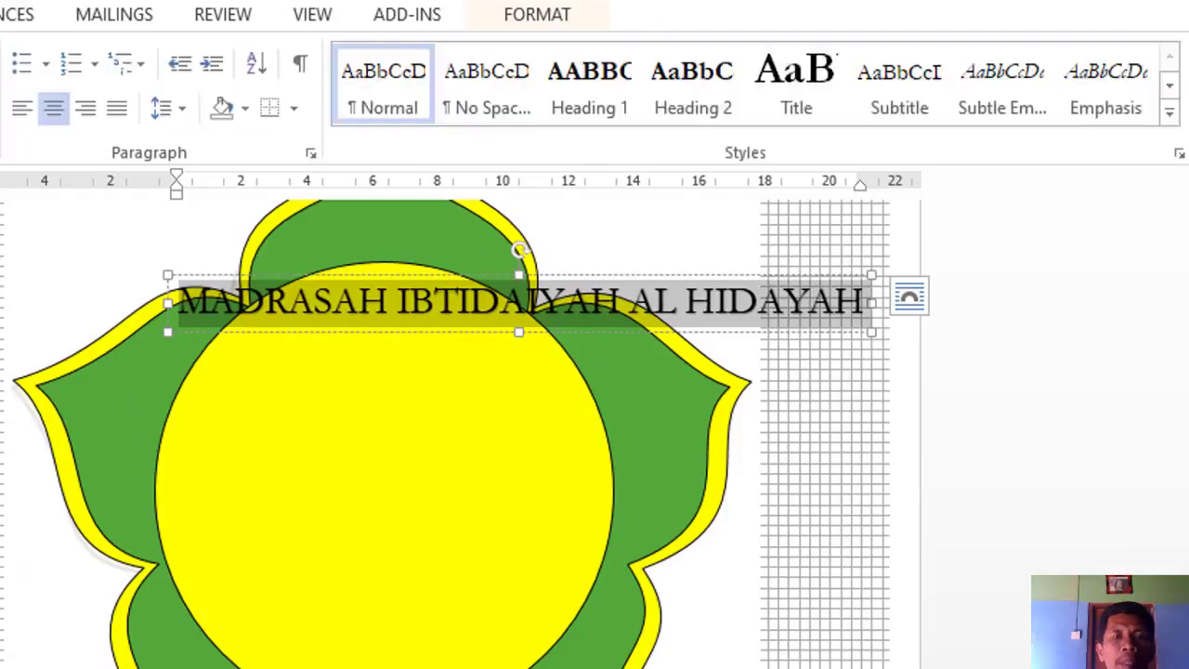
pyautogui.click(3, 14)
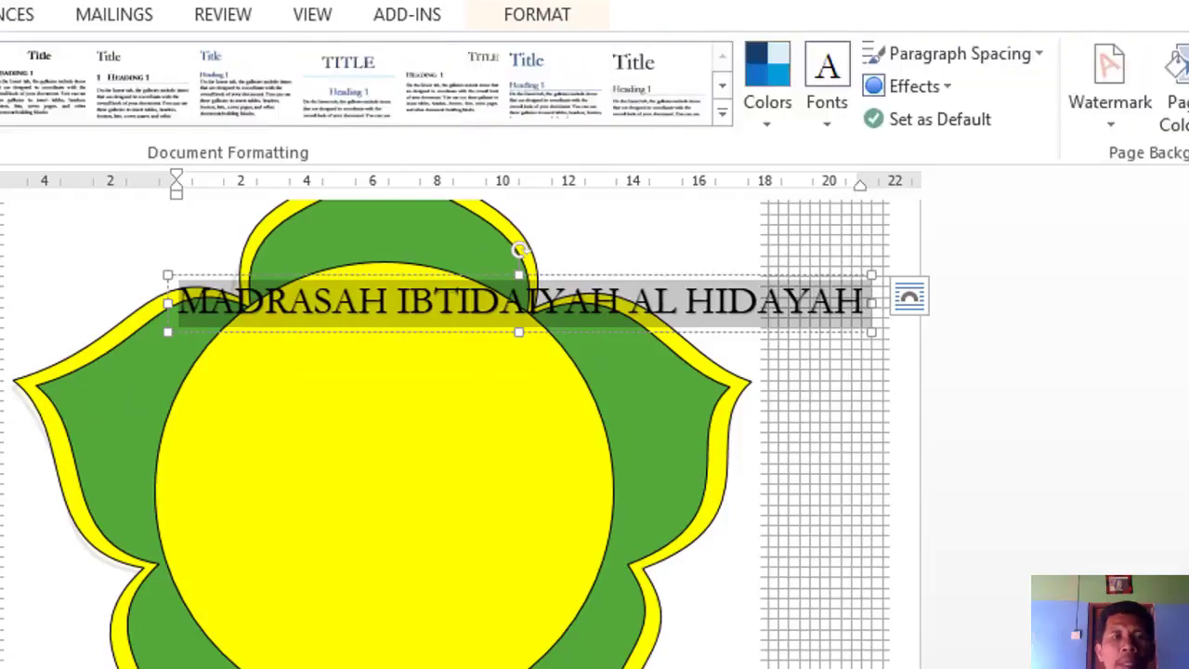
pyautogui.click(3, 14)
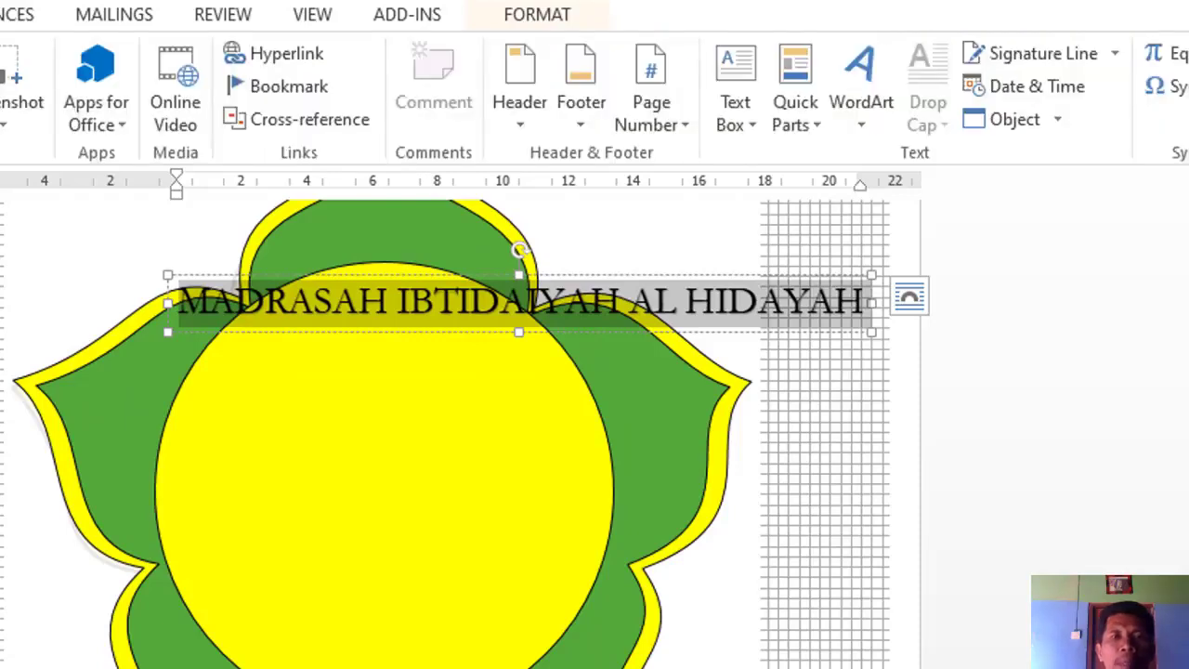
pyautogui.click(2, 14)
pyautogui.click(538, 13)
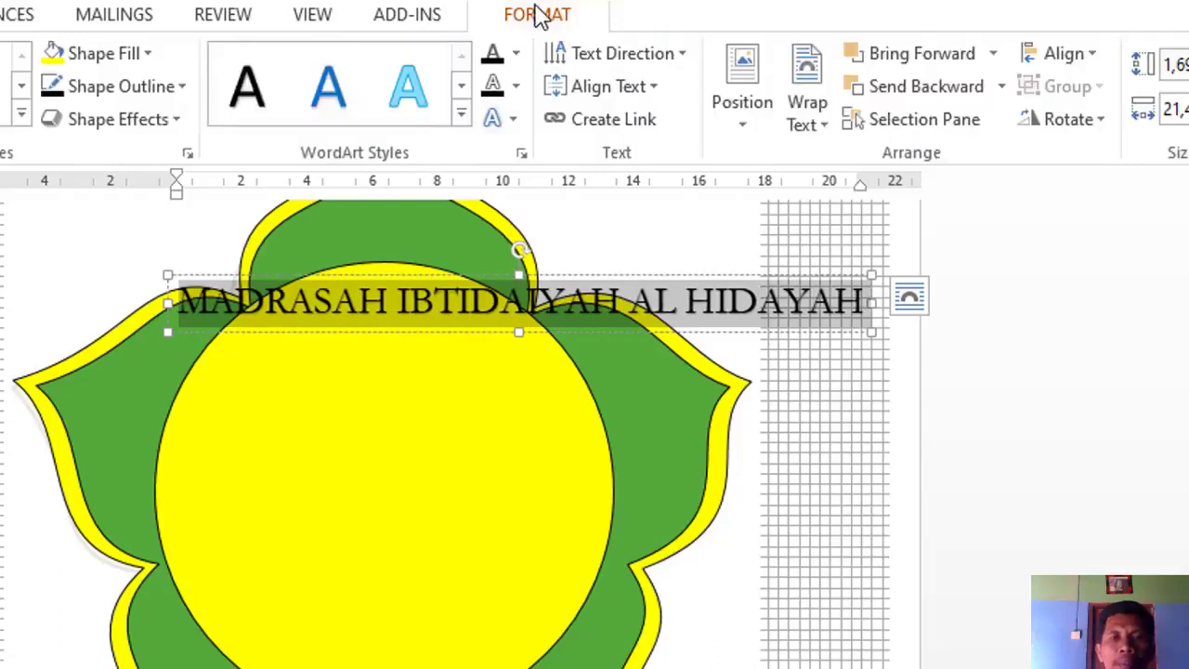
pyautogui.click(513, 121)
pyautogui.moveTo(584, 483)
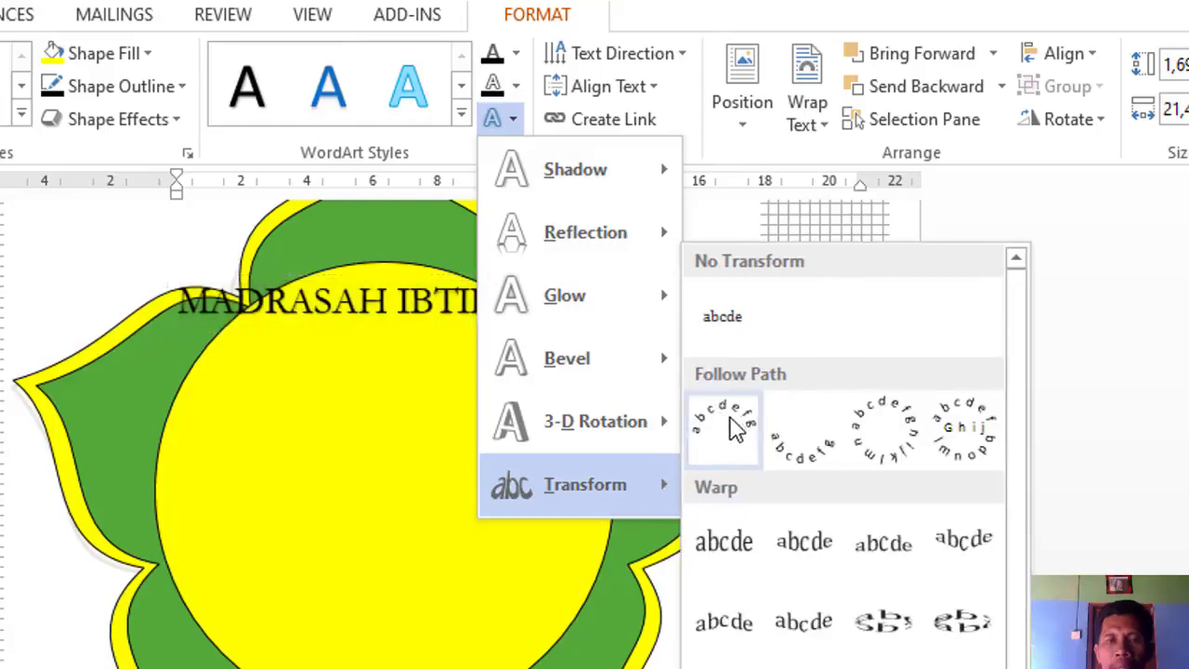
# - Apply the Follow Path Arch Up transform to the school name and position it over the circle
pyautogui.click(733, 429)
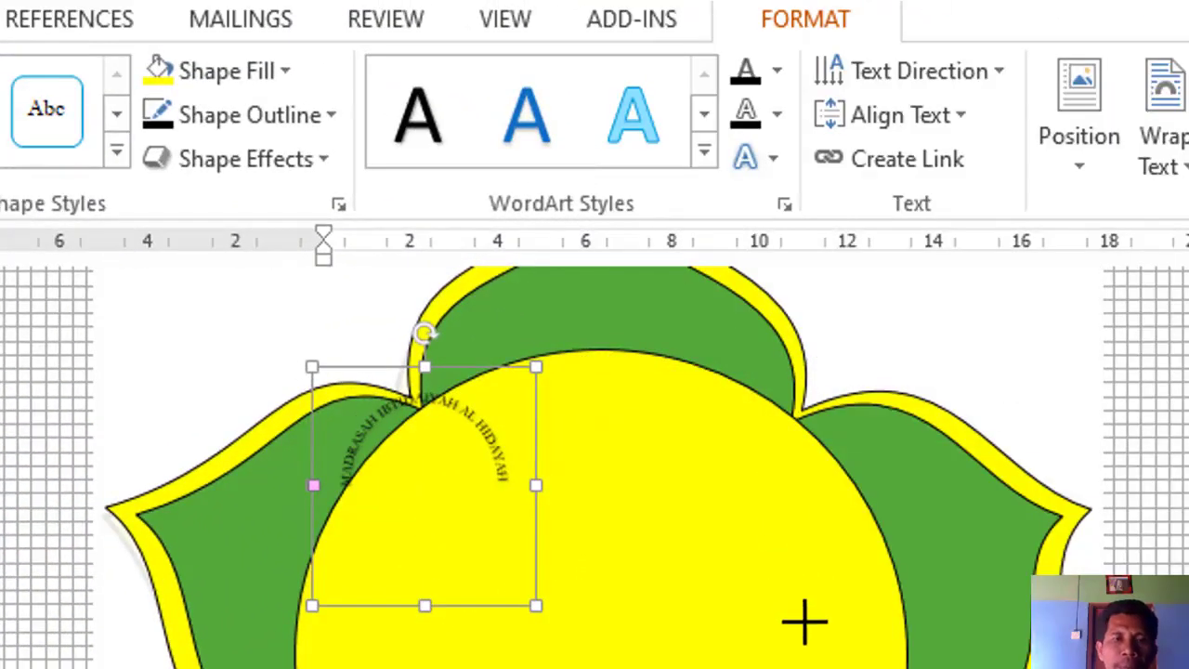
pyautogui.moveTo(800, 611); pyautogui.dragTo(801, 623)
pyautogui.moveTo(477, 358); pyautogui.dragTo(571, 400)
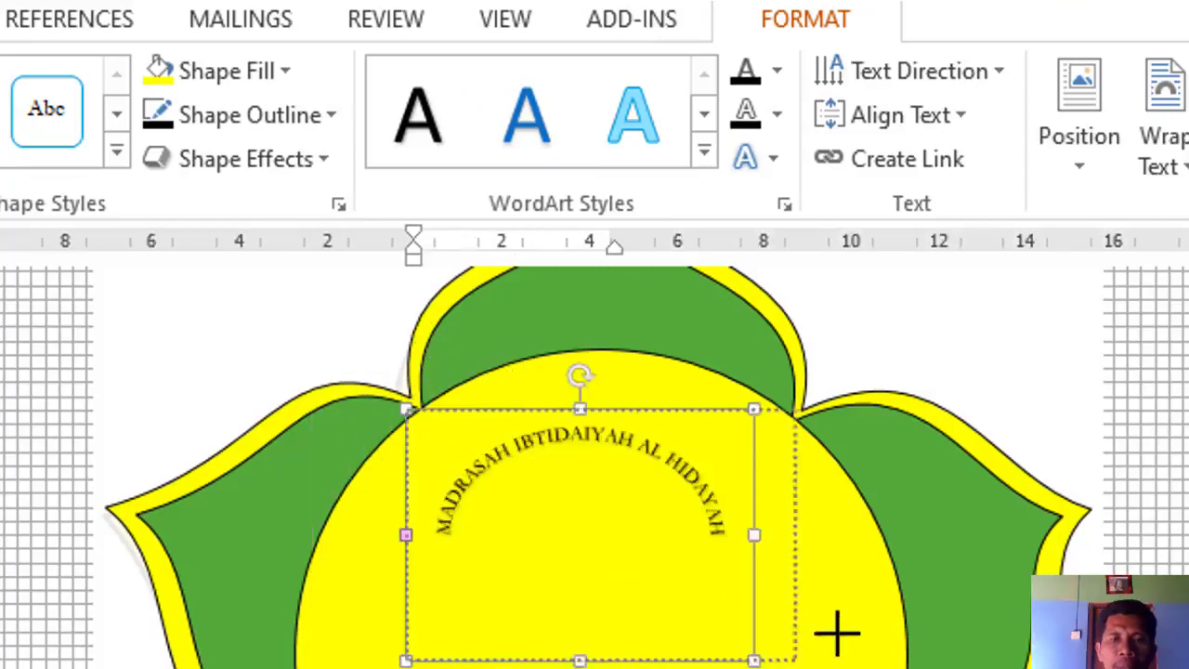
pyautogui.moveTo(630, 536); pyautogui.dragTo(883, 650)
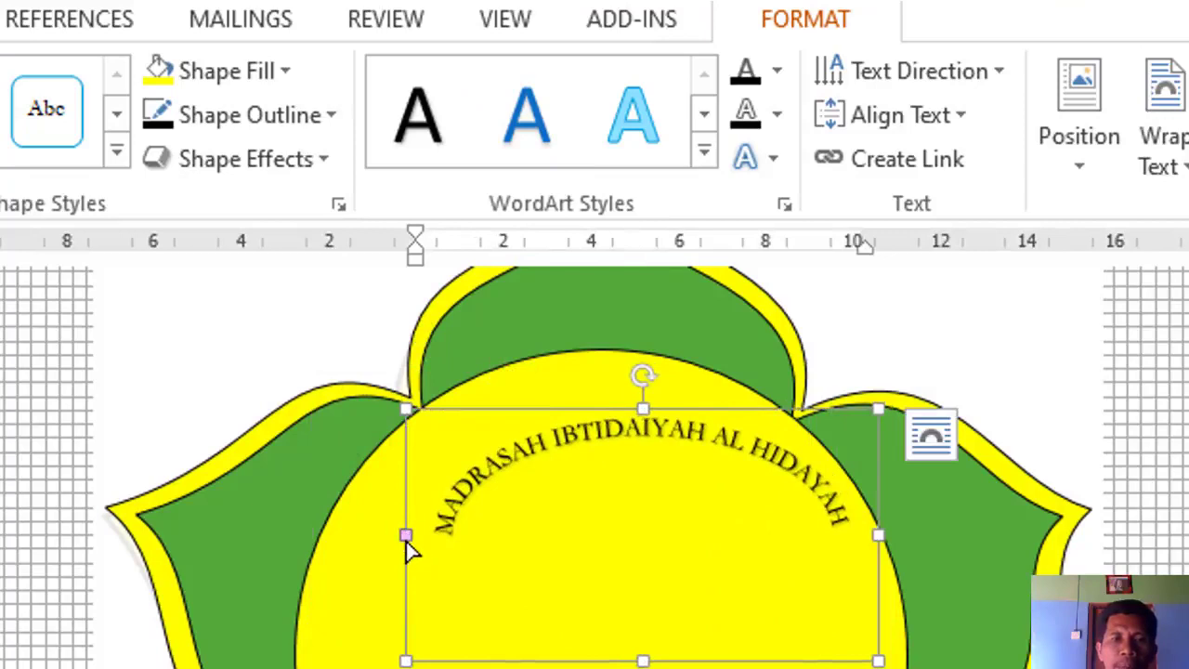
pyautogui.moveTo(407, 540); pyautogui.dragTo(334, 537)
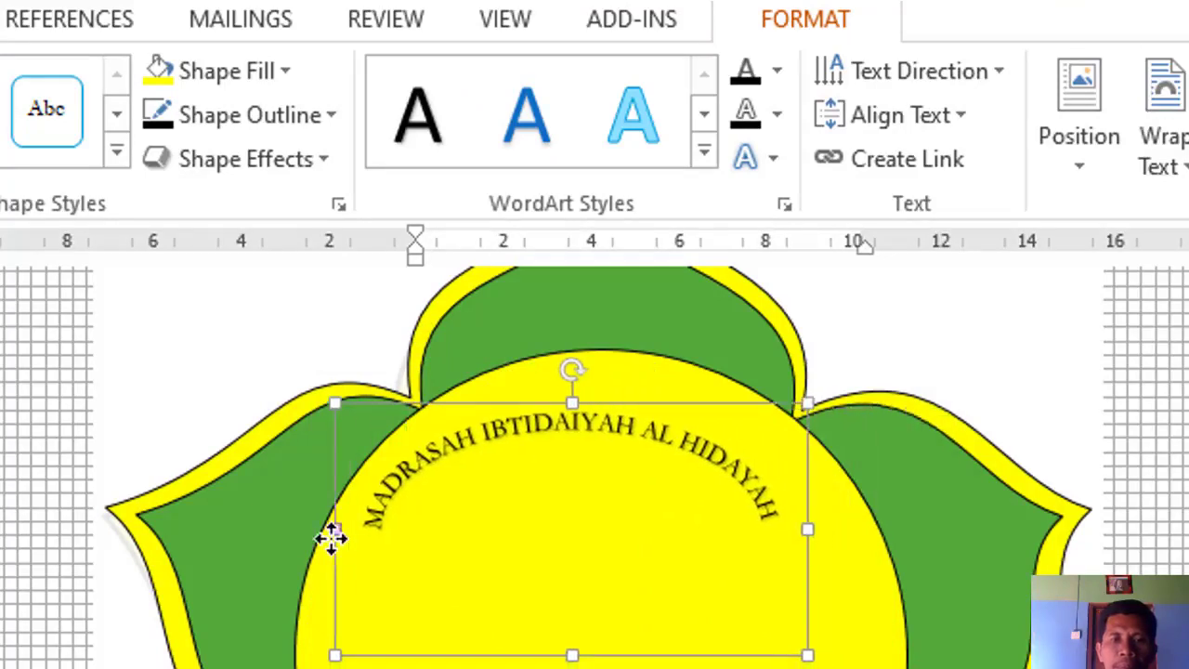
# - Resize the arched WordArt box so the name hugs the yellow circle's top edge
pyautogui.moveTo(572, 401); pyautogui.dragTo(597, 344)
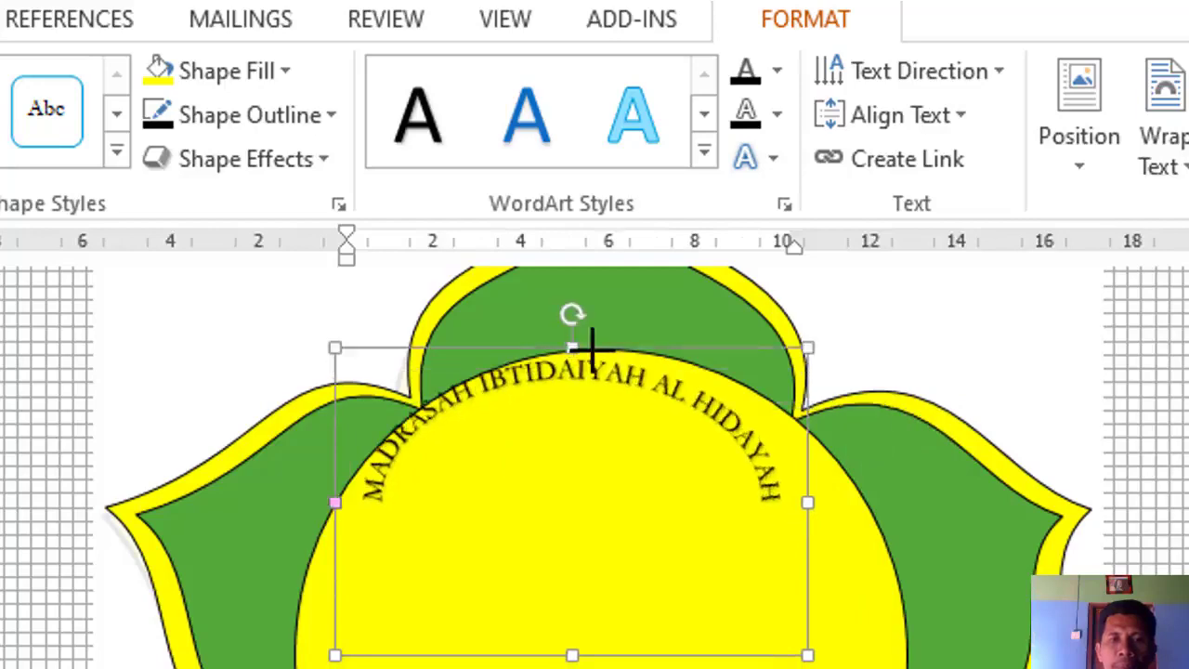
pyautogui.scroll(-3, 597, 344)
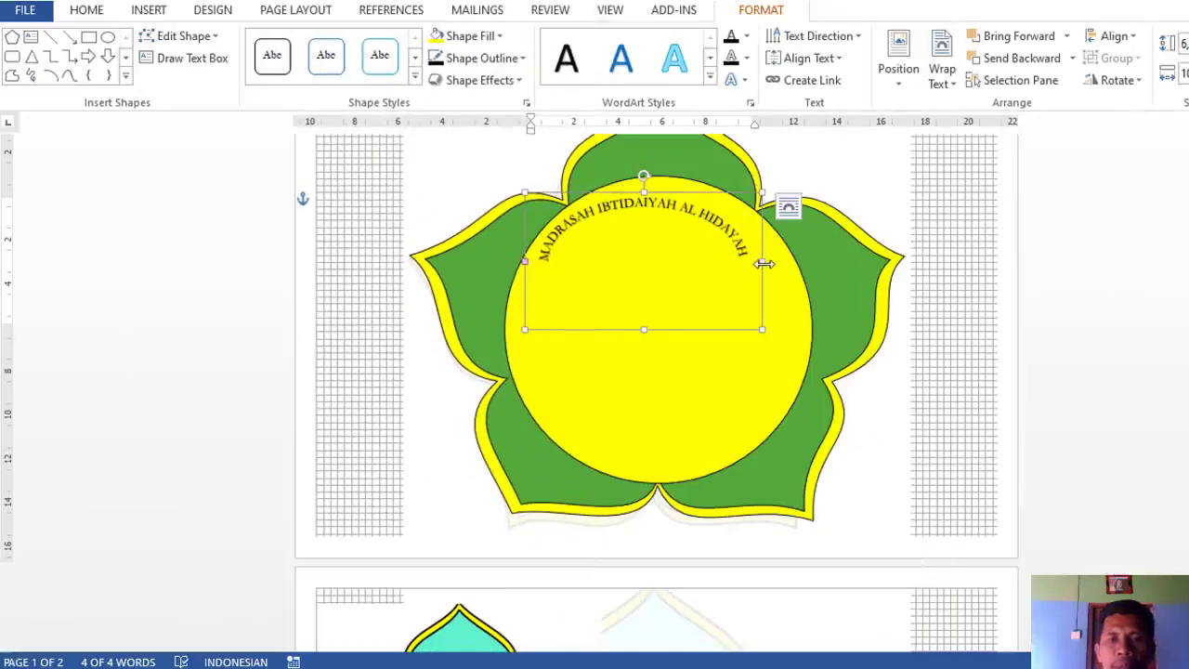
pyautogui.moveTo(763, 263); pyautogui.dragTo(791, 264)
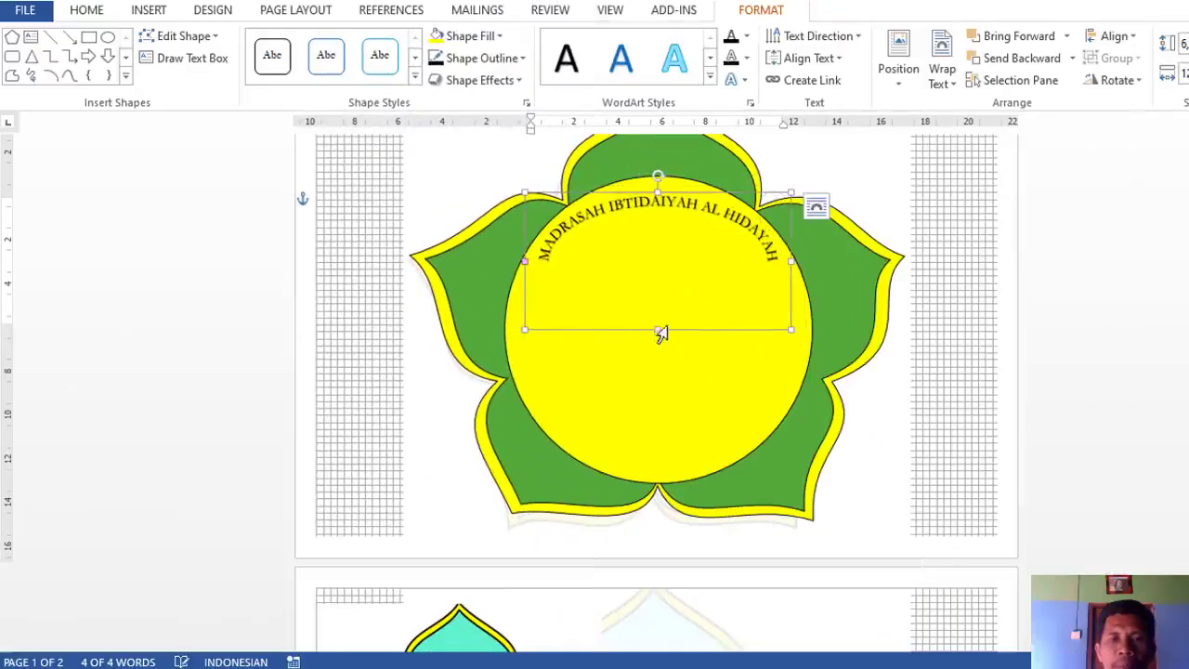
pyautogui.moveTo(659, 332); pyautogui.dragTo(659, 339)
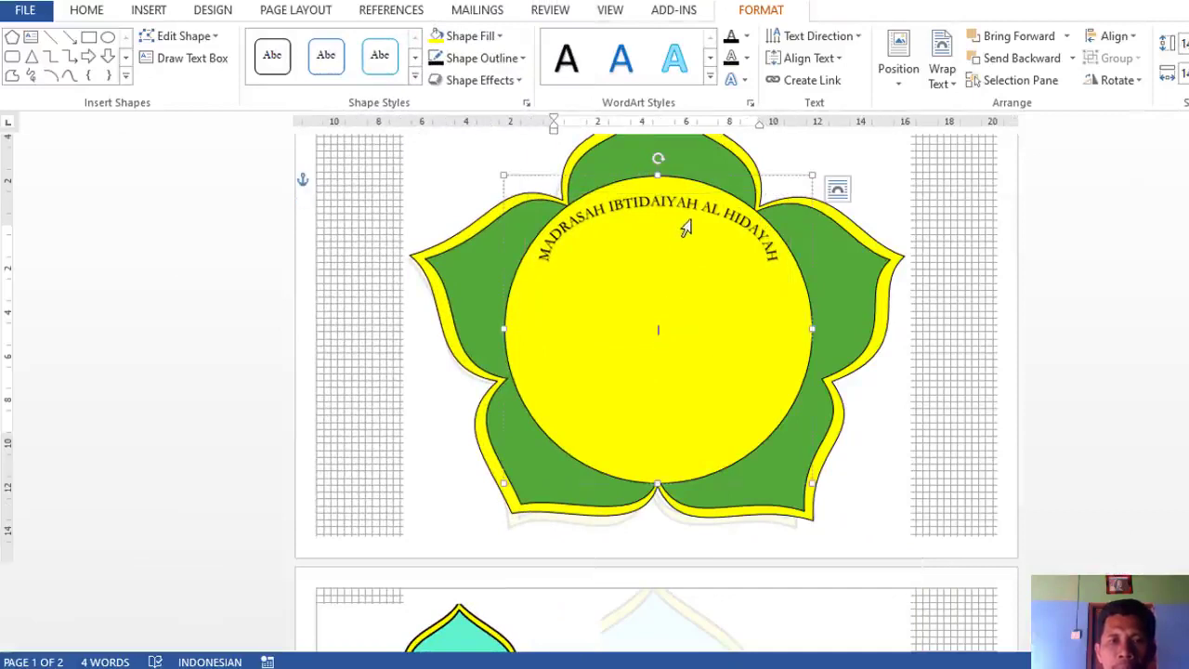
pyautogui.moveTo(657, 483); pyautogui.dragTo(658, 409)
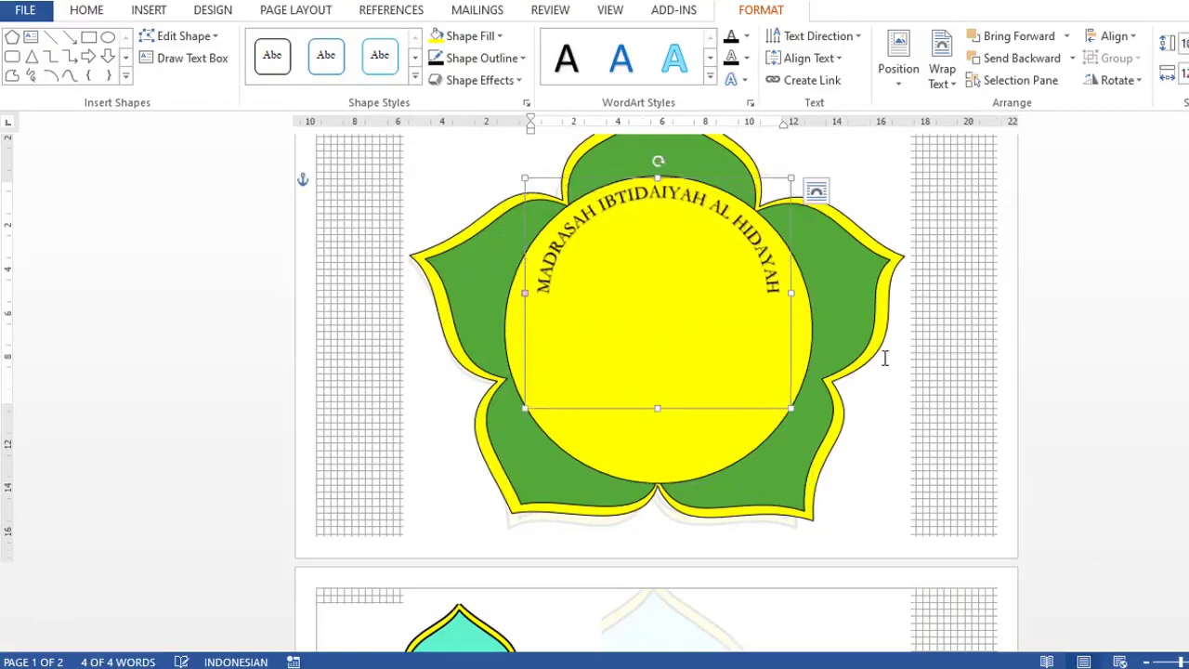
pyautogui.moveTo(790, 293); pyautogui.dragTo(812, 310)
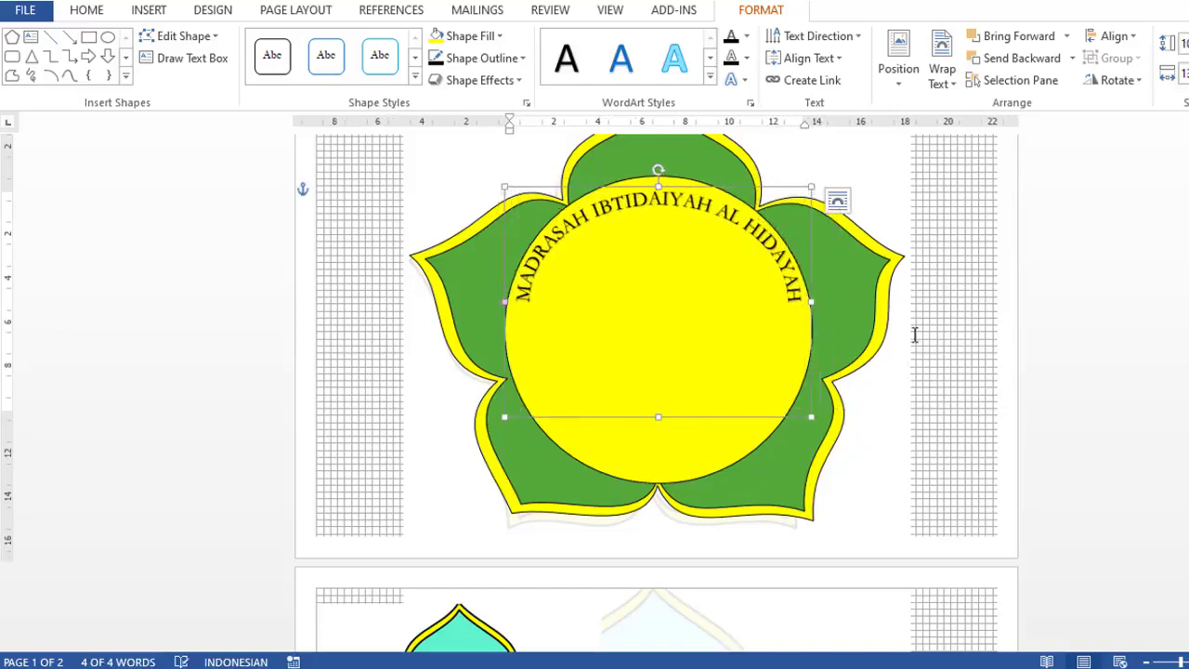
pyautogui.moveTo(658, 422); pyautogui.dragTo(658, 467)
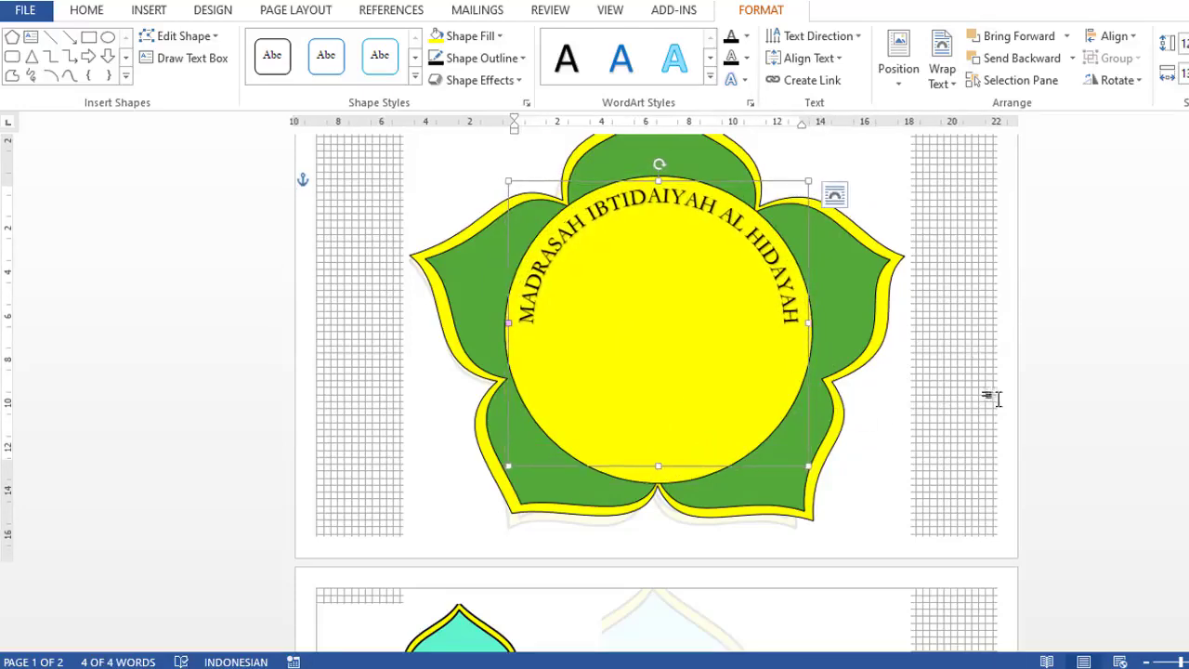
# - Paste a copy of the arched school name lower down and curve it with Follow Path Arch Down
pyautogui.tripleClick(760, 280)
pyautogui.click(760, 281)
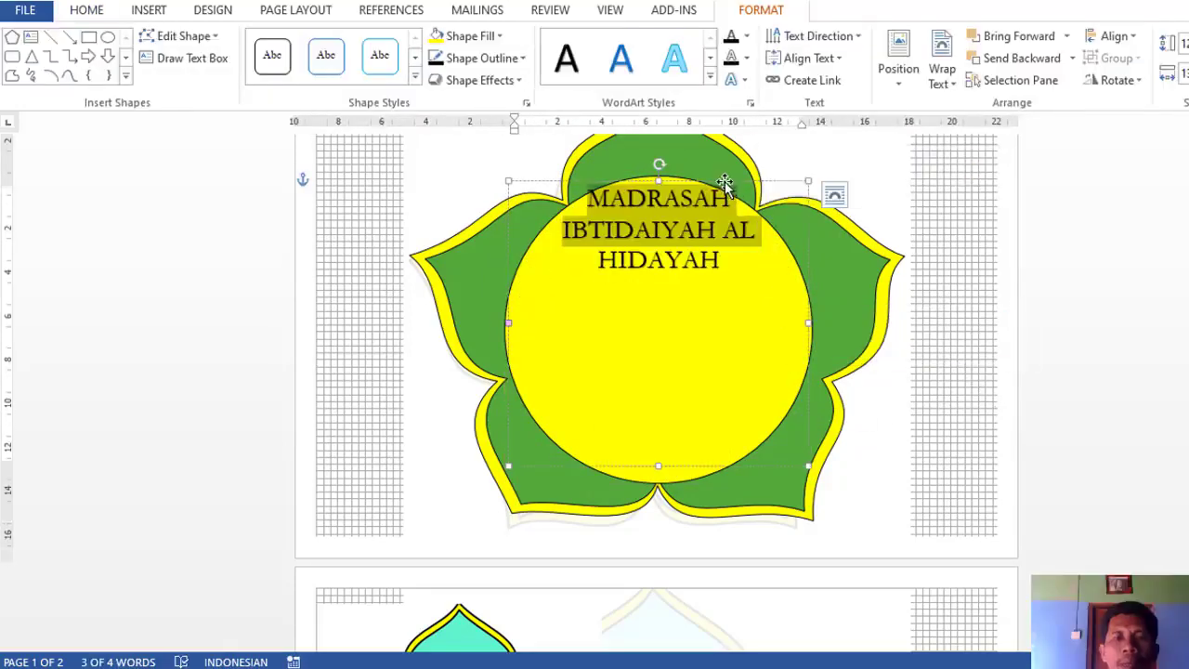
pyautogui.press('Escape')
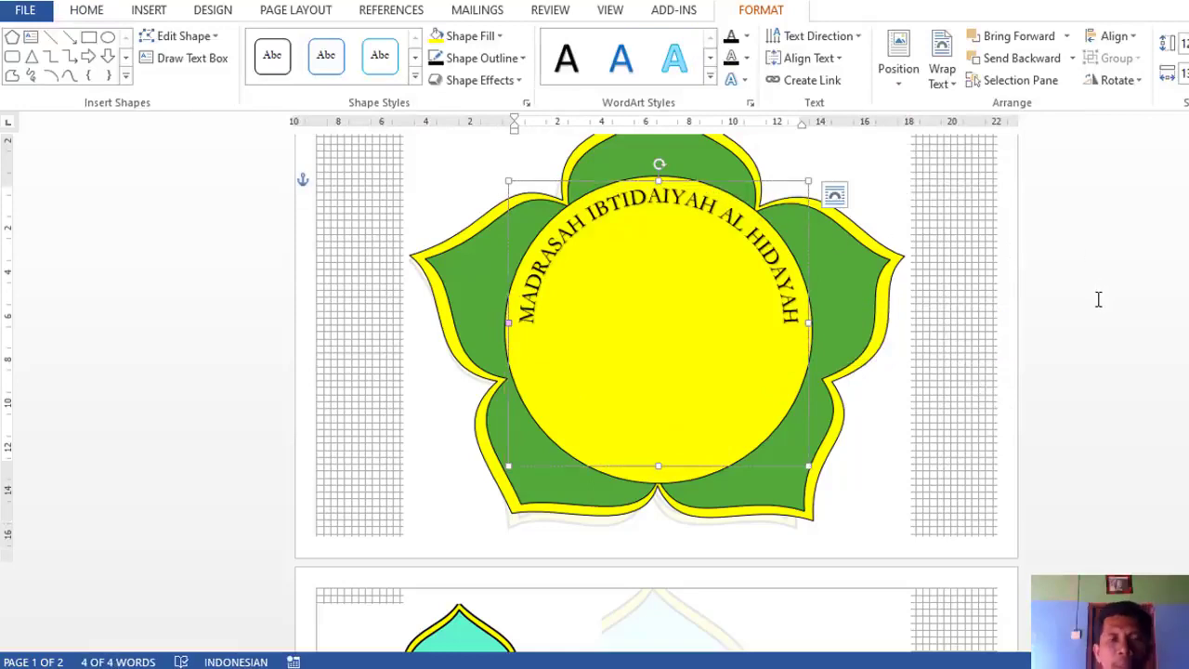
pyautogui.hotkey('ctrl', 'v')
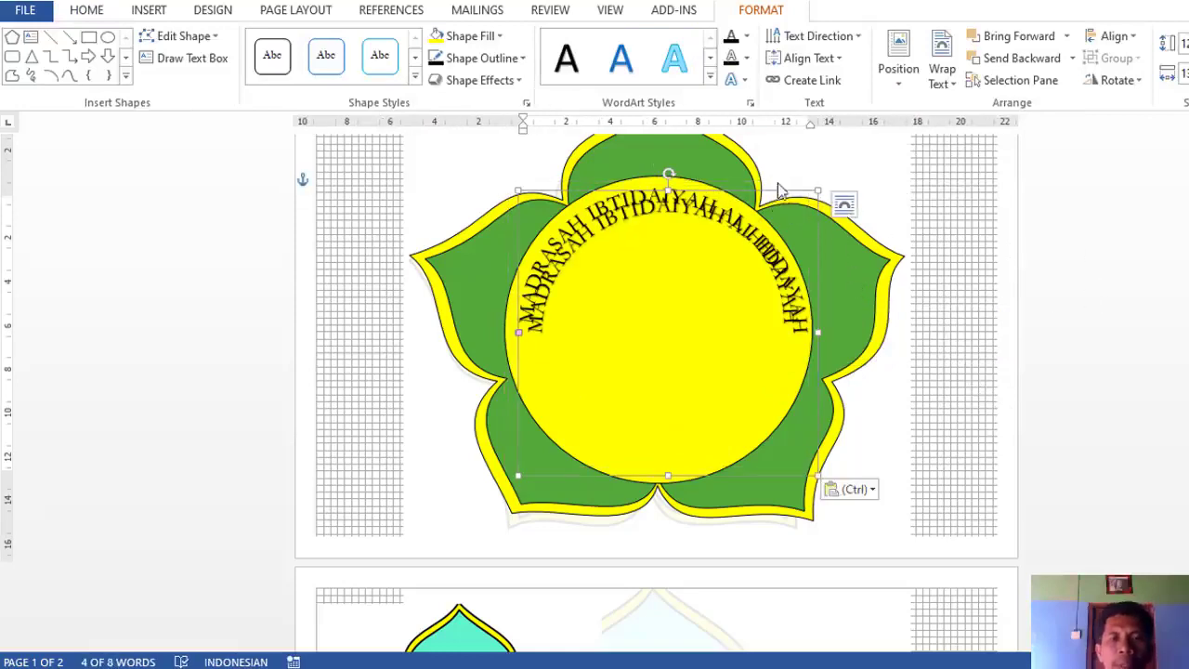
pyautogui.moveTo(779, 191); pyautogui.dragTo(758, 282)
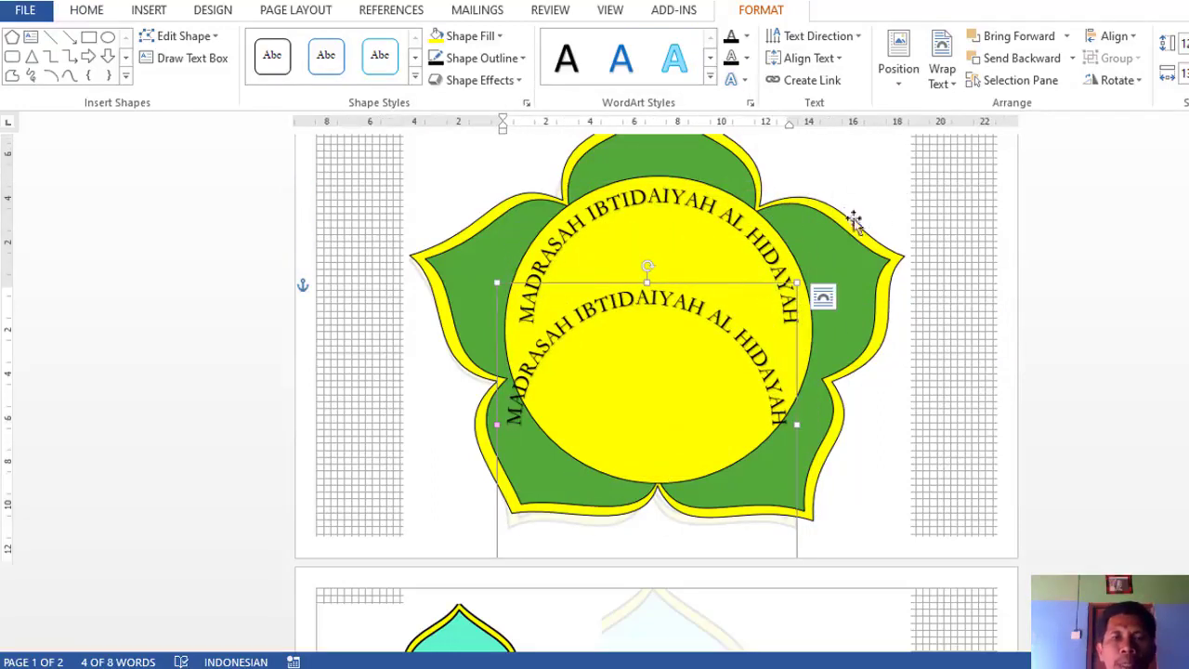
pyautogui.click(748, 85)
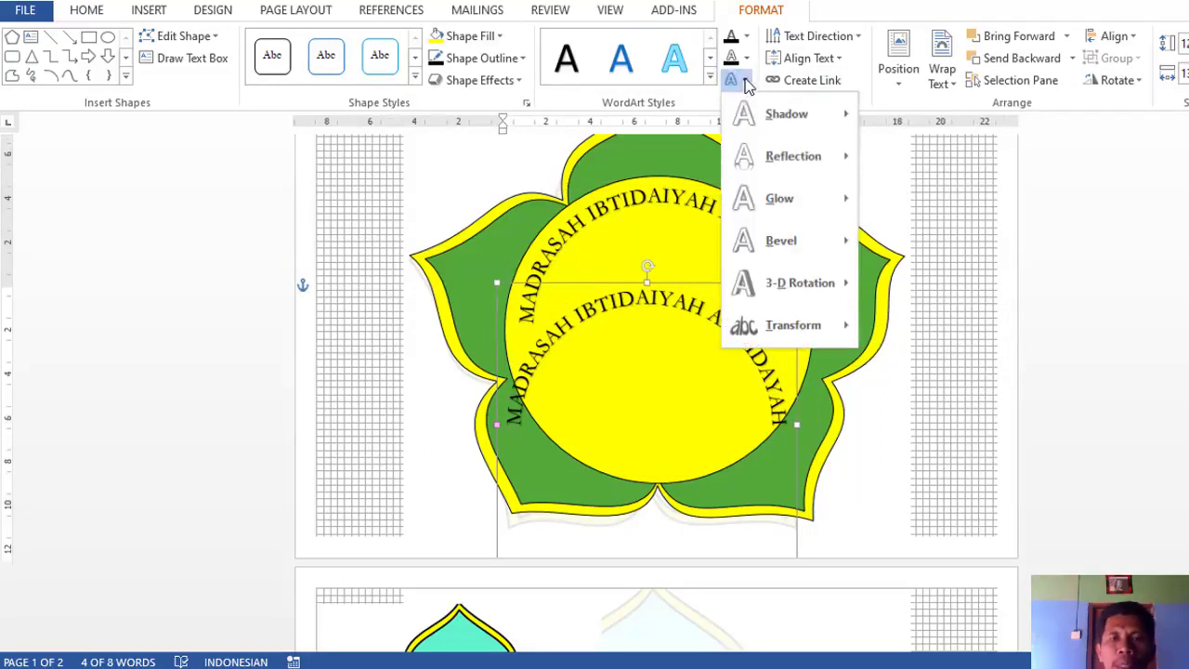
pyautogui.moveTo(791, 325)
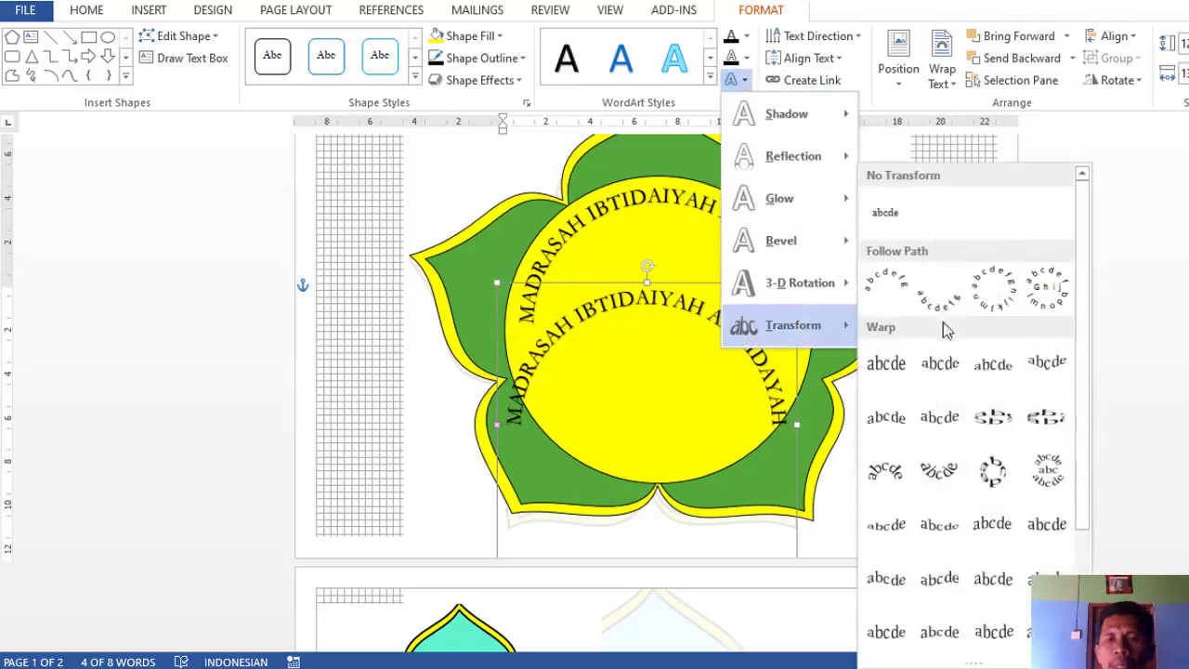
pyautogui.click(938, 296)
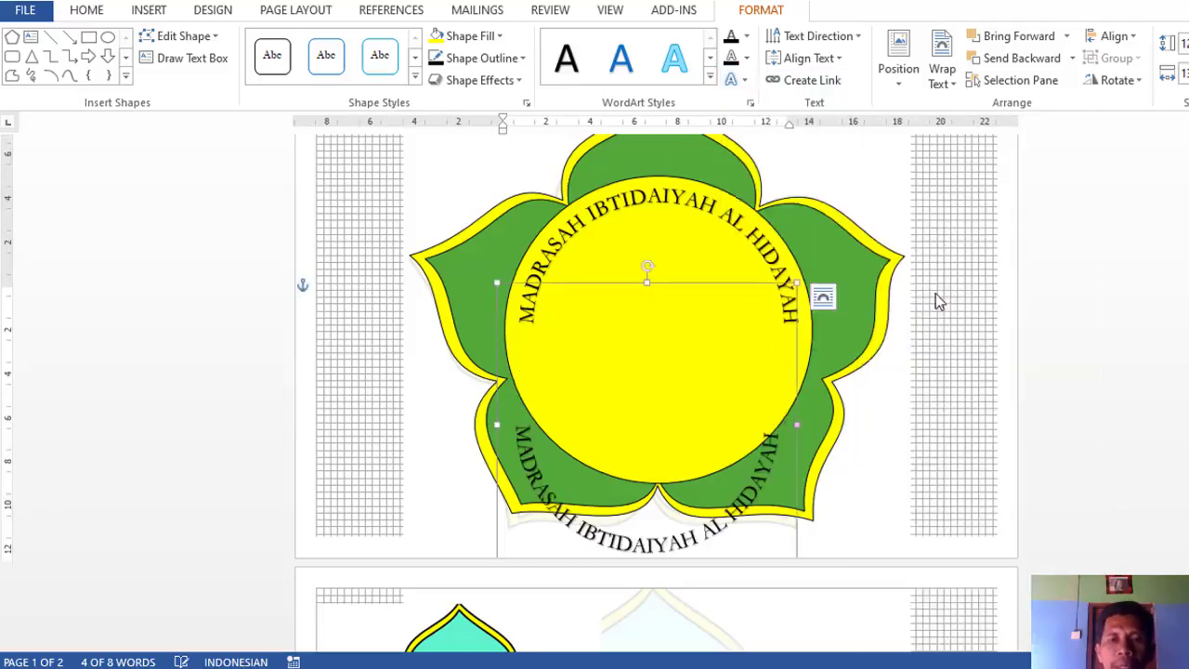
# - Replace the lower copy's text with 'GOSARI UJUNGPANGKAH GRESIK'
pyautogui.tripleClick(673, 562)
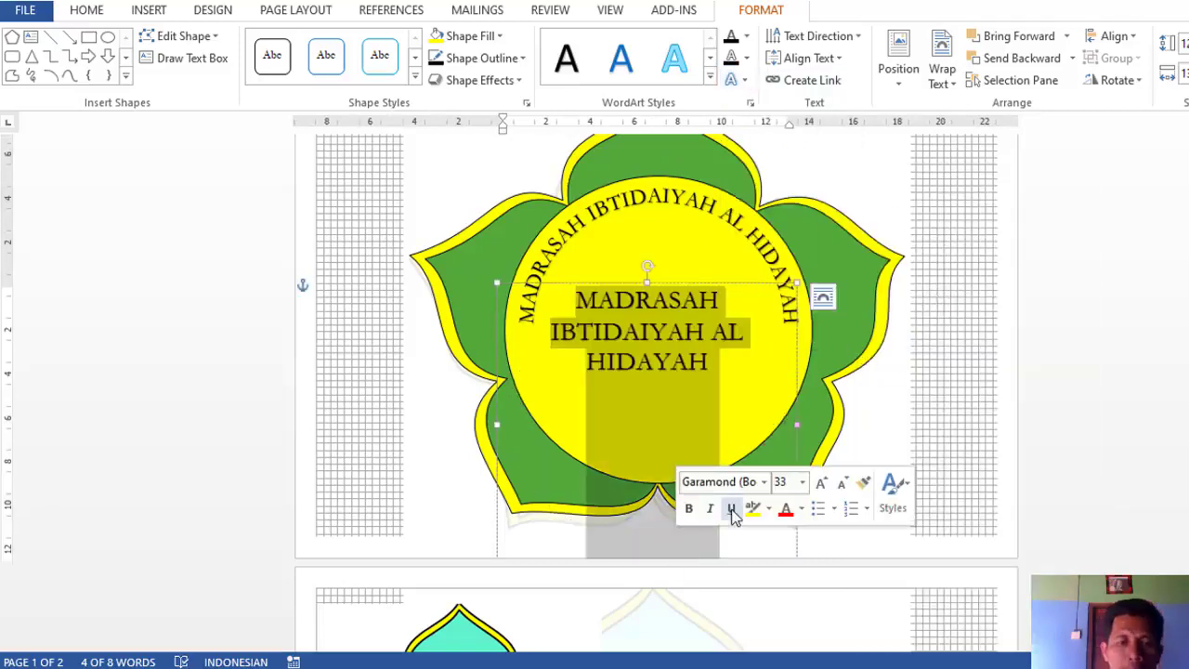
pyautogui.write('G')
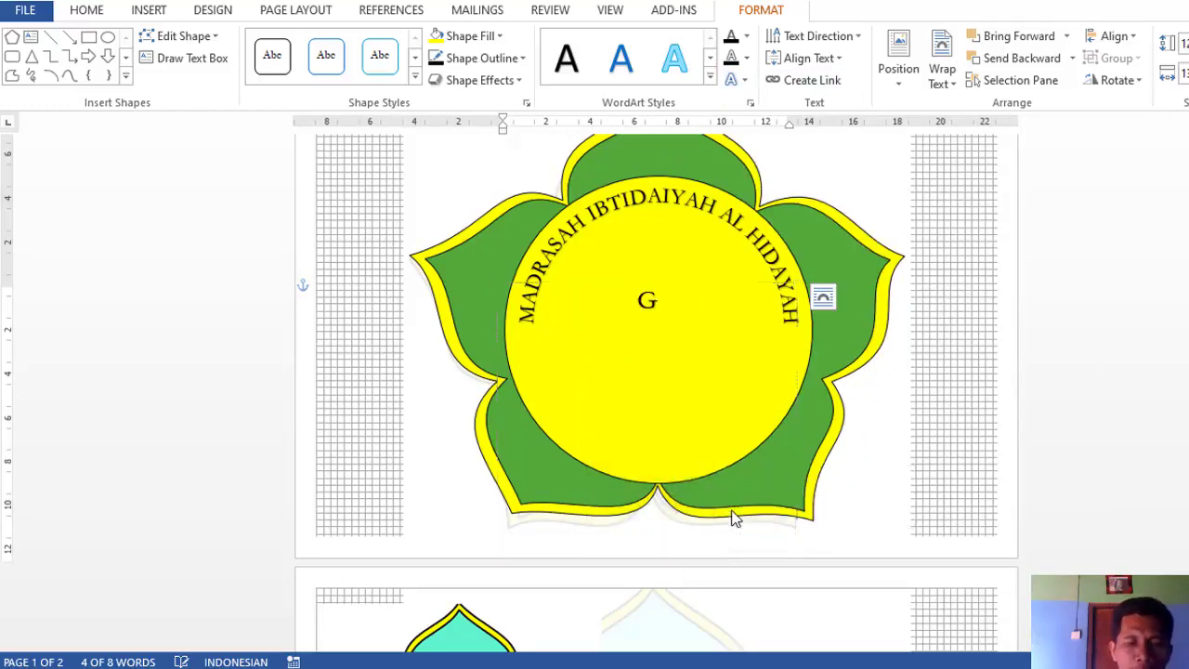
pyautogui.write('OSARI U')
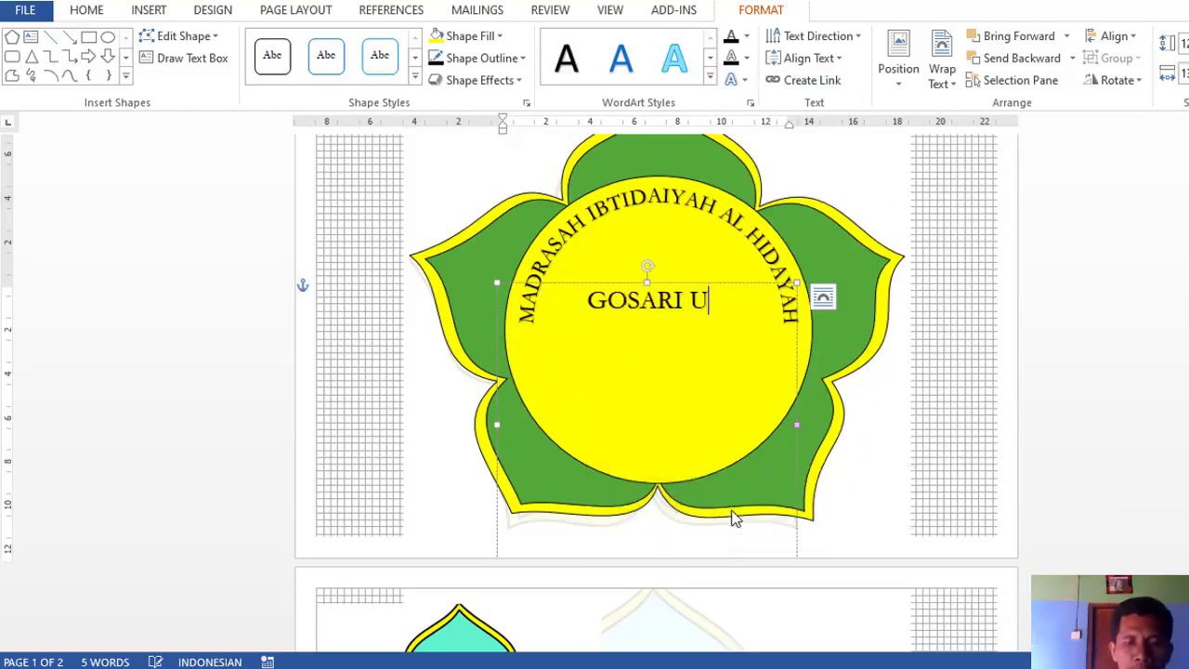
pyautogui.write('JUNGPANGKAH ')
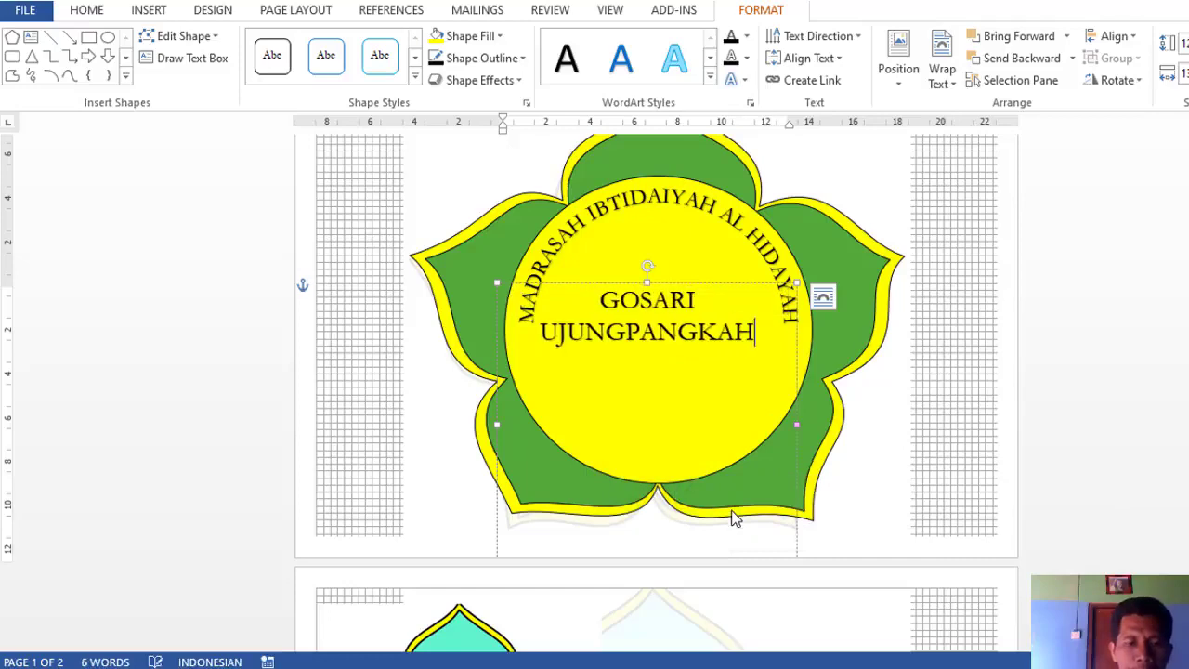
pyautogui.write('GR')
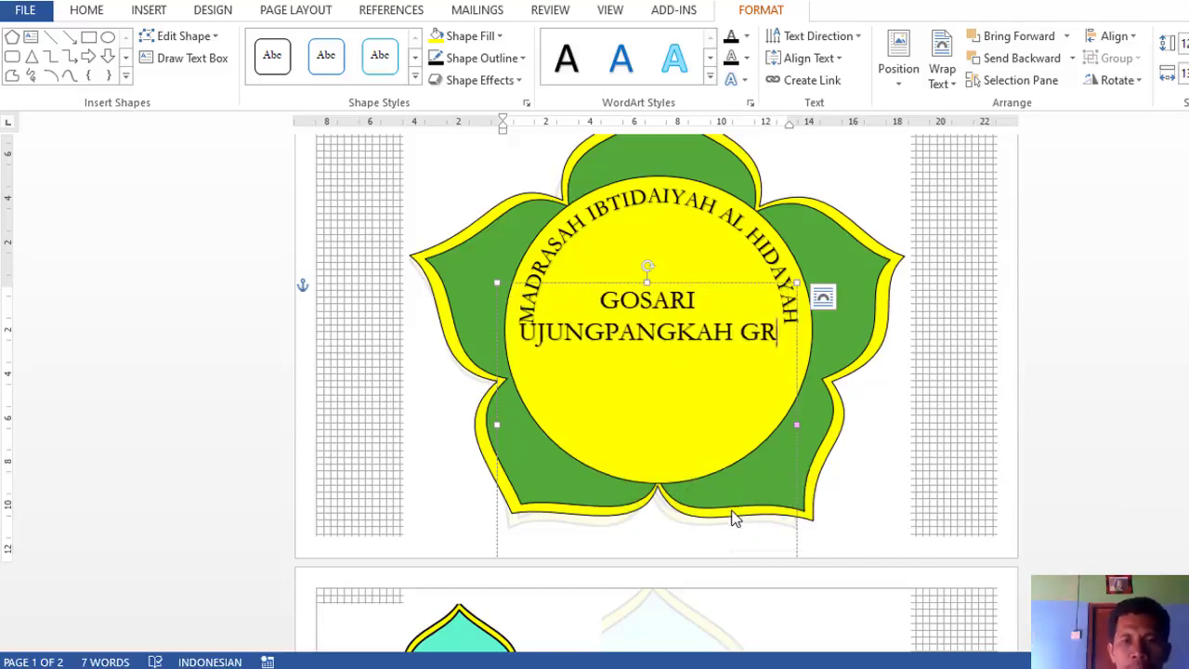
pyautogui.write('SIK')
pyautogui.press('BackSpace')
pyautogui.press('BackSpace')
pyautogui.press('BackSpace')
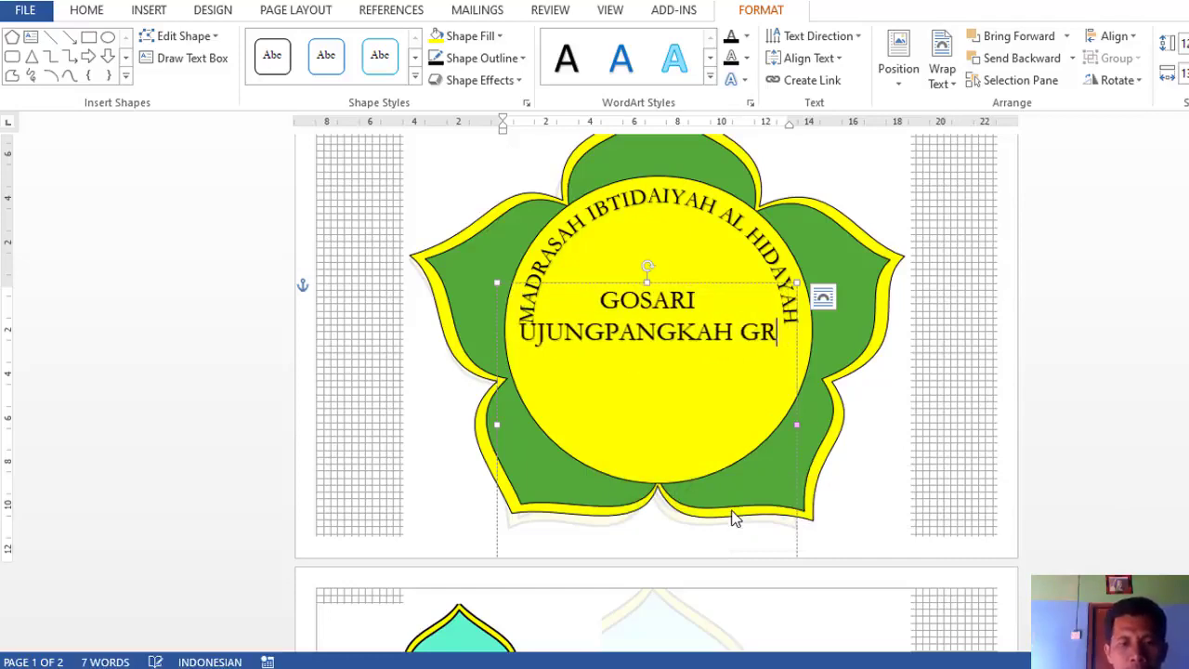
pyautogui.write('ESIK')
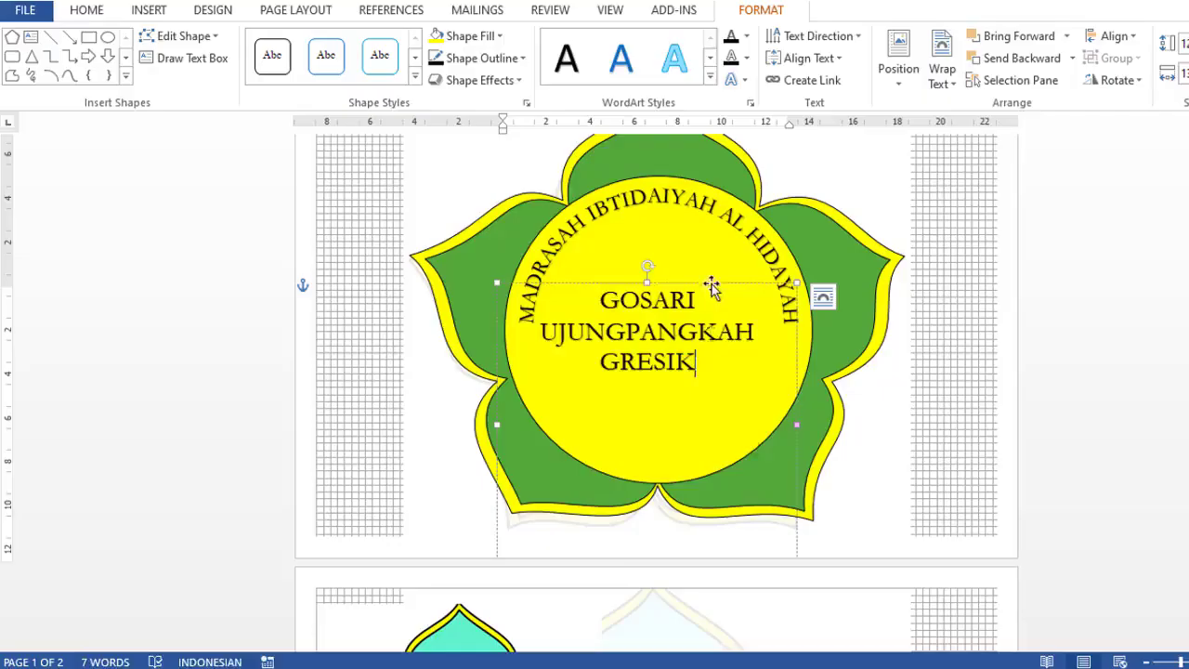
pyautogui.press('Escape')
# - Reshape the address arc's box and apply a new font size to the address text
pyautogui.moveTo(808, 214); pyautogui.dragTo(776, 283)
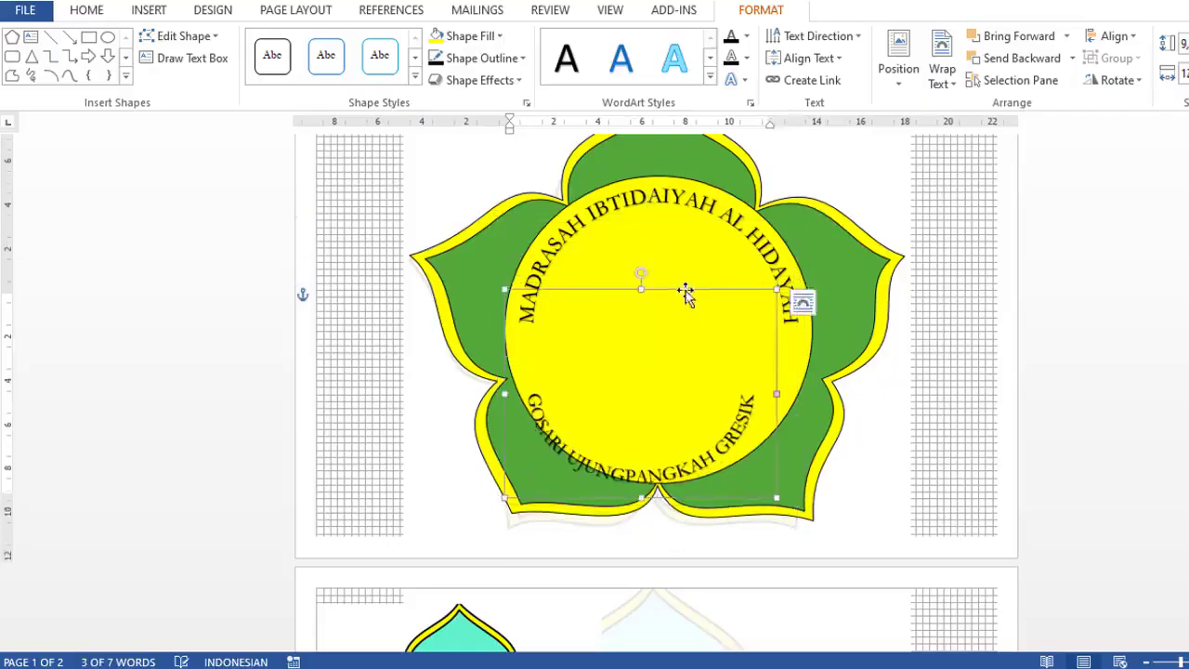
pyautogui.moveTo(687, 283); pyautogui.dragTo(644, 288)
pyautogui.hotkey('ctrl', 'z')
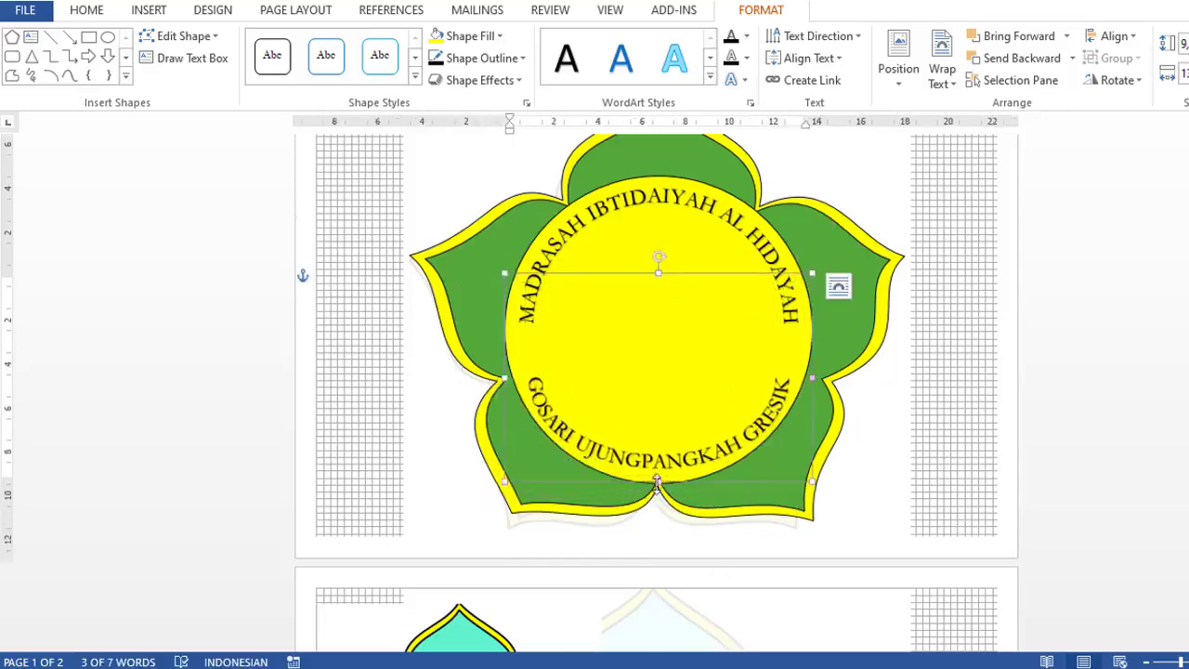
pyautogui.hotkey('ctrl', 'z')
pyautogui.press('Escape')
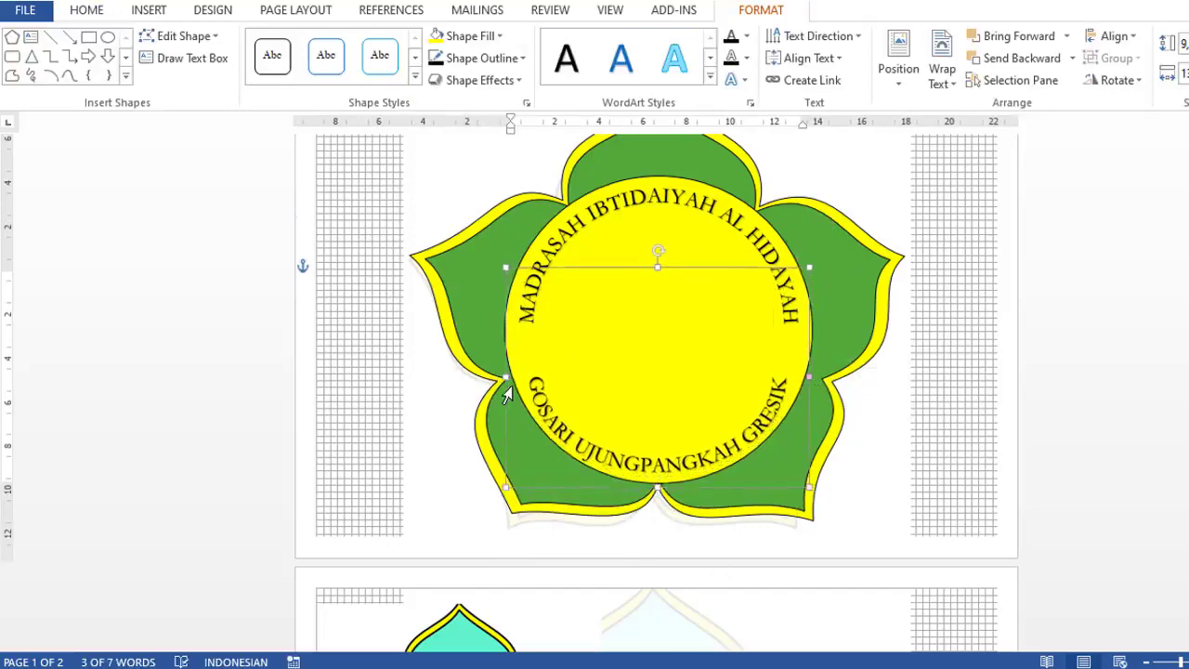
pyautogui.moveTo(506, 394); pyautogui.dragTo(650, 446)
pyautogui.click(149, 11)
pyautogui.click(87, 9)
pyautogui.press('Return')
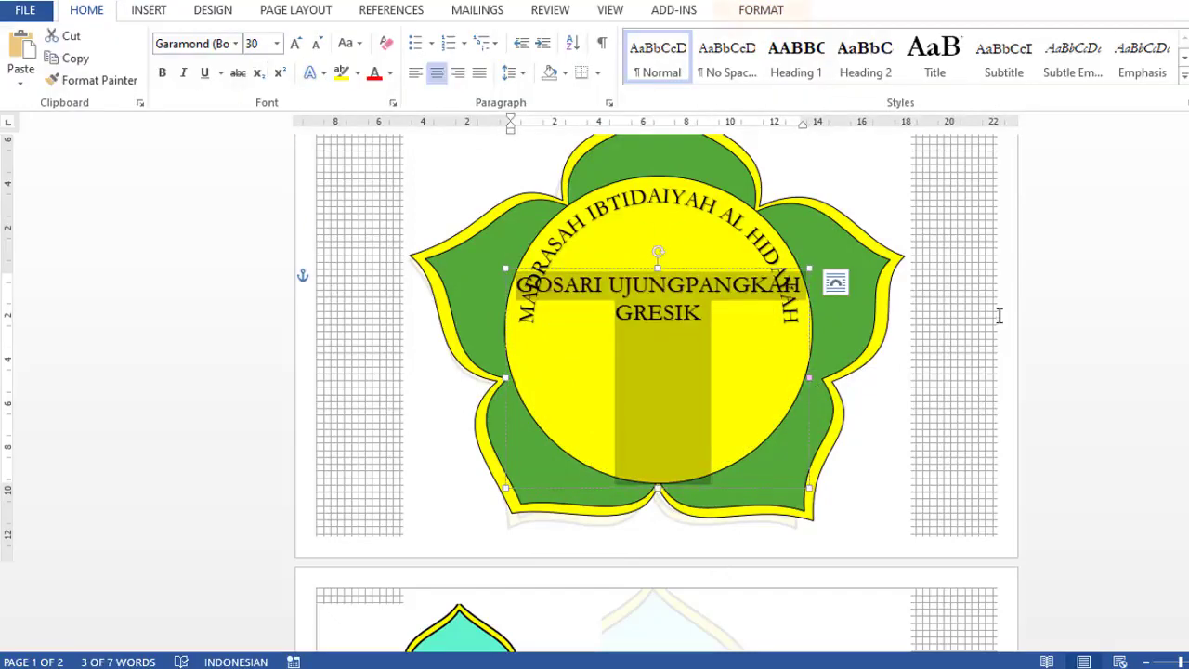
# - Check the arched address on the page and open the File Save As page
pyautogui.click(995, 313)
pyautogui.scroll(-3, 960, 380)
pyautogui.scroll(-3, 968, 361)
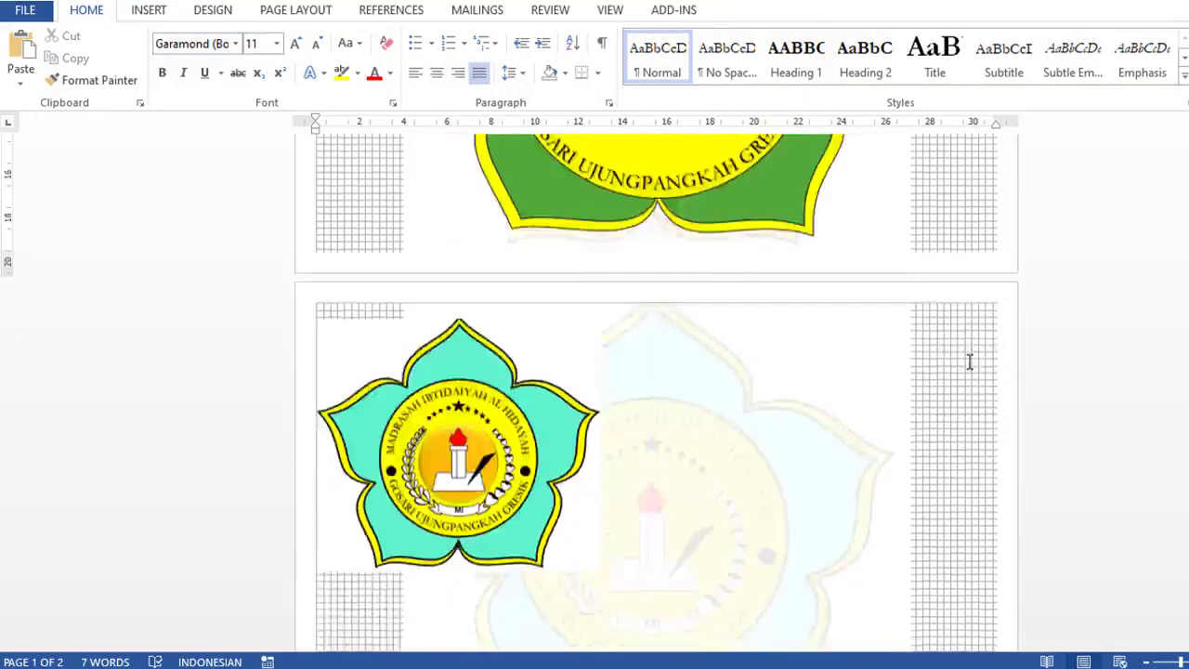
pyautogui.scroll(4, 969, 360)
pyautogui.scroll(-2, 969, 360)
pyautogui.click(38, 11)
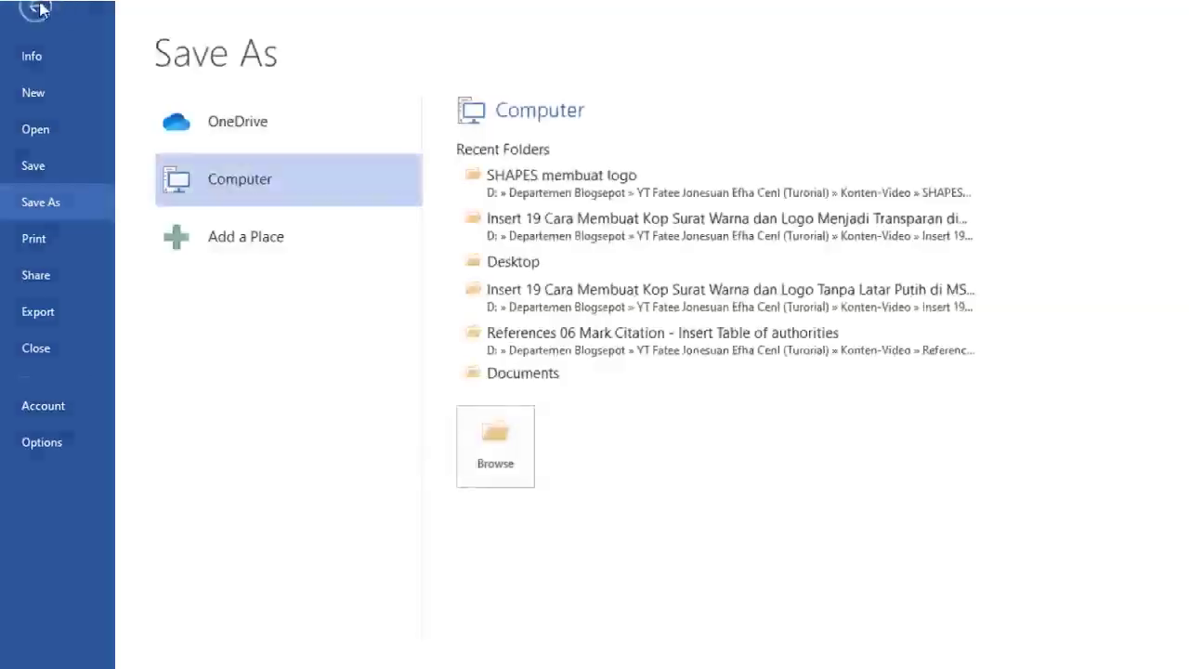
# - Return to the document and draw a small black oval dot on the circle's left side
pyautogui.click(38, 11)
pyautogui.scroll(-2, 786, 512)
pyautogui.scroll(2, 786, 512)
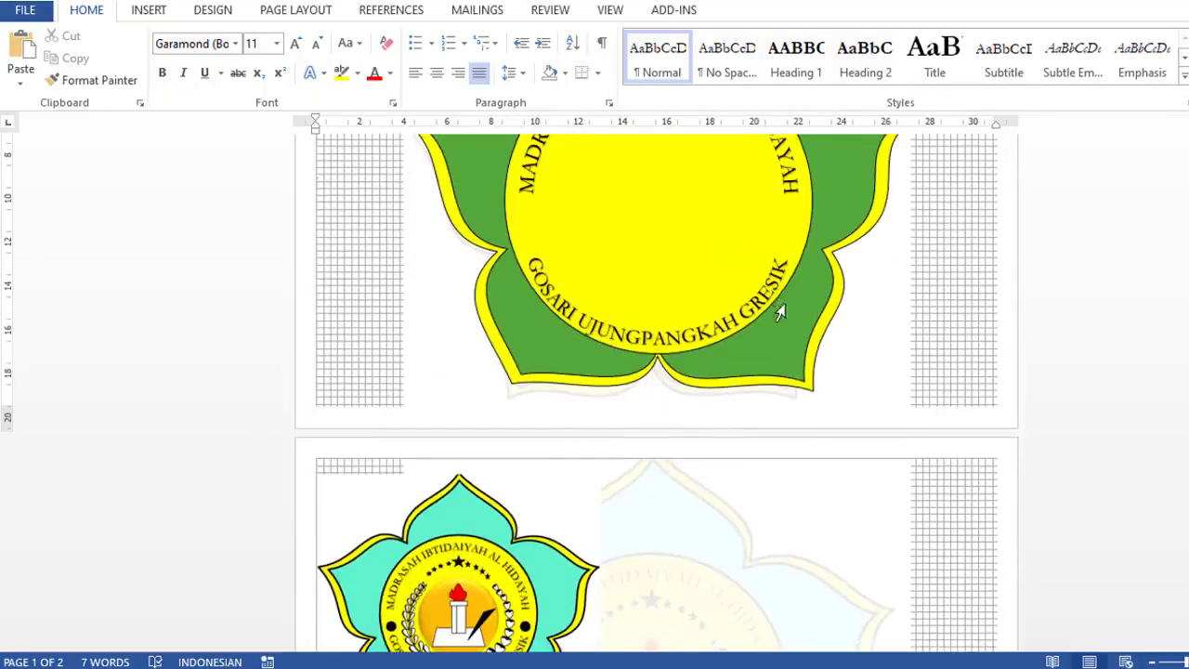
pyautogui.scroll(2, 780, 313)
pyautogui.scroll(-1, 826, 371)
pyautogui.click(149, 9)
pyautogui.click(260, 69)
pyautogui.click(263, 519)
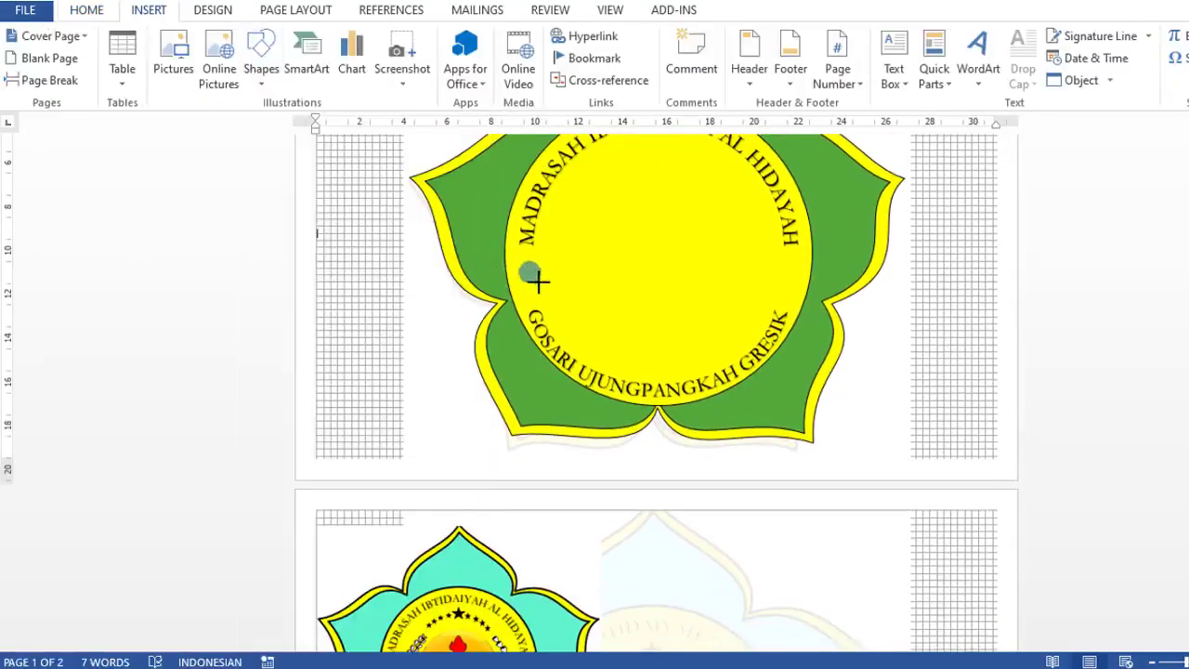
pyautogui.moveTo(518, 261); pyautogui.dragTo(539, 281)
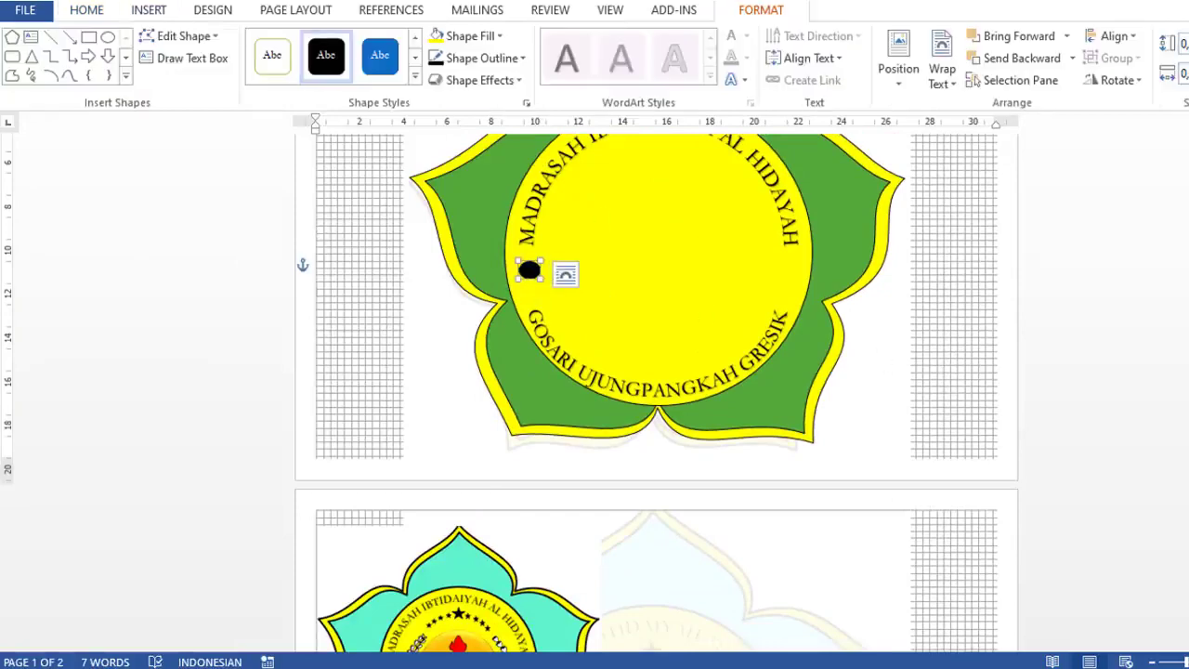
# - Duplicate the dot onto the circle's right side, then select the address text
pyautogui.hotkey('ctrl', 'c')
pyautogui.hotkey('ctrl', 'v')
pyautogui.moveTo(531, 271); pyautogui.dragTo(795, 268)
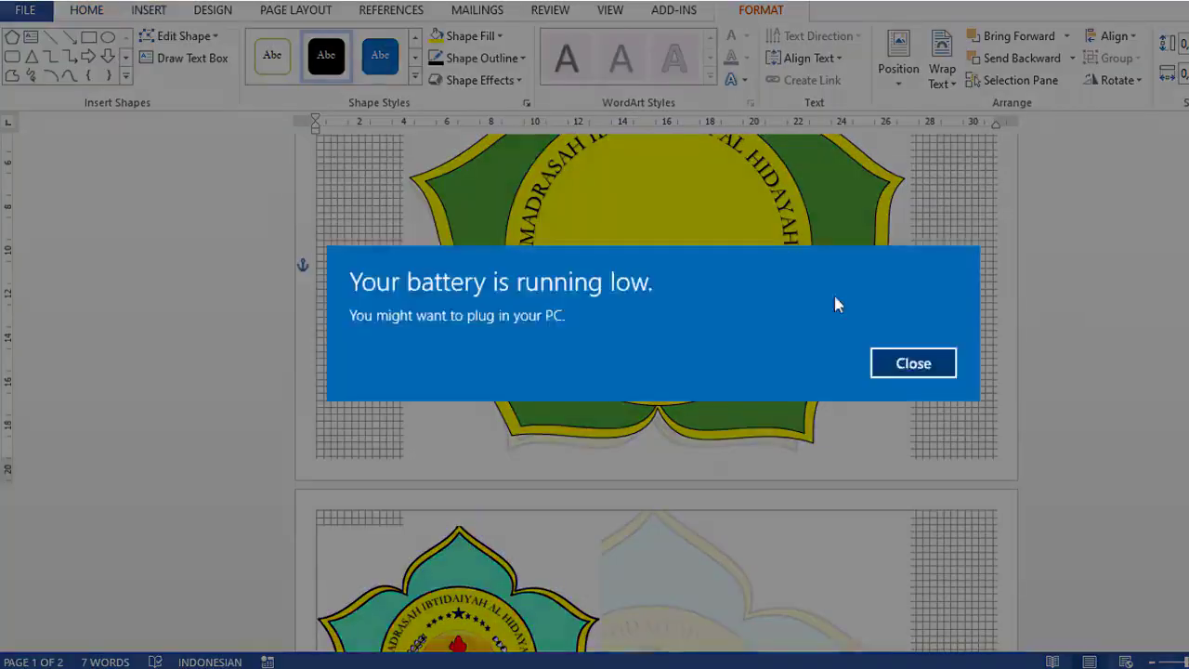
pyautogui.tripleClick(769, 383)
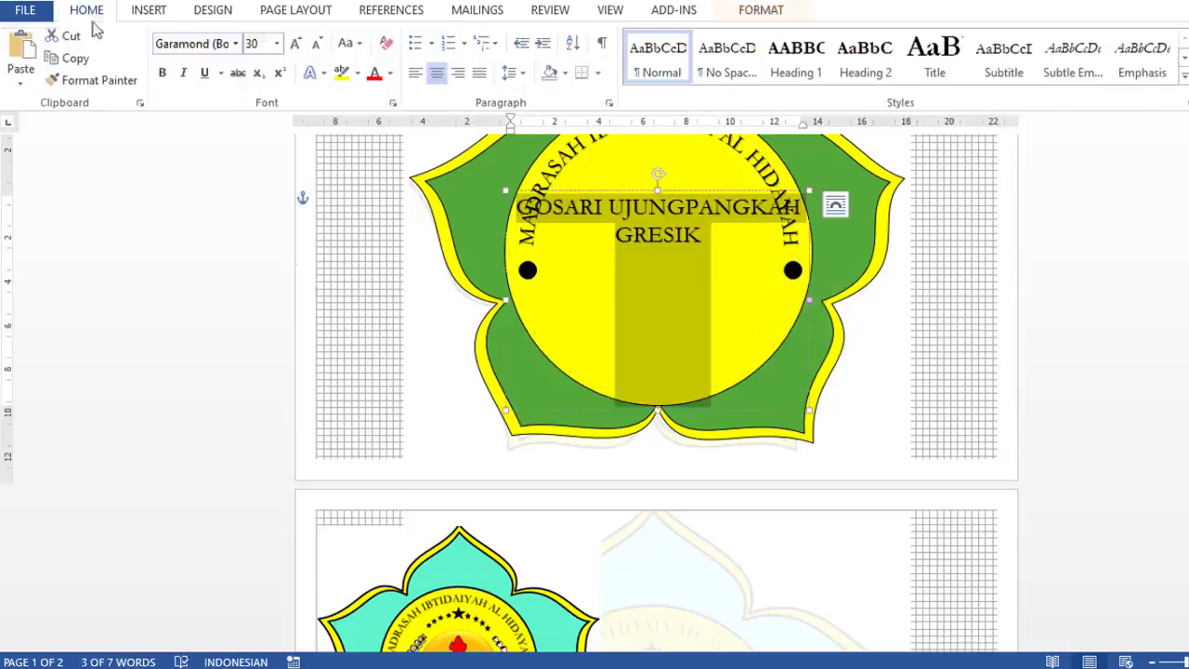
# - Set the address text to size 35 and enlarge its WordArt frame
pyautogui.press('Return')
pyautogui.click(815, 306)
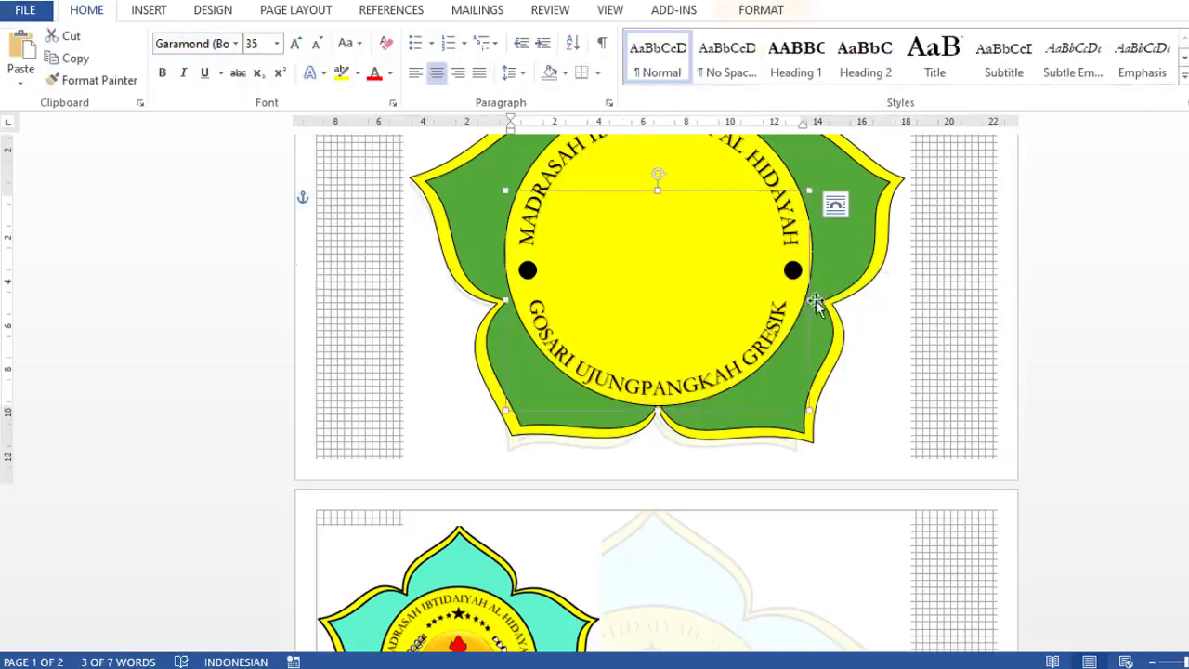
pyautogui.moveTo(502, 299); pyautogui.dragTo(494, 299)
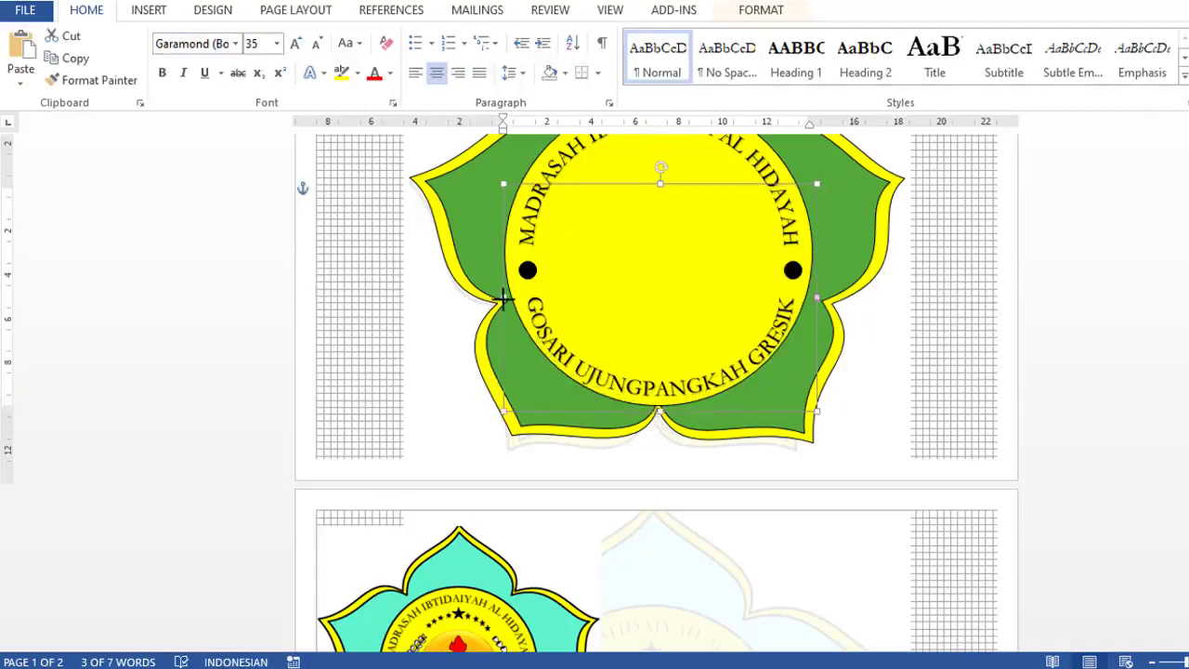
pyautogui.moveTo(499, 300); pyautogui.dragTo(502, 300)
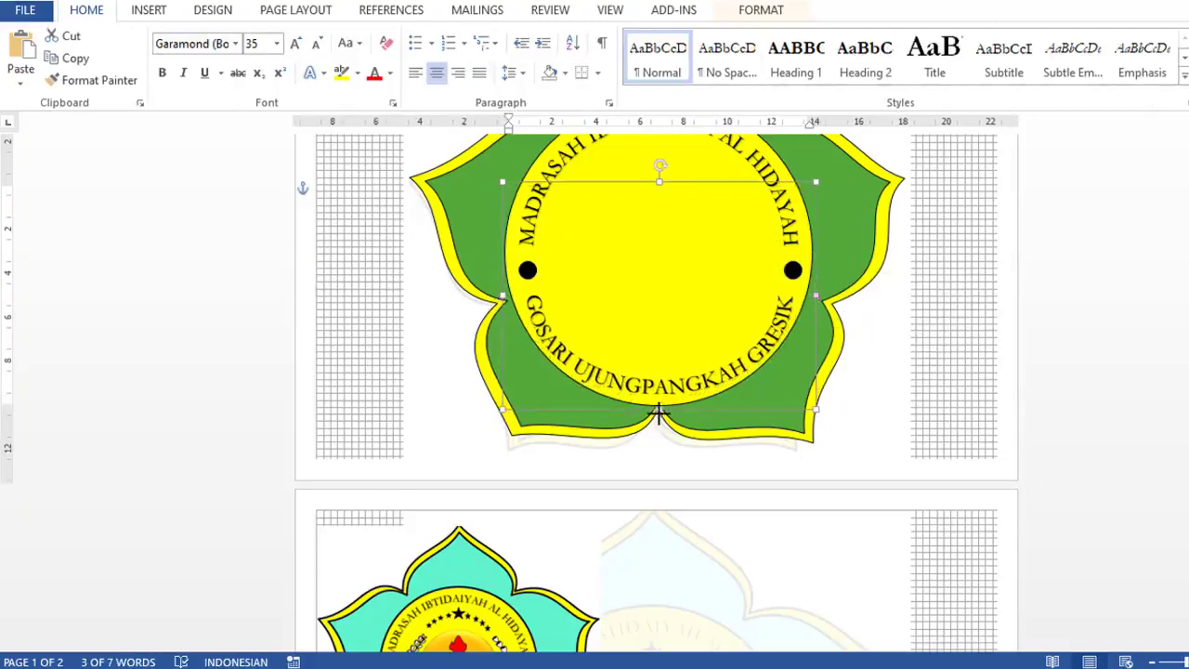
pyautogui.moveTo(658, 412); pyautogui.dragTo(658, 416)
pyautogui.moveTo(499, 296); pyautogui.dragTo(494, 296)
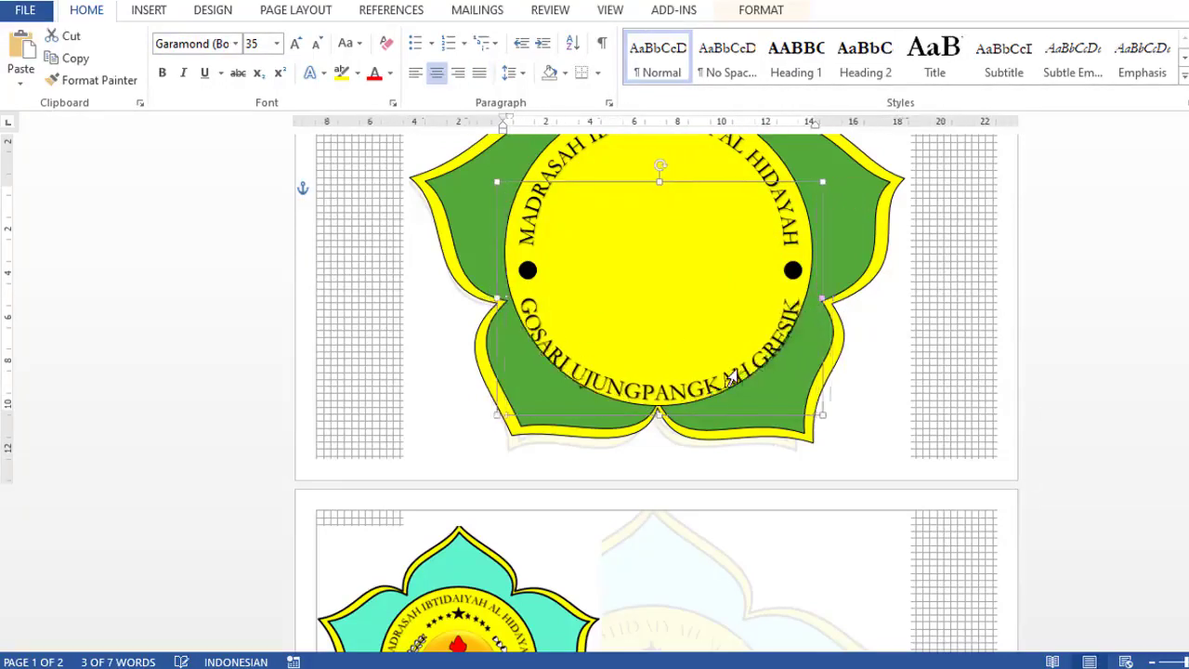
pyautogui.moveTo(658, 414); pyautogui.dragTo(659, 419)
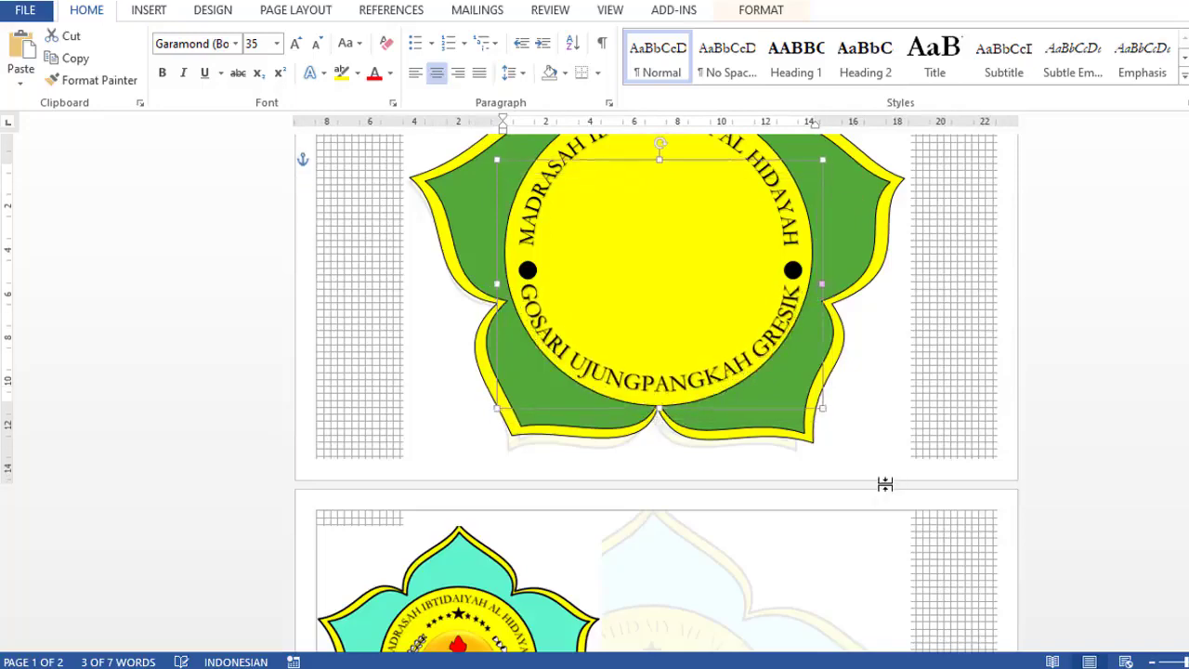
# - Reduce the address text to size 30 and adjust the frame so it hugs the circle
pyautogui.hotkey('ctrl', 'a')
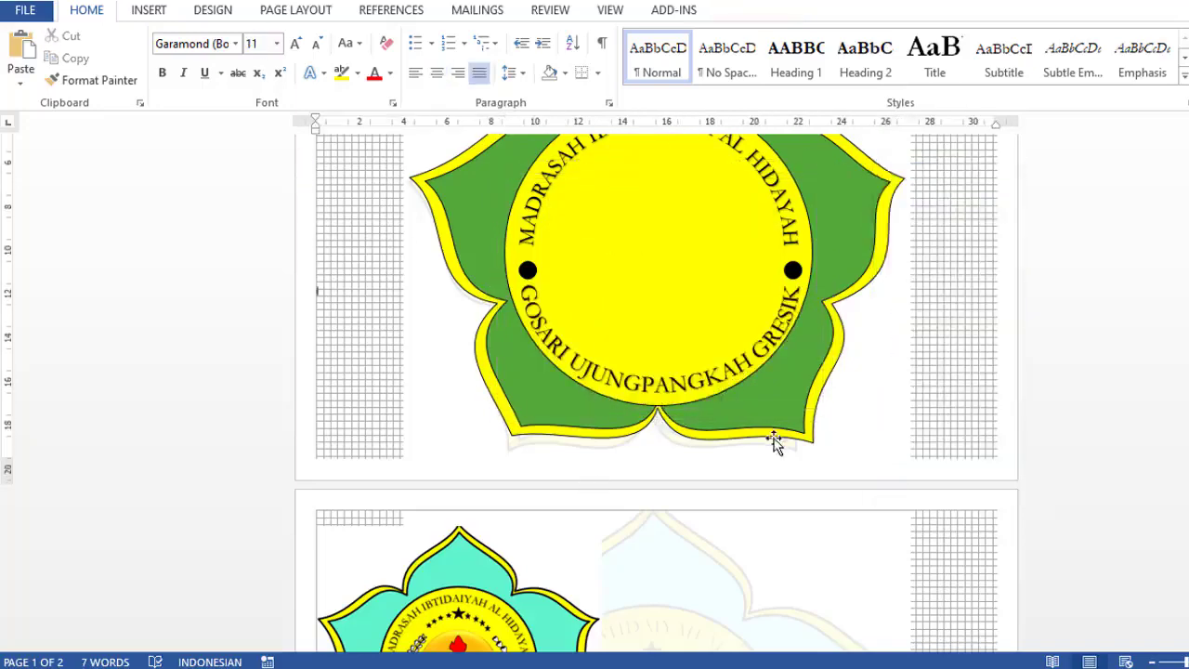
pyautogui.click(260, 44)
pyautogui.press('Return')
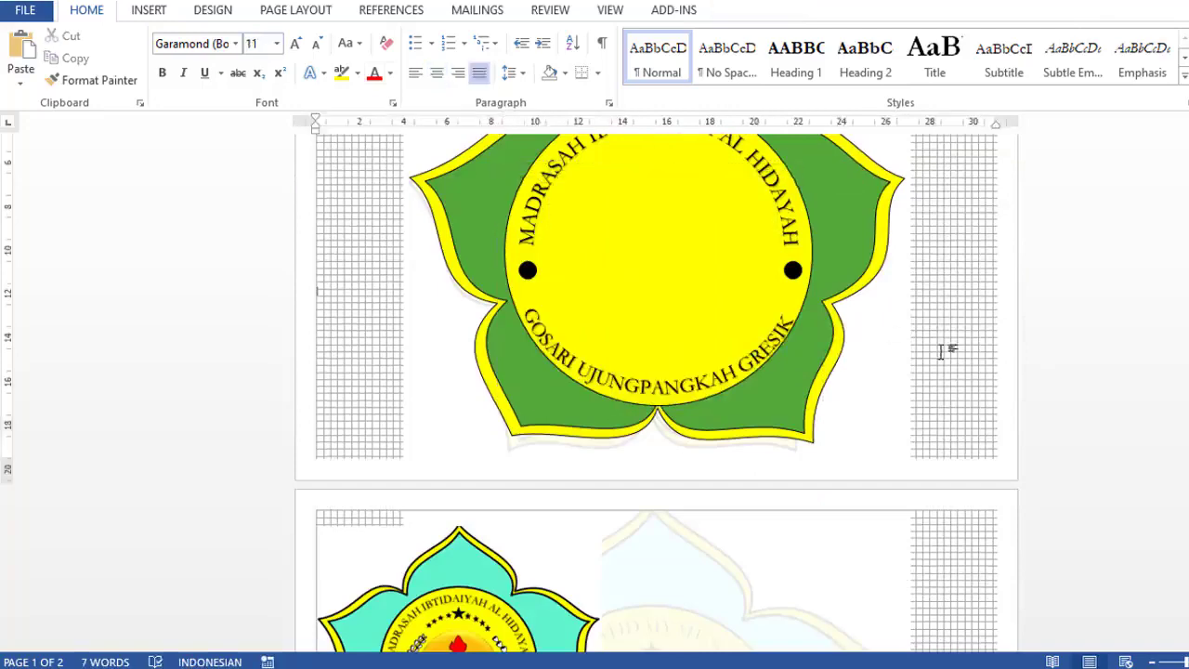
pyautogui.click(496, 288)
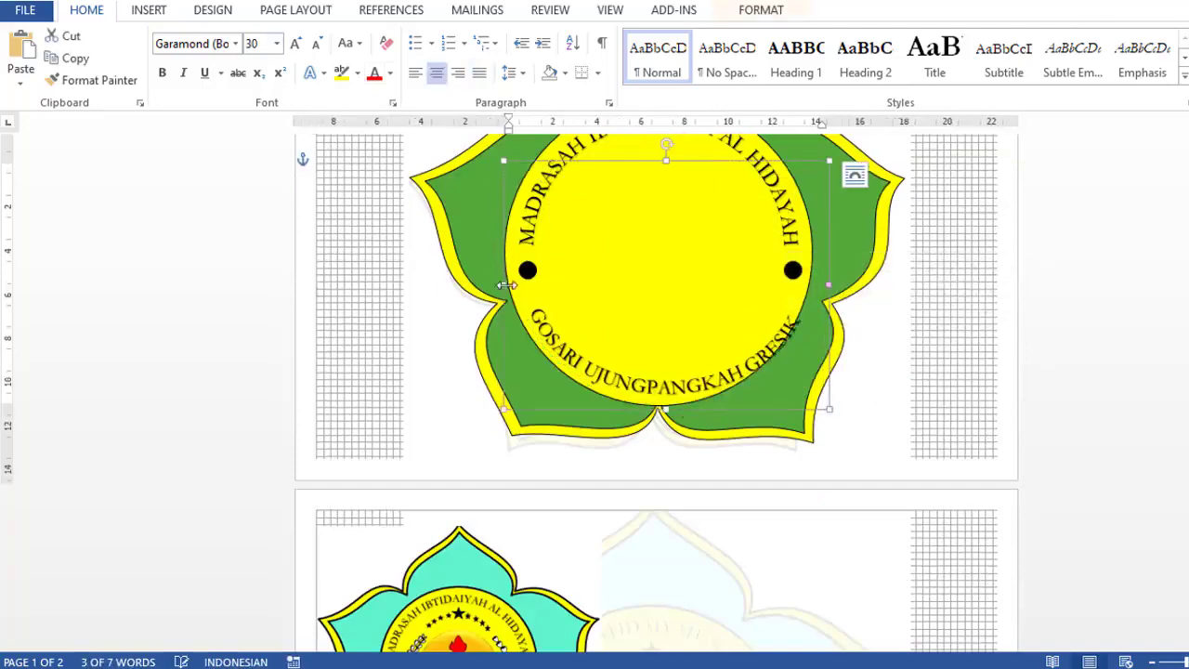
pyautogui.click(957, 413)
pyautogui.click(659, 436)
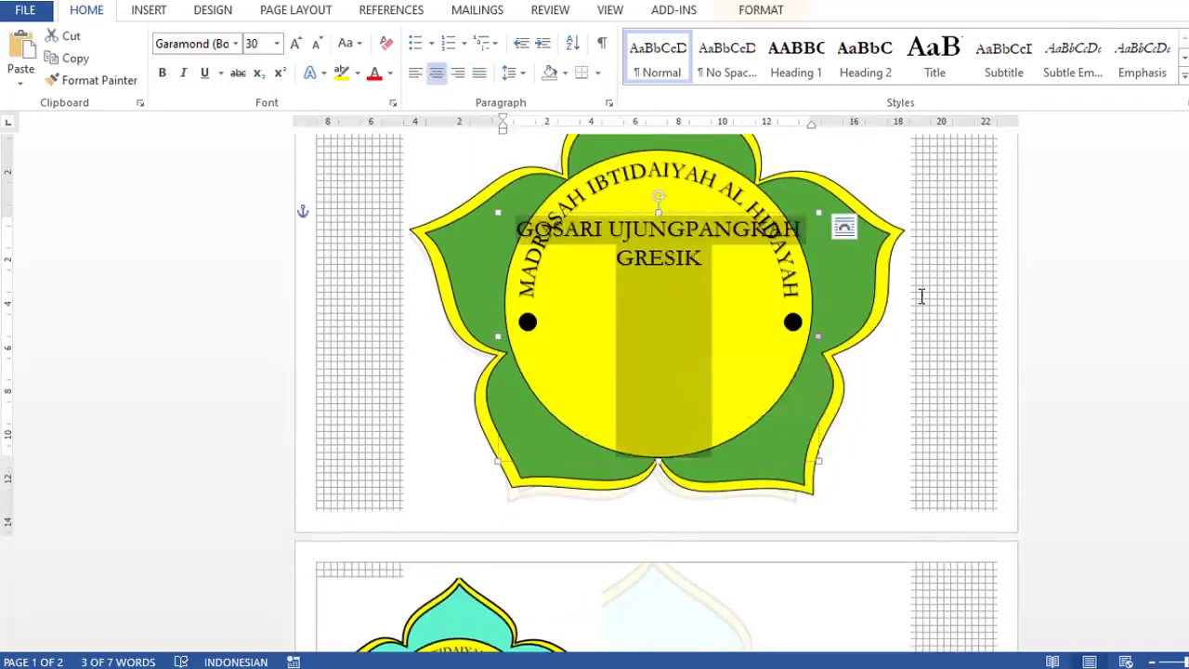
pyautogui.press('Escape')
pyautogui.moveTo(658, 469); pyautogui.dragTo(672, 470)
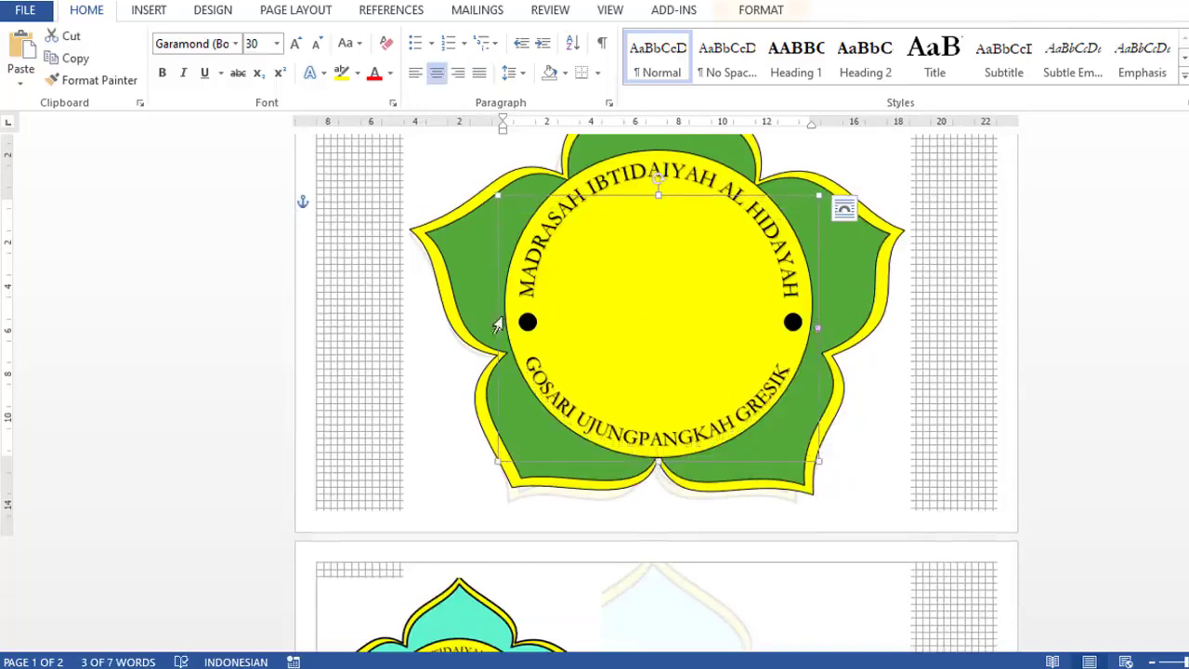
# - Lower the left and right black dots slightly so they sit level
pyautogui.click(619, 379)
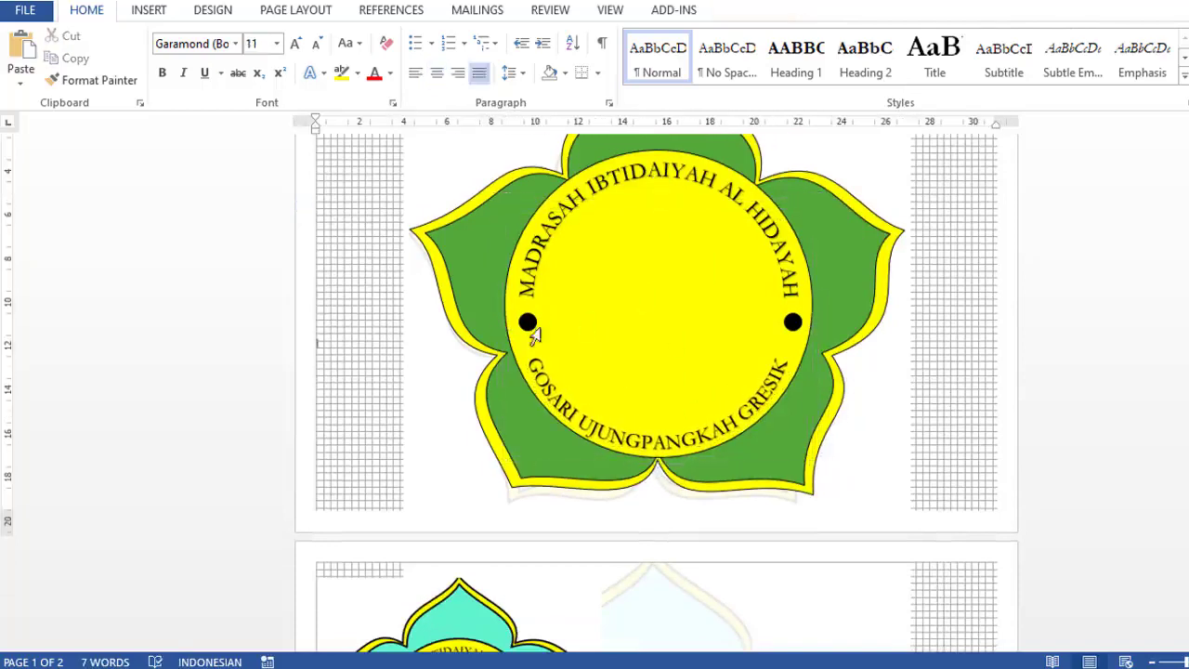
pyautogui.moveTo(528, 322); pyautogui.dragTo(527, 329)
pyautogui.click(792, 321)
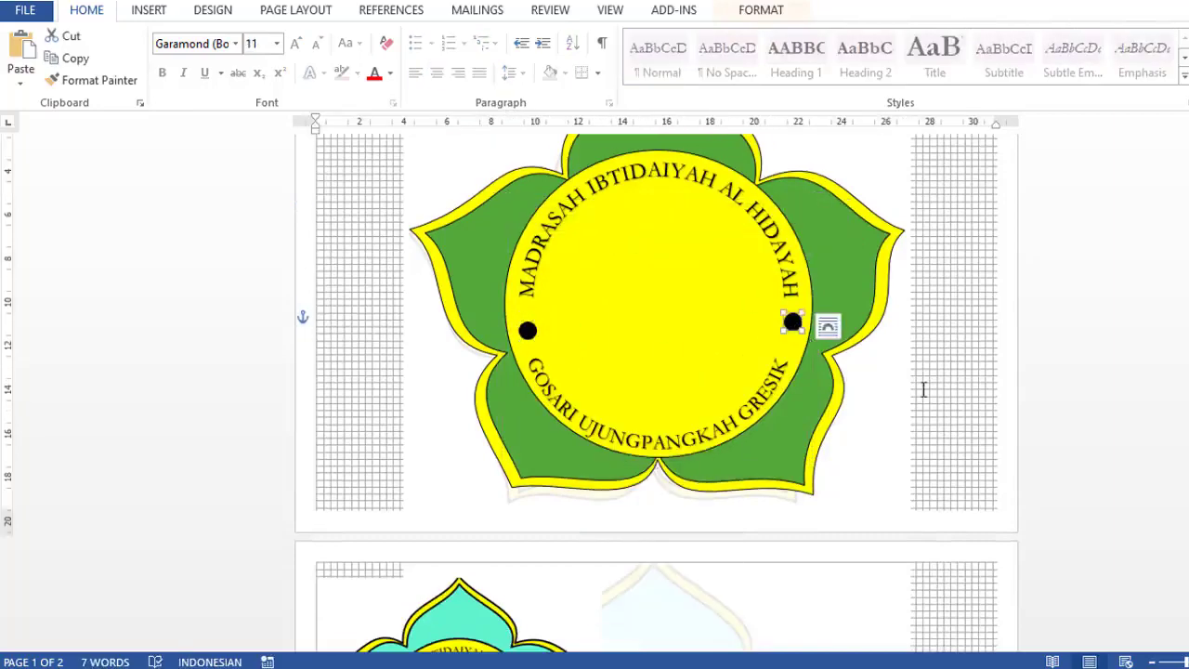
pyautogui.moveTo(792, 322); pyautogui.dragTo(793, 328)
pyautogui.click(910, 369)
pyautogui.scroll(-1, 911, 369)
pyautogui.scroll(2, 815, 376)
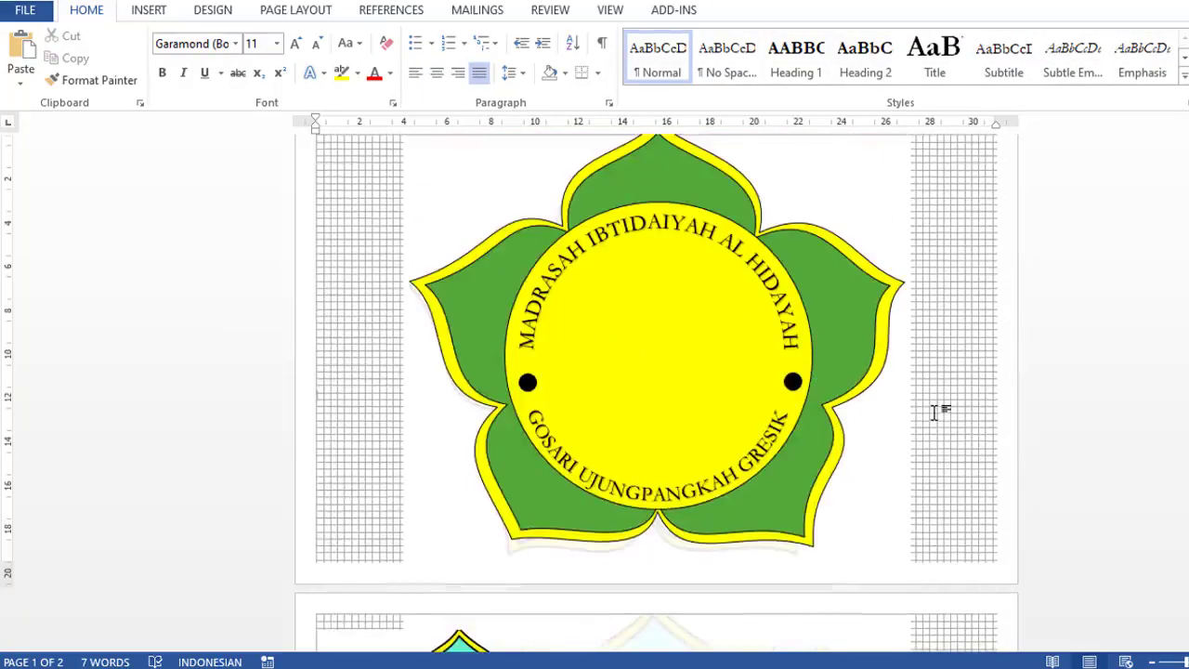
# - Scroll down to view the turquoise reference logo on page 2, then show the Insert tab
pyautogui.scroll(-3, 929, 414)
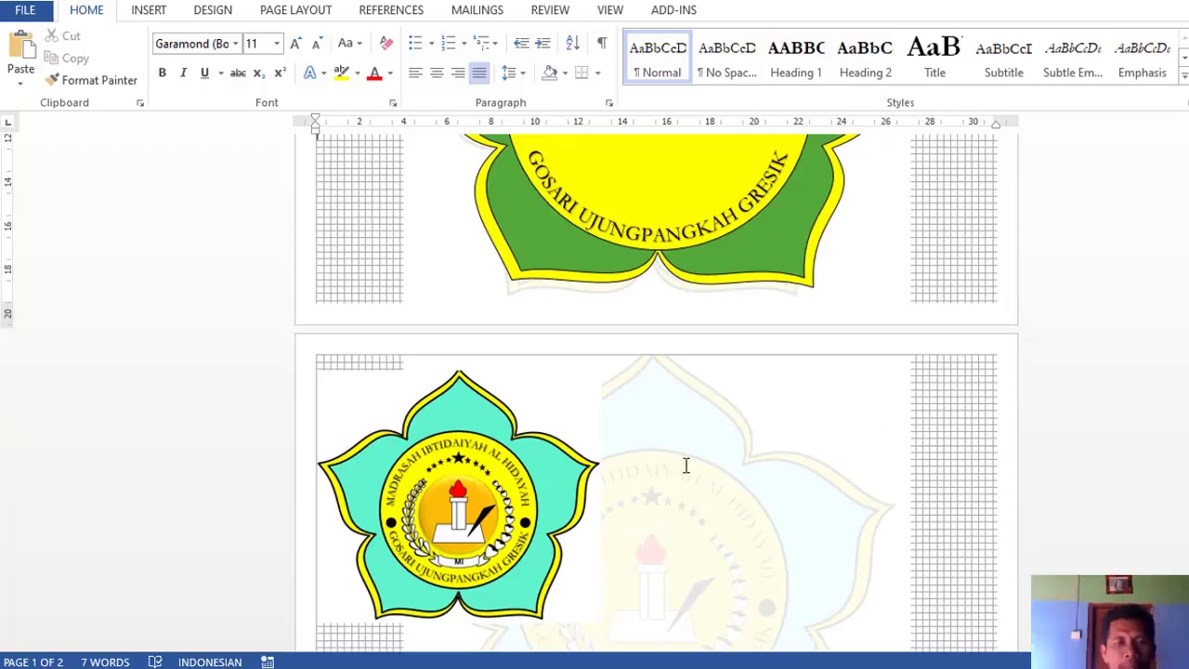
pyautogui.scroll(-1, 685, 469)
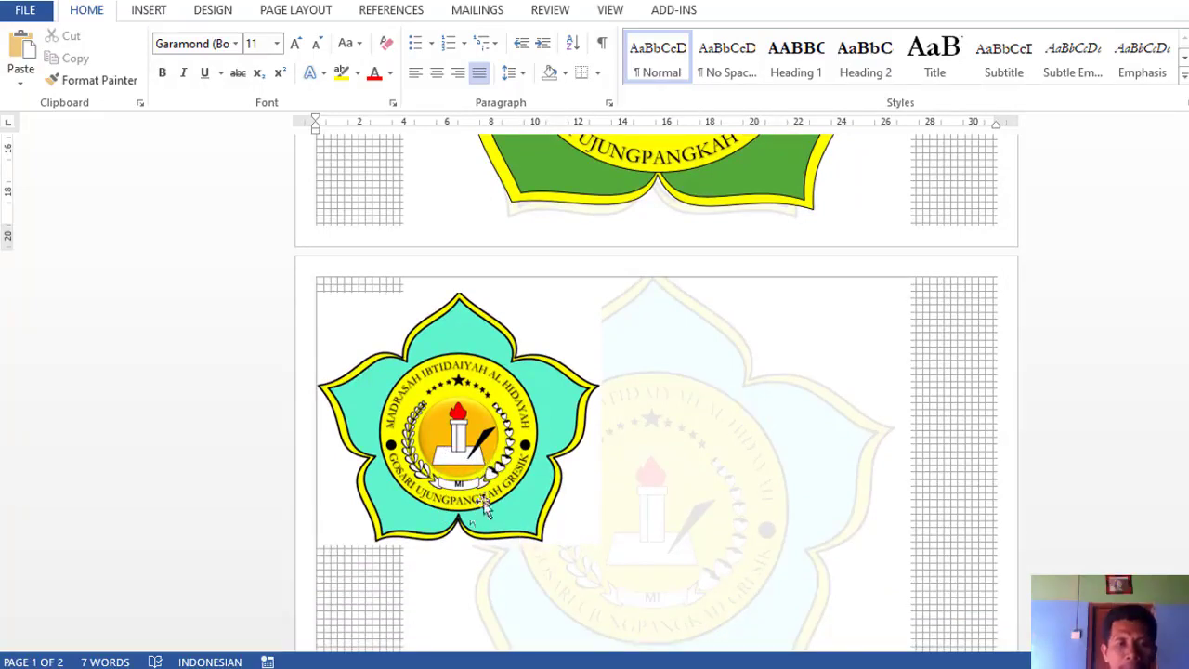
pyautogui.scroll(-1, 708, 388)
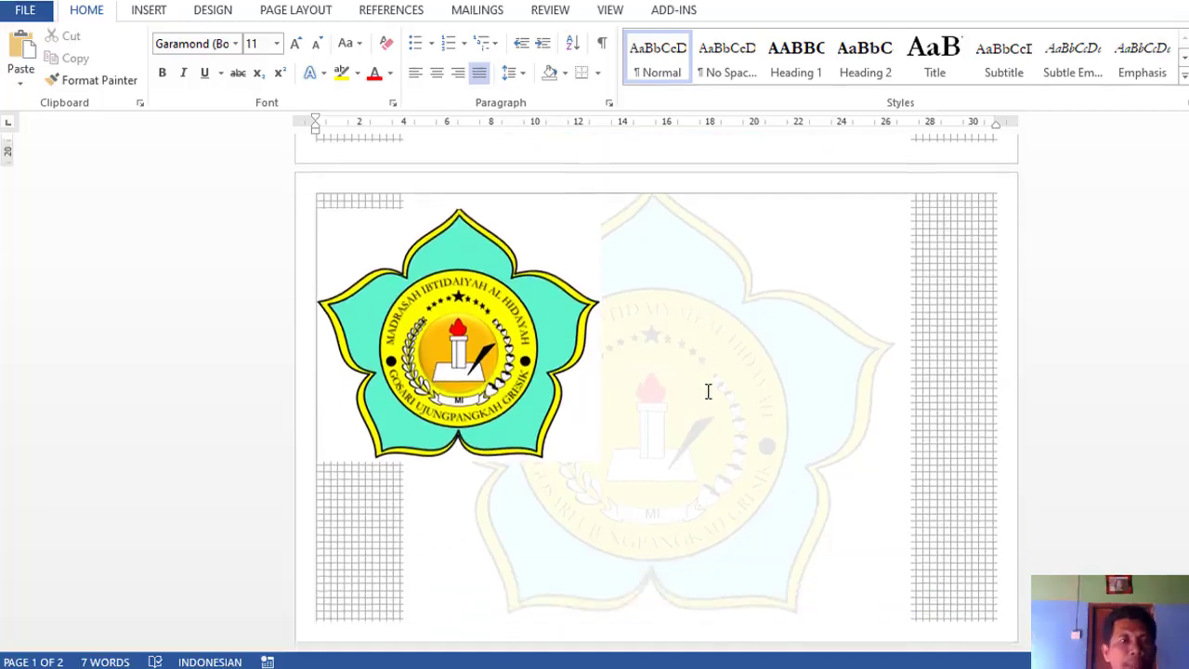
pyautogui.click(149, 11)
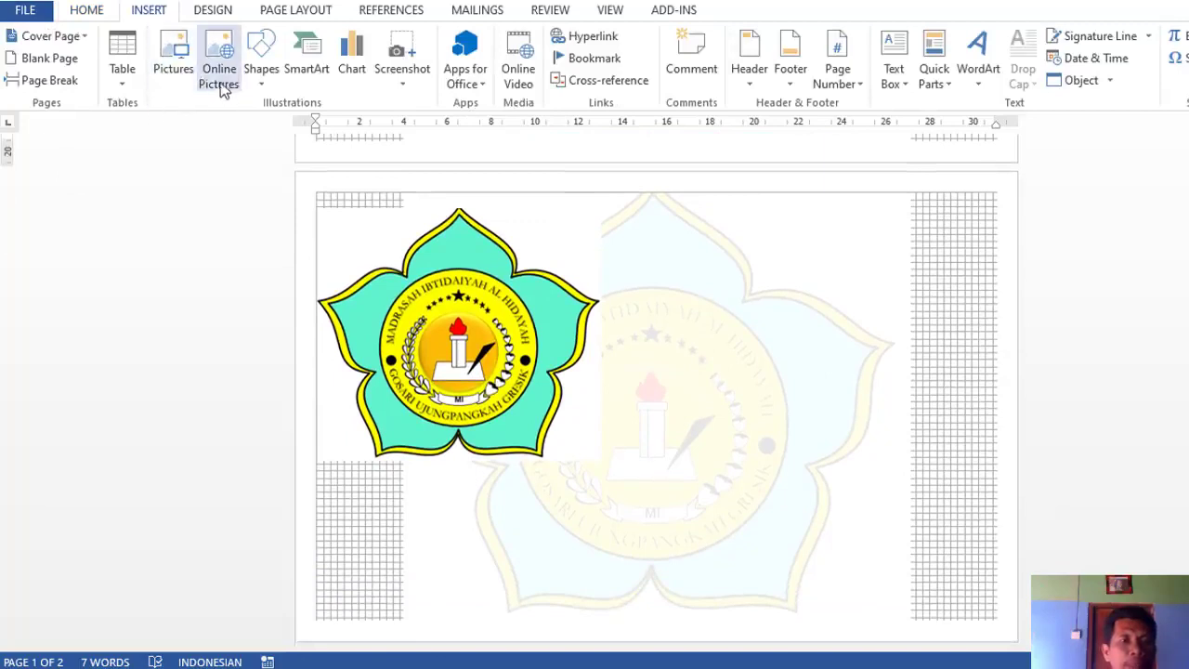
# - Draw a blue ribbon banner shape from the Shapes gallery near the bottom of page 2
pyautogui.click(262, 88)
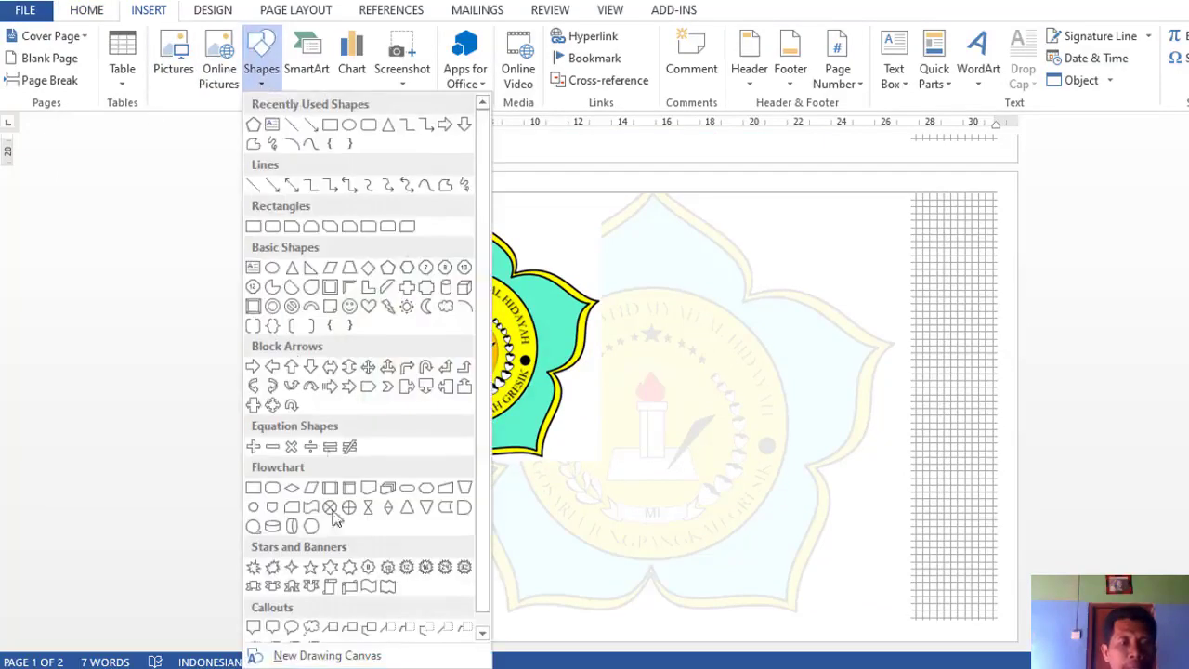
pyautogui.click(310, 586)
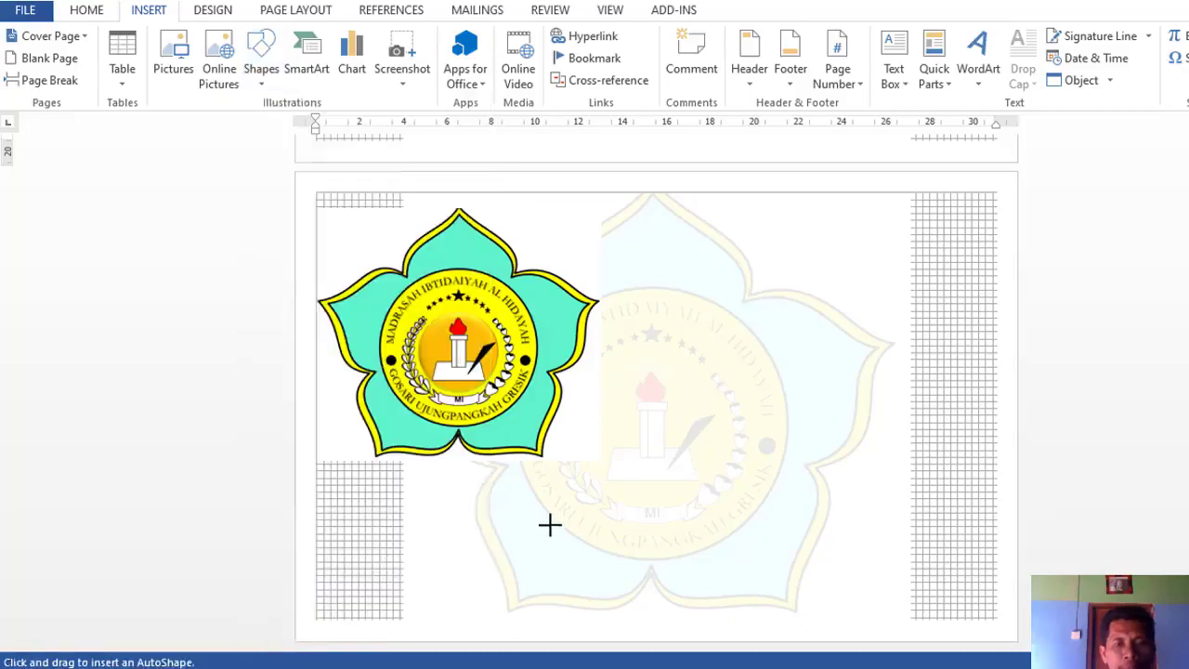
pyautogui.moveTo(549, 523)
pyautogui.mouseDown()
pyautogui.moveTo(656, 563)
pyautogui.moveTo(786, 574)
pyautogui.moveTo(797, 594)
pyautogui.mouseUp()
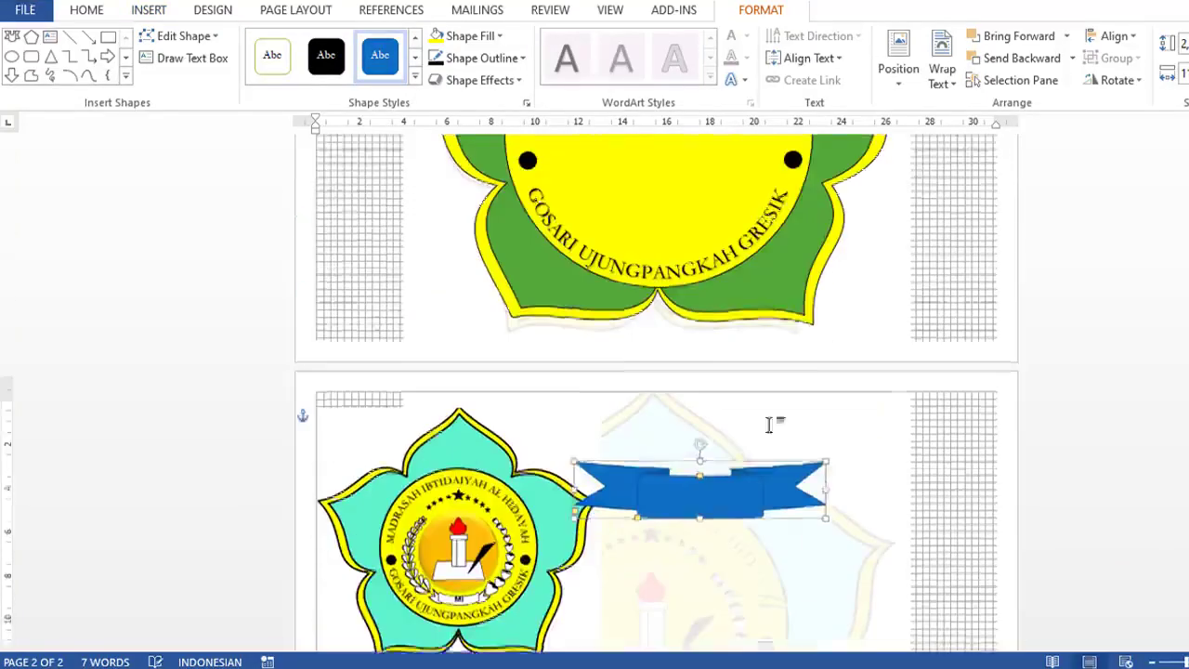
pyautogui.moveTo(772, 419); pyautogui.dragTo(738, 372)
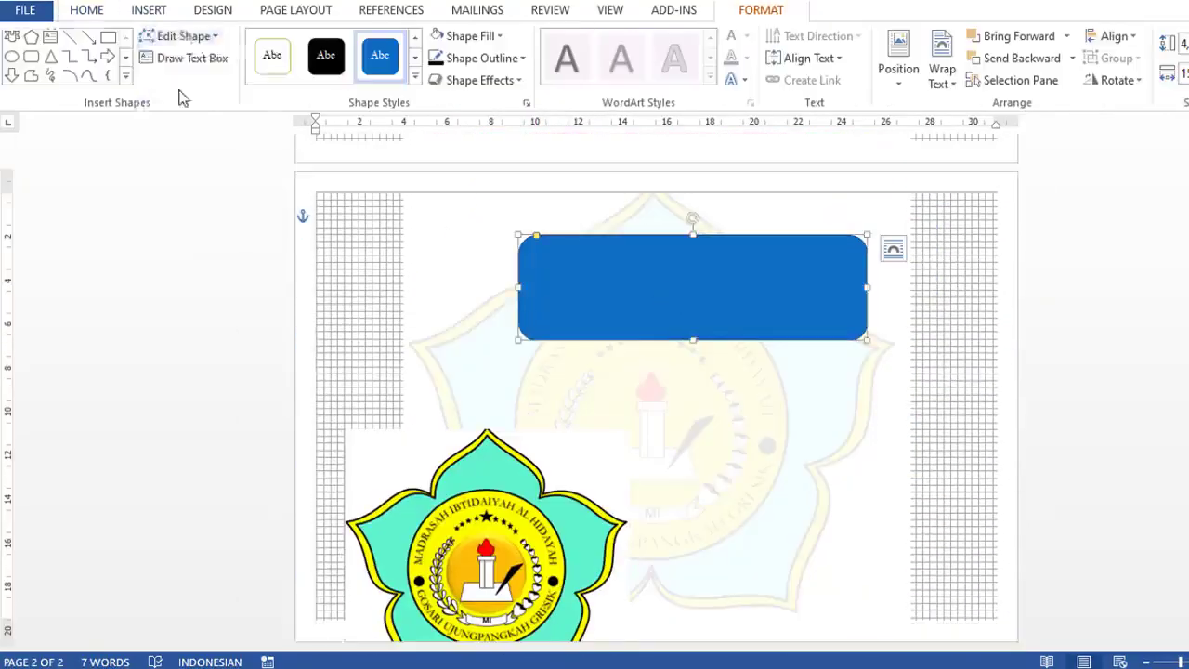
# - Edit the rectangle's points to curve its top and bottom edges into a bowed band
pyautogui.click(183, 35)
pyautogui.moveTo(696, 340); pyautogui.dragTo(594, 359)
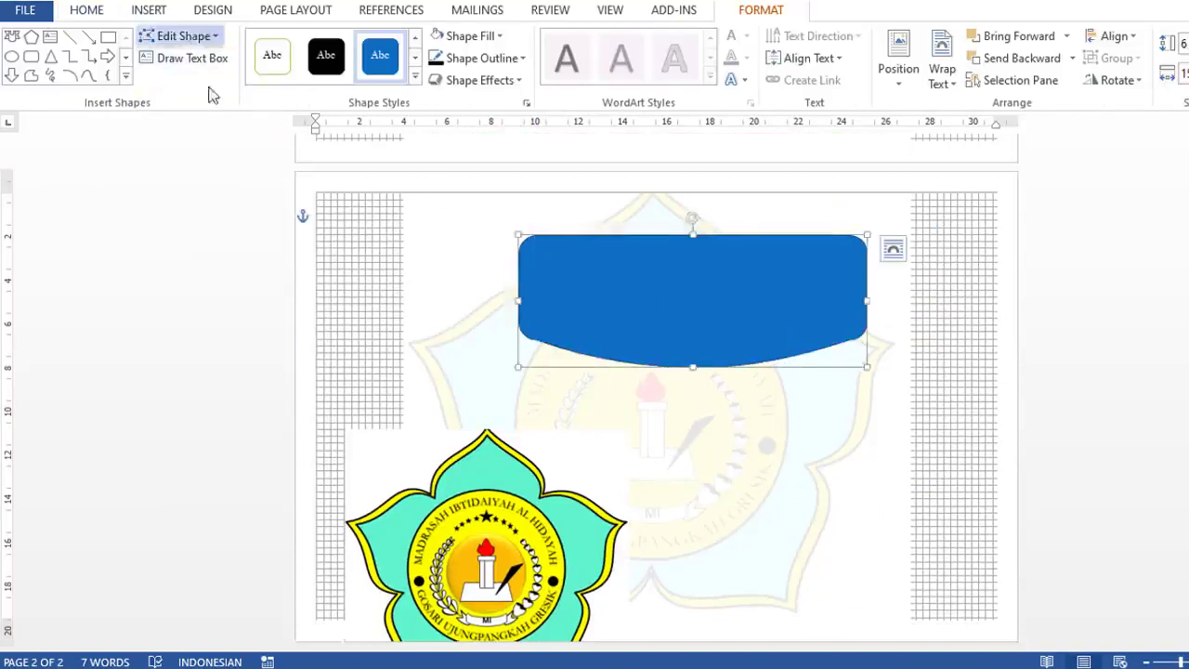
pyautogui.moveTo(693, 236); pyautogui.dragTo(698, 261)
pyautogui.click(734, 412)
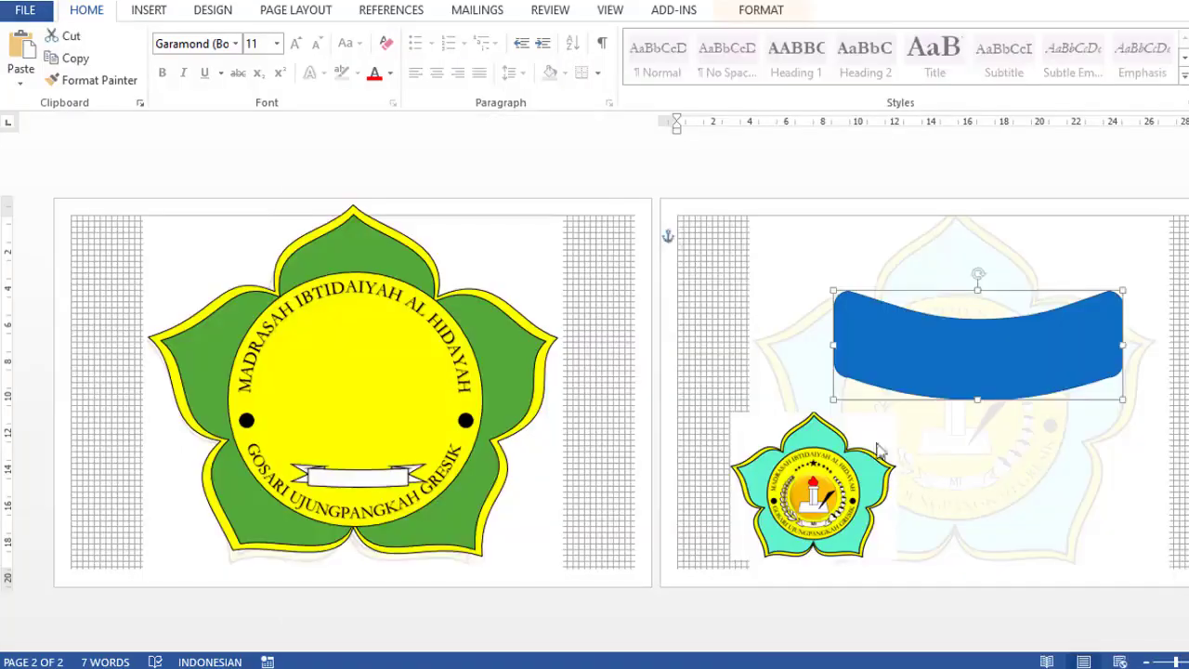
# - Draw a rectangle at the band's left end, rotate it, and reshape it into a ribbon end
pyautogui.click(263, 90)
pyautogui.moveTo(744, 266); pyautogui.dragTo(853, 350)
pyautogui.moveTo(799, 248)
pyautogui.mouseDown()
pyautogui.moveTo(794, 229)
pyautogui.moveTo(800, 266)
pyautogui.moveTo(823, 254)
pyautogui.moveTo(827, 299)
pyautogui.mouseUp()
pyautogui.click(183, 35)
pyautogui.click(195, 67)
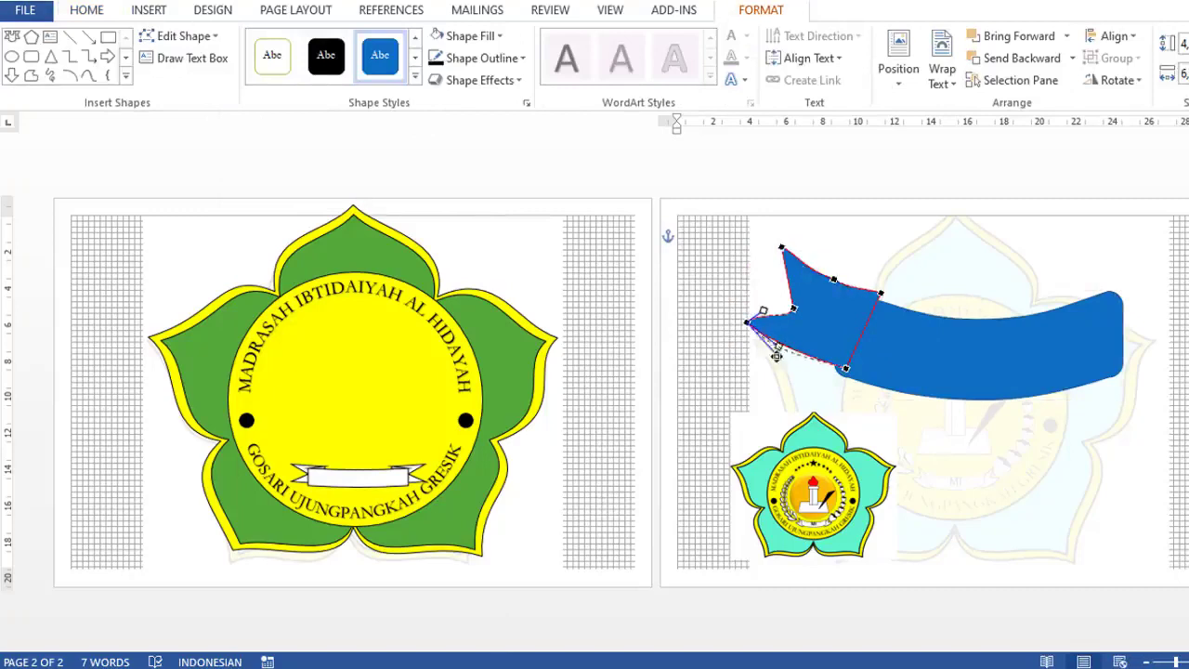
pyautogui.moveTo(778, 337); pyautogui.dragTo(776, 346)
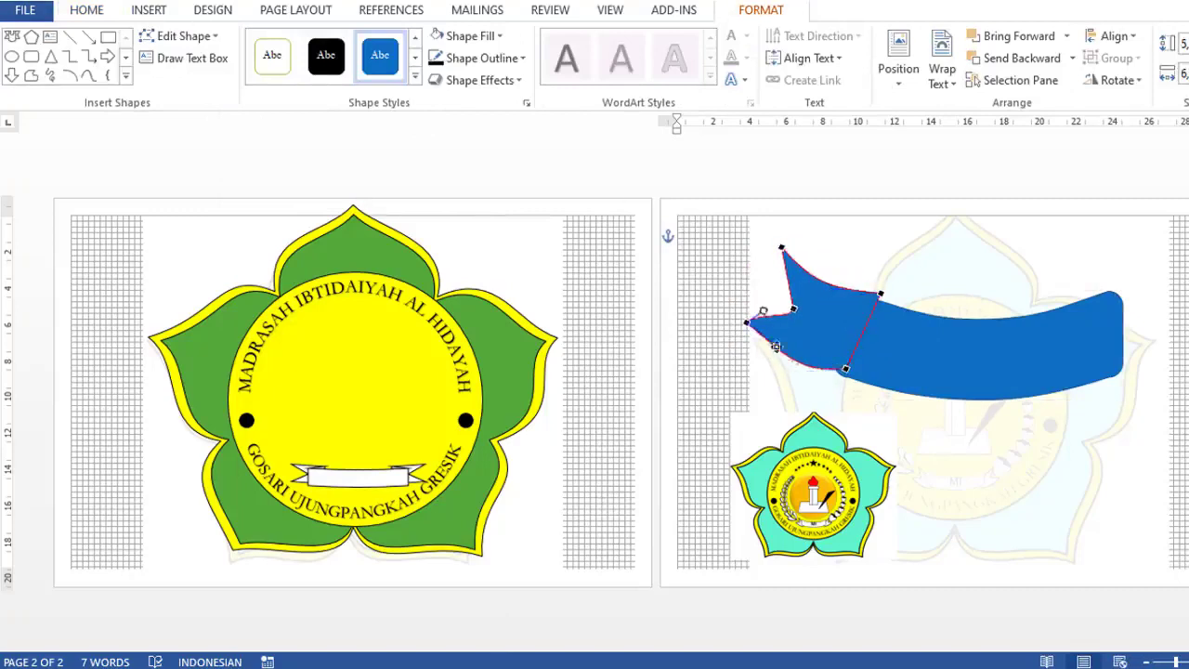
pyautogui.click(789, 306)
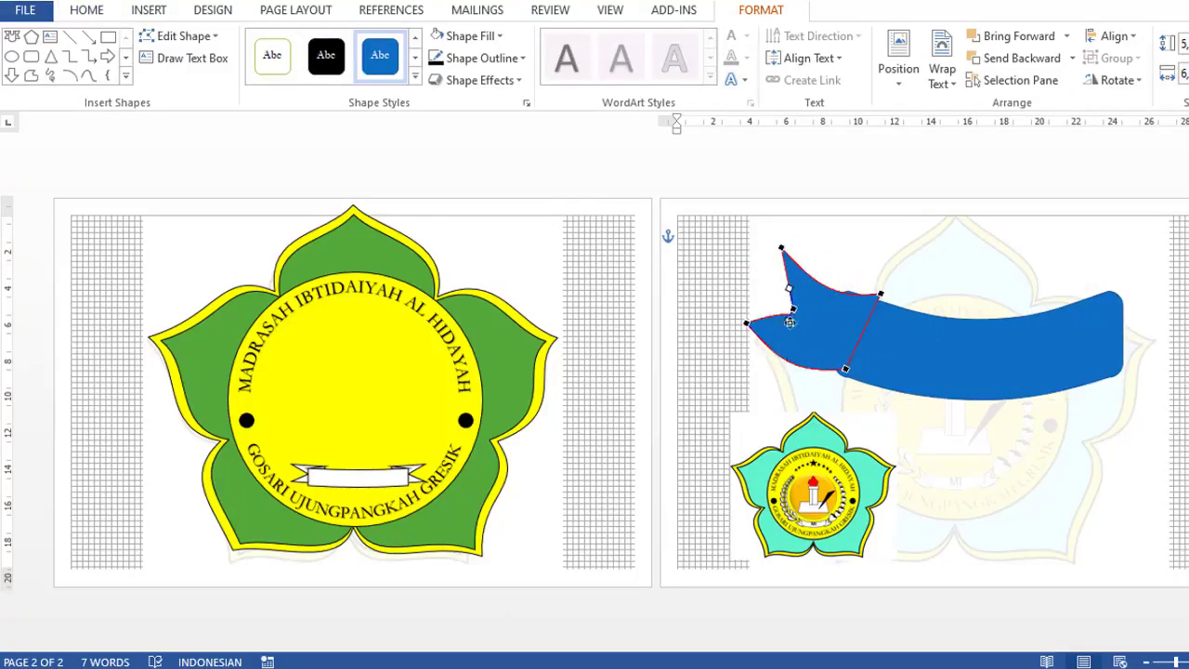
pyautogui.moveTo(777, 321); pyautogui.dragTo(835, 282)
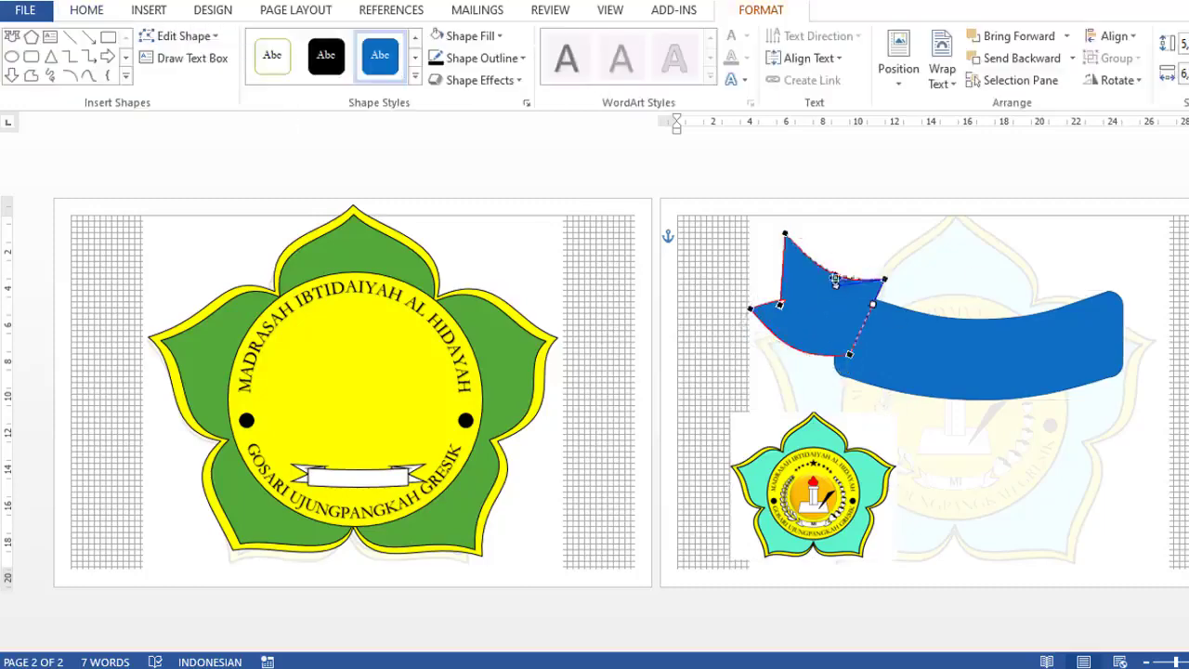
# - Copy the end piece to the right, flip it horizontally, and bring the center band to front
pyautogui.moveTo(797, 357); pyautogui.dragTo(1113, 357)
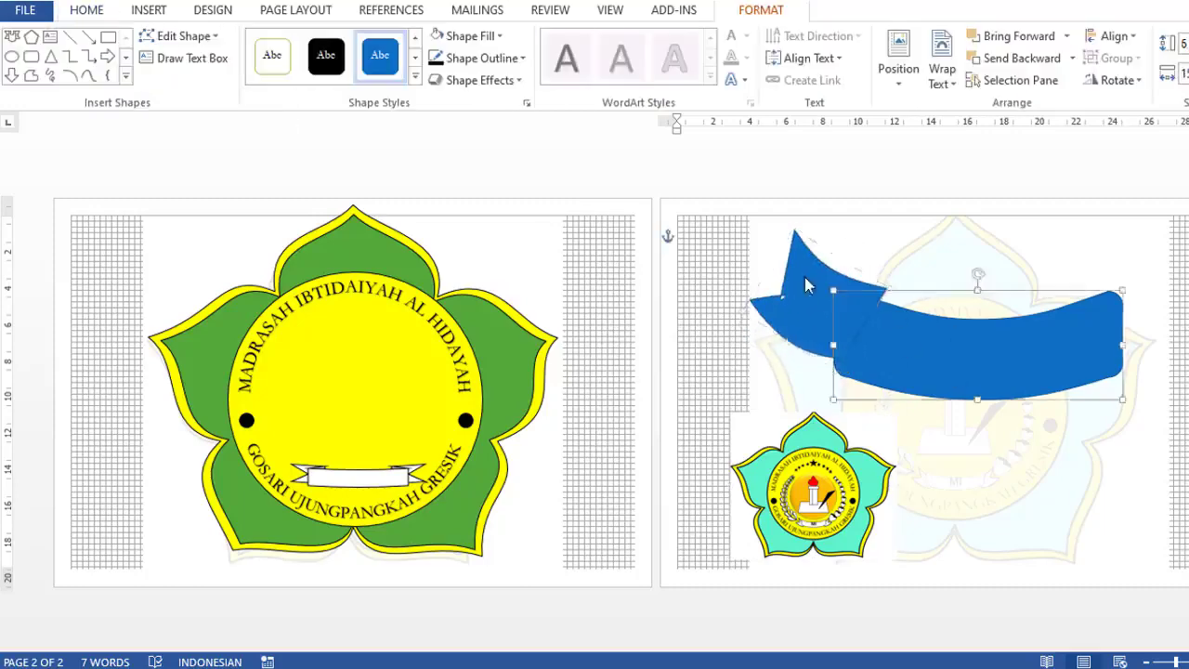
pyautogui.click(1118, 80)
pyautogui.click(1050, 173)
pyautogui.click(1136, 433)
pyautogui.rightClick(1068, 367)
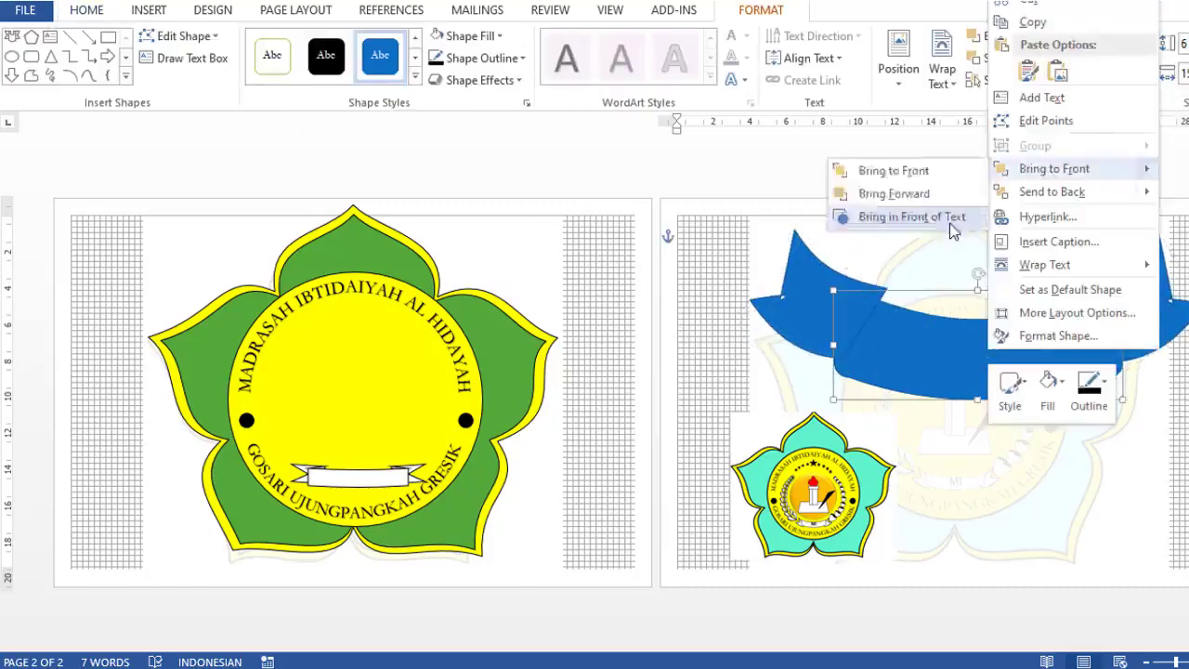
pyautogui.click(919, 220)
# - Make the ribbon white with a black outline, shrink it, and move it into the lower circle
pyautogui.click(272, 55)
pyautogui.moveTo(1184, 406); pyautogui.dragTo(918, 308)
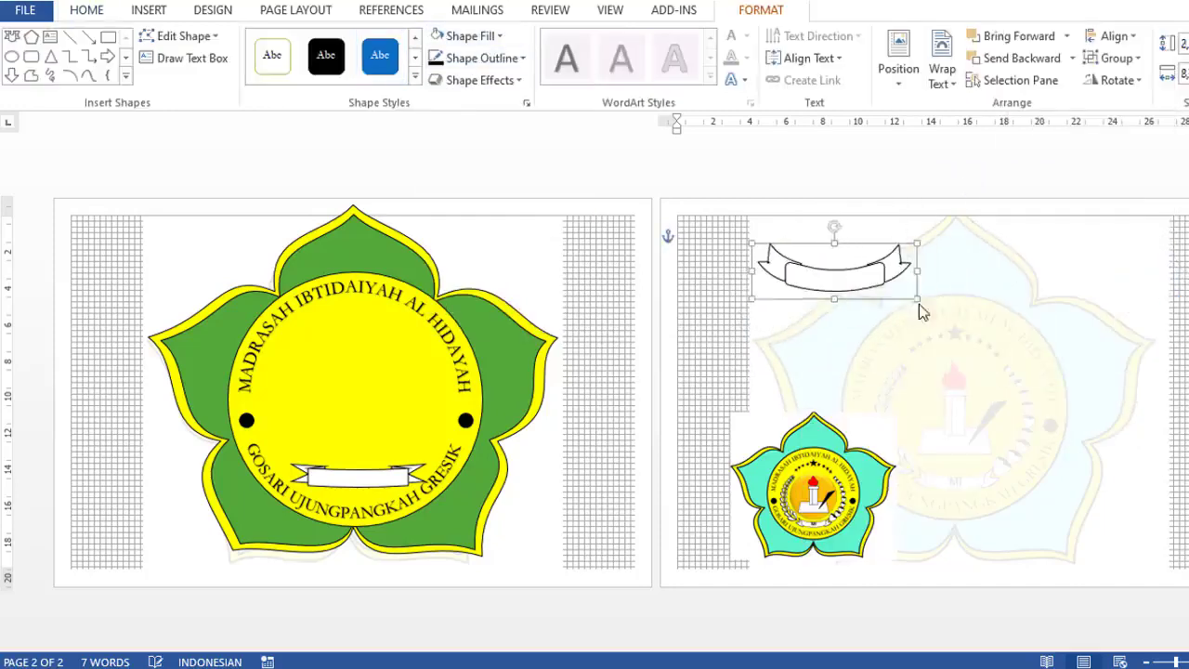
pyautogui.moveTo(799, 263); pyautogui.dragTo(311, 461)
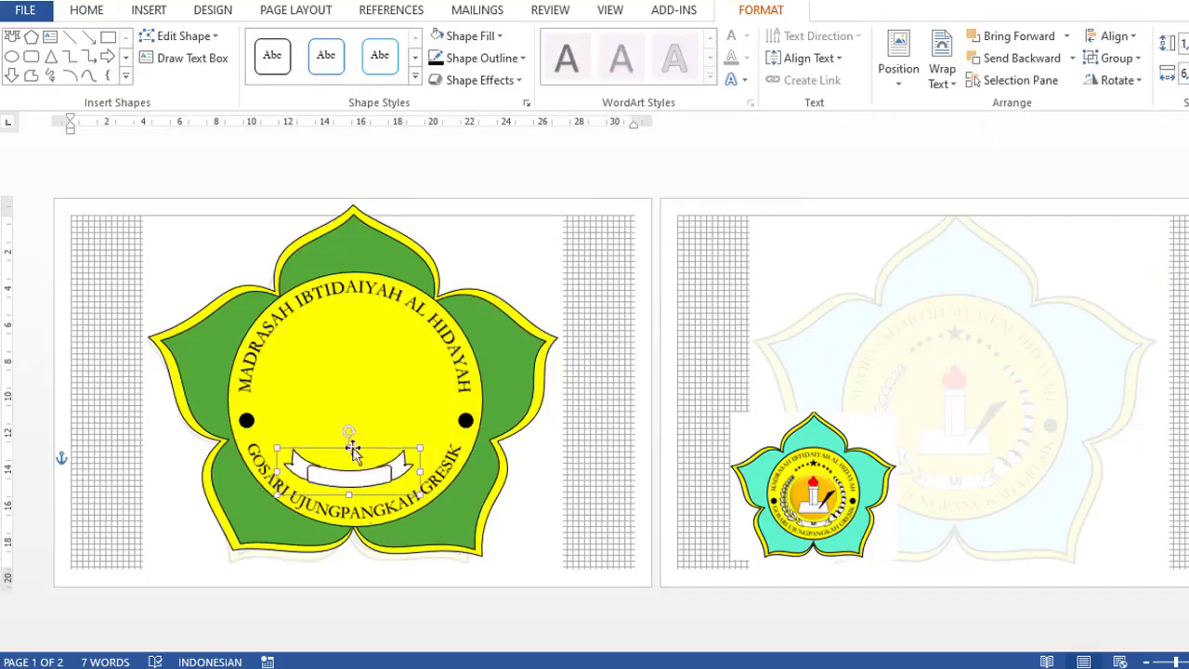
# - Nudge the ribbon's left end down and narrow the ribbon group to fit the lower circle
pyautogui.click(616, 491)
pyautogui.click(307, 472)
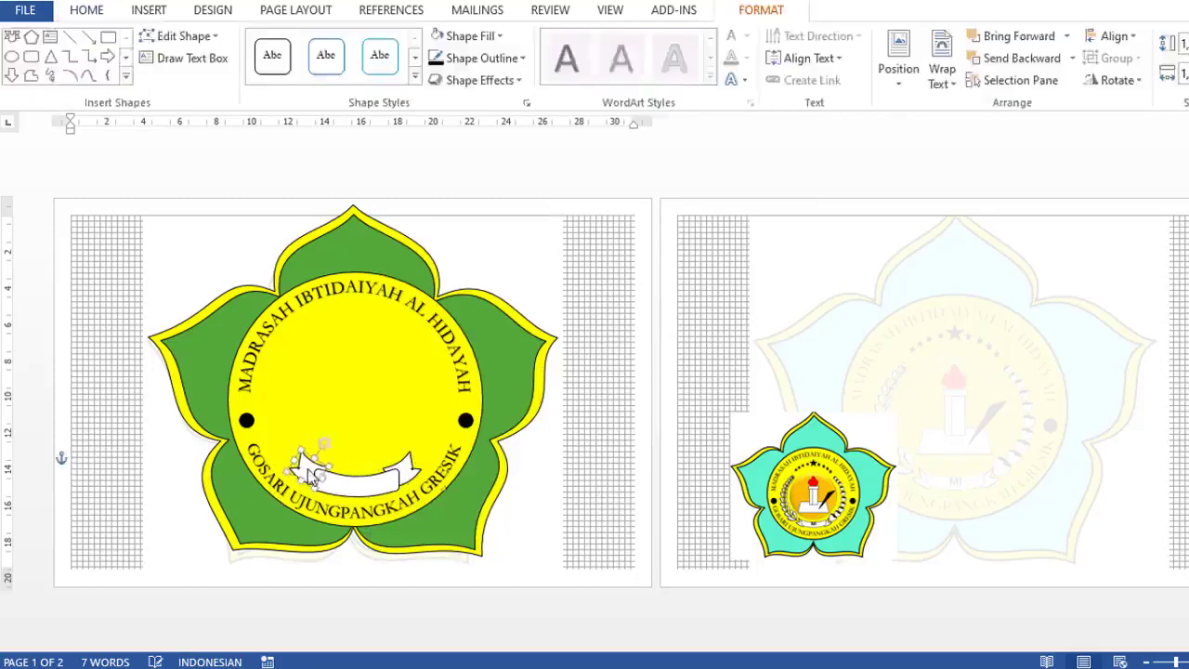
pyautogui.scroll(5, 733, 469)
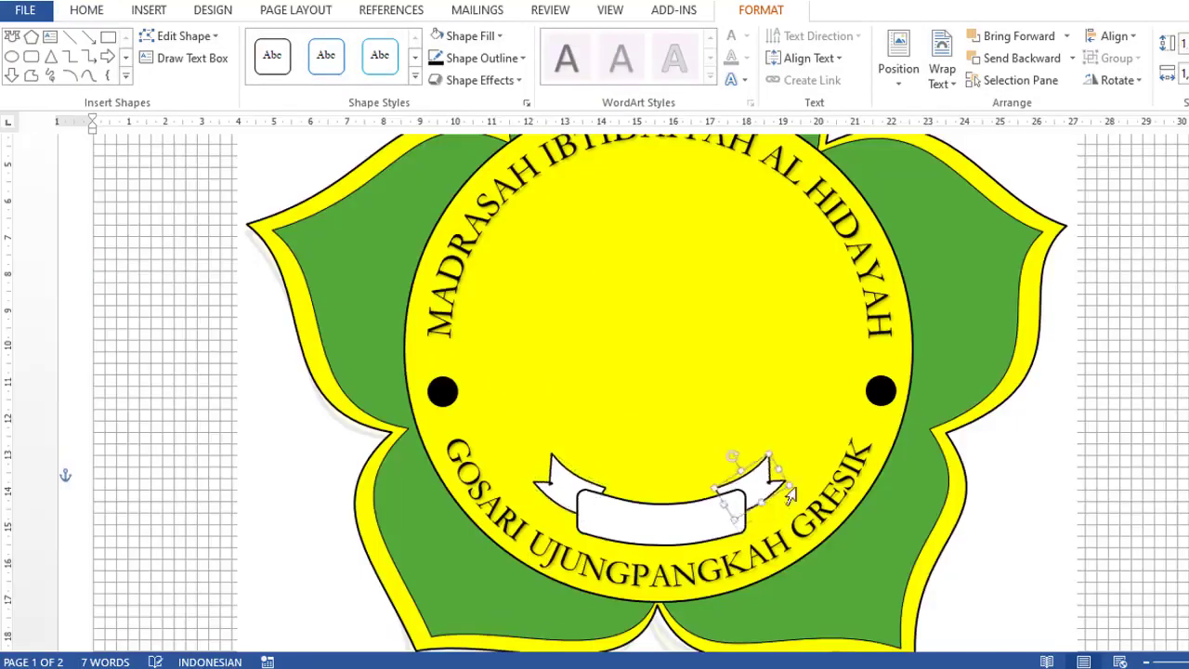
pyautogui.press('Down')
pyautogui.press('Down')
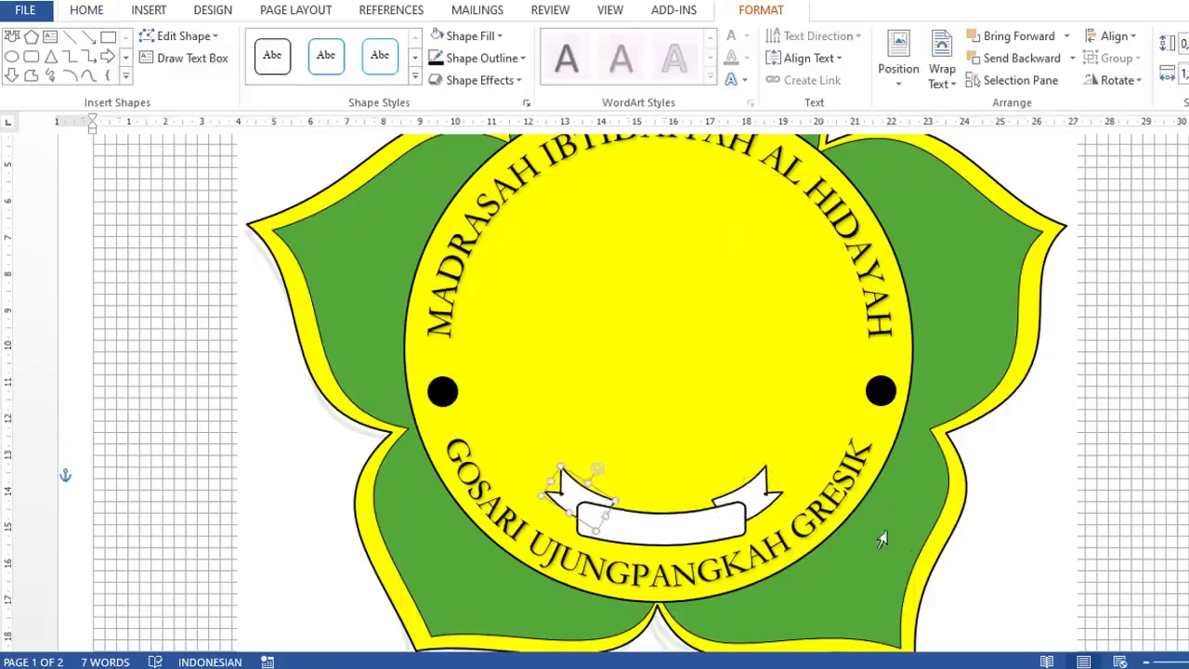
pyautogui.click(567, 479)
pyautogui.click(788, 478)
pyautogui.moveTo(788, 479); pyautogui.dragTo(774, 478)
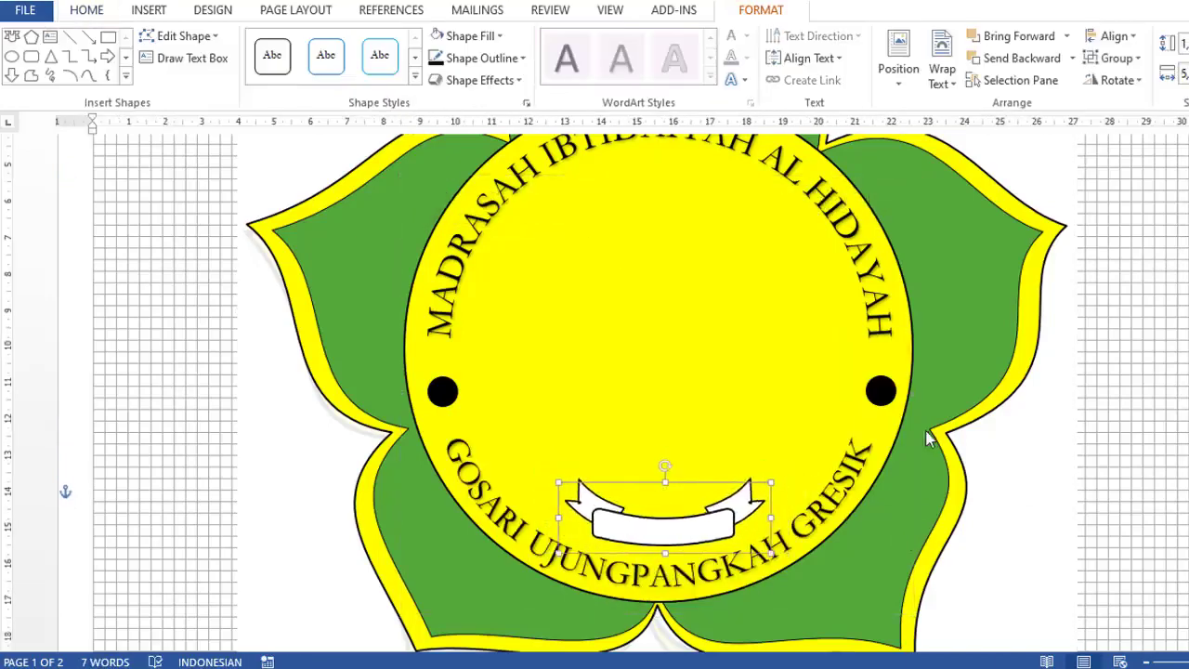
pyautogui.click(1062, 347)
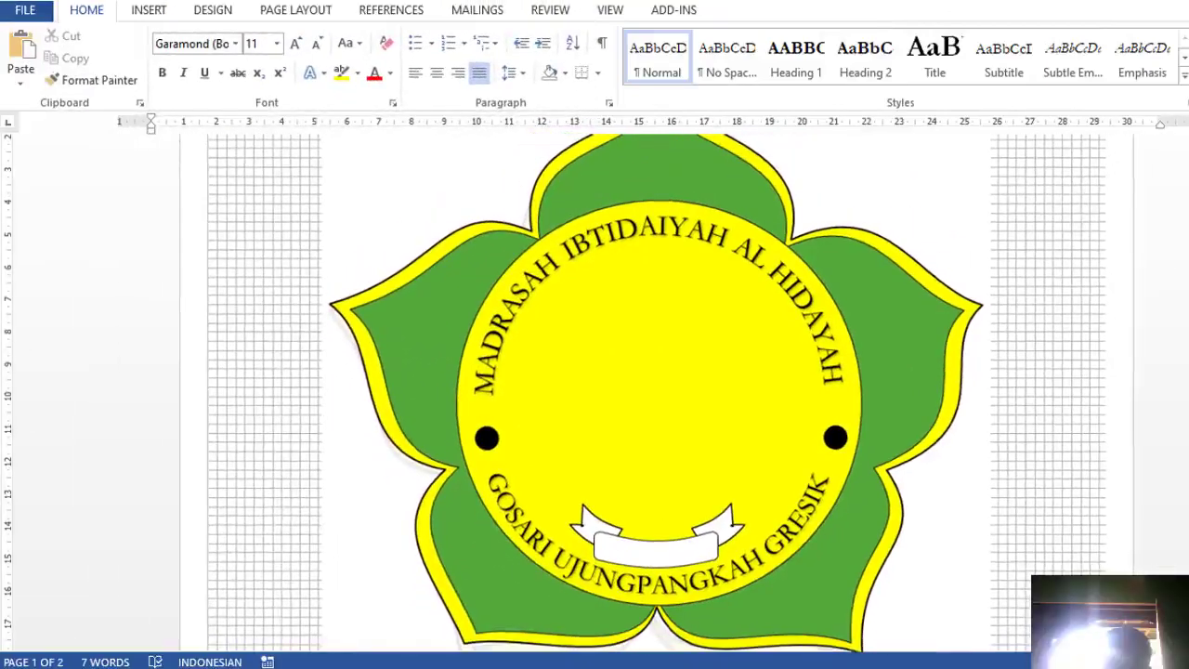
pyautogui.keyDown('ctrl'); pyautogui.scroll(-3, 650, 390); pyautogui.keyUp('ctrl')
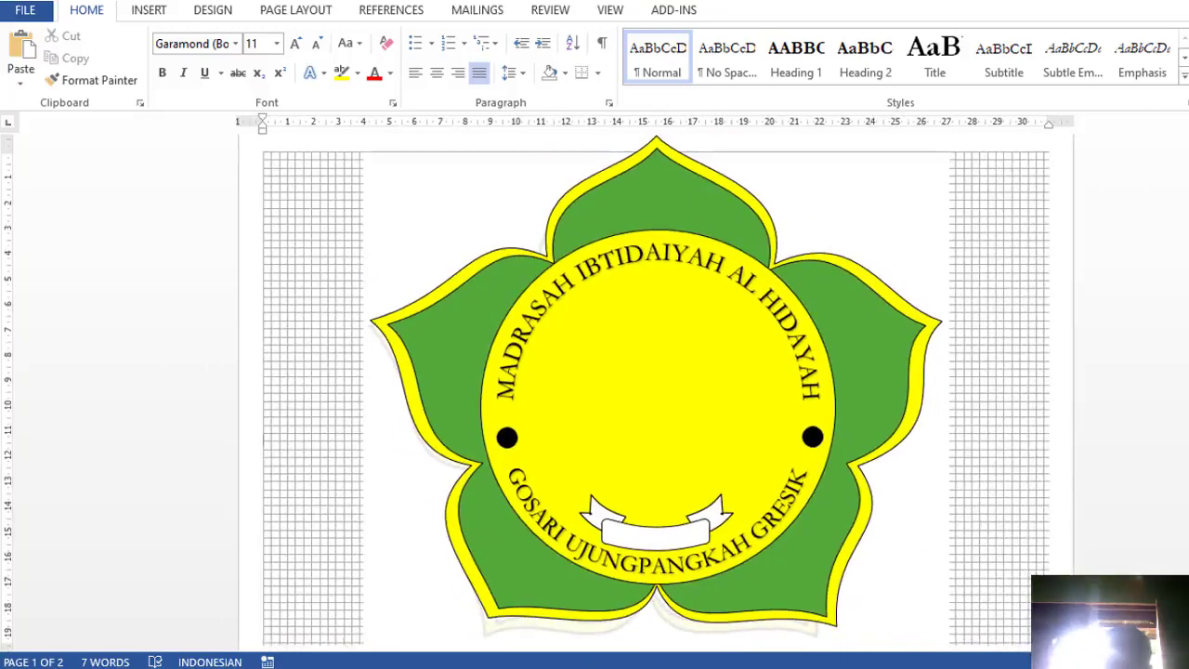
pyautogui.scroll(-3, 670, 275)
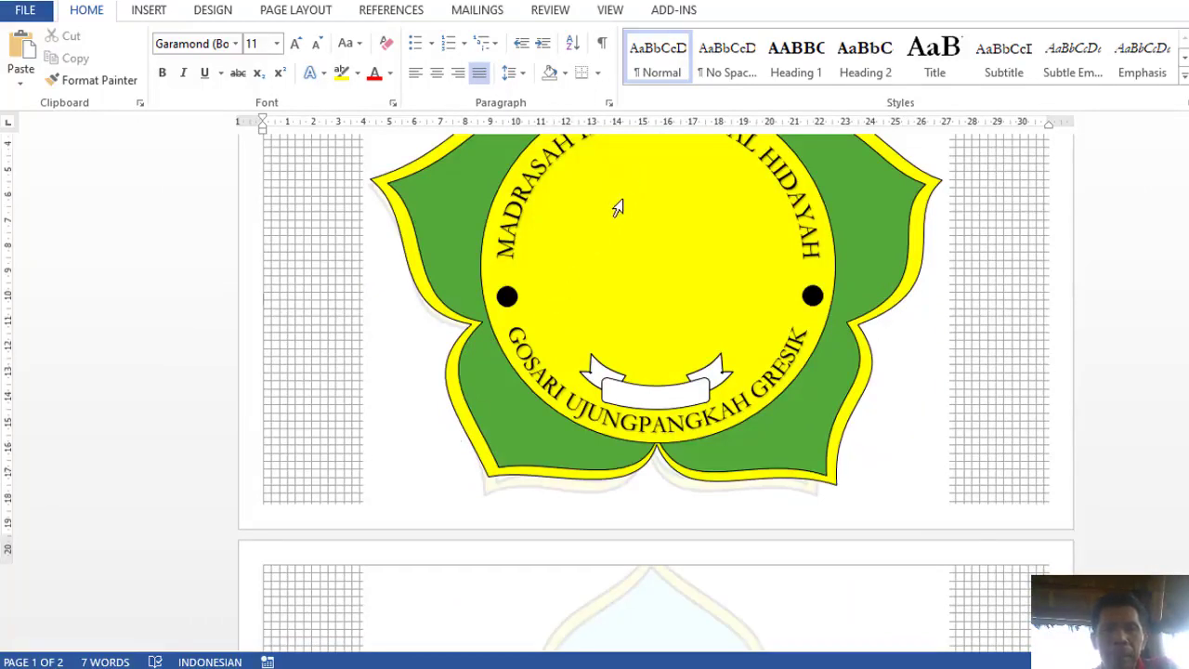
pyautogui.scroll(1, 613, 206)
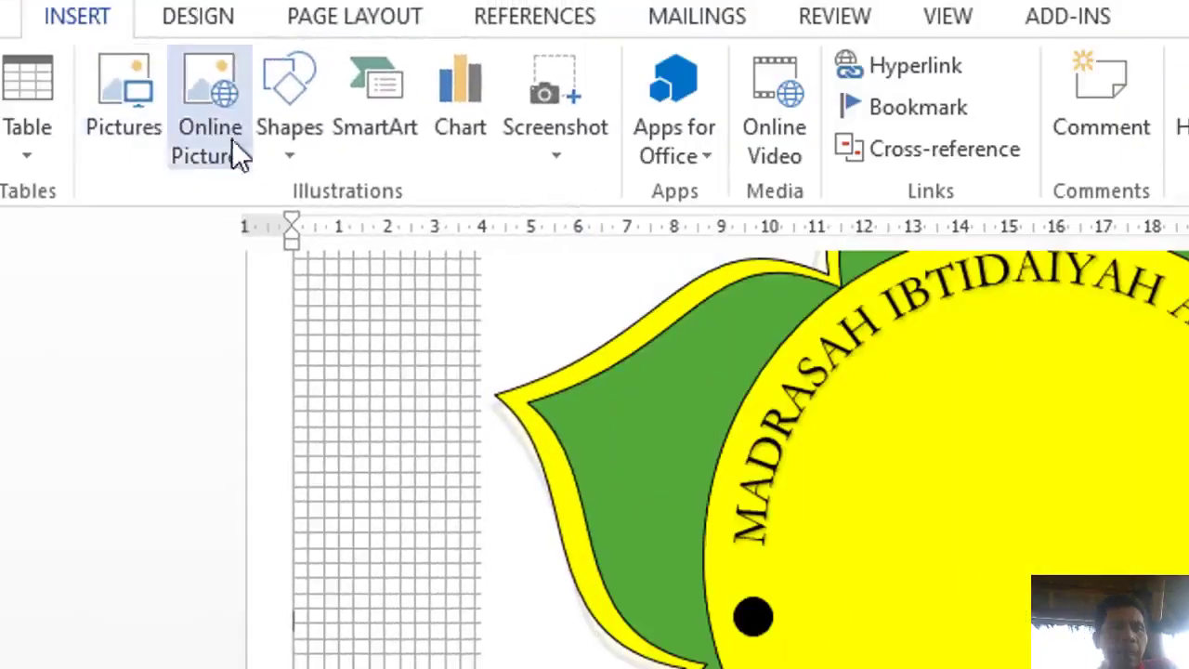
# - Pick another shape from the Insert Shapes gallery to draw on the flower logo
pyautogui.click(299, 166)
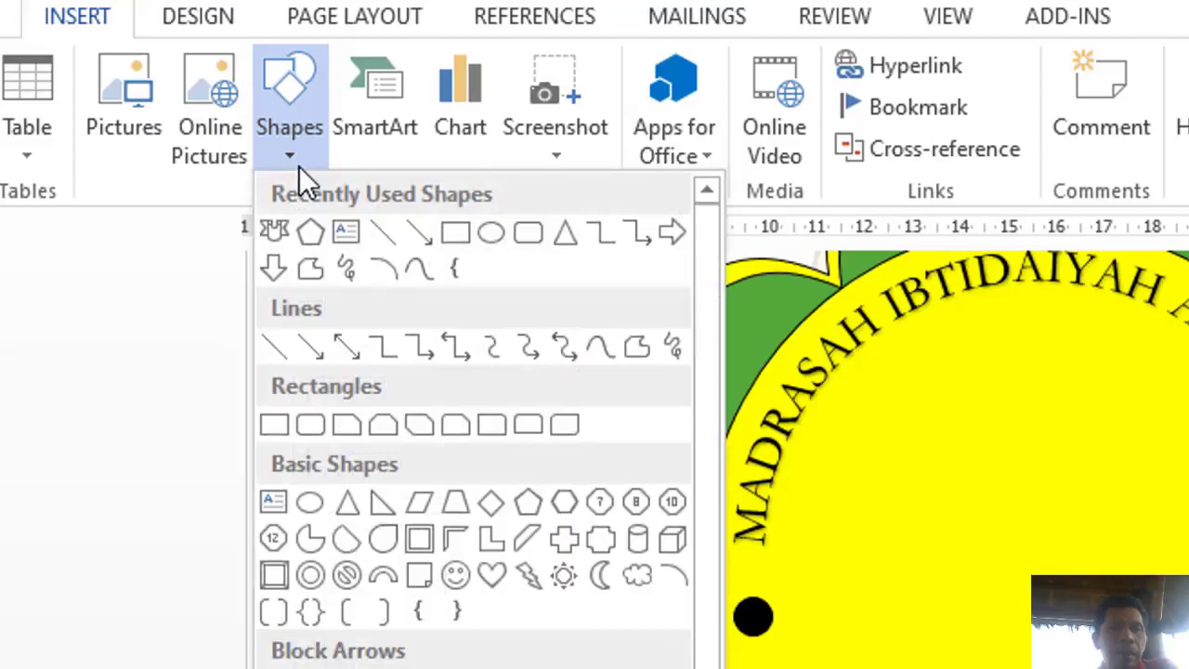
pyautogui.click(419, 269)
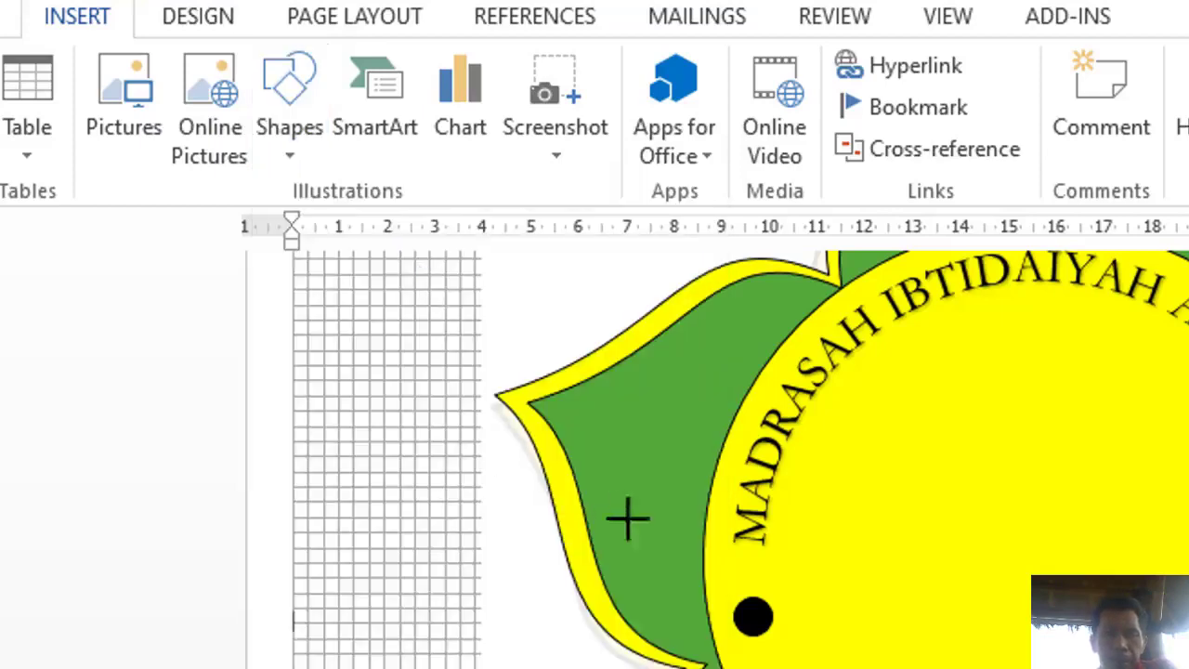
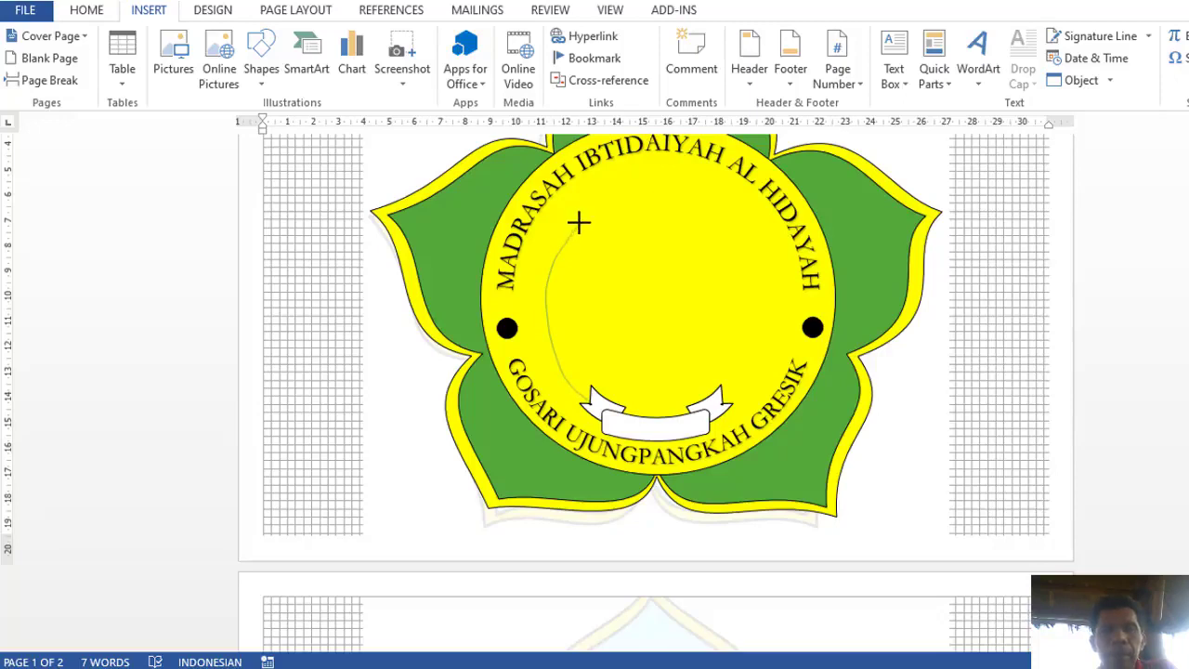
# - Finish the curved line inside the emblem and give it a ½ pt outline
pyautogui.doubleClick(577, 223)
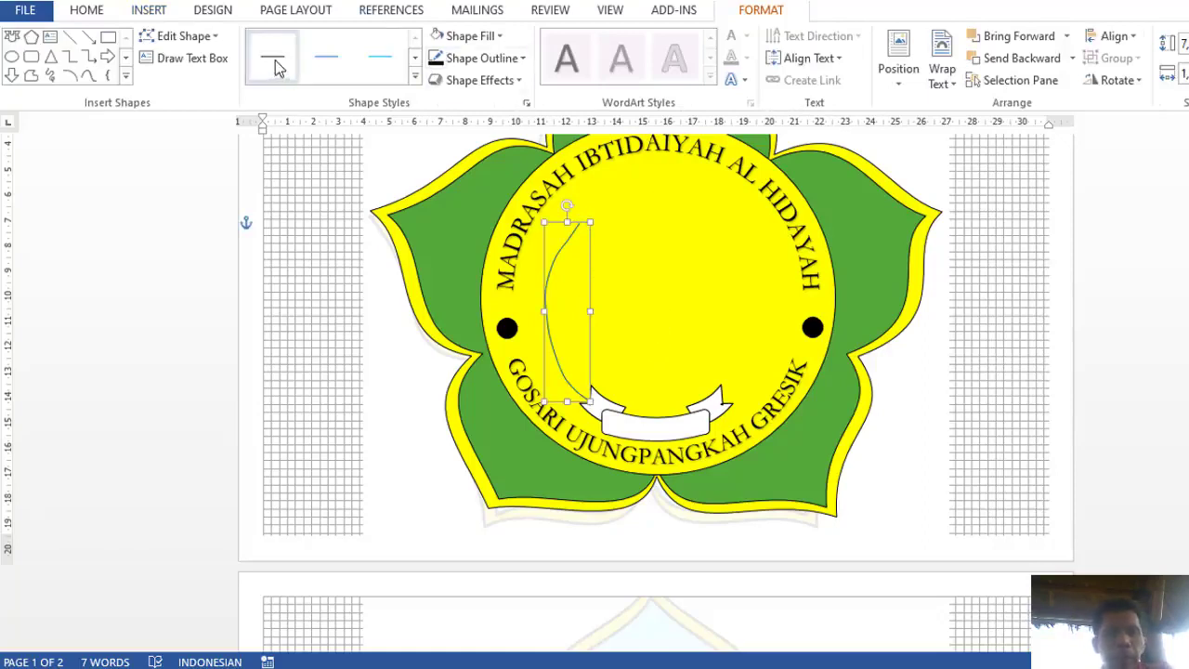
pyautogui.click(522, 57)
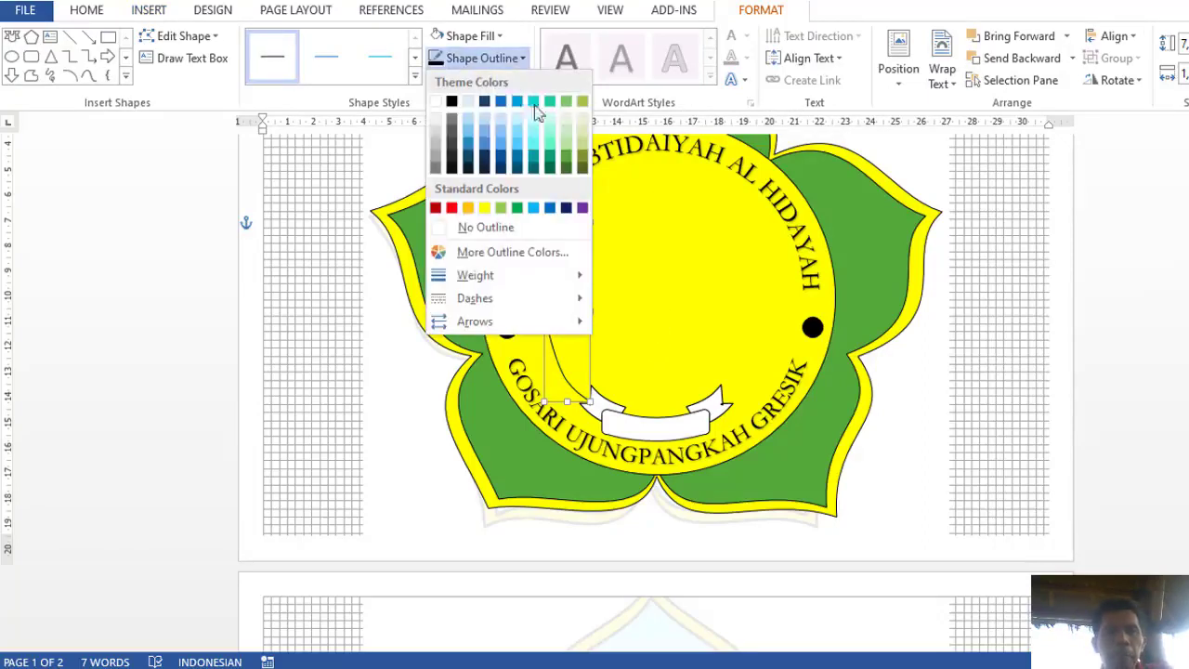
pyautogui.moveTo(475, 275)
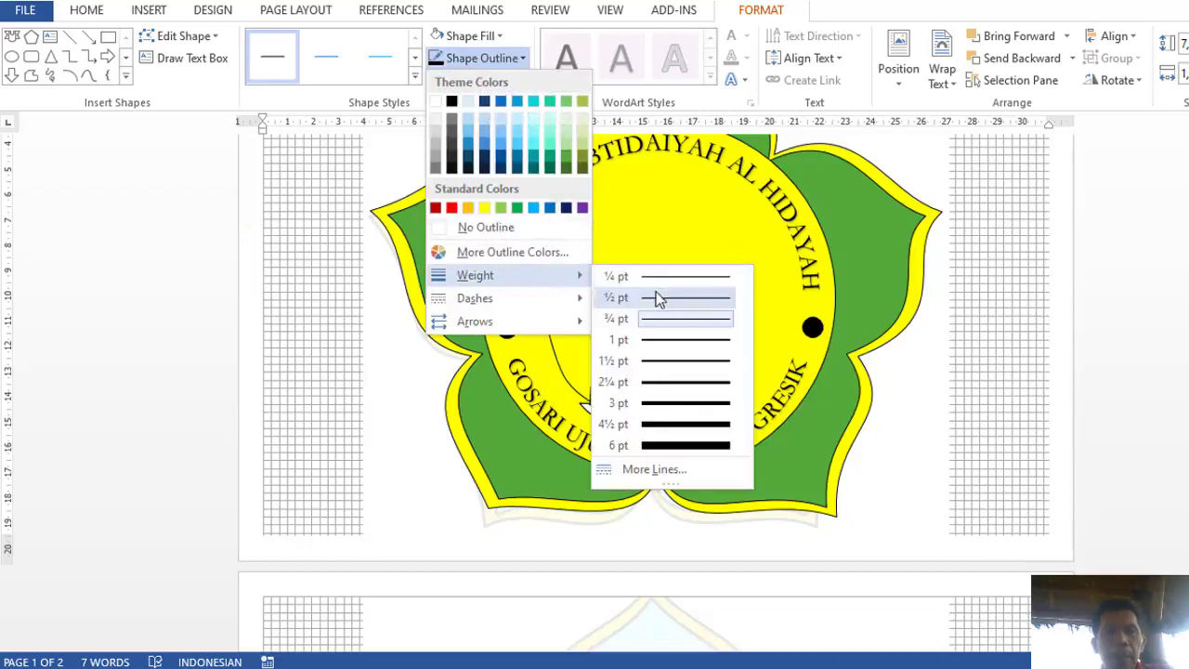
pyautogui.click(653, 297)
# - Duplicate the curve, flip the copy horizontally and move it to the circle's right side
pyautogui.click(572, 310)
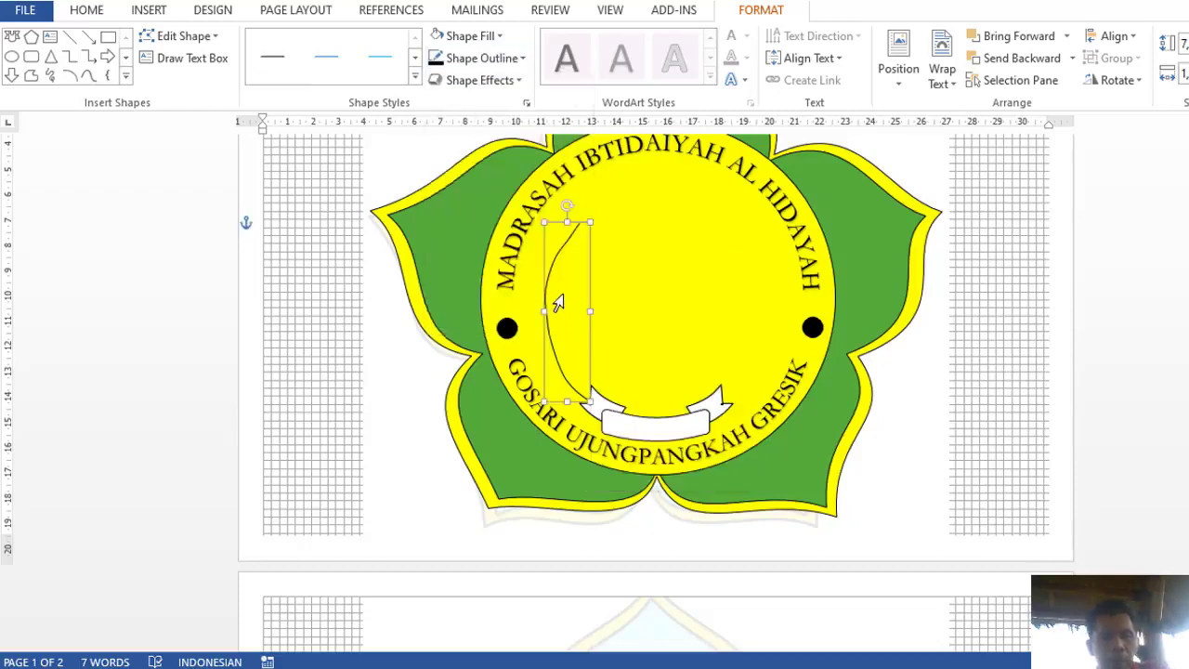
pyautogui.hotkey('ctrl', 'v')
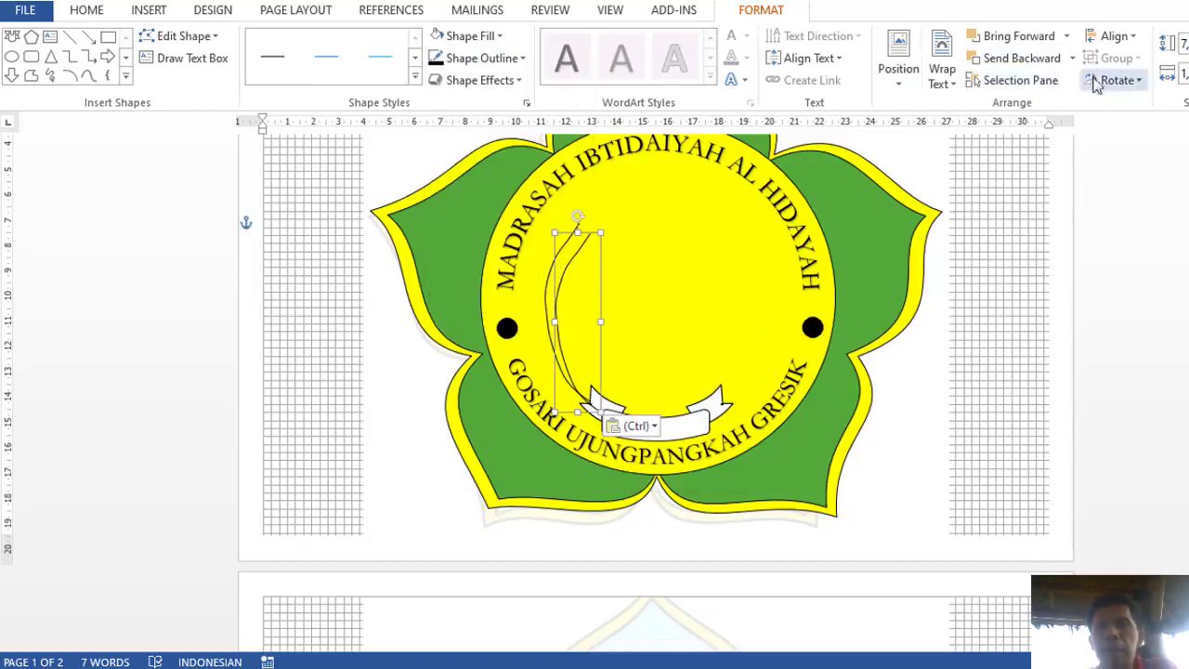
pyautogui.click(1135, 81)
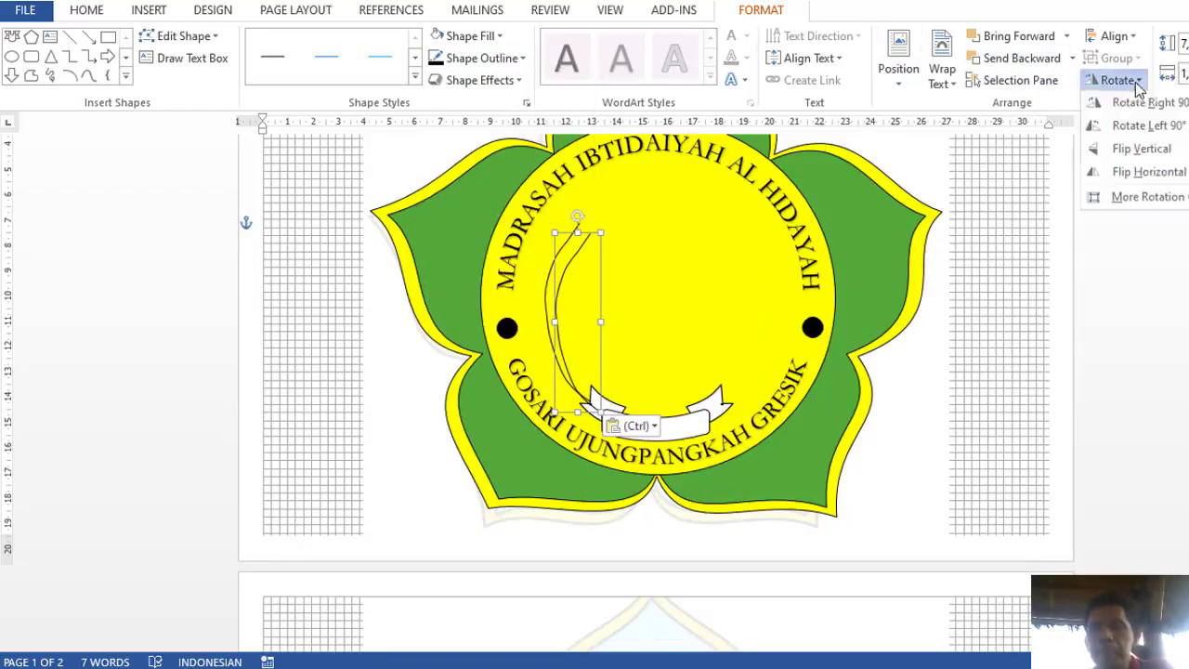
pyautogui.click(1149, 174)
pyautogui.moveTo(595, 317); pyautogui.dragTo(762, 304)
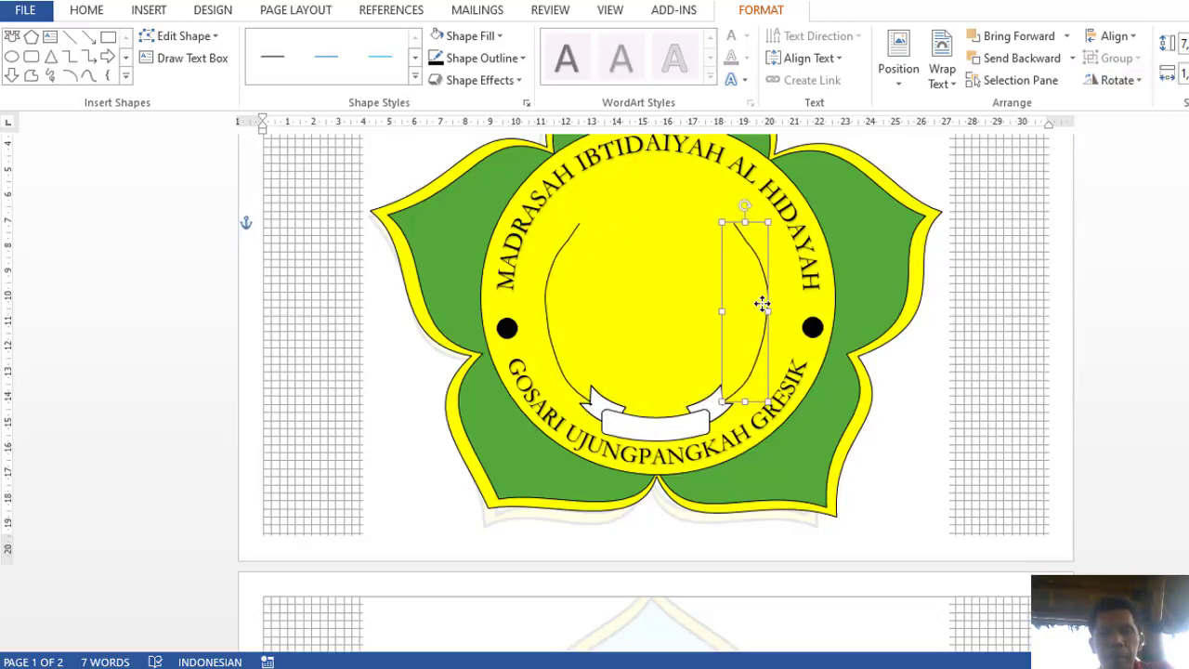
# - Shorten the right and left curves from their tops to matching lengths
pyautogui.tripleClick(771, 321)
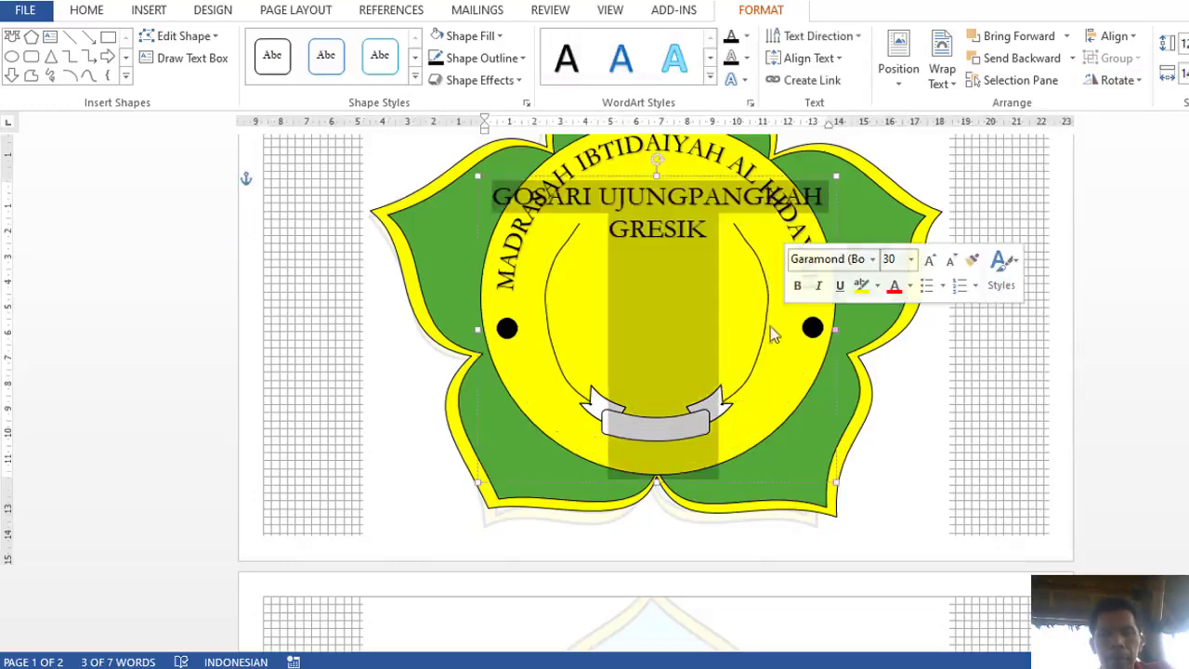
pyautogui.click(919, 365)
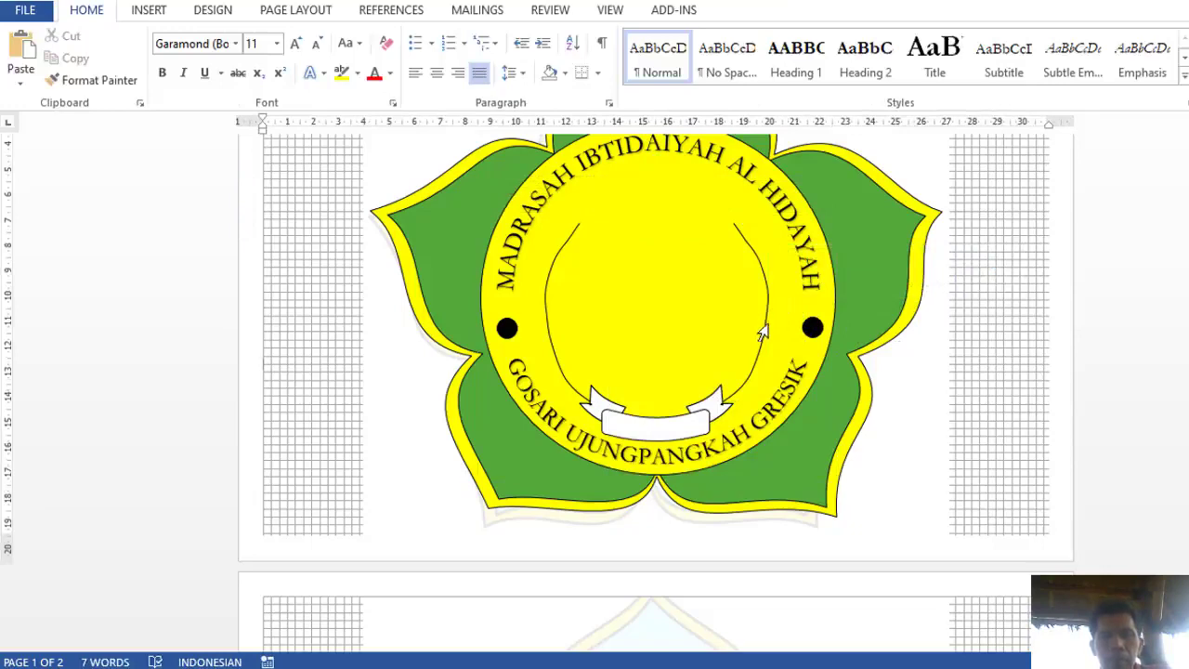
pyautogui.click(756, 300)
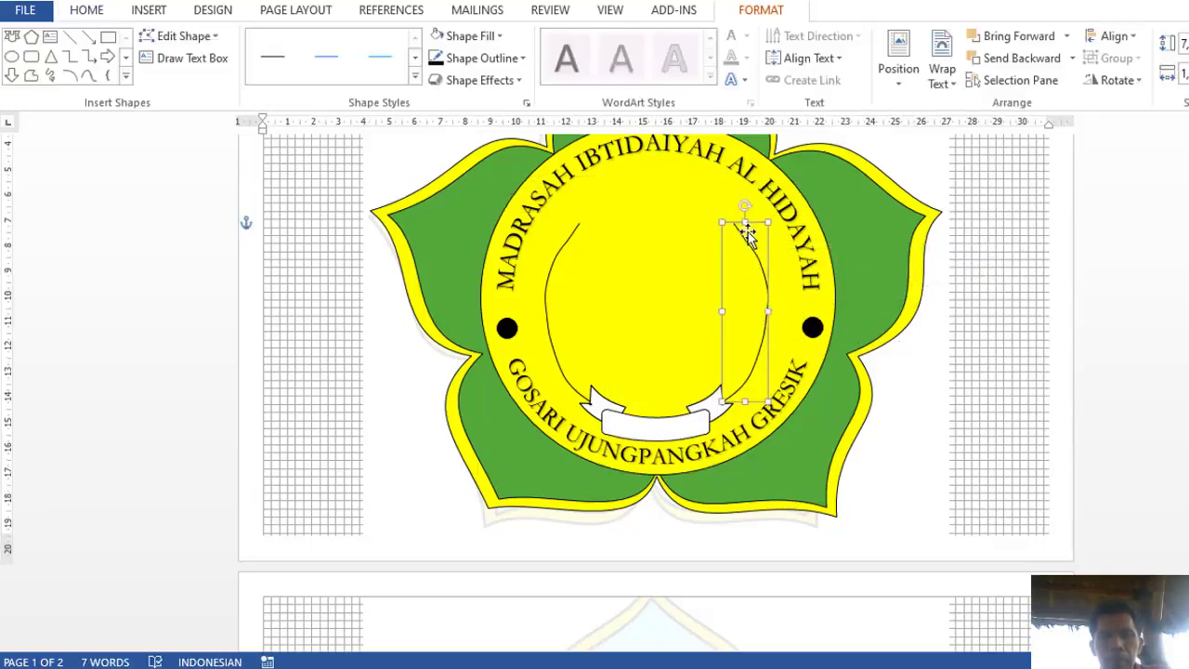
pyautogui.moveTo(745, 227); pyautogui.dragTo(745, 244)
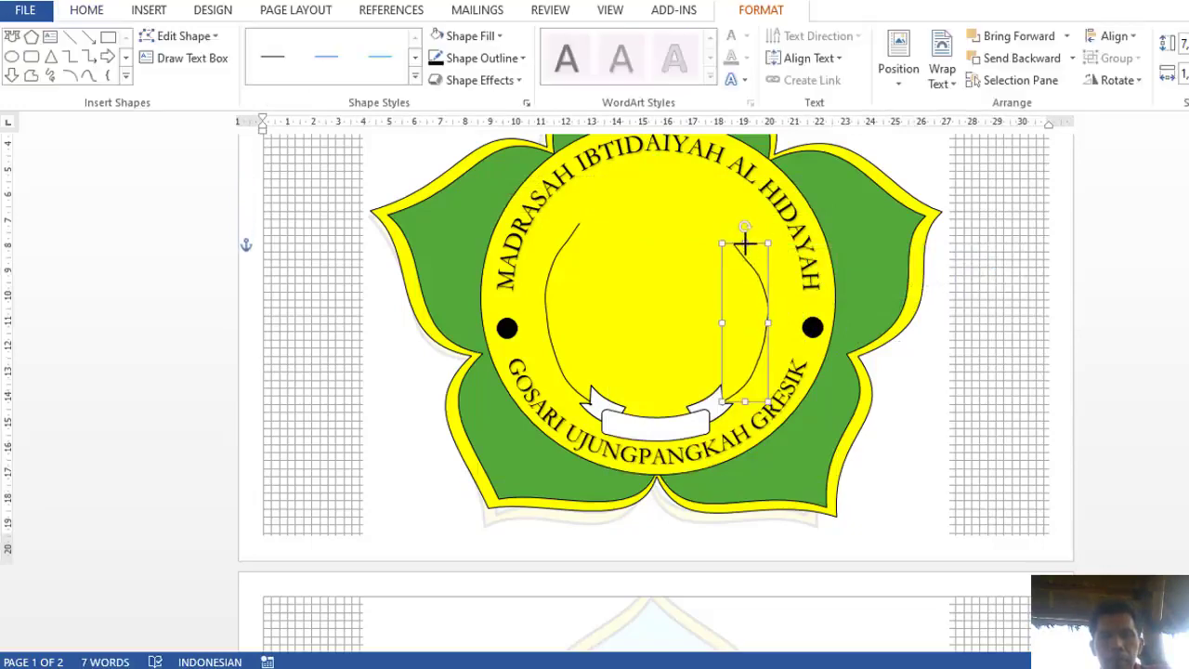
pyautogui.click(547, 317)
pyautogui.moveTo(567, 224); pyautogui.dragTo(569, 242)
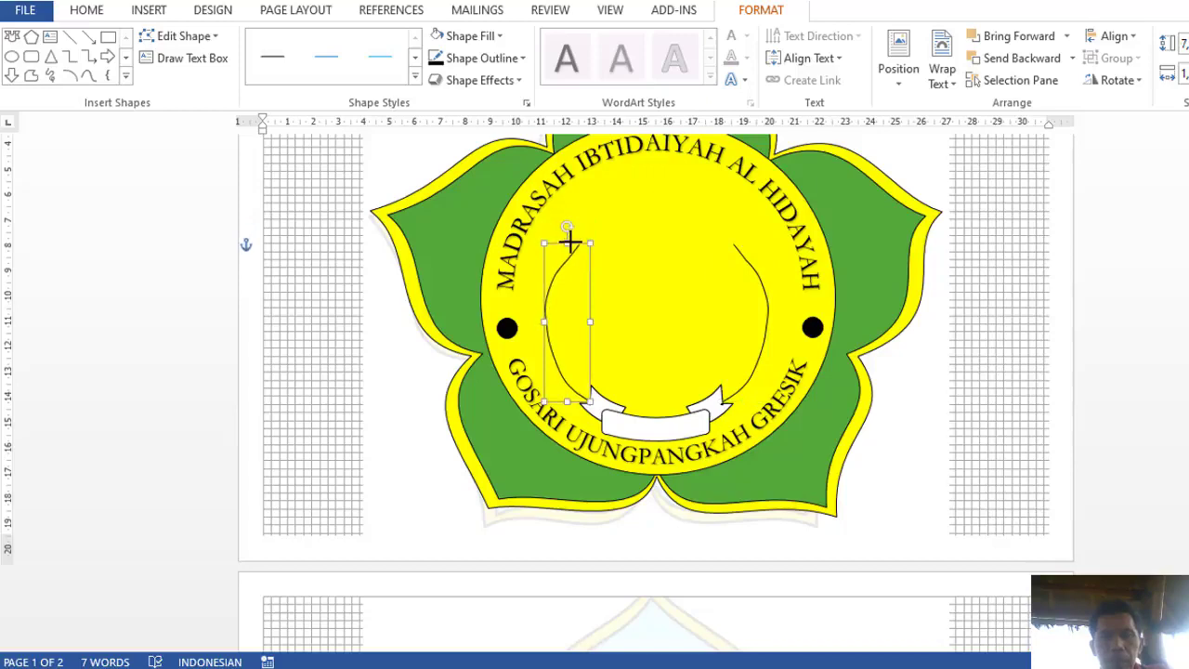
# - Select both curves and group them into a single object
pyautogui.click(695, 285)
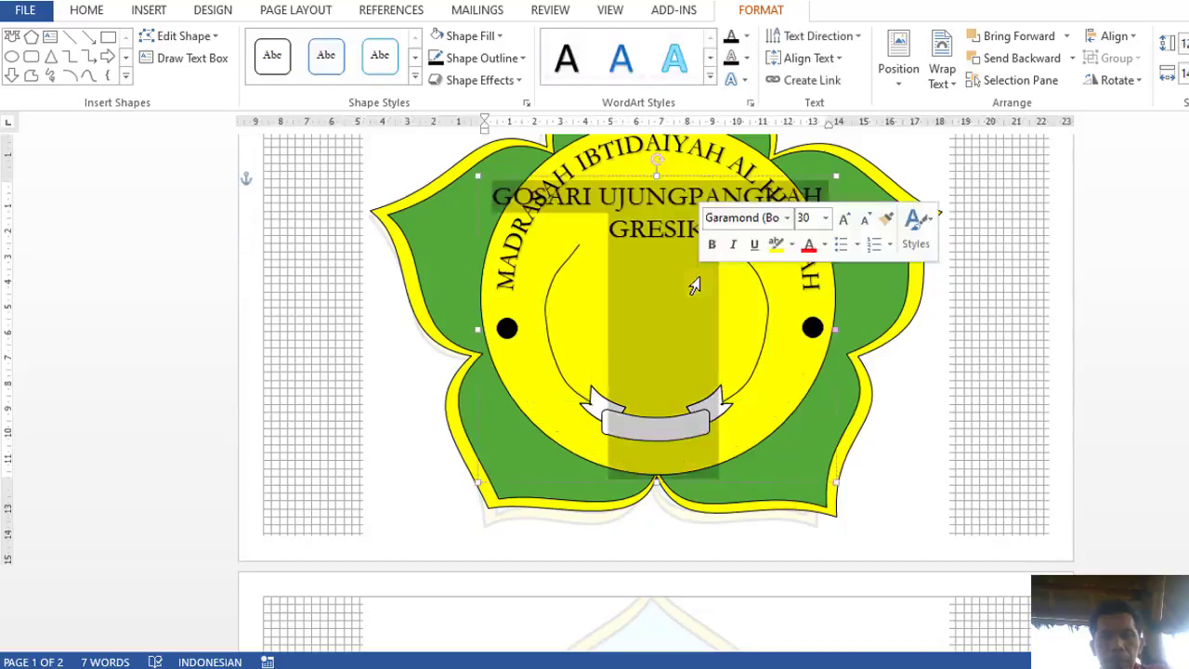
pyautogui.click(899, 389)
pyautogui.scroll(-2, 899, 388)
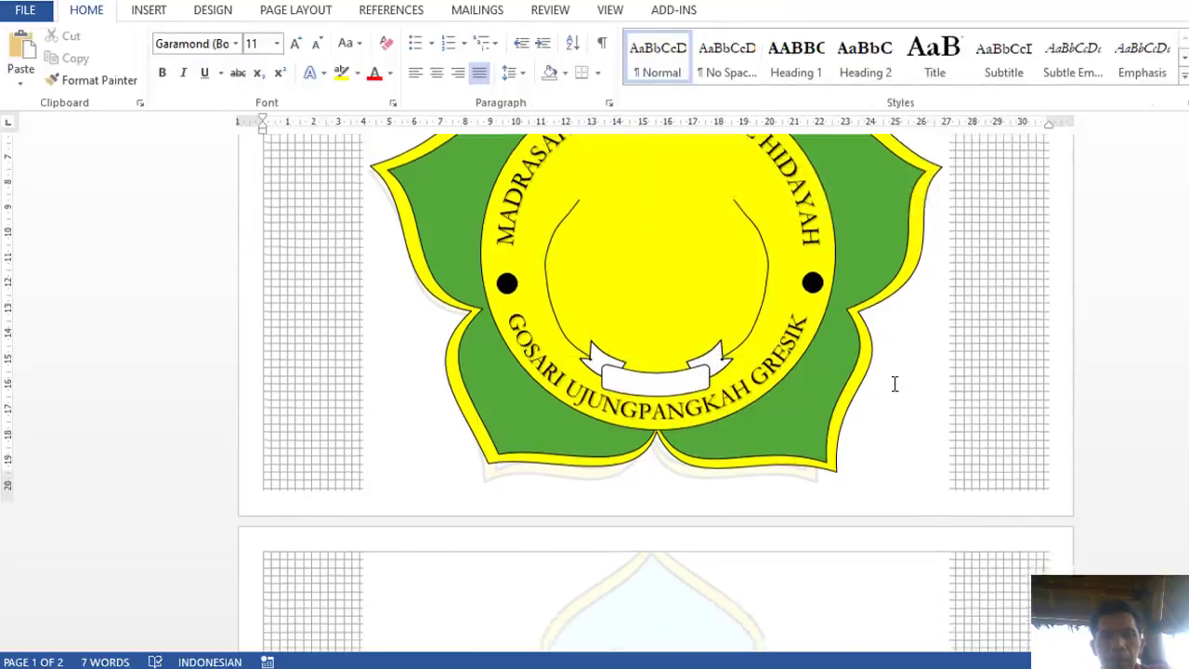
pyautogui.scroll(2, 874, 358)
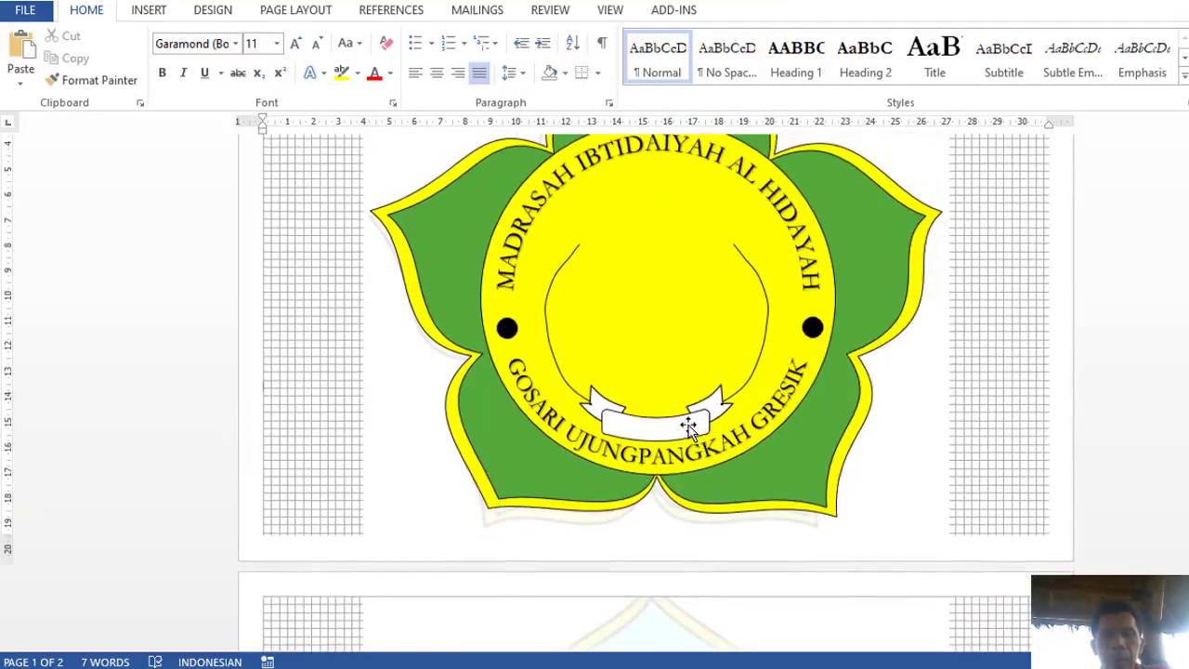
pyautogui.click(760, 344)
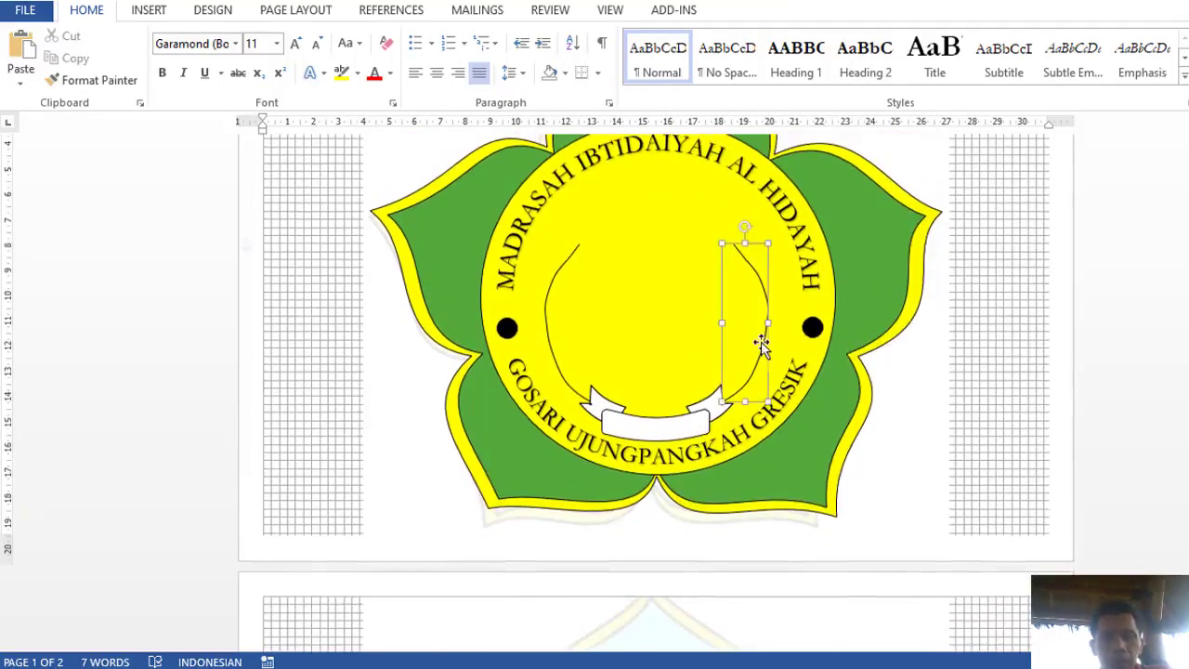
pyautogui.keyDown('shift'); pyautogui.click(556, 364); pyautogui.keyUp('shift')
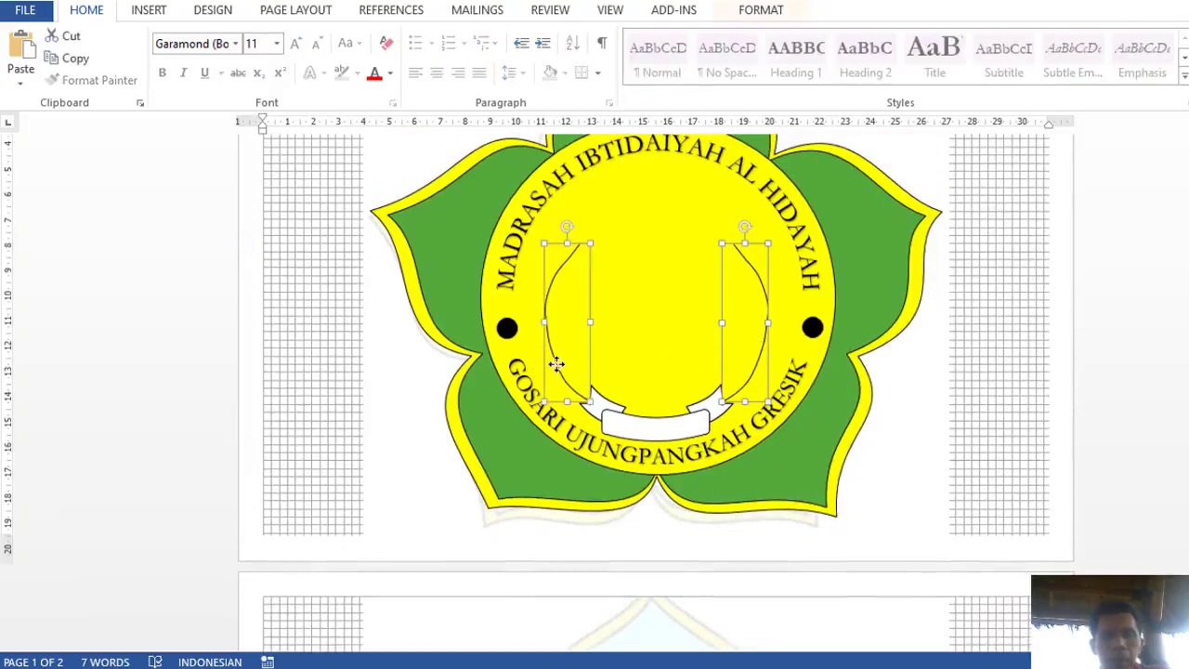
pyautogui.rightClick(578, 248)
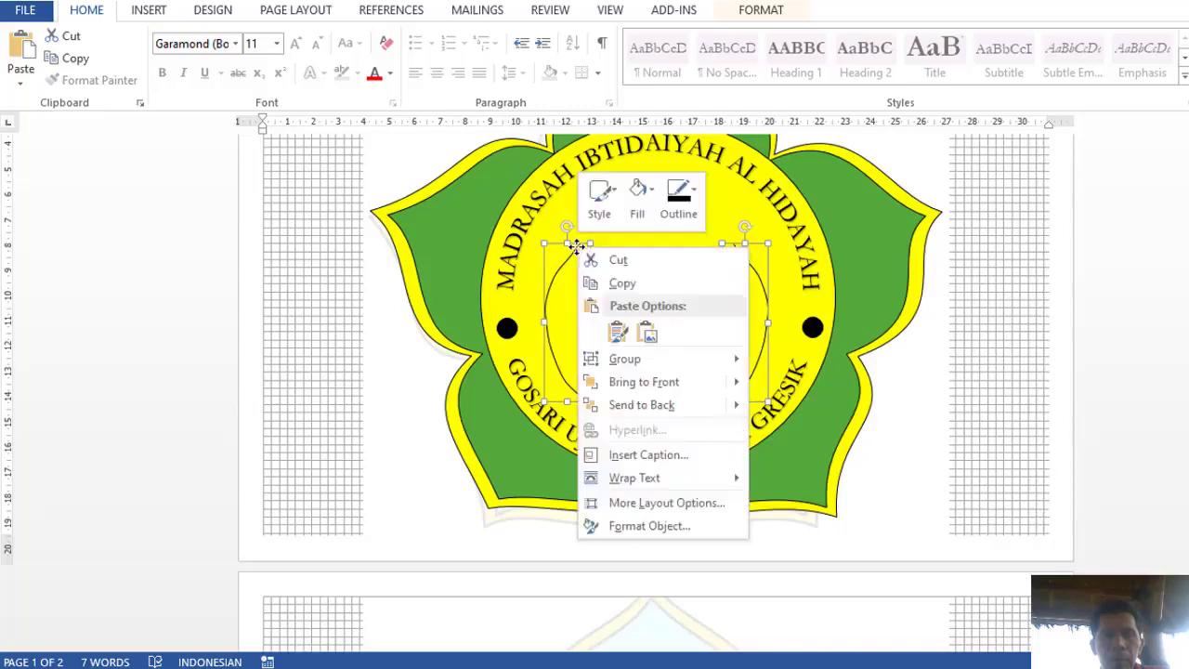
pyautogui.moveTo(650, 359)
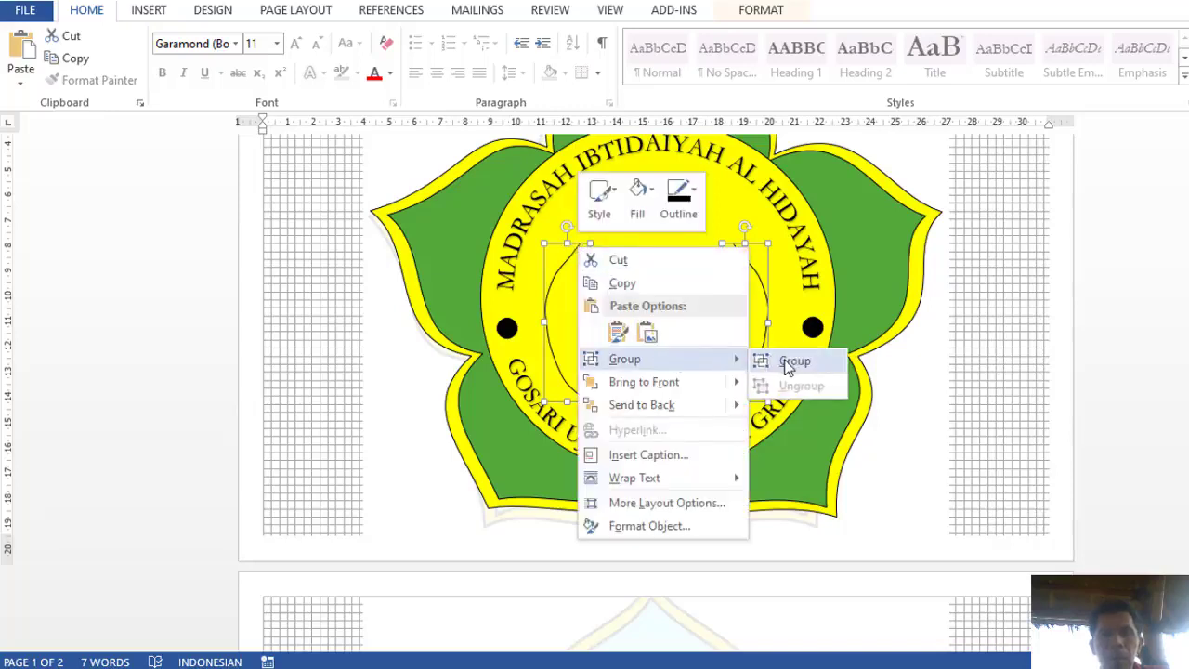
pyautogui.click(767, 361)
pyautogui.scroll(-1, 847, 340)
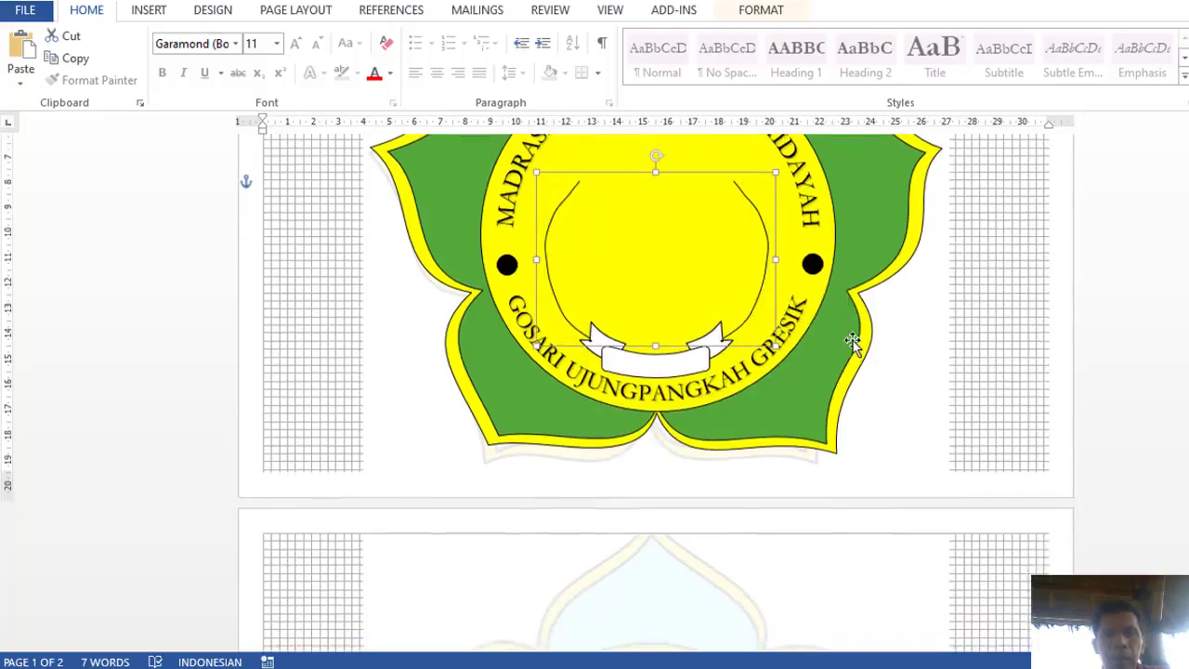
pyautogui.scroll(-1, 822, 314)
pyautogui.scroll(1, 798, 297)
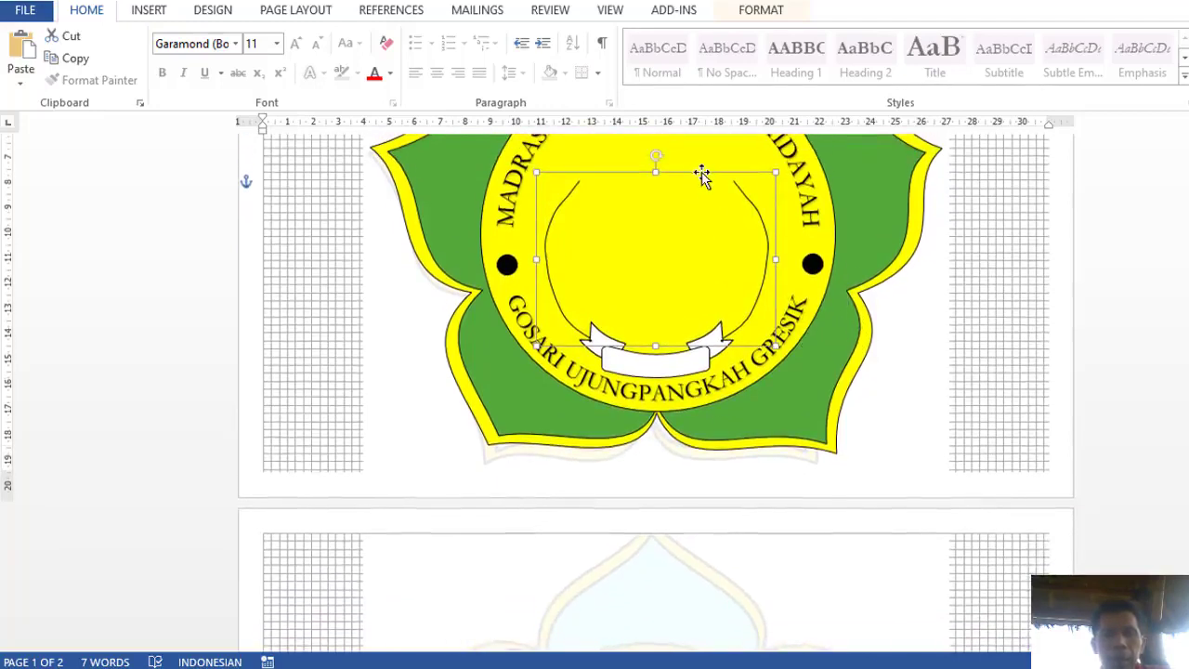
# - Move the grouped curves lower and sketch a freeform shape to their left
pyautogui.moveTo(701, 176); pyautogui.dragTo(679, 520)
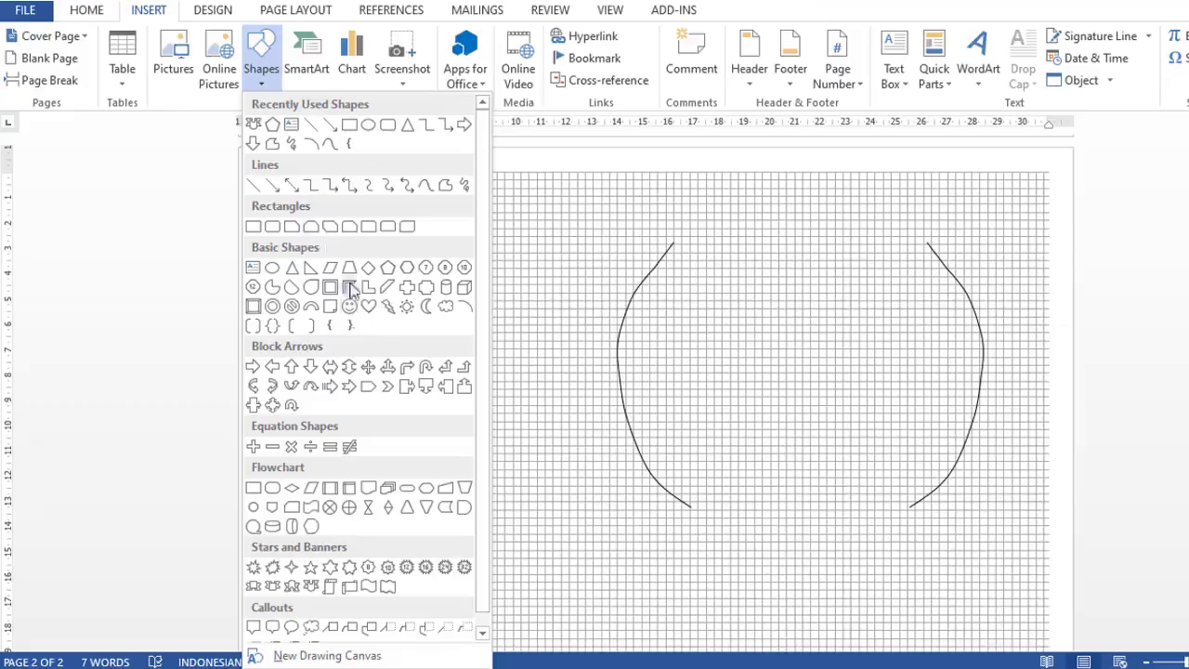
pyautogui.click(327, 146)
pyautogui.moveTo(405, 458); pyautogui.dragTo(432, 402)
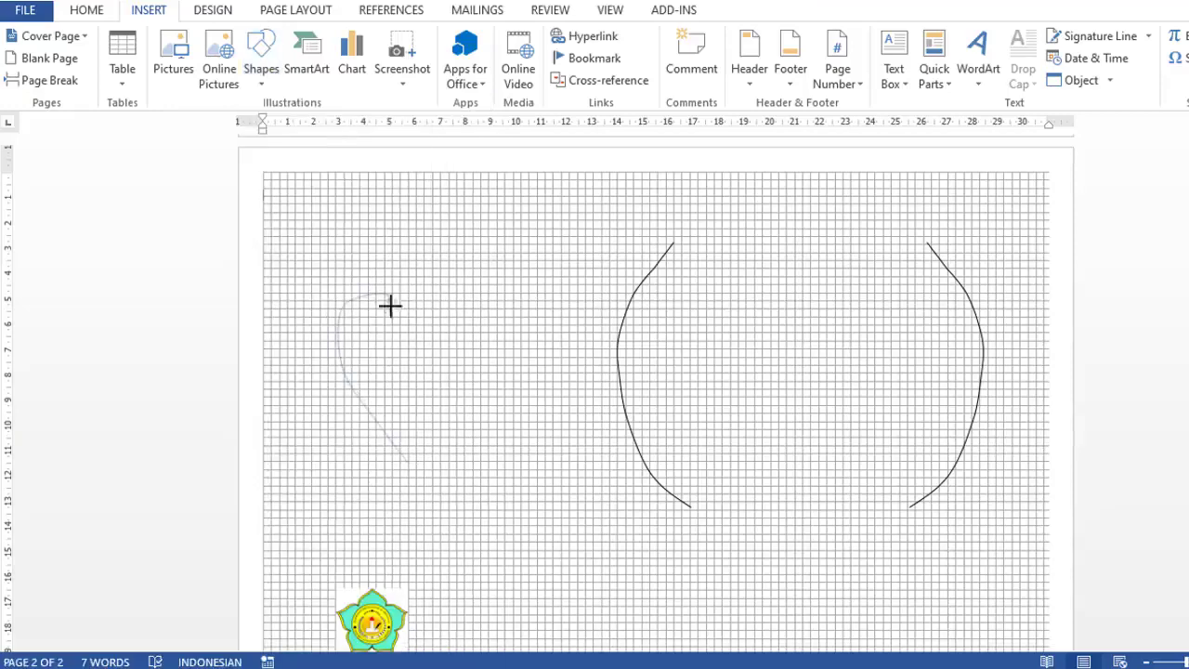
pyautogui.moveTo(426, 457)
pyautogui.mouseDown()
pyautogui.moveTo(405, 458)
pyautogui.moveTo(520, 478)
pyautogui.mouseUp()
# - Edit the freeform's points to dent its right edge and pull out a teardrop tail
pyautogui.click(183, 36)
pyautogui.click(192, 85)
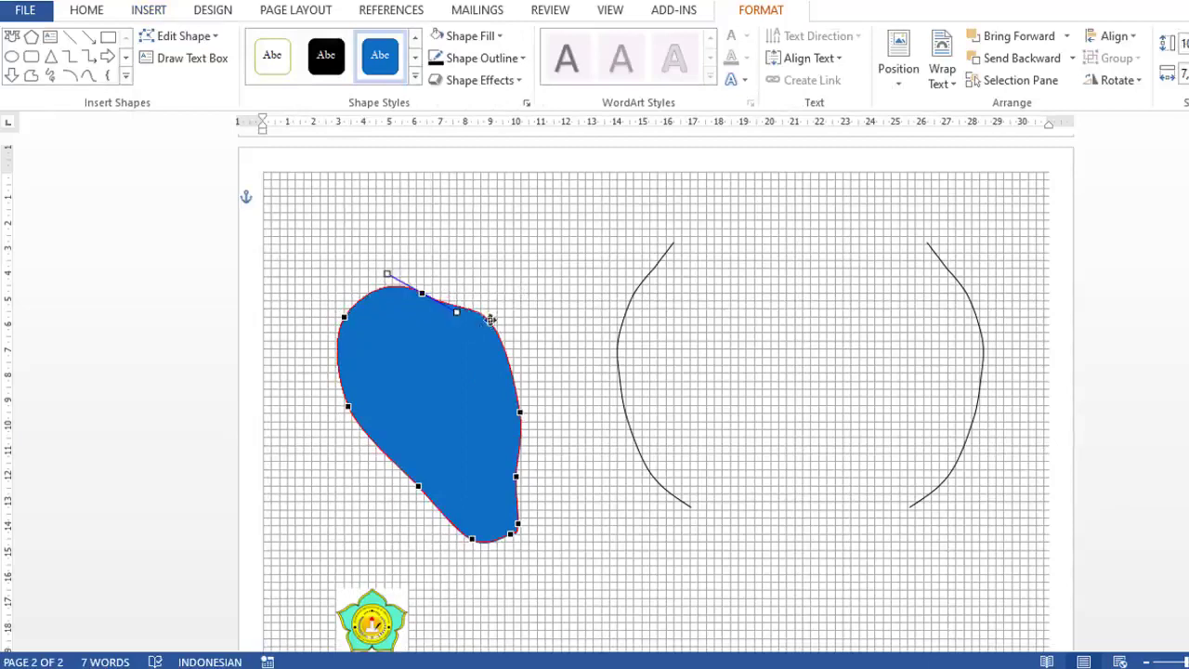
pyautogui.moveTo(491, 321); pyautogui.dragTo(471, 356)
pyautogui.moveTo(519, 412)
pyautogui.mouseDown()
pyautogui.moveTo(480, 445)
pyautogui.moveTo(488, 493)
pyautogui.mouseUp()
pyautogui.moveTo(510, 533)
pyautogui.mouseDown()
pyautogui.moveTo(503, 523)
pyautogui.moveTo(513, 534)
pyautogui.mouseUp()
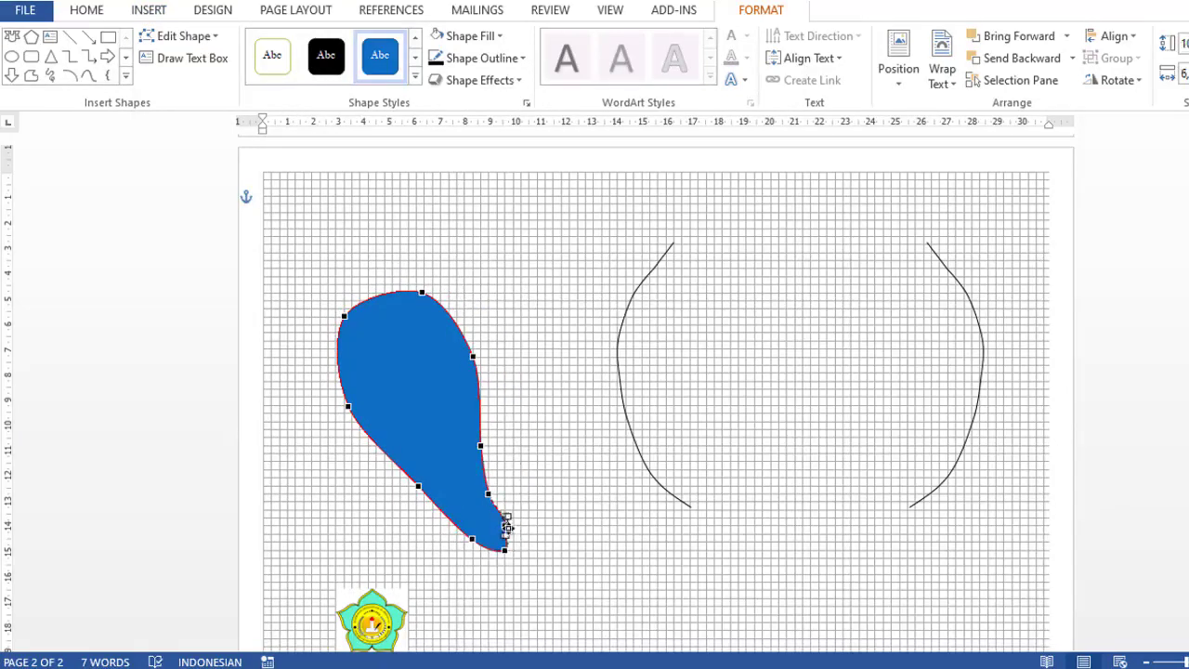
pyautogui.click(480, 446)
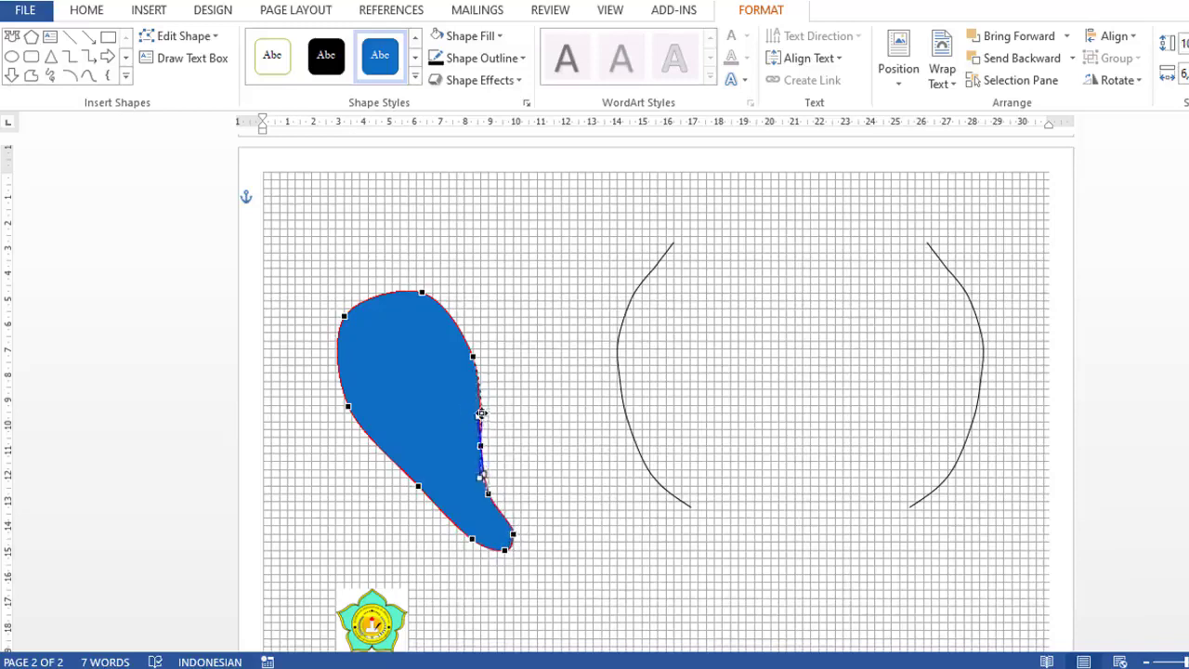
pyautogui.click(183, 35)
pyautogui.click(191, 85)
# - Refine the remaining points to slim and round the petal, then exit point editing
pyautogui.click(472, 356)
pyautogui.moveTo(476, 398); pyautogui.dragTo(477, 402)
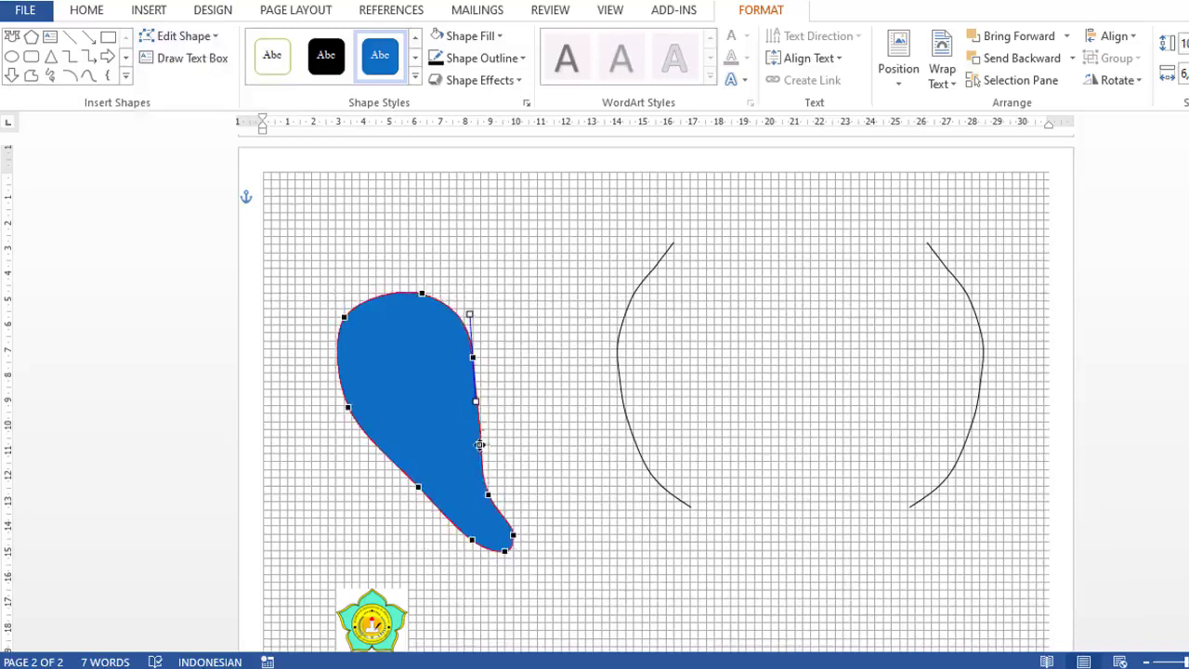
pyautogui.moveTo(480, 446); pyautogui.dragTo(473, 445)
pyautogui.moveTo(489, 492); pyautogui.dragTo(517, 459)
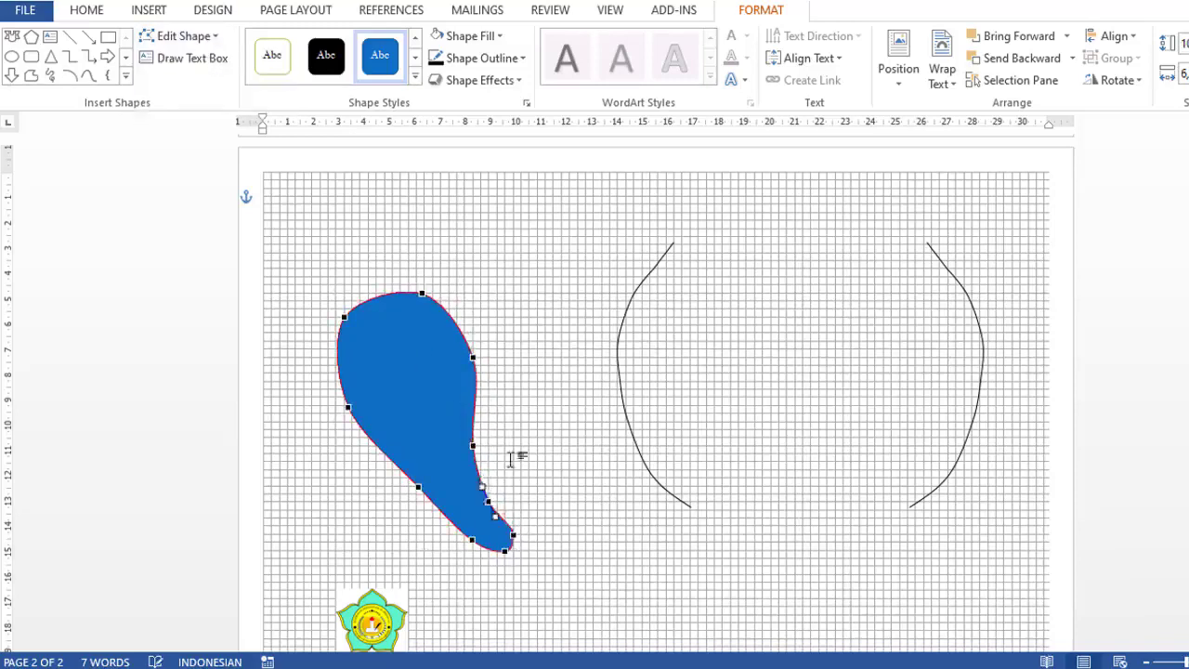
pyautogui.click(518, 459)
pyautogui.click(433, 340)
pyautogui.moveTo(344, 317); pyautogui.dragTo(332, 303)
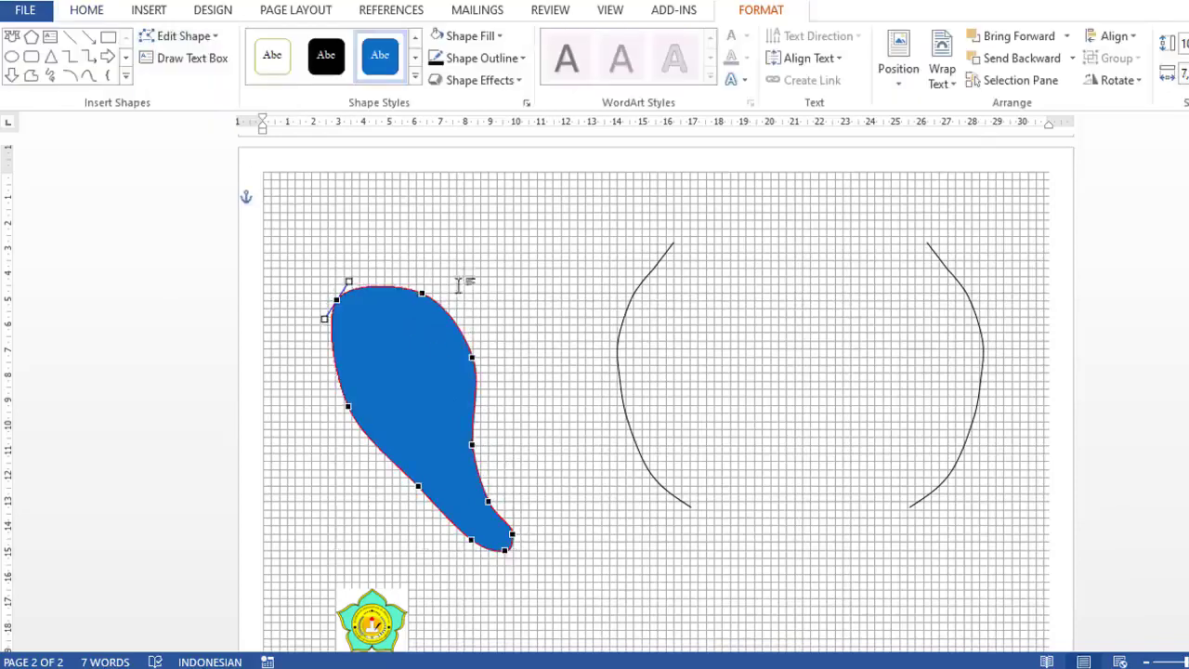
pyautogui.moveTo(472, 356); pyautogui.dragTo(456, 366)
pyautogui.click(409, 479)
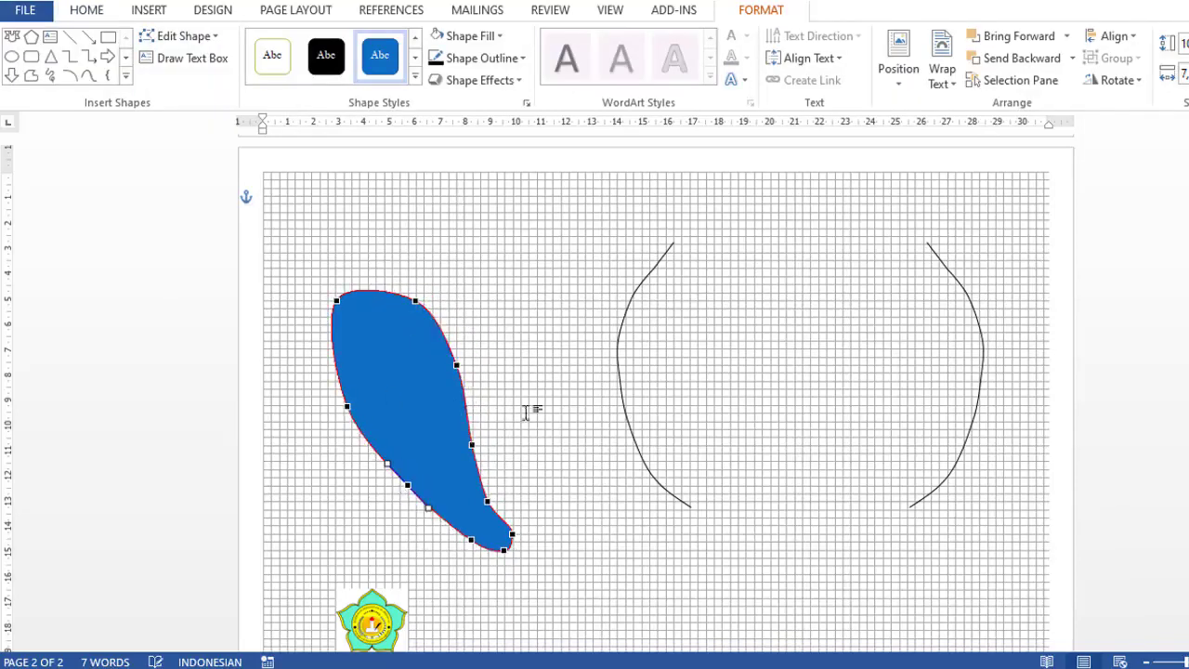
pyautogui.press('Escape')
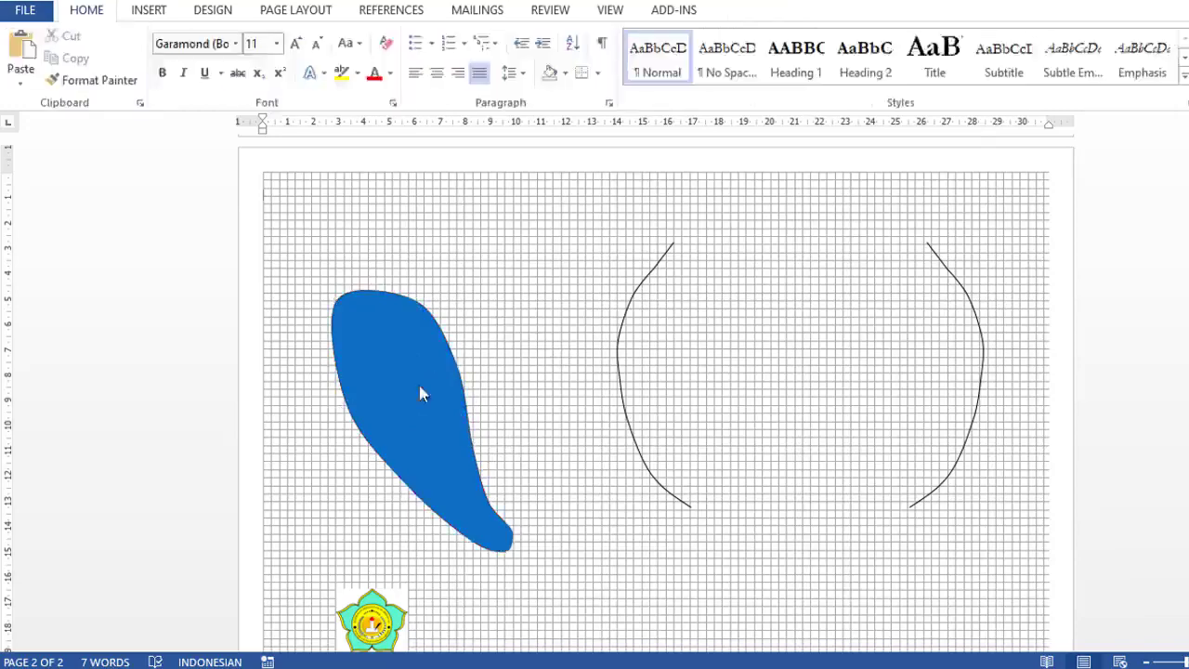
pyautogui.click(419, 385)
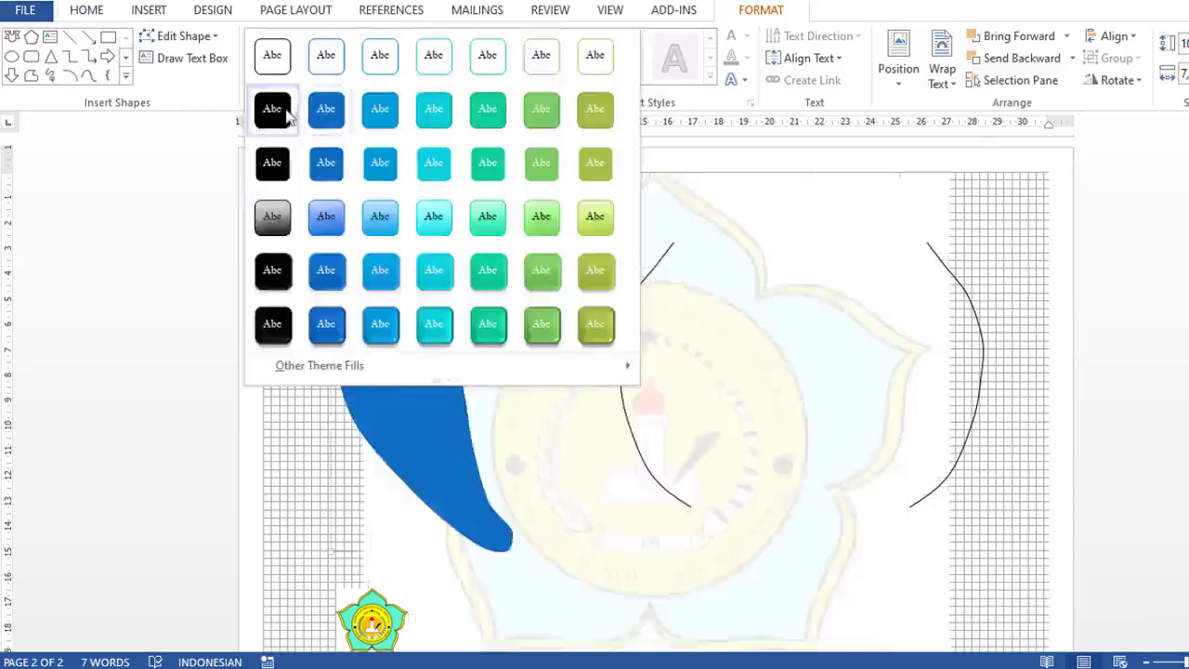
# - Style the petal white with a black outline, rotate it upright and shrink it
pyautogui.click(279, 110)
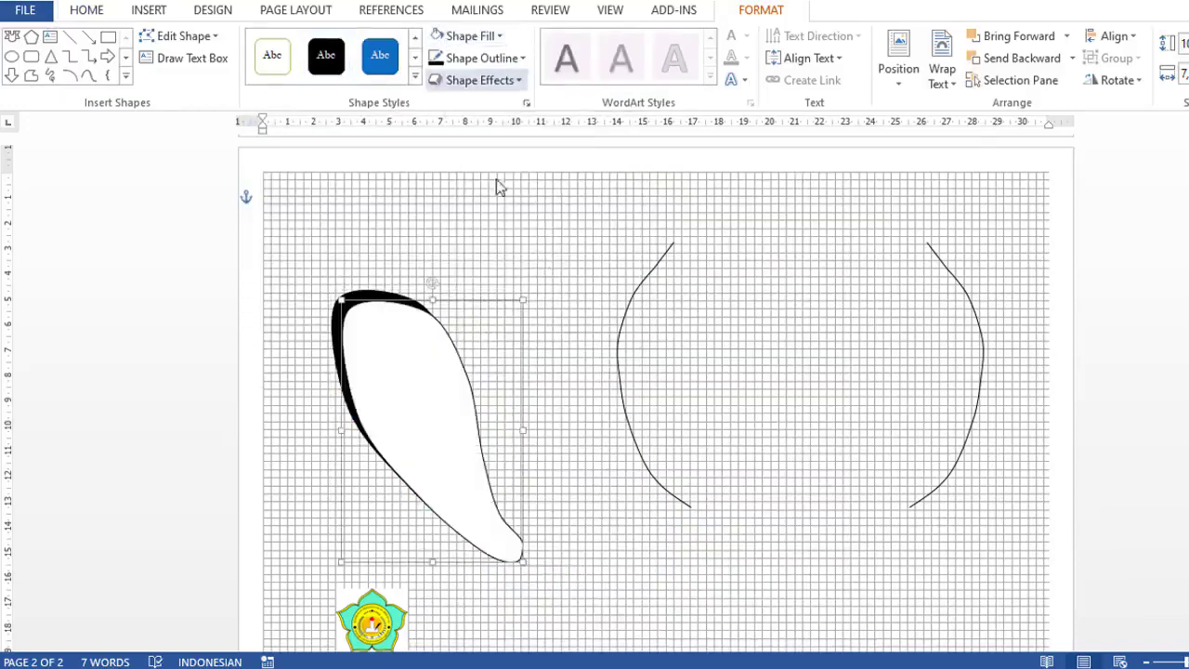
pyautogui.moveTo(445, 291); pyautogui.dragTo(428, 260)
pyautogui.rightClick(422, 344)
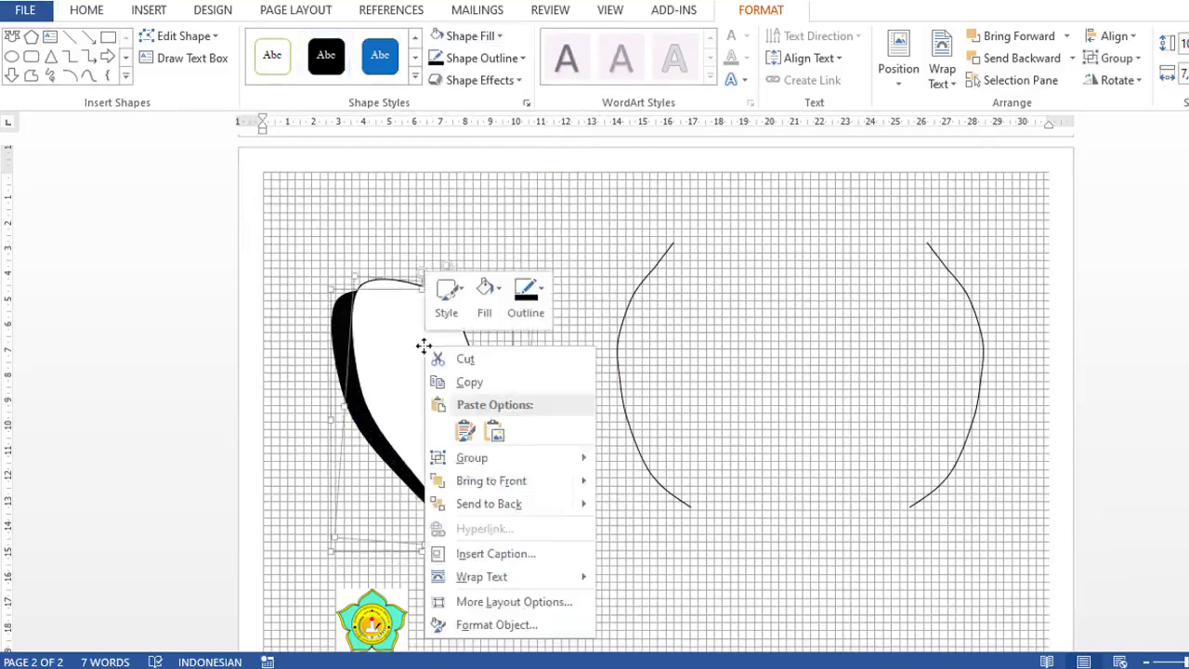
pyautogui.press('Escape')
pyautogui.moveTo(533, 559); pyautogui.dragTo(437, 385)
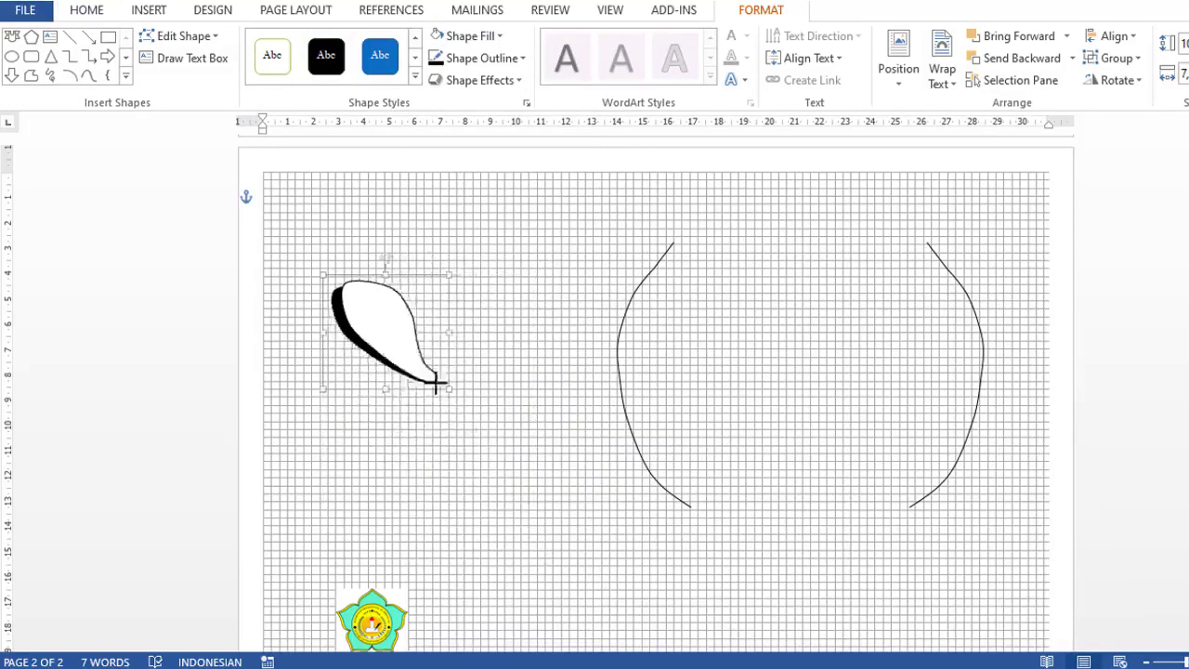
# - Paste a copy of the petal, flip it horizontally and rotate it into a heart half
pyautogui.hotkey('ctrl', 'v')
pyautogui.click(1119, 80)
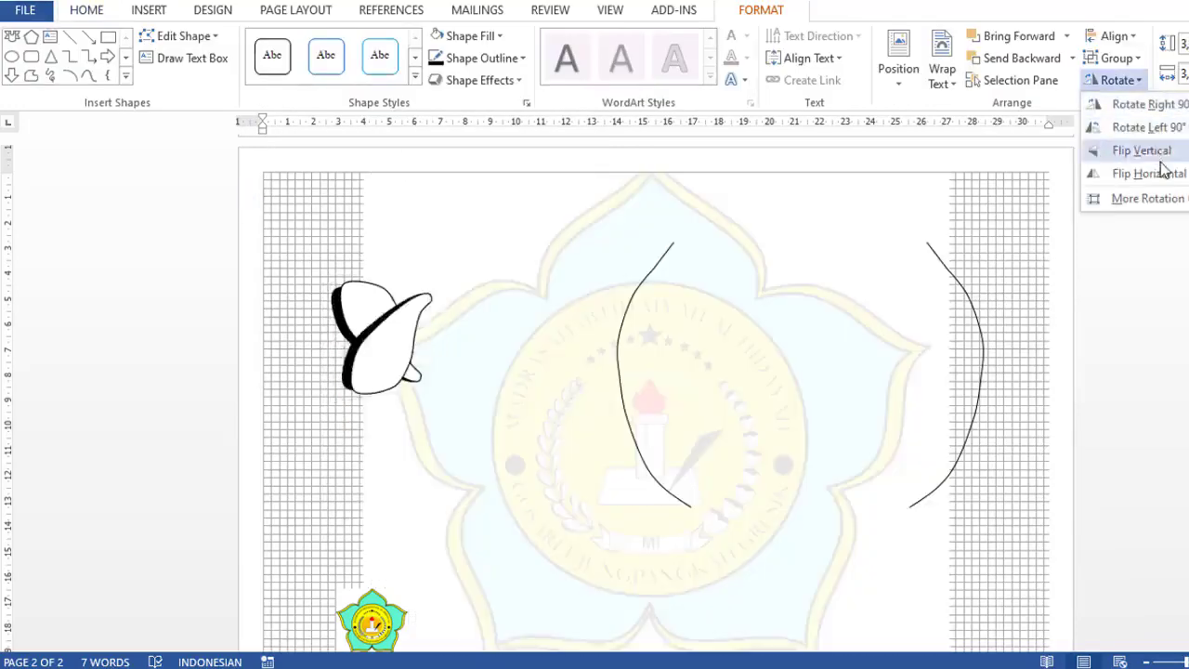
pyautogui.click(1152, 173)
pyautogui.moveTo(388, 269); pyautogui.dragTo(483, 253)
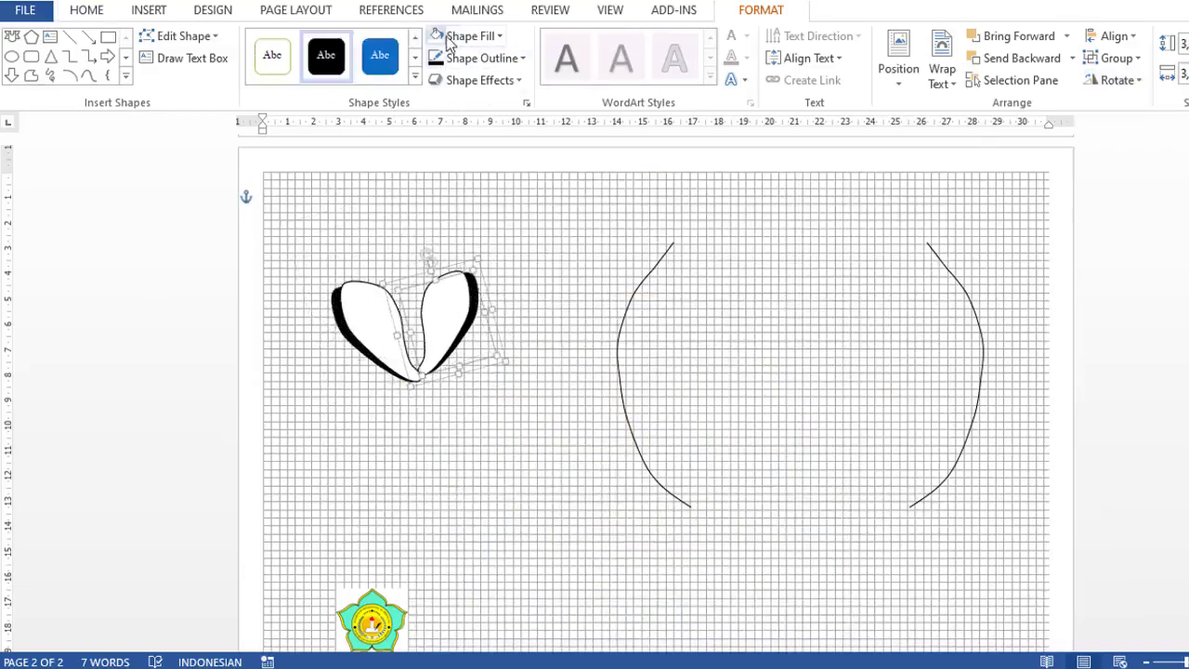
pyautogui.click(548, 276)
pyautogui.click(450, 306)
# - Reorder the mirrored petal's layer using Send Backward, Send to Back and Behind Text
pyautogui.rightClick(472, 293)
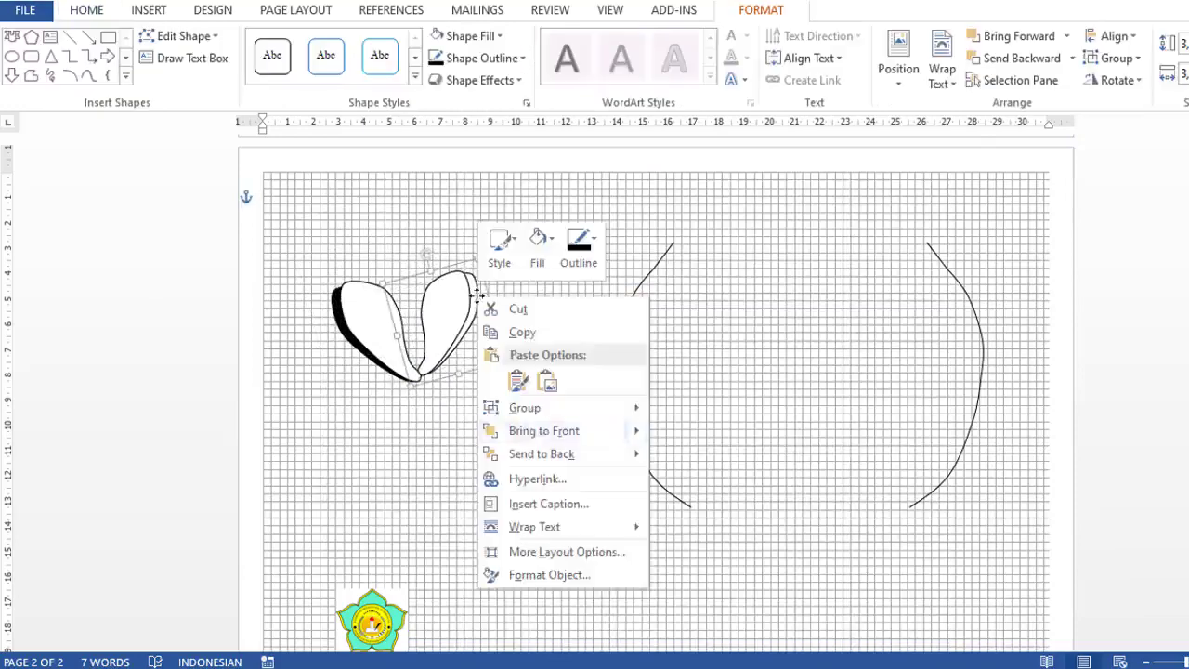
pyautogui.click(465, 268)
pyautogui.rightClick(488, 321)
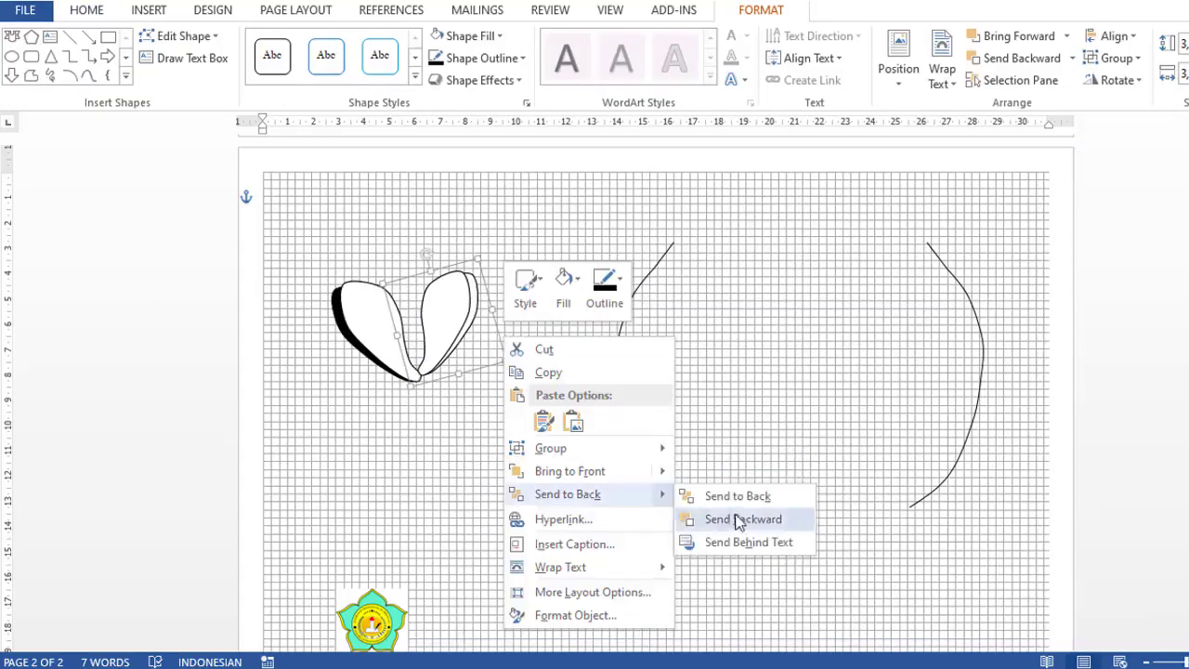
pyautogui.click(735, 520)
pyautogui.rightClick(483, 322)
pyautogui.click(554, 411)
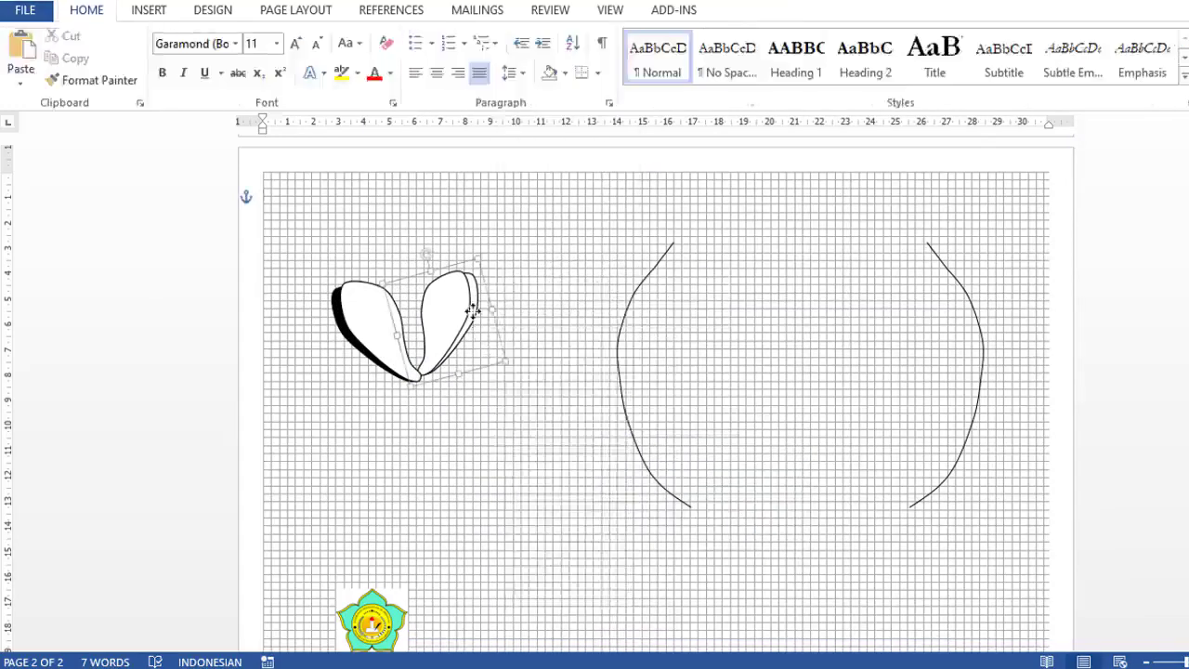
pyautogui.rightClick(471, 313)
pyautogui.click(698, 470)
pyautogui.rightClick(469, 325)
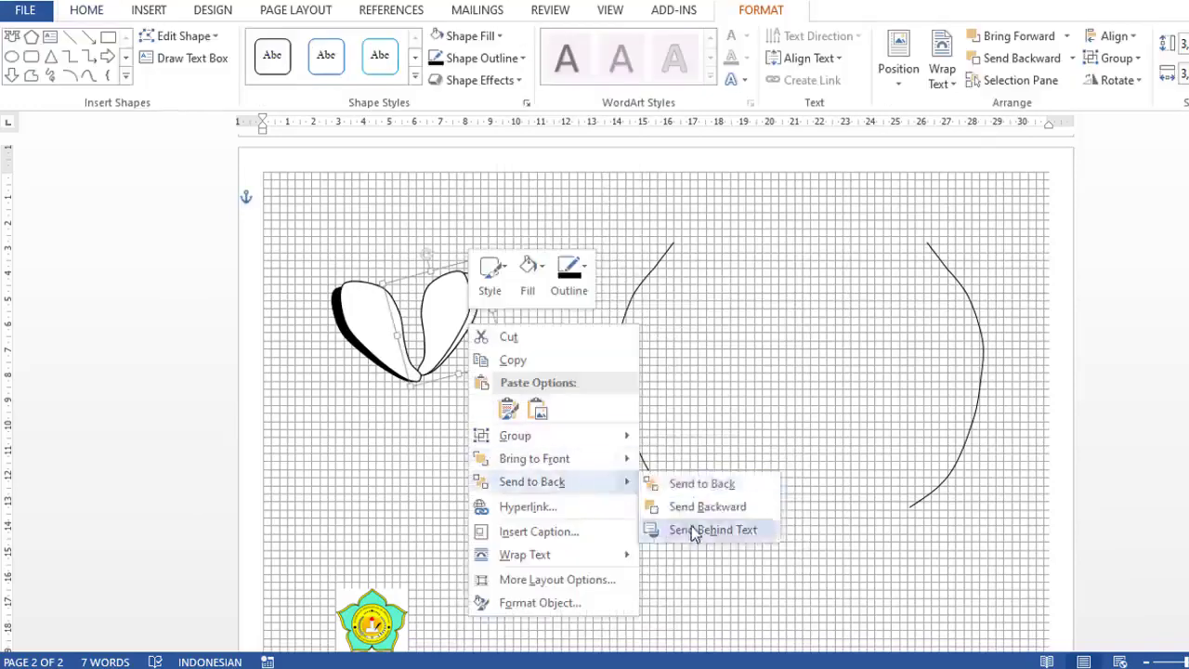
pyautogui.click(690, 530)
pyautogui.rightClick(493, 364)
pyautogui.rightClick(479, 322)
pyautogui.moveTo(534, 458)
pyautogui.click(715, 482)
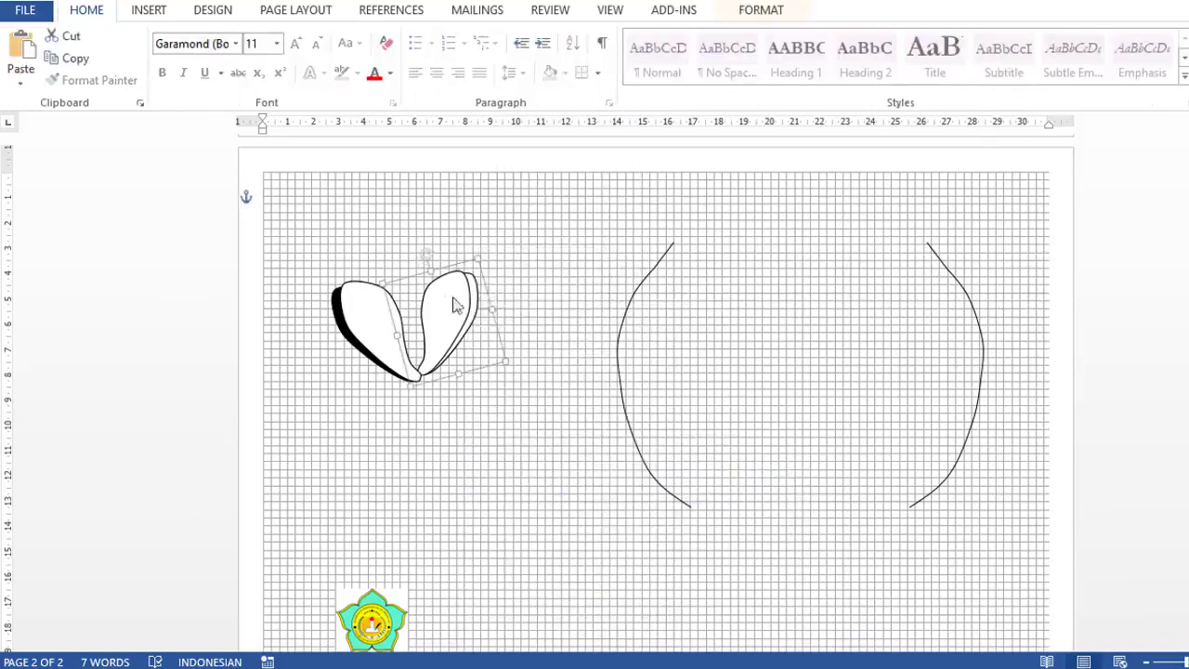
# - Try Bring to Front, In Front of Text and Behind Text until the petal sits behind the other
pyautogui.rightClick(433, 297)
pyautogui.click(641, 475)
pyautogui.rightClick(487, 296)
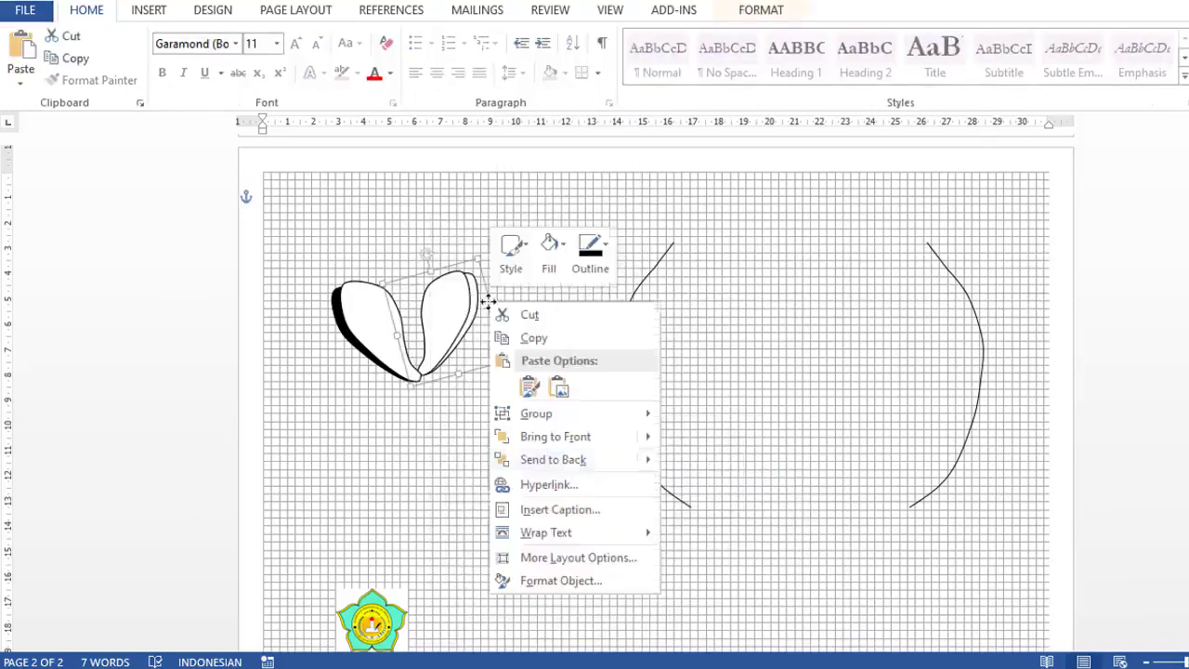
pyautogui.click(721, 507)
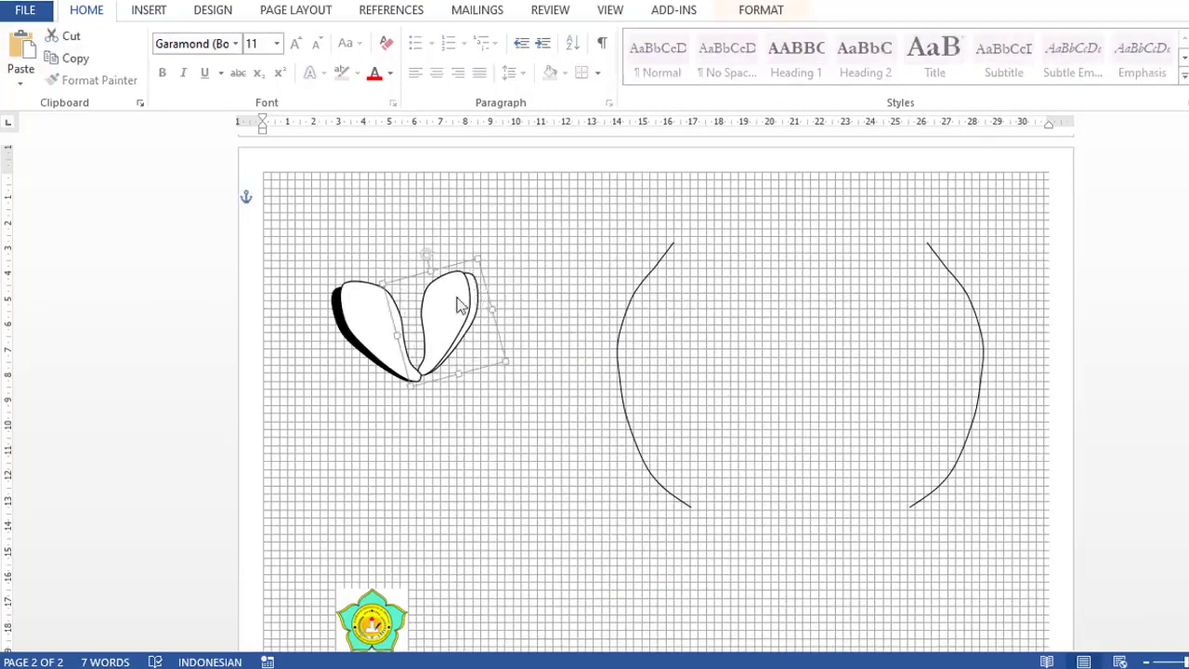
pyautogui.rightClick(473, 289)
pyautogui.click(703, 430)
pyautogui.rightClick(487, 320)
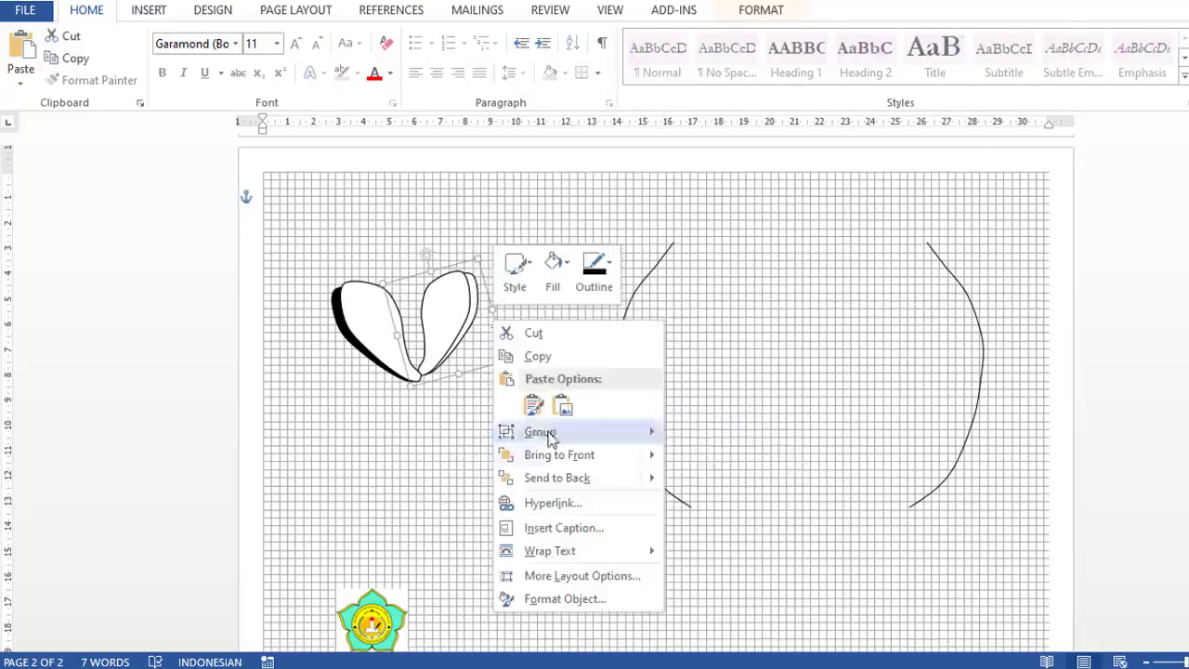
pyautogui.click(483, 311)
pyautogui.rightClick(500, 350)
pyautogui.click(733, 535)
pyautogui.rightClick(495, 336)
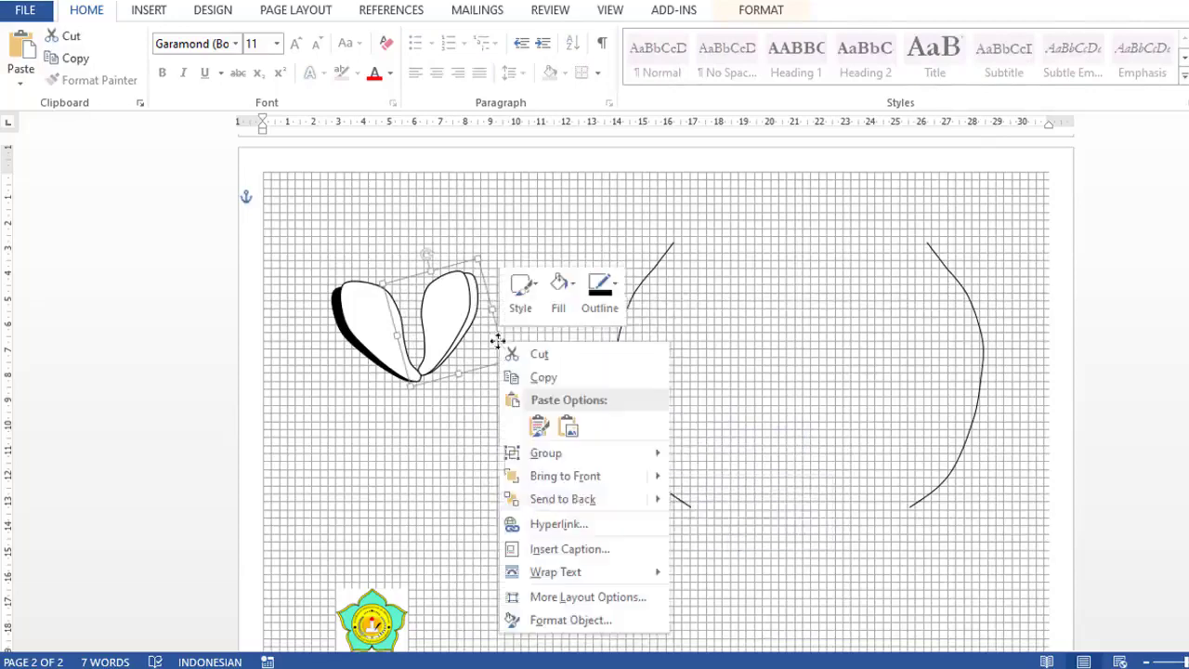
pyautogui.click(740, 548)
pyautogui.rightClick(498, 350)
pyautogui.click(785, 528)
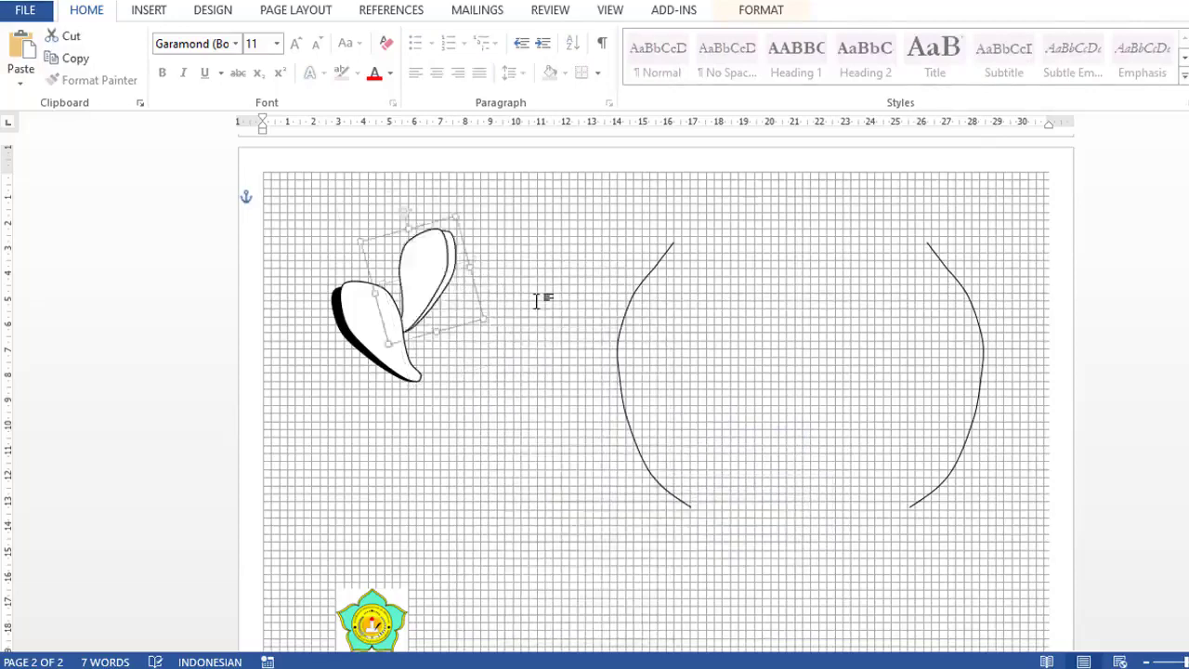
pyautogui.scroll(3, 544, 297)
# - Move the right petal beside the left, stand it more upright and send it further back
pyautogui.moveTo(418, 402); pyautogui.dragTo(455, 437)
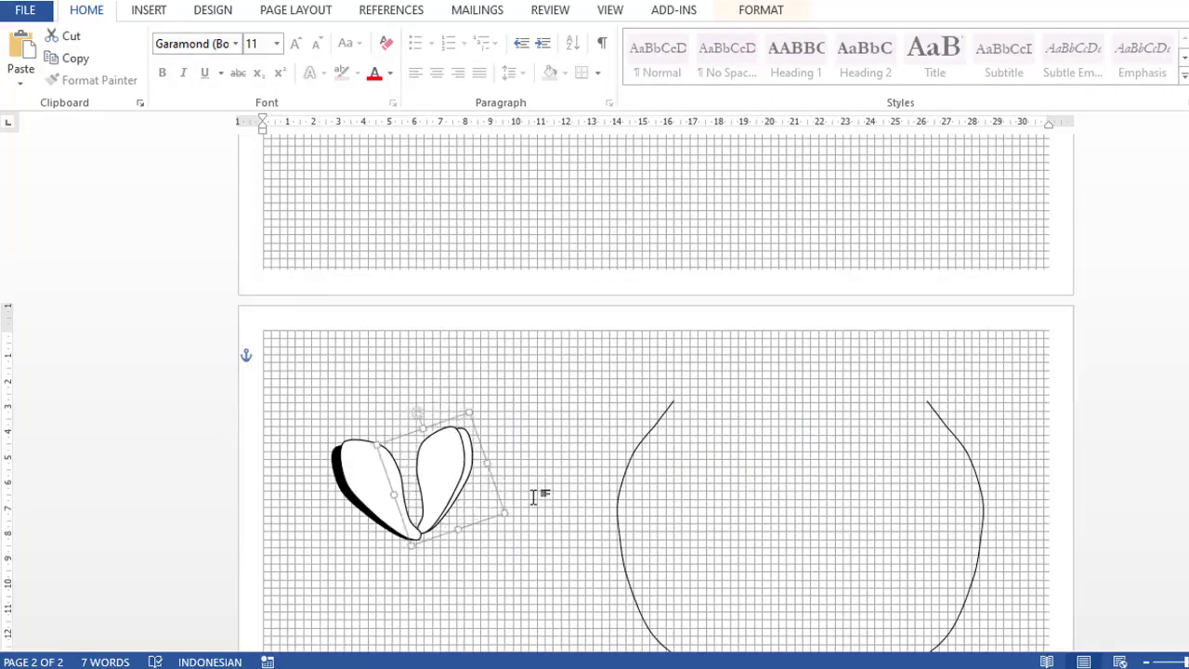
pyautogui.moveTo(455, 437); pyautogui.dragTo(445, 456)
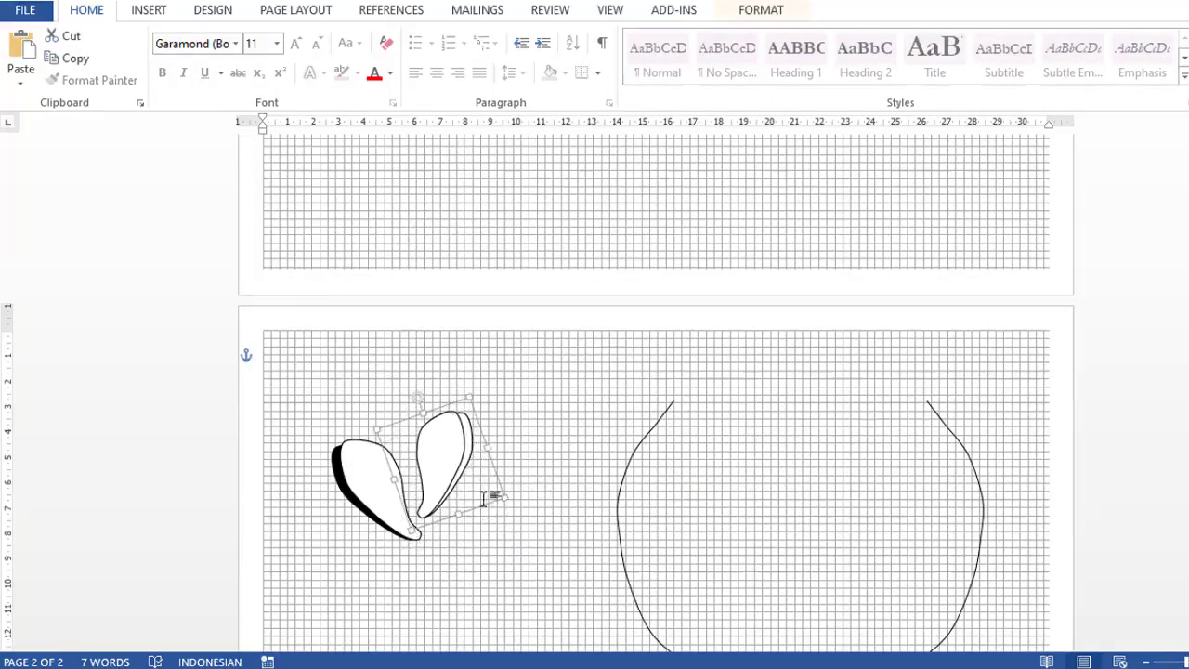
pyautogui.rightClick(486, 499)
pyautogui.click(712, 363)
pyautogui.rightClick(437, 462)
pyautogui.click(687, 329)
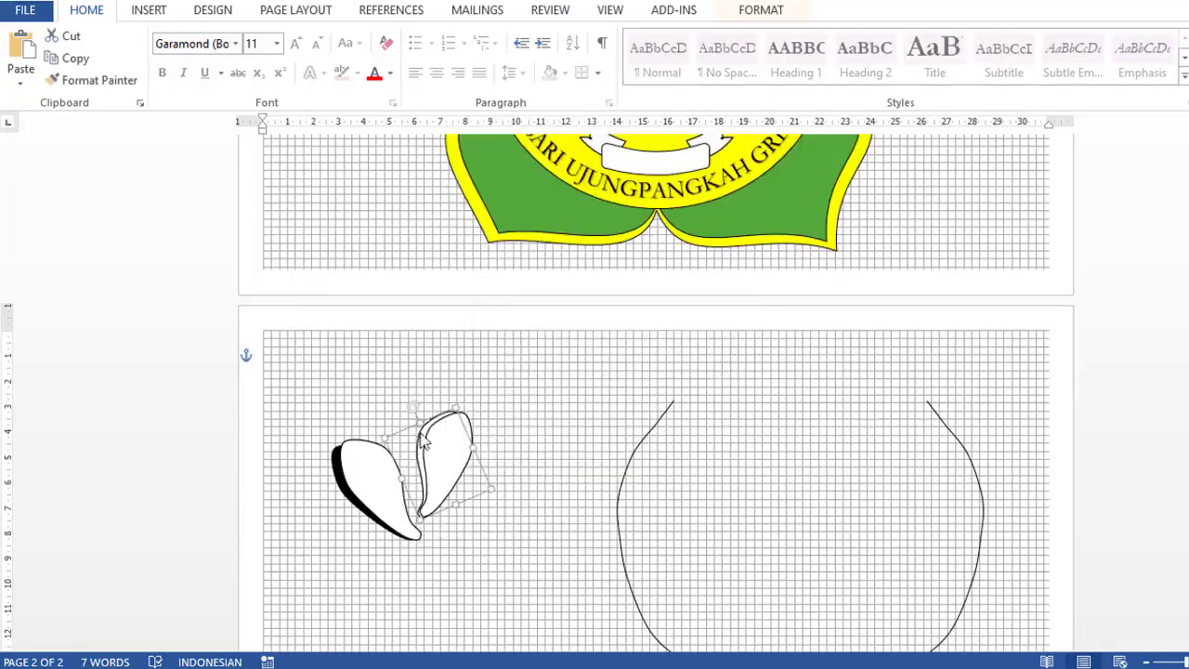
pyautogui.click(761, 9)
# - Apply a black Shape Style to the right petal and nudge it beside the left one
pyautogui.click(415, 79)
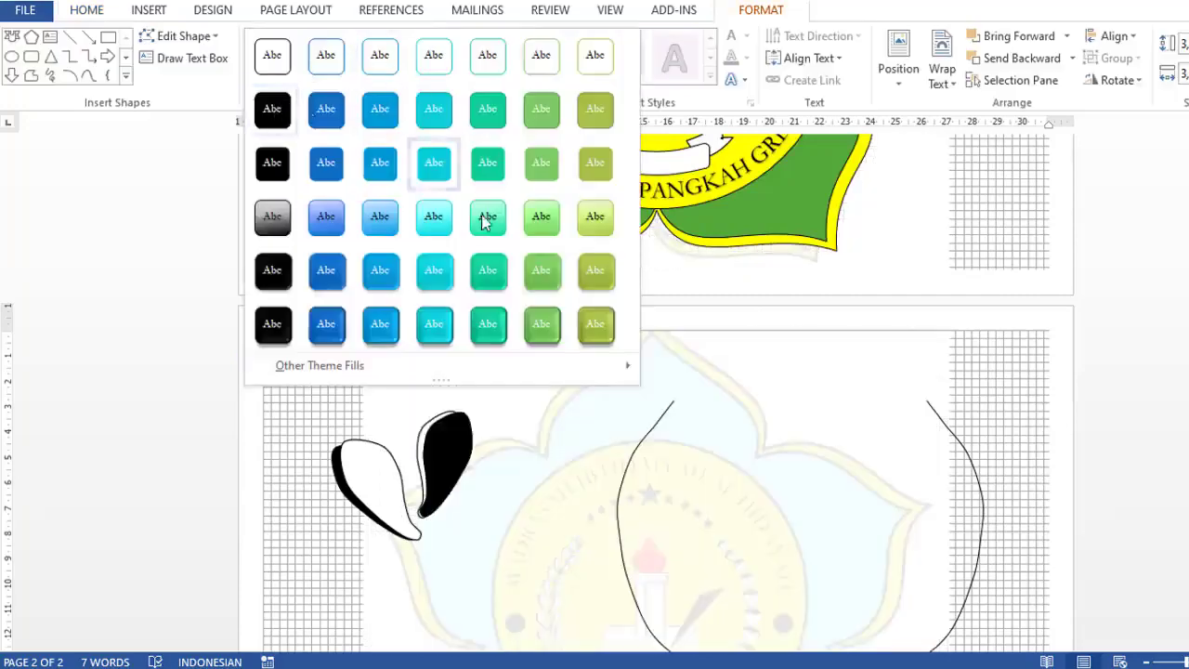
pyautogui.click(464, 450)
pyautogui.click(416, 80)
pyautogui.click(268, 159)
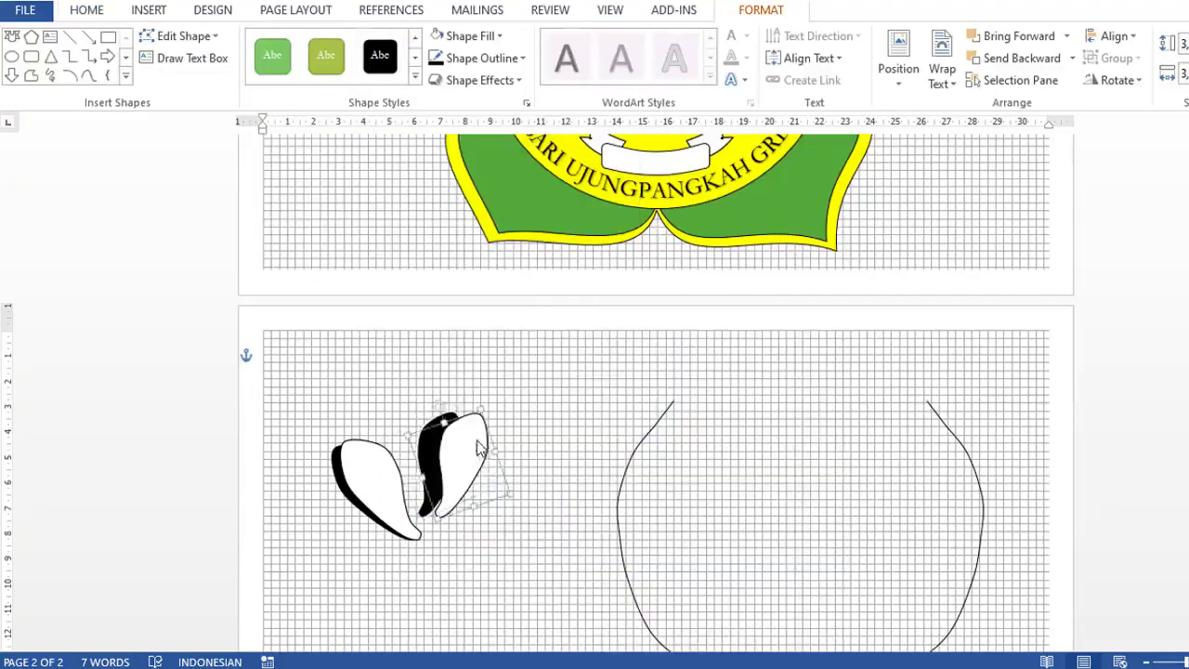
pyautogui.click(455, 469)
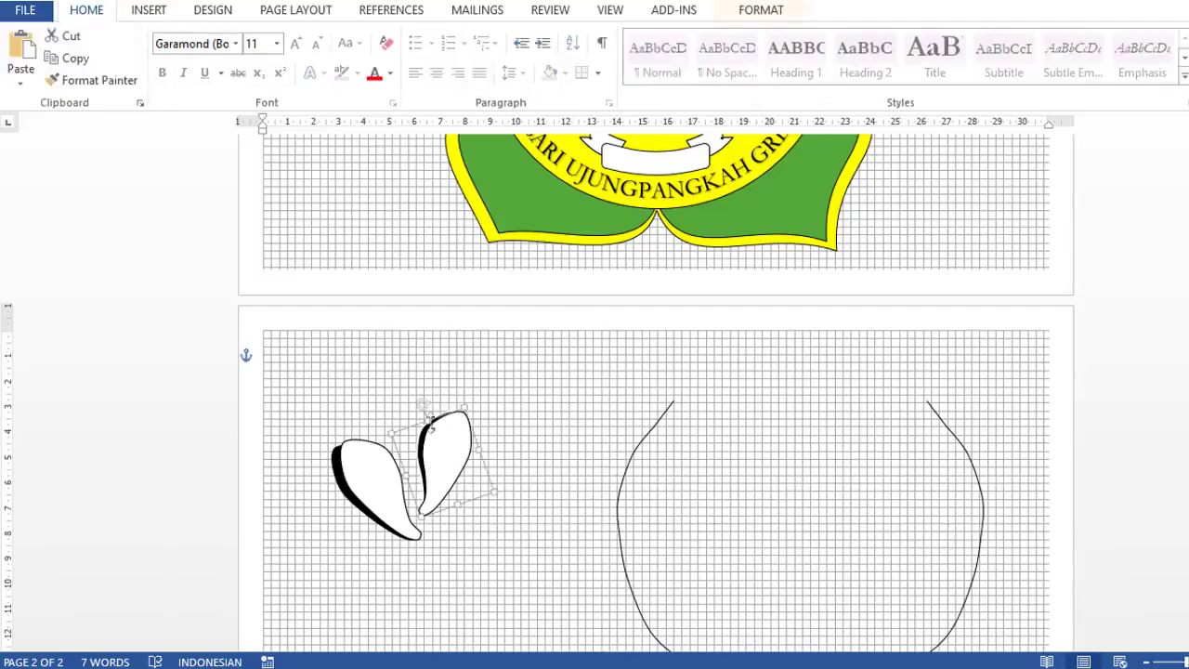
pyautogui.moveTo(465, 452); pyautogui.dragTo(461, 455)
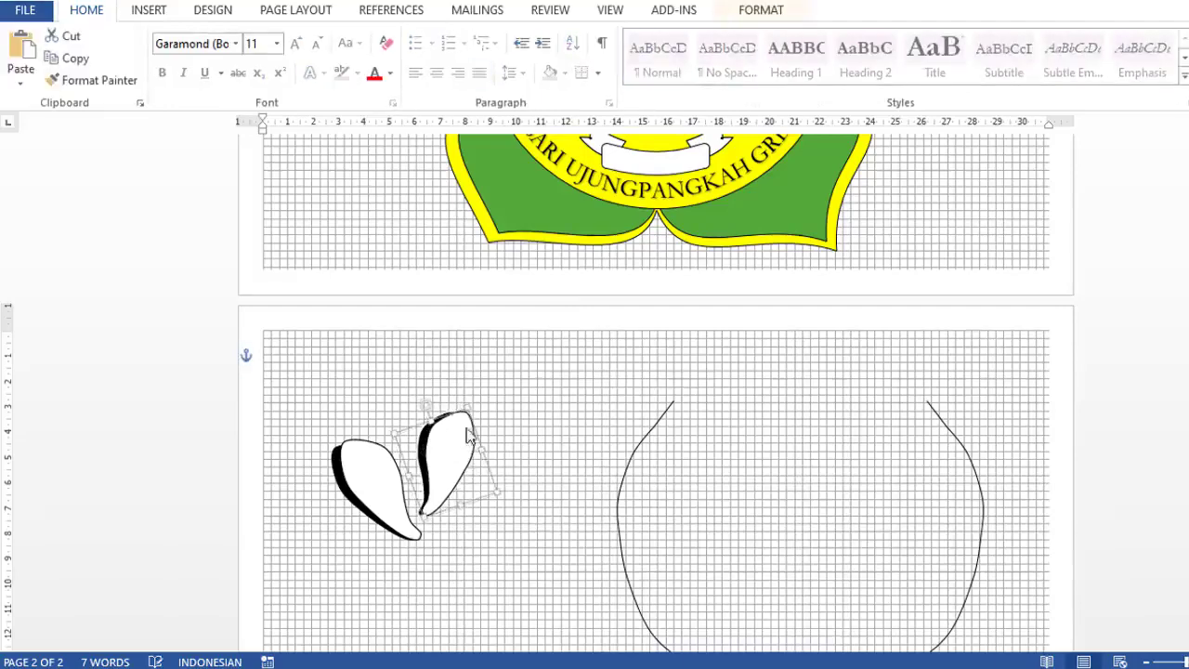
# - Move the right petal down next to the left and group both petals
pyautogui.rightClick(455, 464)
pyautogui.click(669, 247)
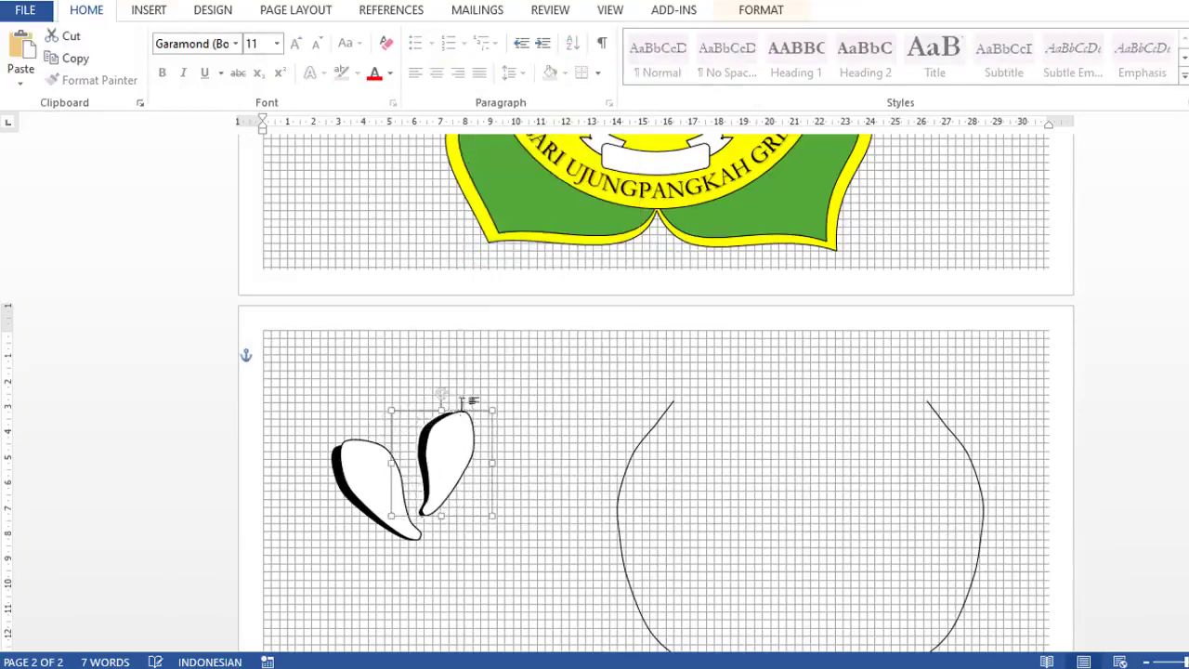
pyautogui.moveTo(486, 519); pyautogui.dragTo(487, 538)
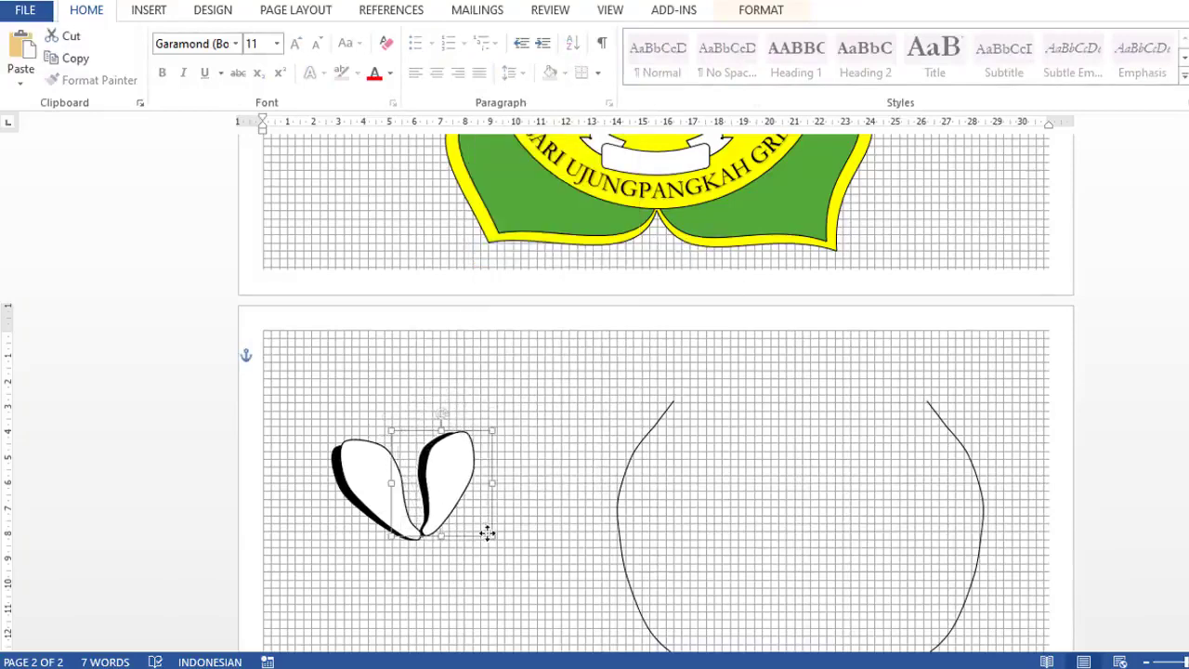
pyautogui.keyDown('shift'); pyautogui.click(349, 466); pyautogui.keyUp('shift')
pyautogui.rightClick(366, 486)
pyautogui.click(557, 276)
# - Shrink the petal group and place it at the bottom of the left curve
pyautogui.moveTo(399, 412); pyautogui.dragTo(381, 414)
pyautogui.scroll(-3, 502, 404)
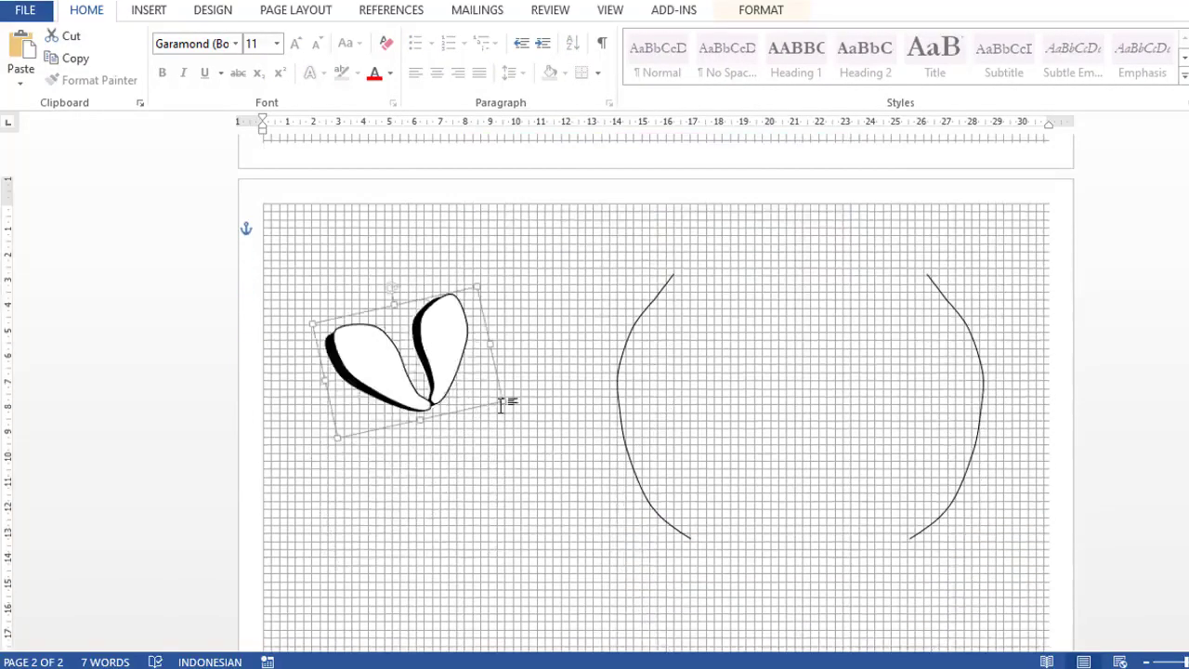
pyautogui.moveTo(501, 404); pyautogui.dragTo(382, 353)
pyautogui.moveTo(343, 316); pyautogui.dragTo(674, 486)
pyautogui.scroll(5, 796, 452)
pyautogui.scroll(5, 796, 452)
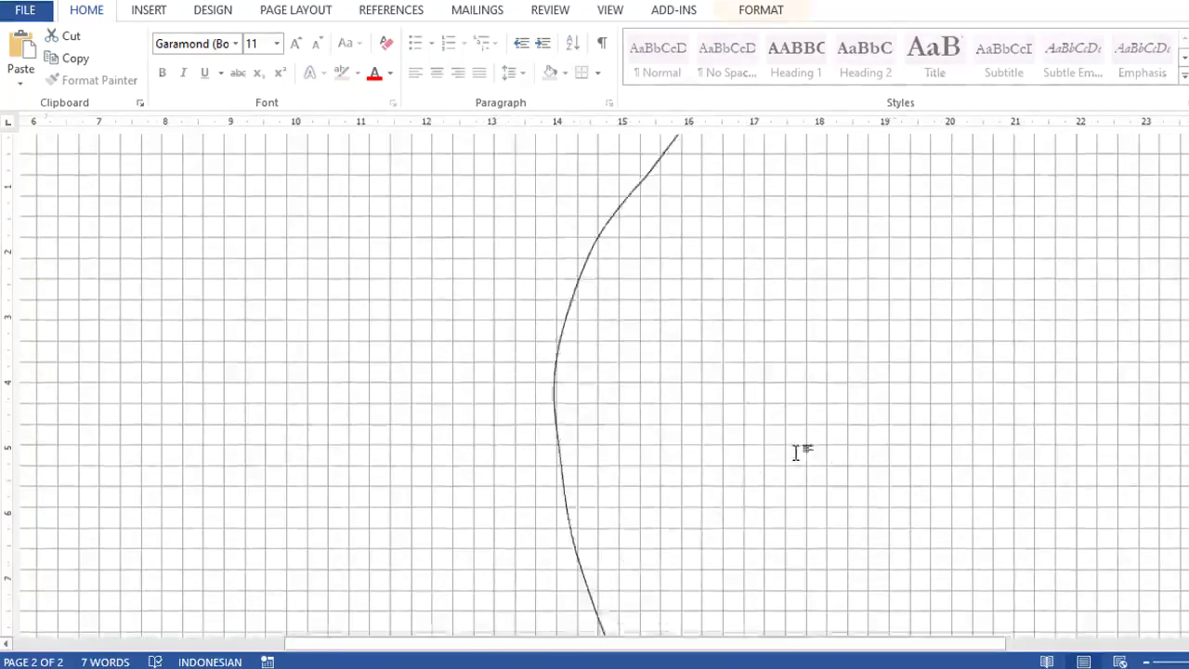
pyautogui.scroll(-5, 801, 456)
pyautogui.click(520, 357)
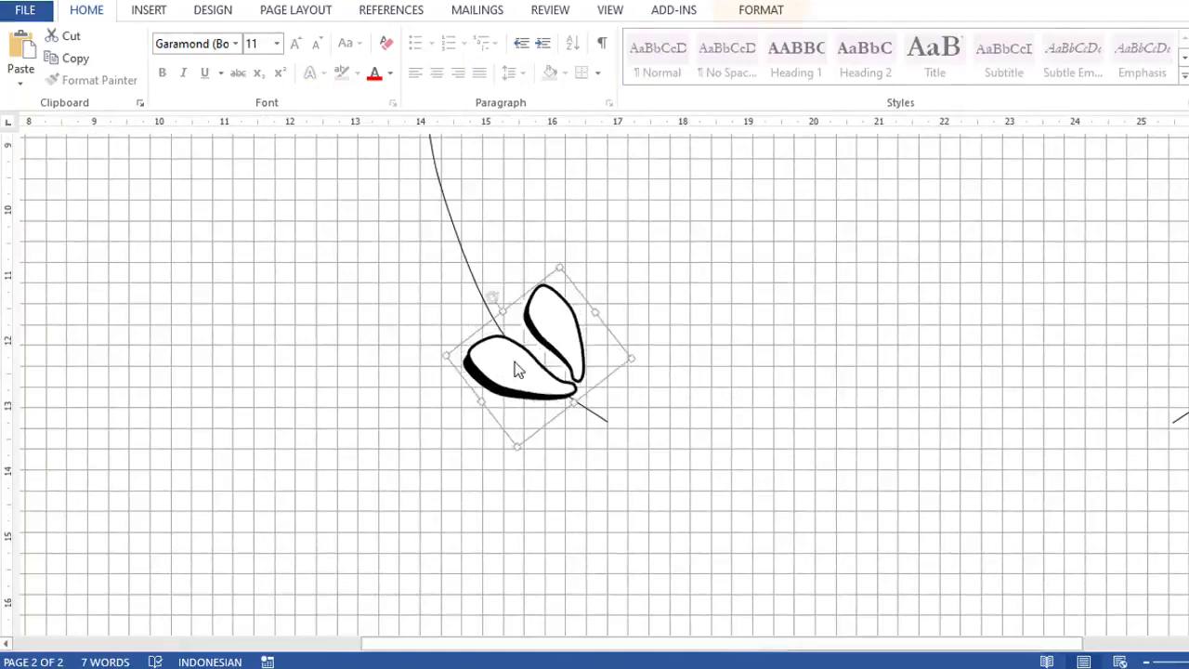
pyautogui.moveTo(518, 369); pyautogui.dragTo(493, 374)
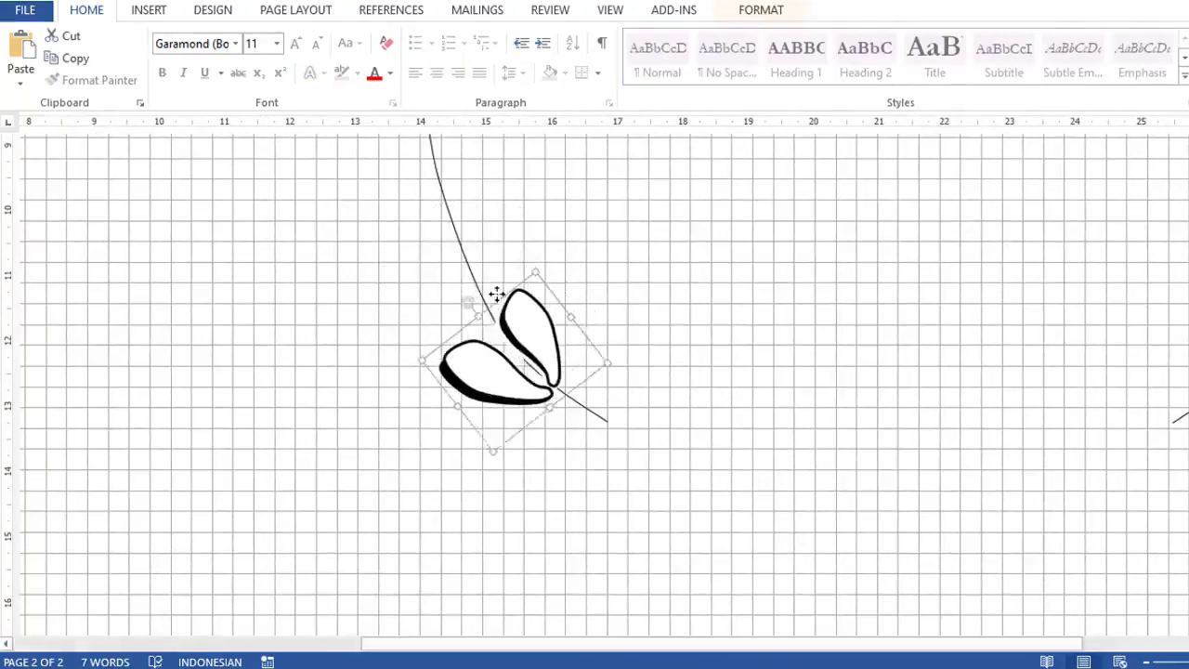
pyautogui.click(642, 377)
# - Paste another leaf pair and rotate it more upright beside the stem
pyautogui.scroll(-3, 891, 408)
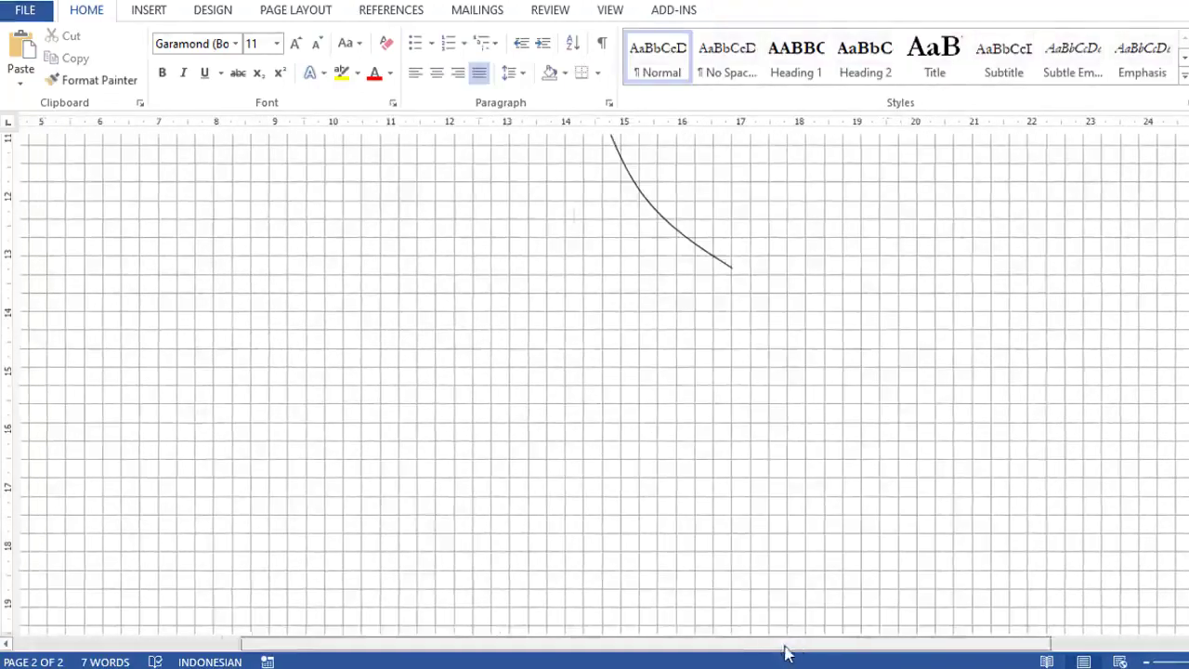
pyautogui.hscroll(3, 785, 653)
pyautogui.hotkey('ctrl', 'v')
pyautogui.moveTo(640, 372)
pyautogui.mouseDown()
pyautogui.moveTo(655, 340)
pyautogui.moveTo(570, 274)
pyautogui.mouseUp()
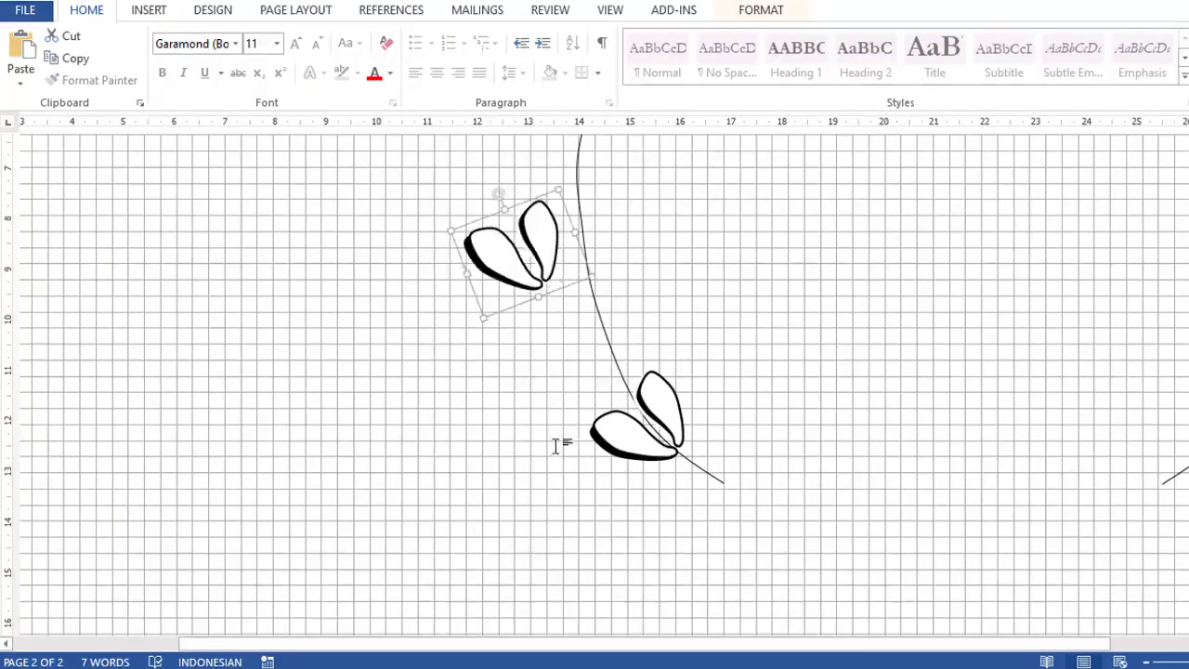
pyautogui.moveTo(499, 198); pyautogui.dragTo(621, 365)
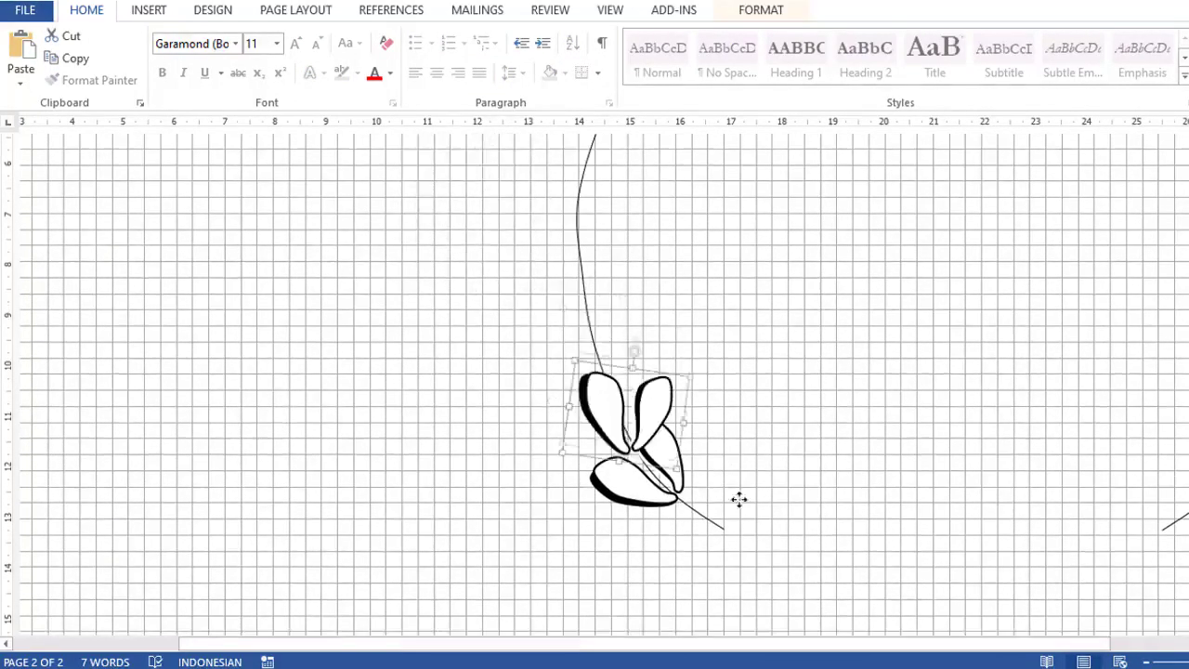
pyautogui.rightClick(628, 396)
pyautogui.press('Escape')
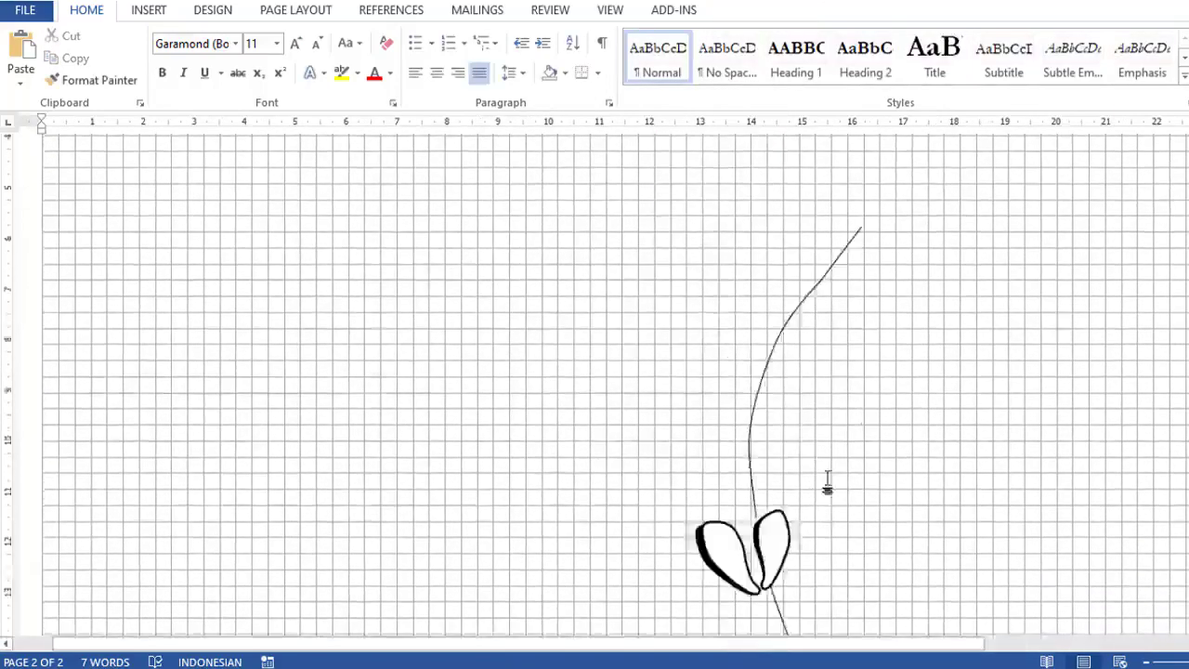
# - Try positions for the leaf copy higher on the stem, undoing and redoing moves
pyautogui.moveTo(797, 383); pyautogui.dragTo(829, 462)
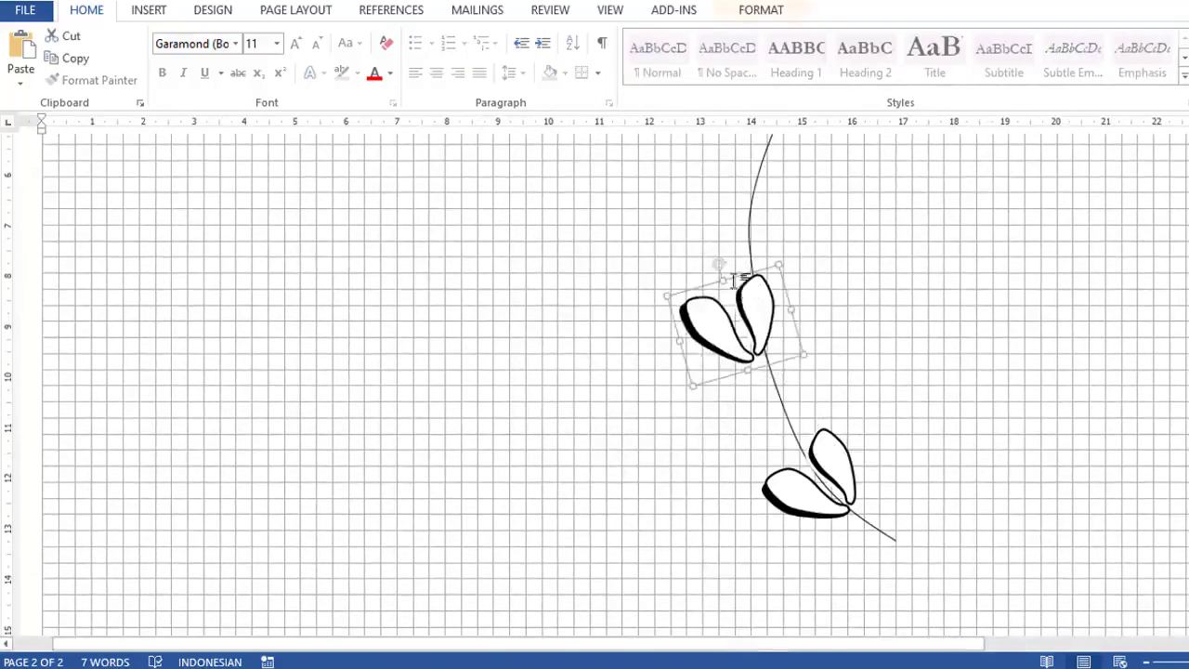
pyautogui.hotkey('ctrl', 'z')
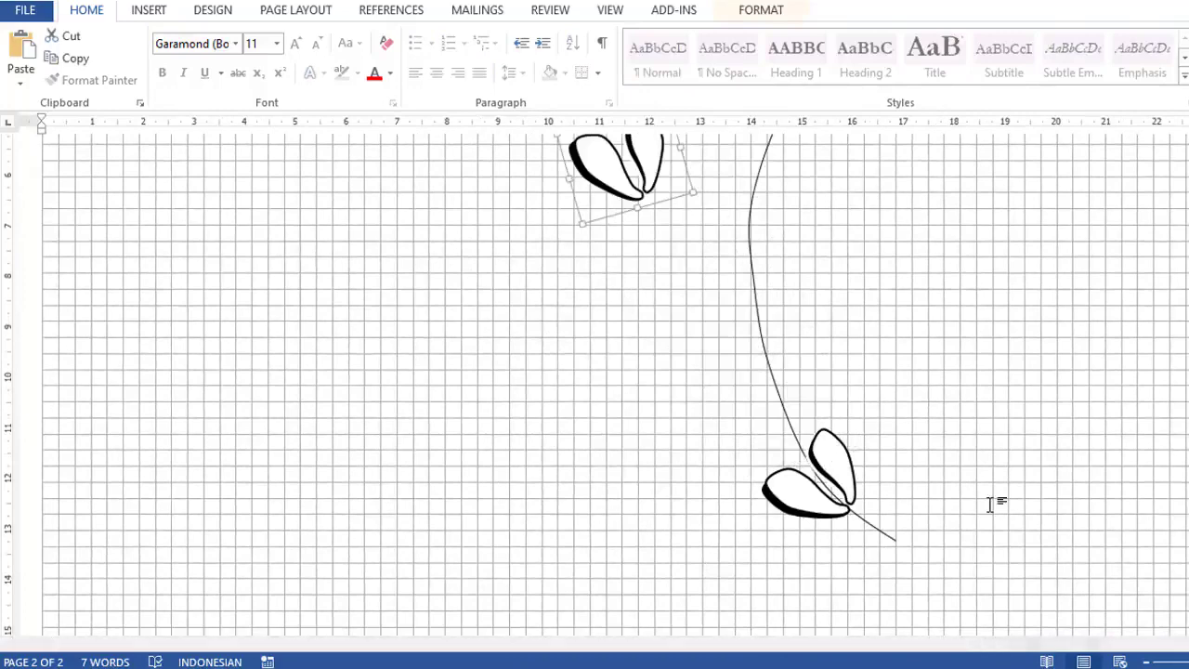
pyautogui.scroll(3, 991, 505)
pyautogui.moveTo(615, 364); pyautogui.dragTo(825, 443)
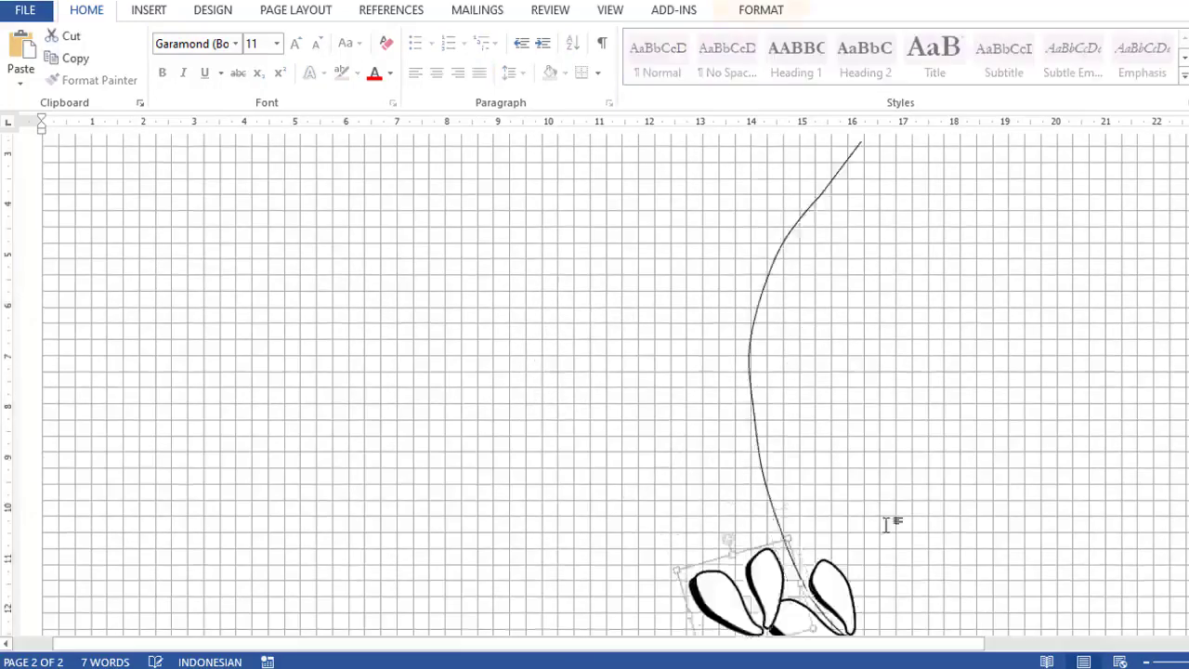
pyautogui.hotkey('ctrl', 'z')
pyautogui.hotkey('ctrl', 'y')
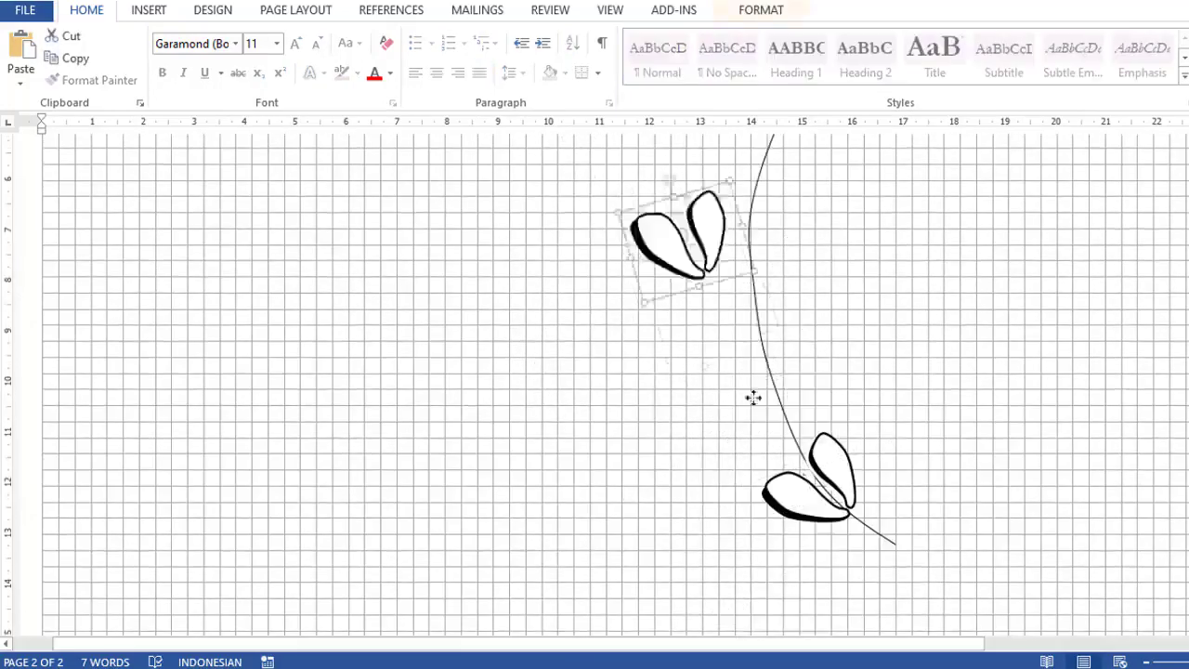
pyautogui.hotkey('ctrl', 'z')
# - Undo the leaf copy's last move and switch to the Document1 window
pyautogui.hotkey('ctrl', 'z')
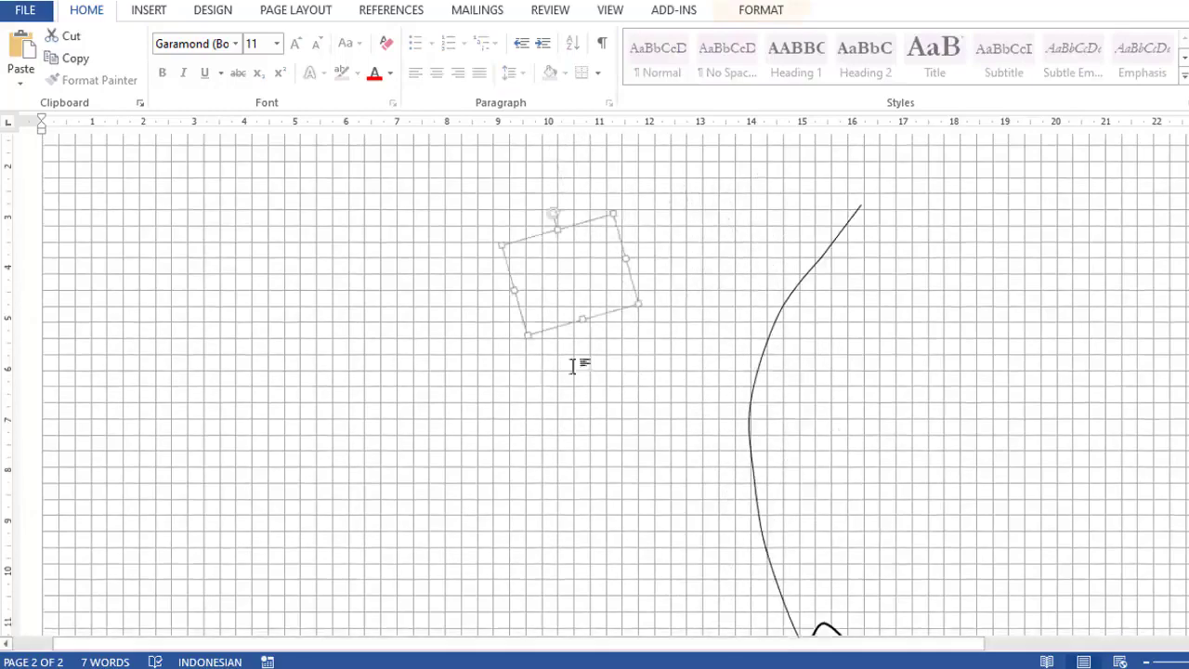
pyautogui.hotkey('ctrl', 'z')
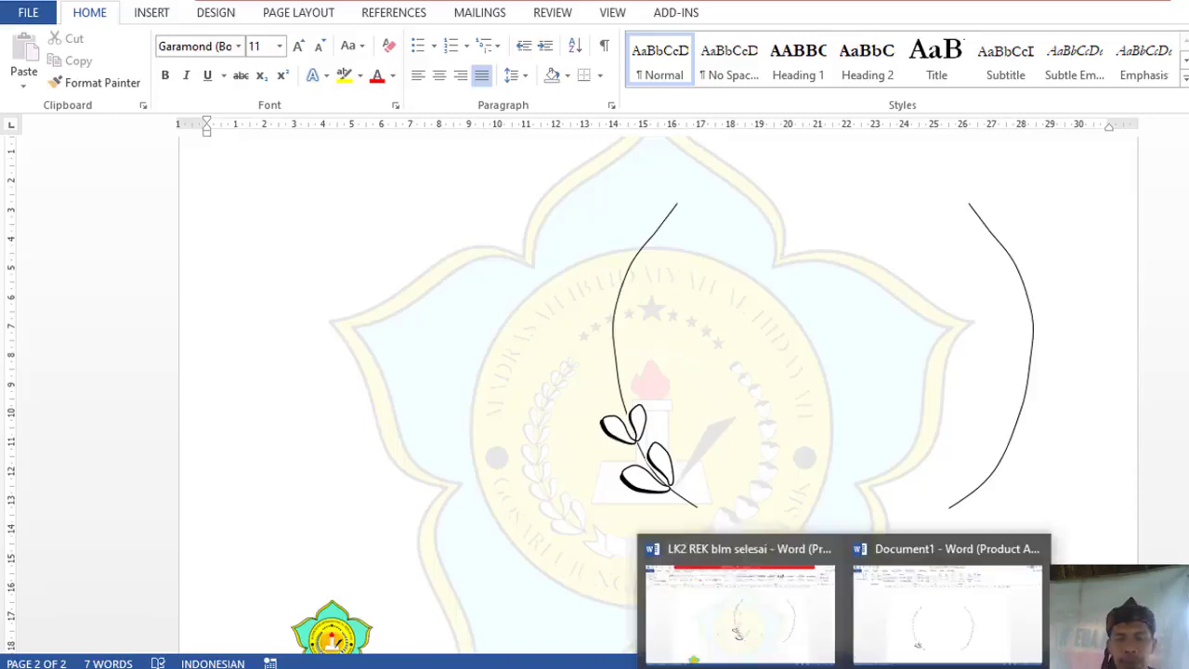
pyautogui.click(767, 630)
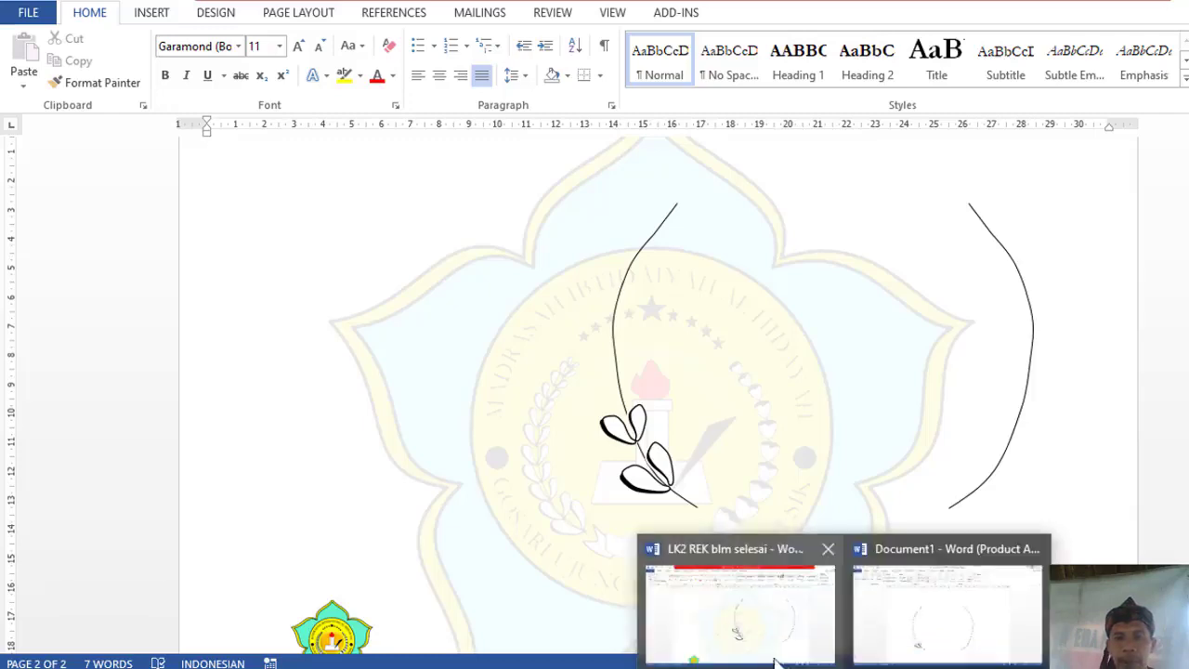
pyautogui.click(870, 615)
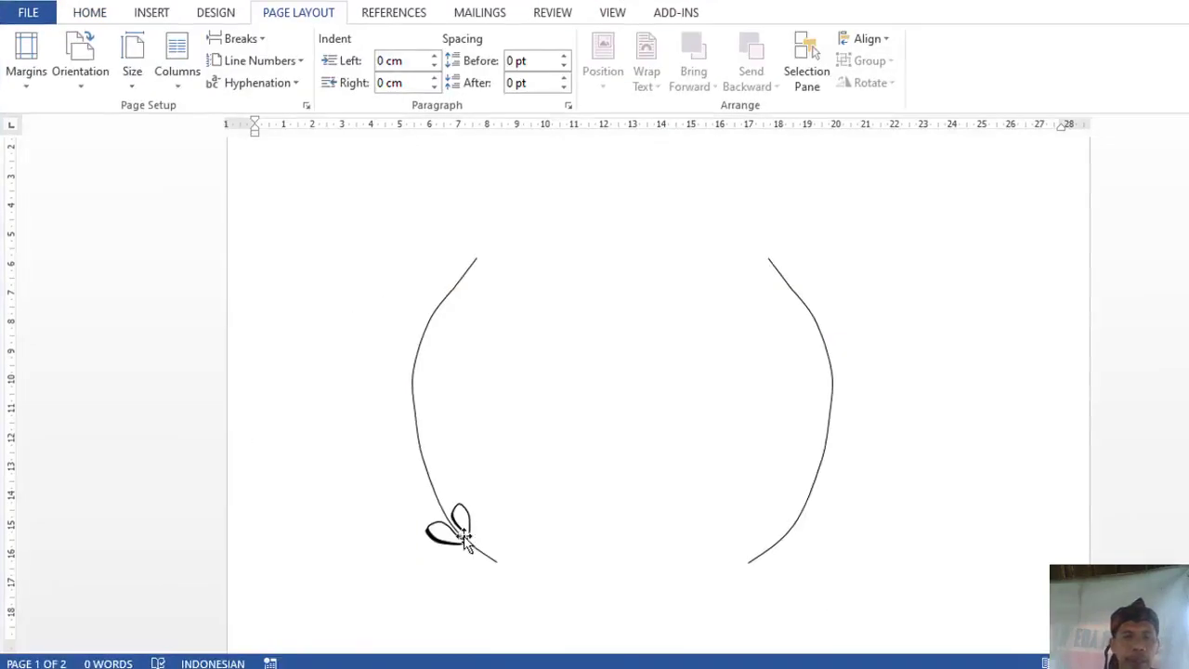
# - Select the small leaf pair inside Document1's drawing canvas
pyautogui.click(464, 539)
pyautogui.click(910, 467)
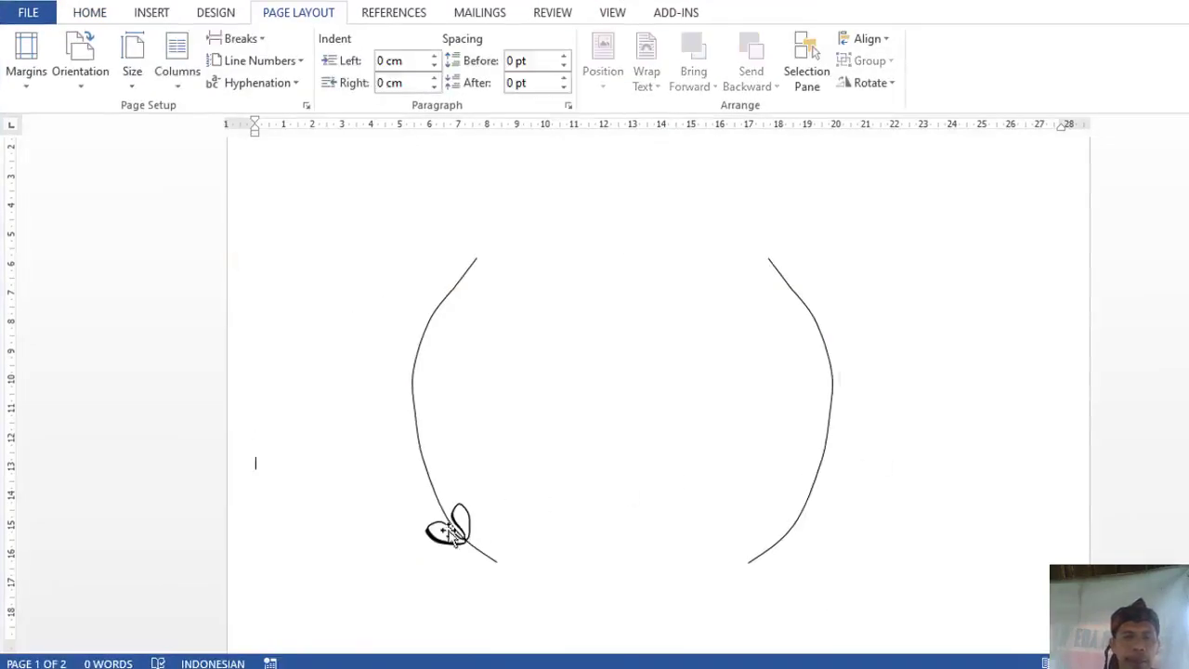
pyautogui.click(460, 525)
pyautogui.click(460, 524)
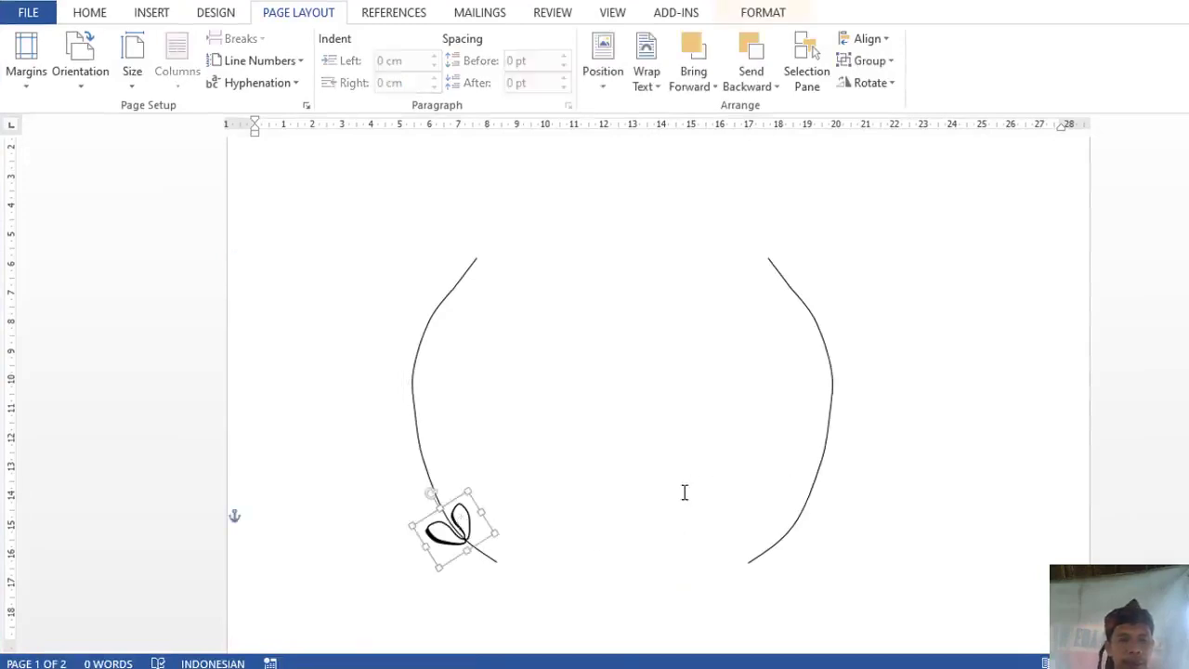
# - Paste leaf-pair copies, moving and rotating each to follow the lower left arc
pyautogui.hotkey('ctrl', 'v')
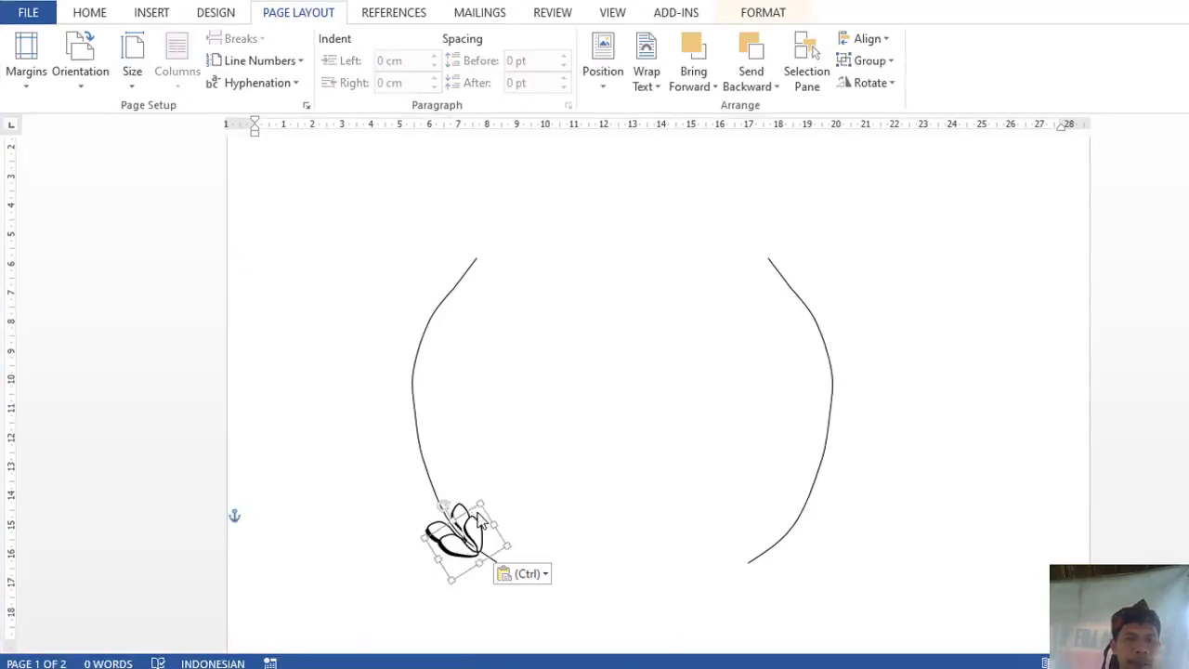
pyautogui.moveTo(469, 507); pyautogui.dragTo(429, 462)
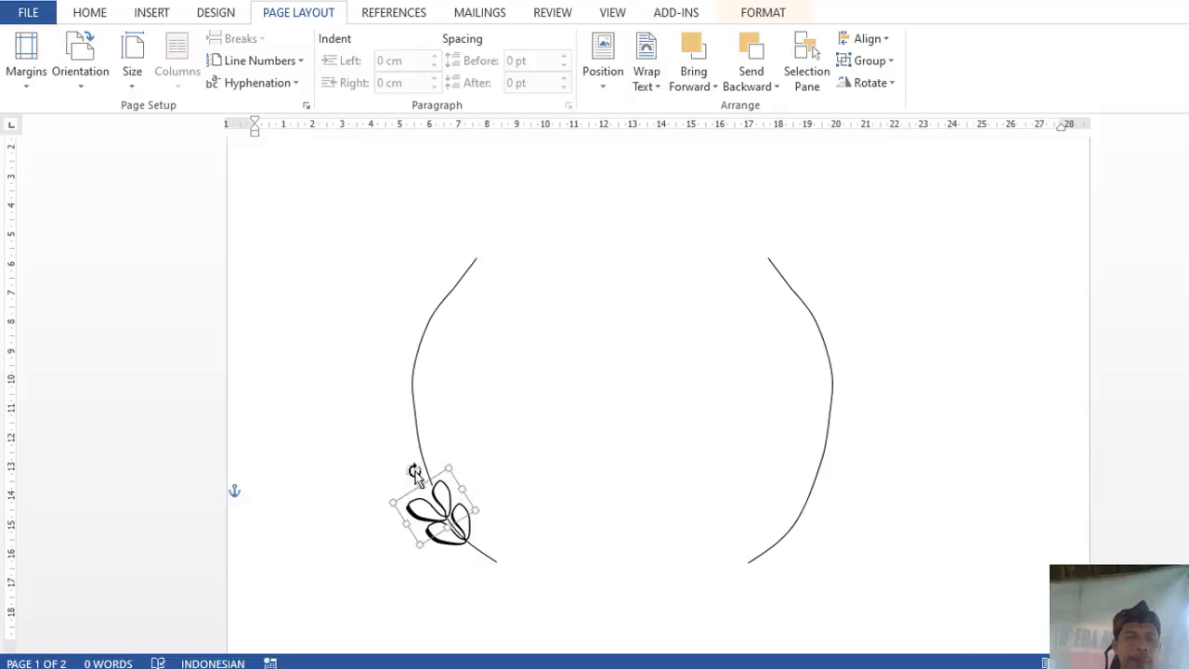
pyautogui.moveTo(417, 469); pyautogui.dragTo(423, 459)
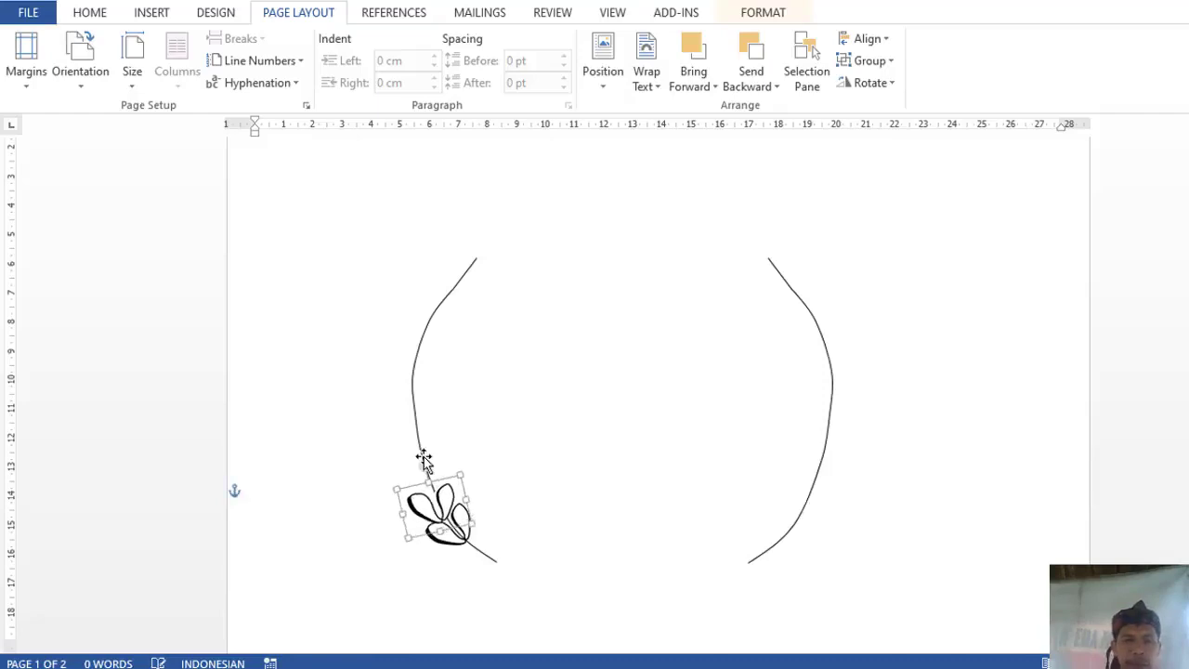
pyautogui.press('Right')
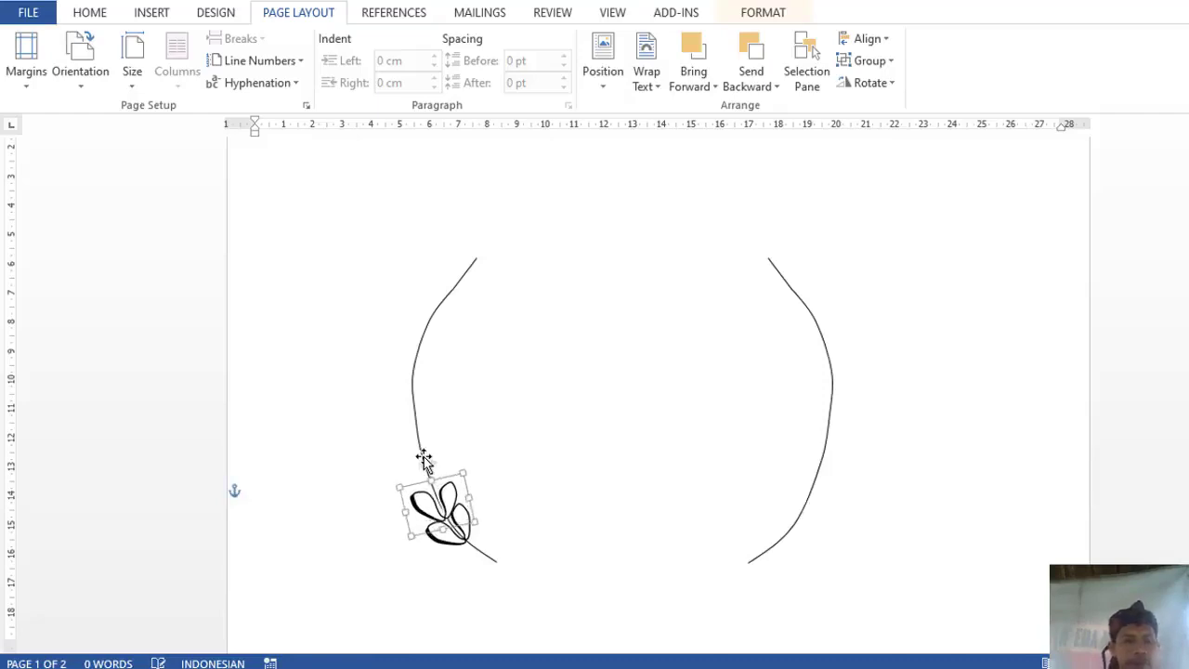
pyautogui.hotkey('ctrl', 'v')
pyautogui.moveTo(433, 464)
pyautogui.mouseDown()
pyautogui.moveTo(461, 504)
pyautogui.moveTo(425, 431)
pyautogui.moveTo(454, 448)
pyautogui.moveTo(443, 460)
pyautogui.mouseUp()
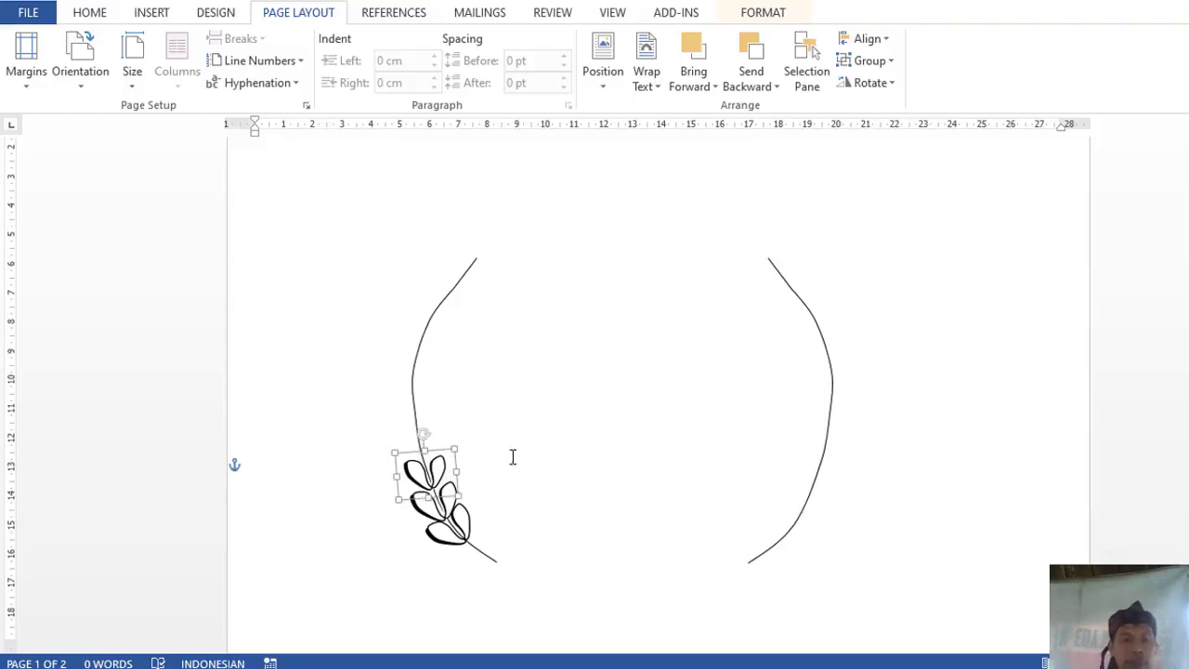
pyautogui.hotkey('ctrl', 'v')
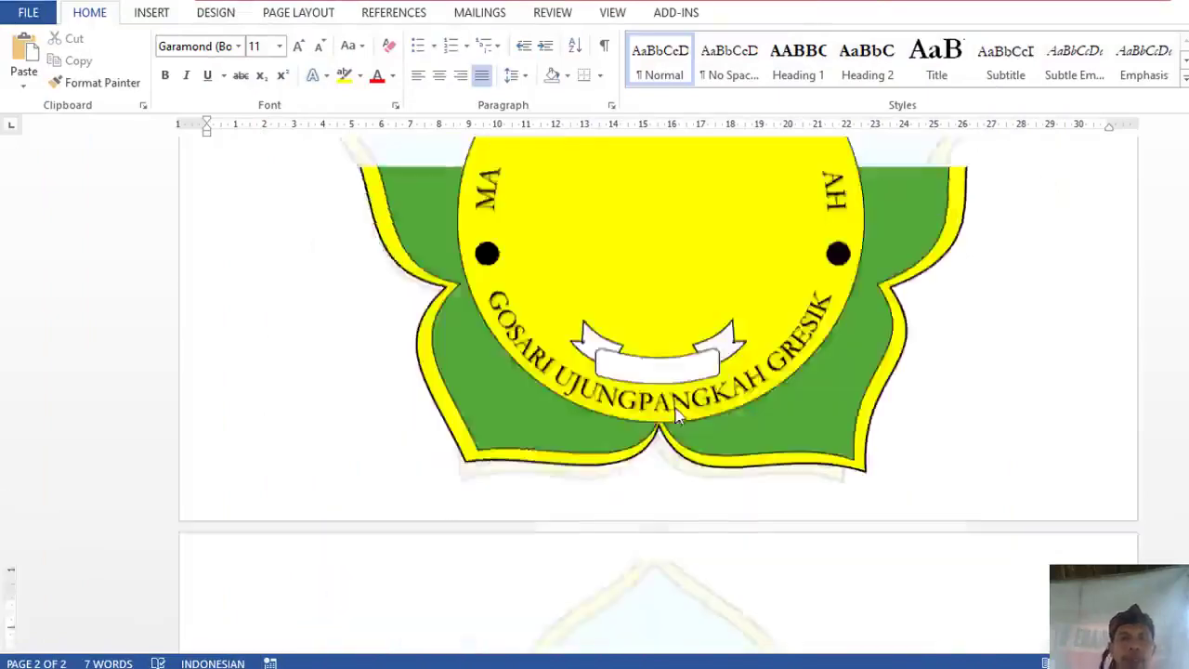
# - Move pasted leaf clusters higher along the left arc and paste further copies
pyautogui.moveTo(455, 464)
pyautogui.mouseDown()
pyautogui.moveTo(453, 436)
pyautogui.moveTo(417, 443)
pyautogui.mouseUp()
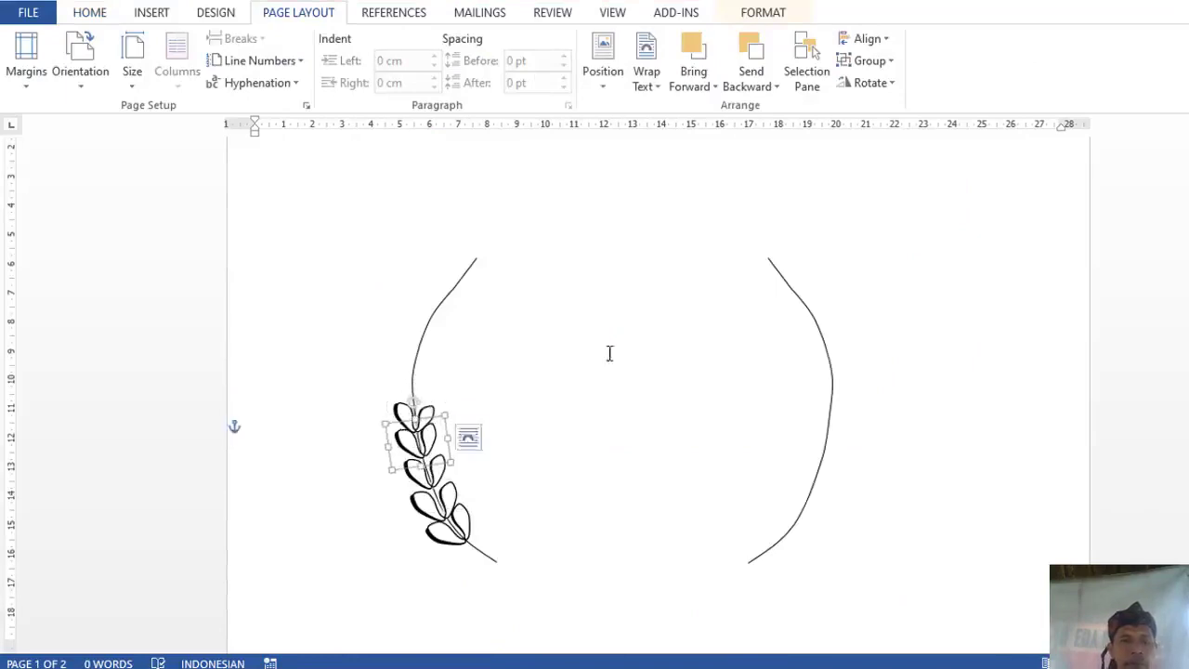
pyautogui.moveTo(418, 437)
pyautogui.mouseDown()
pyautogui.moveTo(446, 417)
pyautogui.moveTo(457, 378)
pyautogui.moveTo(437, 383)
pyautogui.moveTo(427, 345)
pyautogui.moveTo(451, 337)
pyautogui.moveTo(404, 315)
pyautogui.moveTo(444, 321)
pyautogui.moveTo(473, 294)
pyautogui.mouseUp()
pyautogui.click(567, 292)
pyautogui.hotkey('ctrl', 'v')
pyautogui.click(535, 375)
pyautogui.hotkey('ctrl', 'v')
pyautogui.click(490, 278)
pyautogui.hotkey('ctrl', 'v')
pyautogui.hotkey('ctrl', 'v')
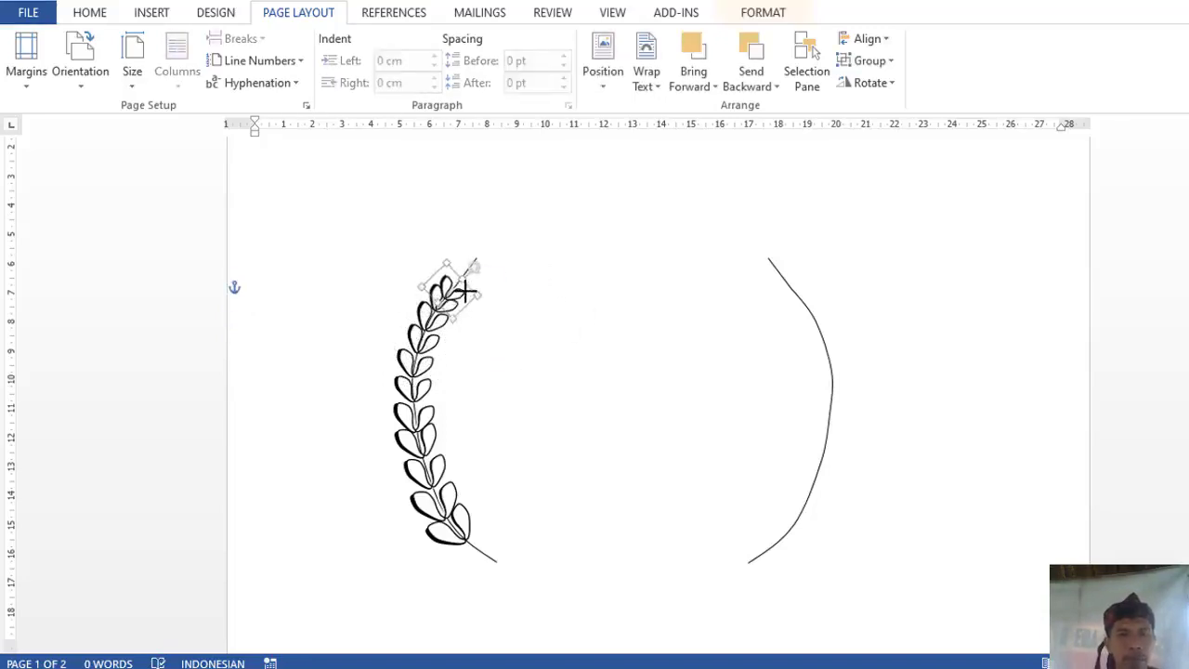
# - Place a final leaf cluster right on the tip of the left arc
pyautogui.hotkey('ctrl', 'v')
pyautogui.moveTo(486, 271)
pyautogui.mouseDown()
pyautogui.moveTo(505, 258)
pyautogui.moveTo(474, 228)
pyautogui.mouseUp()
pyautogui.click(623, 306)
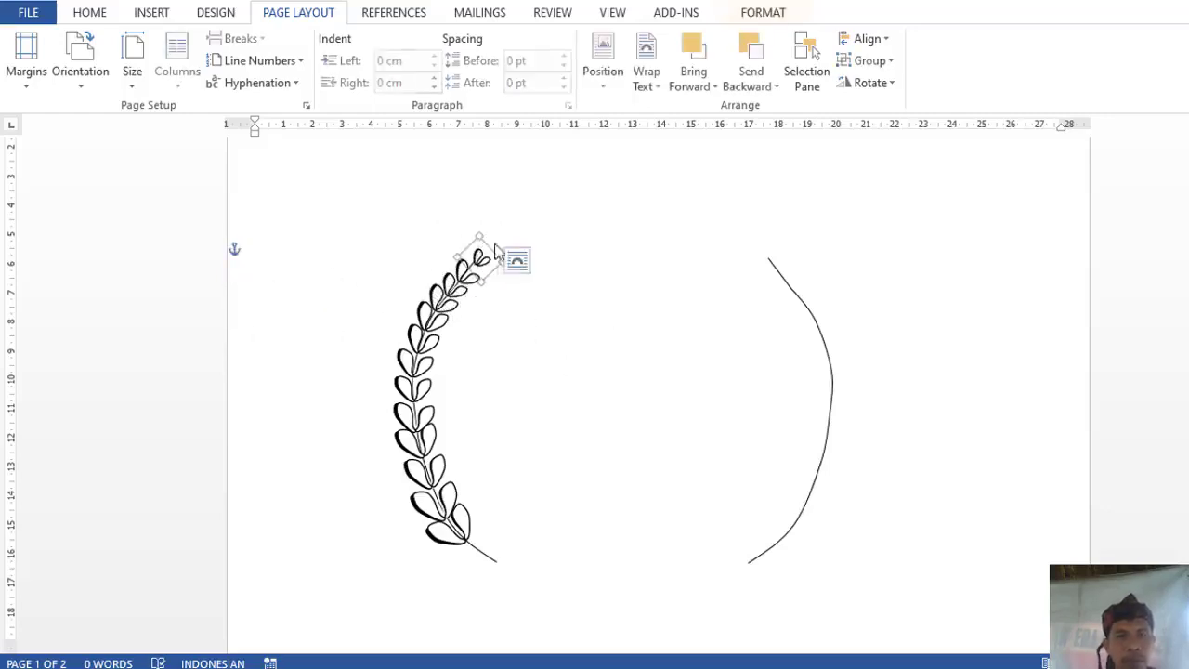
pyautogui.moveTo(478, 248); pyautogui.dragTo(484, 236)
# - Draw a cup-shaped freehand outline on page 2
pyautogui.click(679, 233)
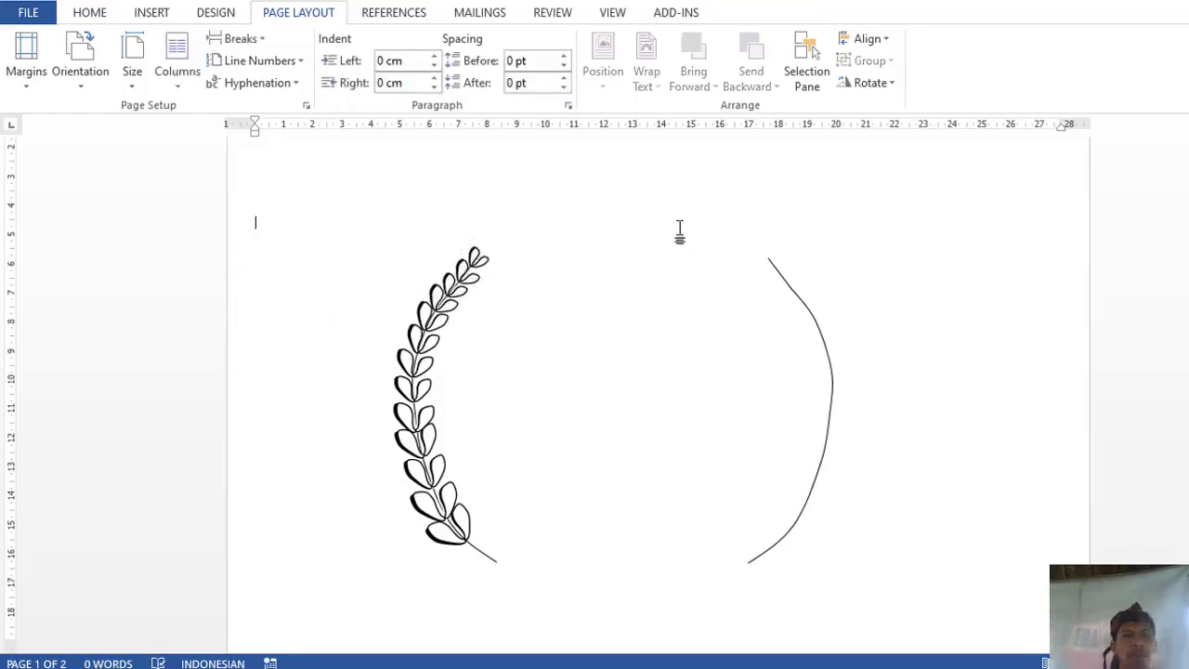
pyautogui.scroll(-2, 437, 483)
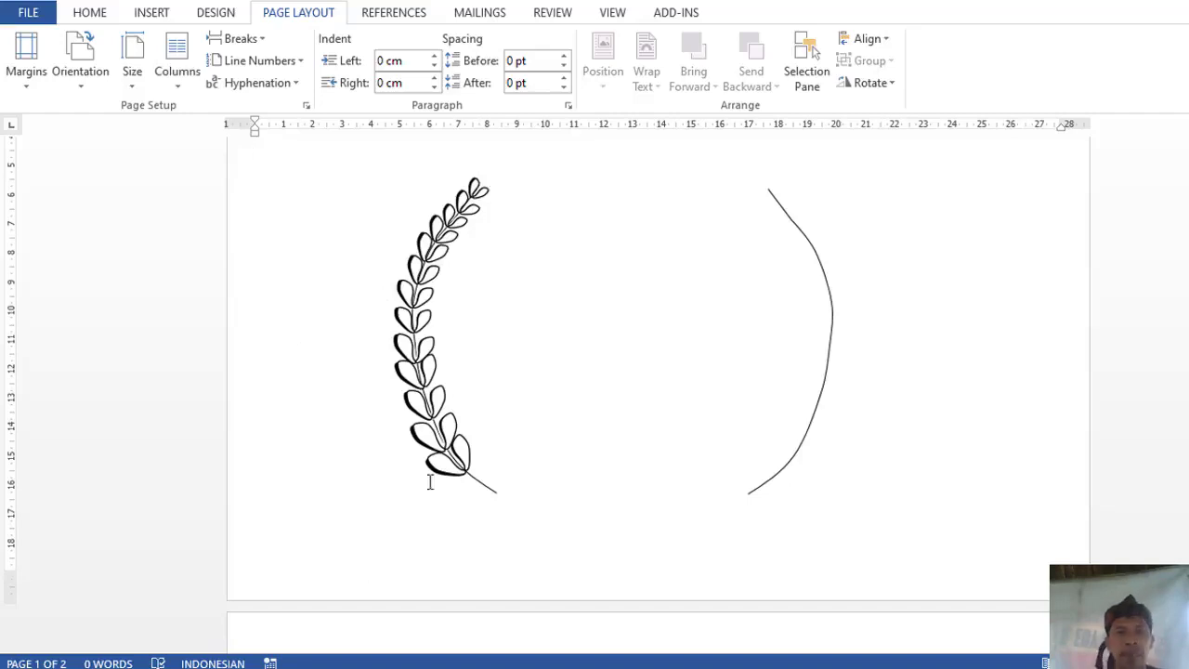
pyautogui.scroll(-5, 679, 525)
pyautogui.click(511, 380)
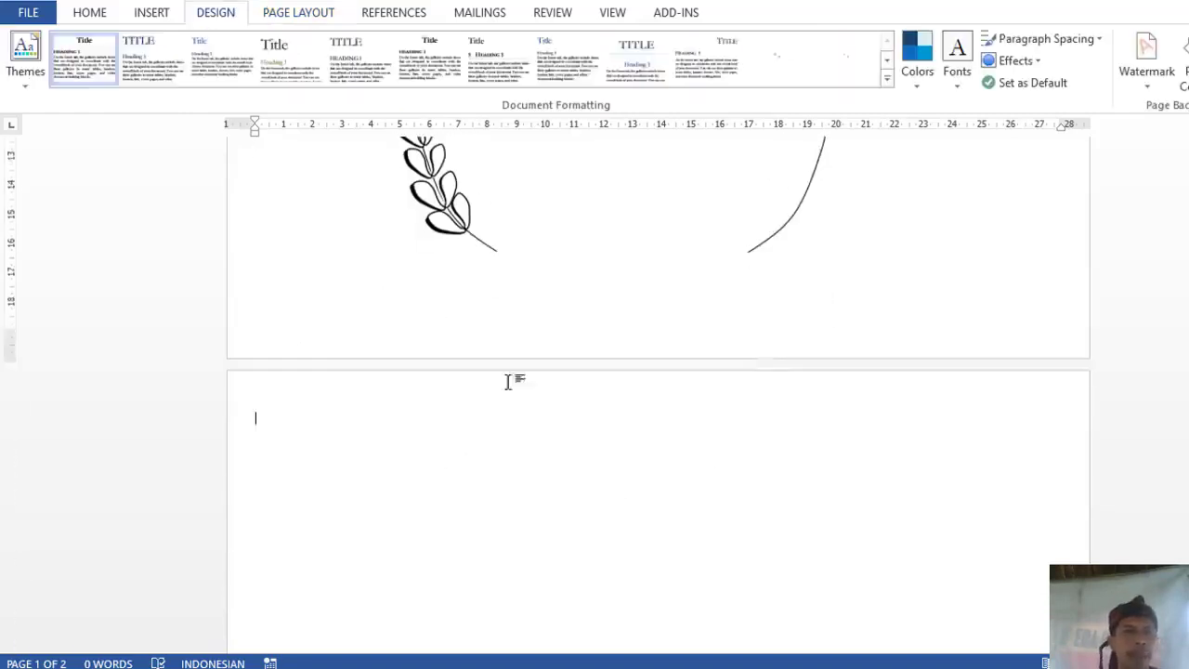
pyautogui.click(152, 12)
pyautogui.scroll(1, 183, 90)
pyautogui.scroll(-1, 232, 92)
pyautogui.click(263, 84)
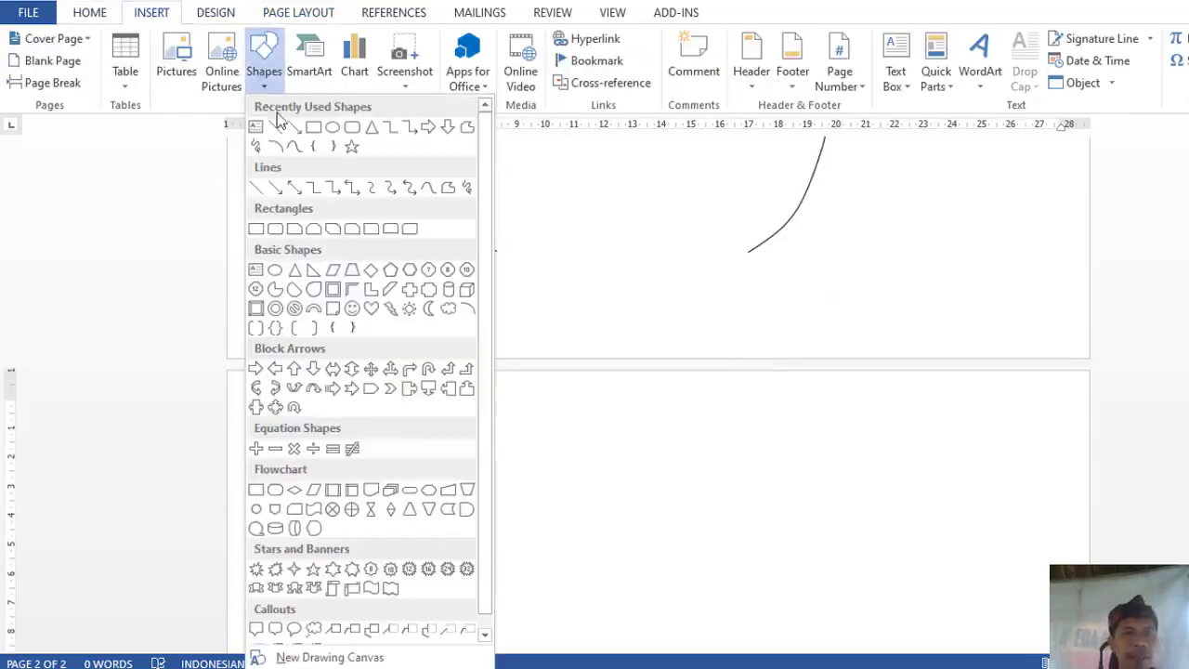
pyautogui.click(290, 141)
pyautogui.scroll(-3, 478, 473)
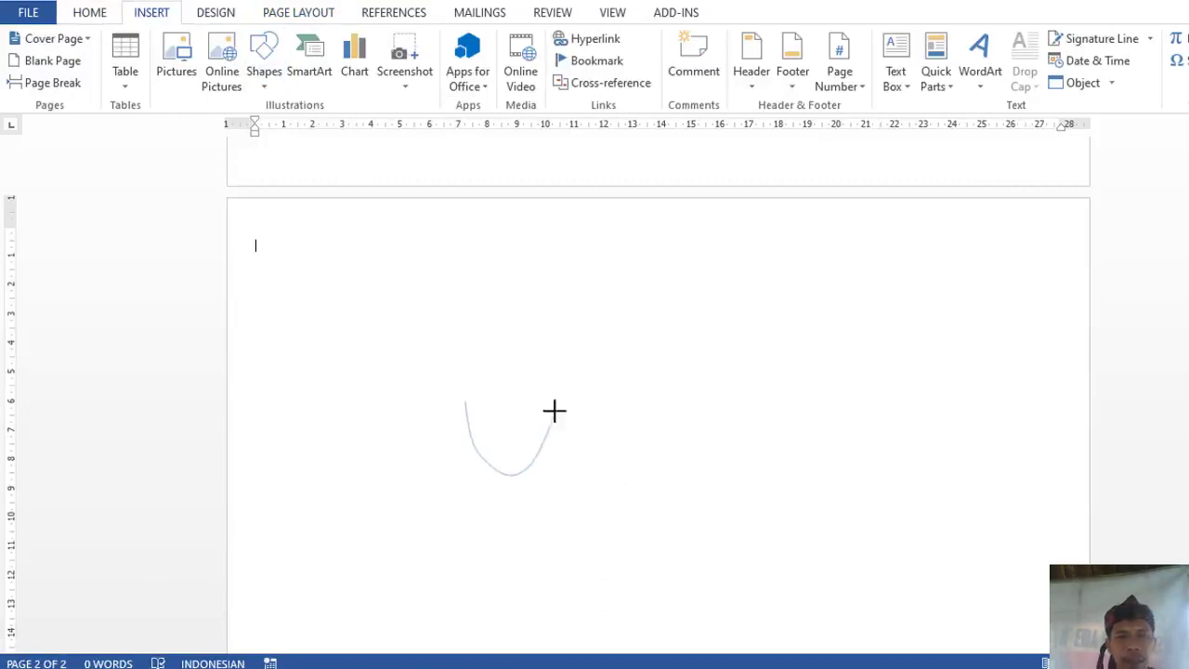
pyautogui.moveTo(476, 411); pyautogui.dragTo(467, 406)
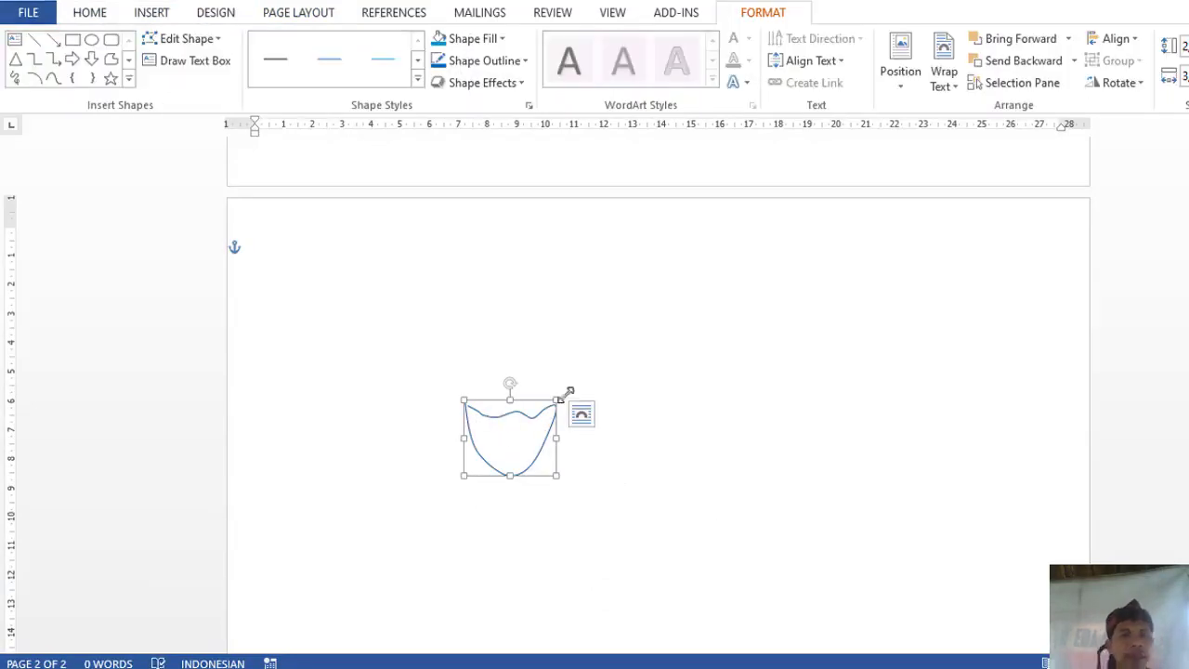
pyautogui.scroll(5, 363, 360)
pyautogui.click(363, 361)
# - Scribble a jagged flame shape and give it a solid black style
pyautogui.click(152, 12)
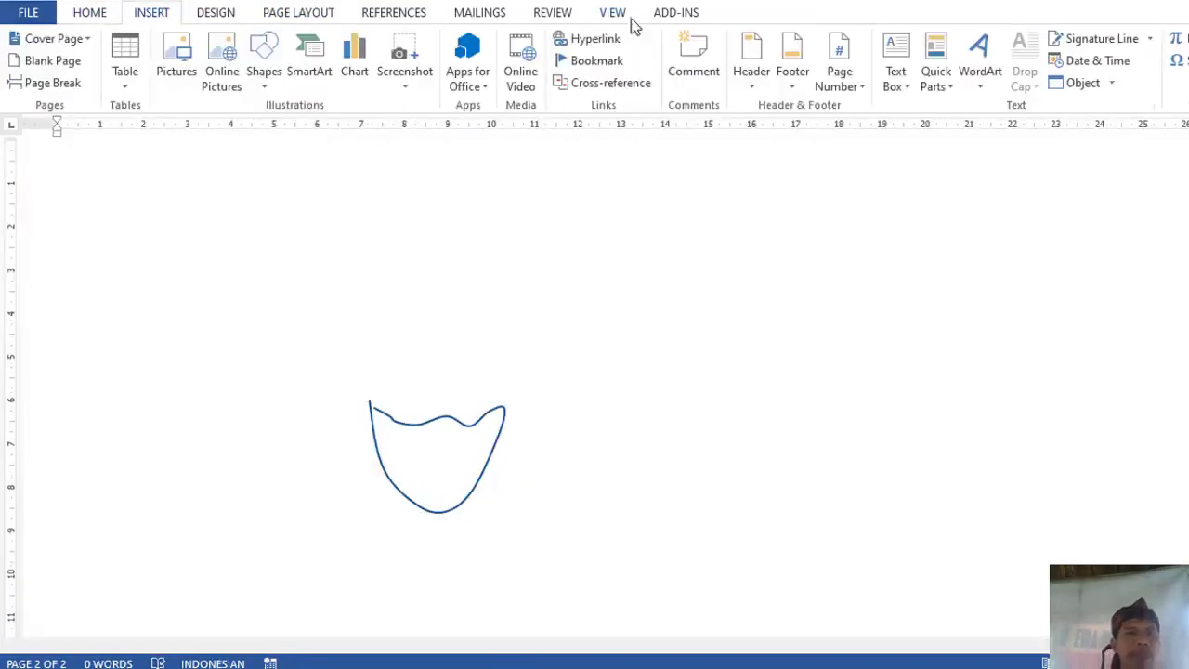
pyautogui.click(264, 55)
pyautogui.click(296, 146)
pyautogui.moveTo(628, 355)
pyautogui.mouseDown()
pyautogui.moveTo(647, 426)
pyautogui.moveTo(737, 359)
pyautogui.mouseUp()
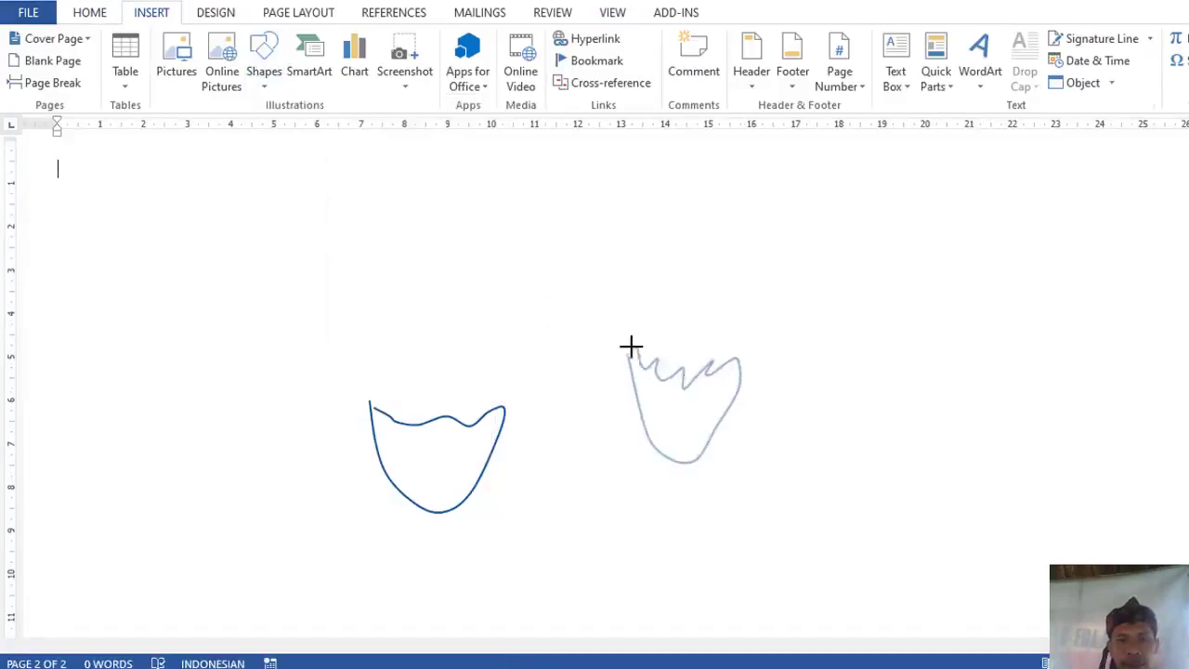
pyautogui.moveTo(630, 347); pyautogui.dragTo(713, 336)
pyautogui.click(328, 58)
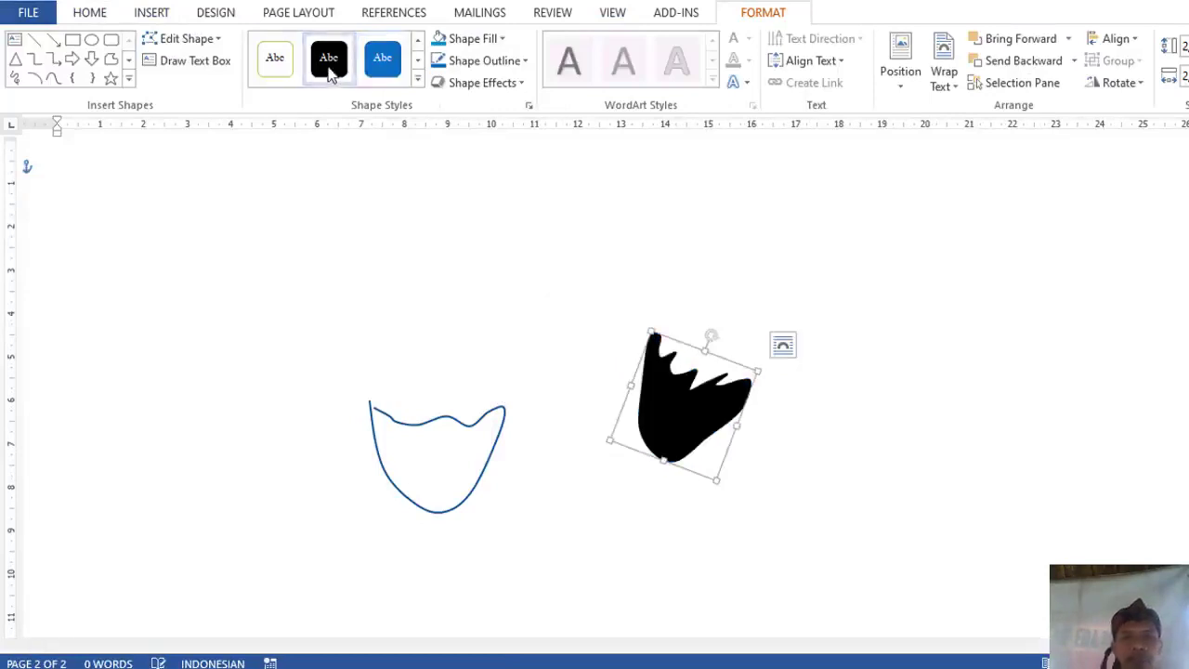
# - Draw an oval, tilt it, and position it on top of the black flame
pyautogui.click(152, 12)
pyautogui.click(264, 71)
pyautogui.click(329, 124)
pyautogui.moveTo(536, 277); pyautogui.dragTo(591, 317)
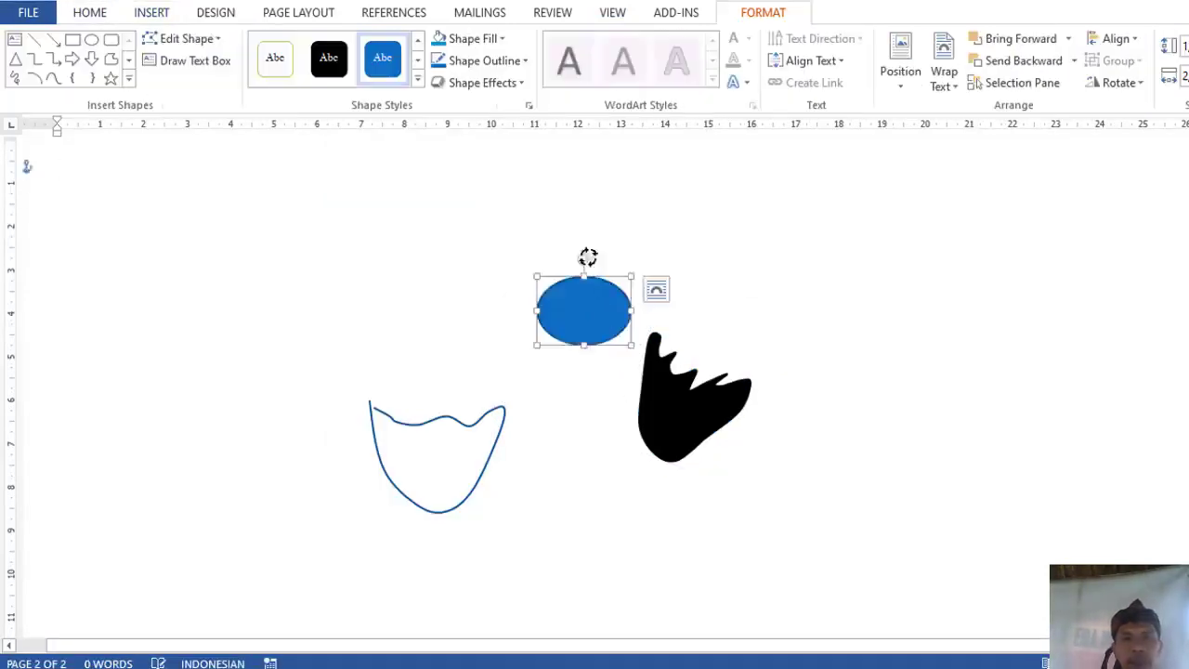
pyautogui.moveTo(589, 257); pyautogui.dragTo(600, 253)
pyautogui.moveTo(586, 311); pyautogui.dragTo(719, 386)
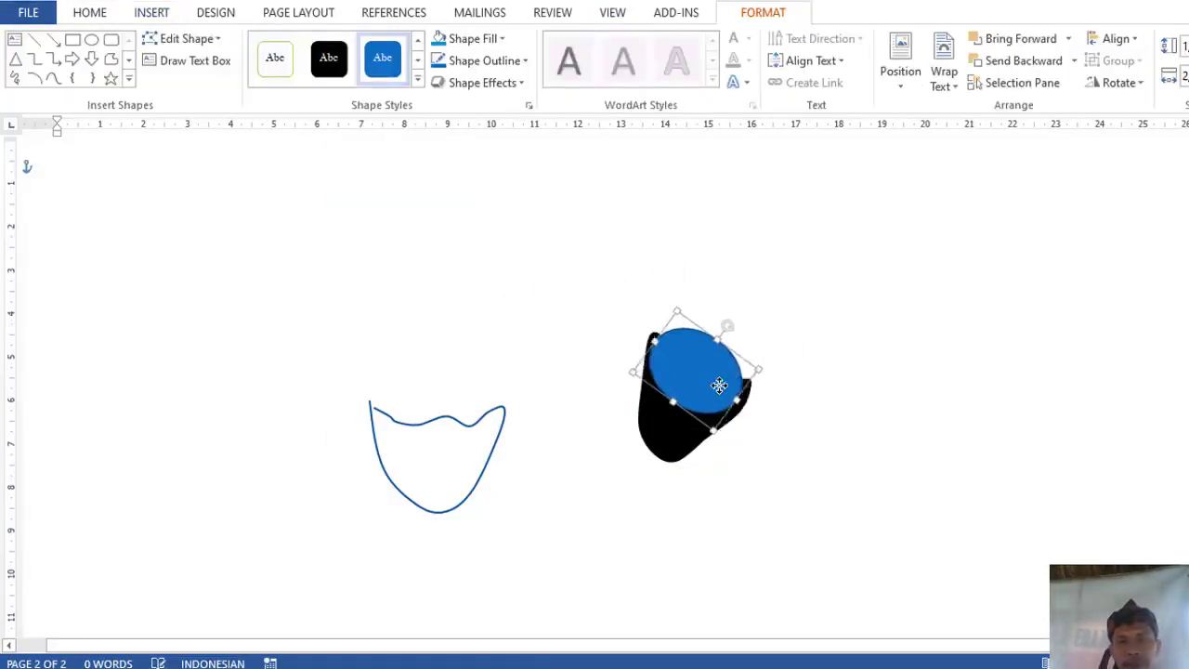
# - Reshape the oval's top edge with Edit Points, then set No Fill and a black outline
pyautogui.click(186, 38)
pyautogui.click(190, 80)
pyautogui.moveTo(729, 324); pyautogui.dragTo(759, 320)
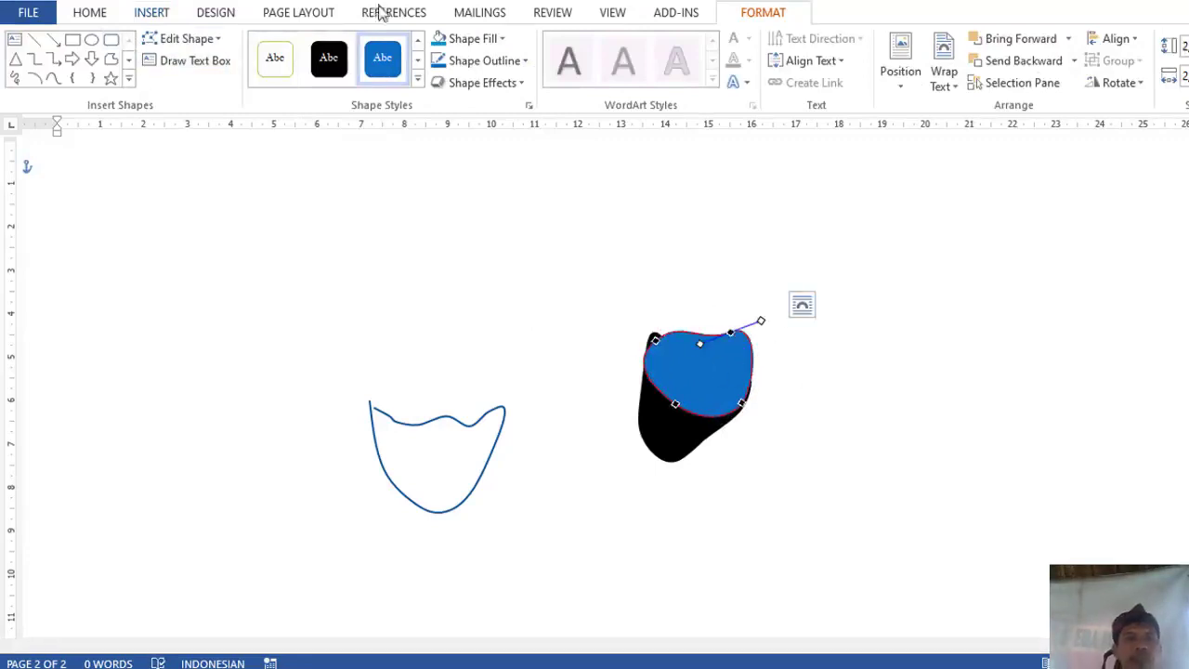
pyautogui.click(476, 39)
pyautogui.click(477, 208)
pyautogui.click(484, 60)
pyautogui.click(454, 108)
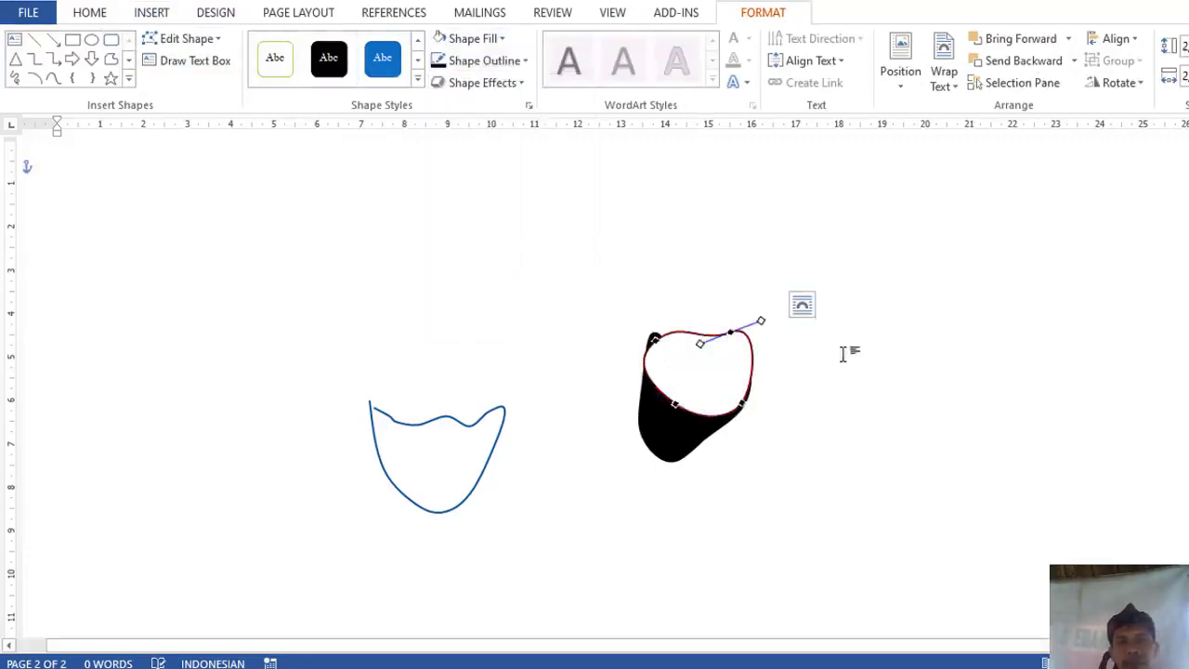
# - Bring the black flame to the front, then place it behind text
pyautogui.rightClick(674, 435)
pyautogui.click(894, 253)
pyautogui.rightClick(734, 376)
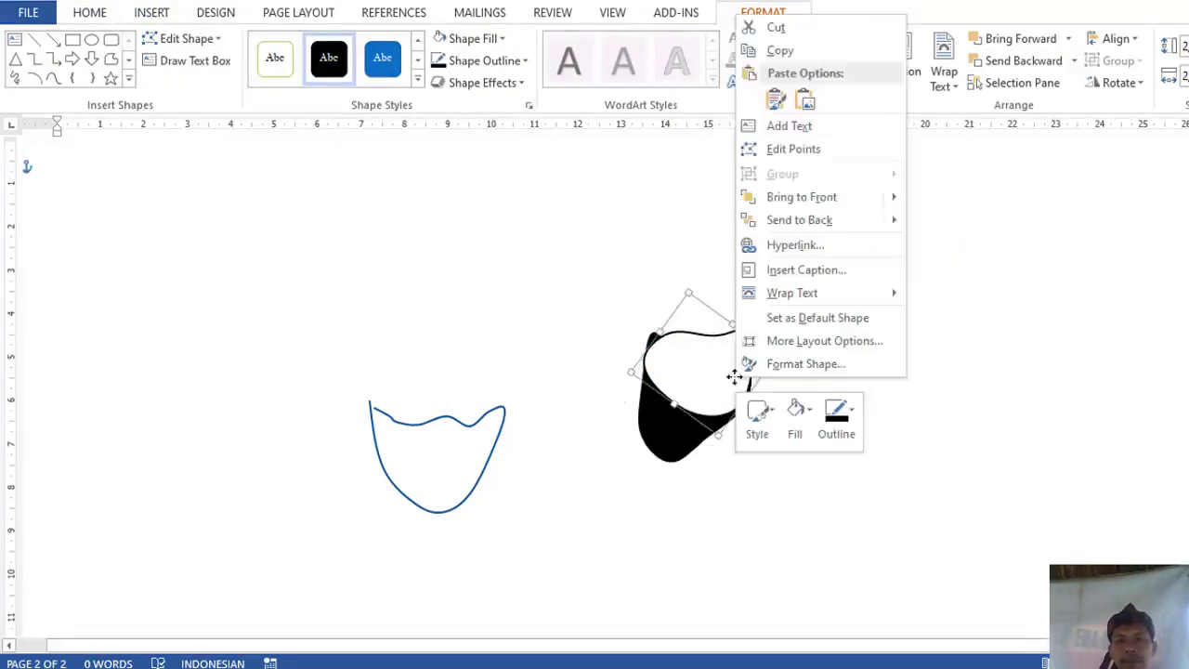
pyautogui.click(949, 254)
pyautogui.rightClick(669, 439)
pyautogui.moveTo(800, 219)
pyautogui.click(910, 328)
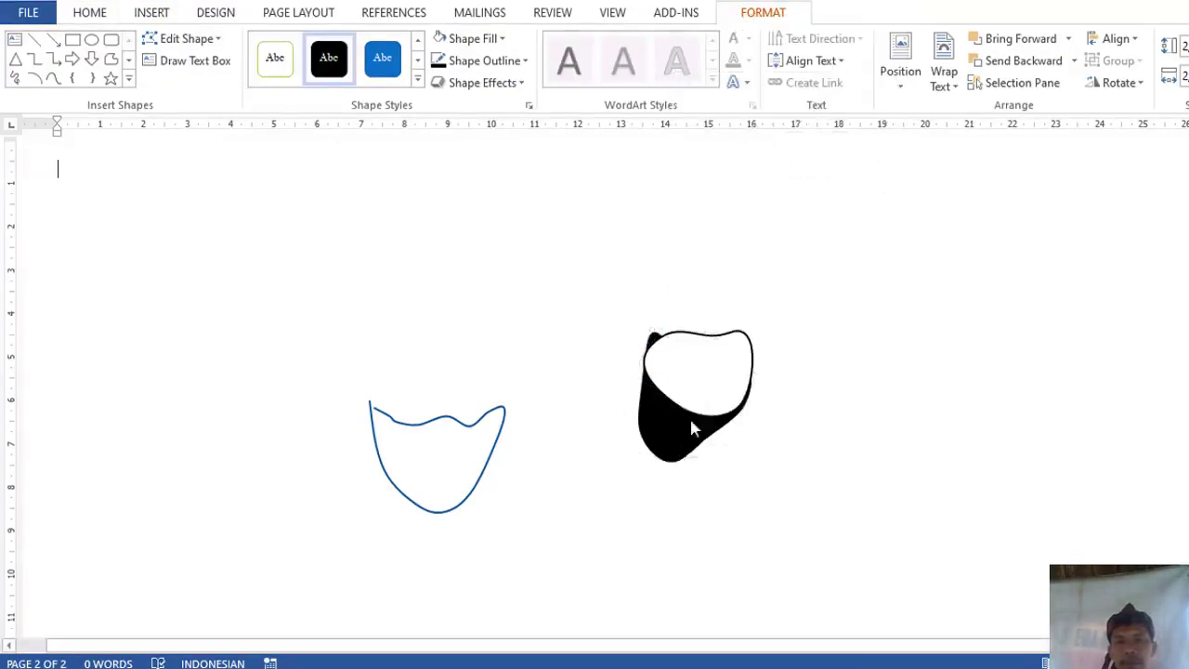
# - Adjust the stacking order so the white outlined cup sits behind the flame
pyautogui.rightClick(669, 438)
pyautogui.click(740, 257)
pyautogui.rightClick(668, 438)
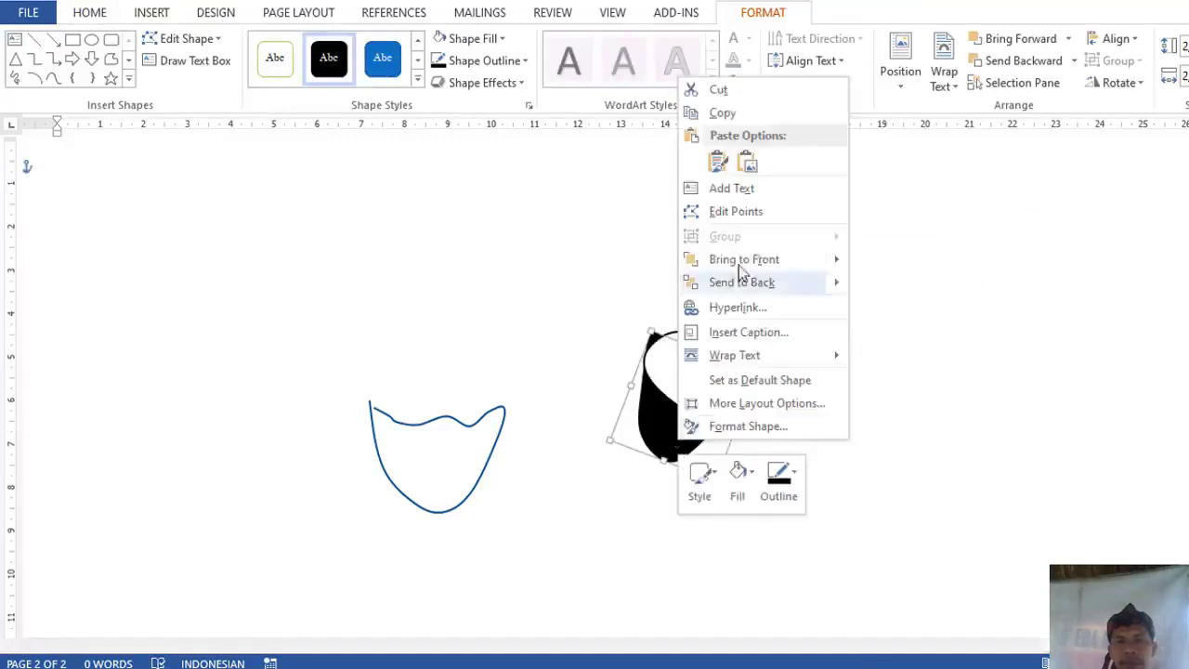
pyautogui.click(739, 265)
pyautogui.rightClick(677, 451)
pyautogui.click(891, 311)
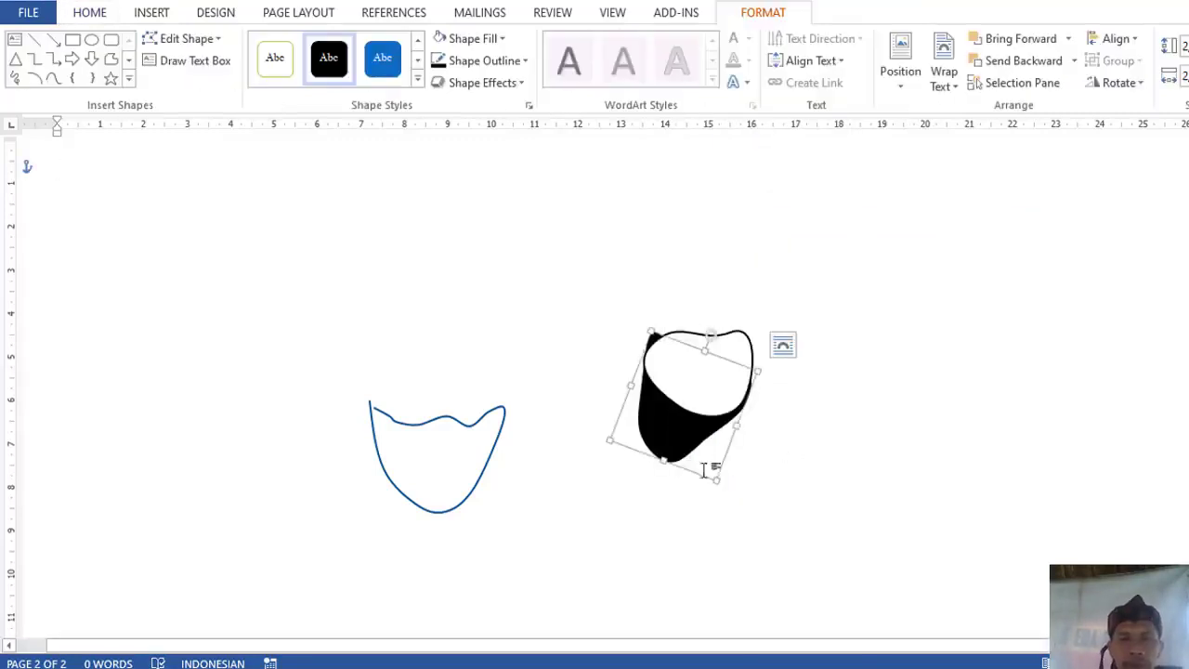
pyautogui.rightClick(725, 345)
pyautogui.click(966, 193)
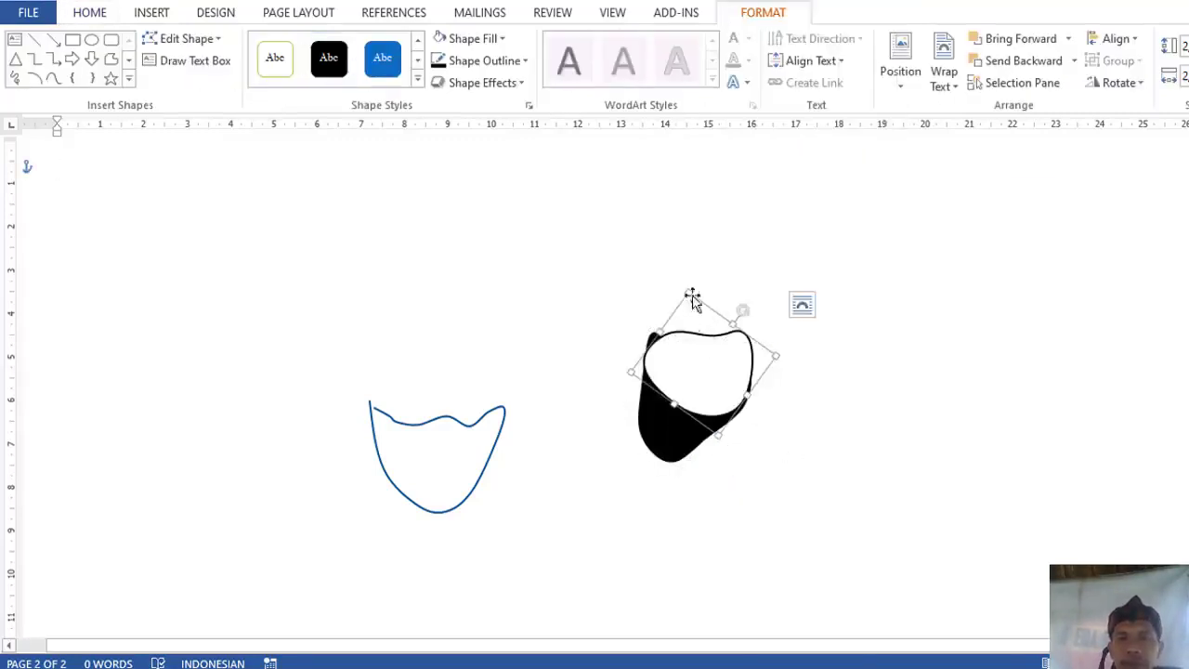
pyautogui.rightClick(698, 341)
pyautogui.click(966, 190)
pyautogui.rightClick(728, 362)
pyautogui.click(960, 205)
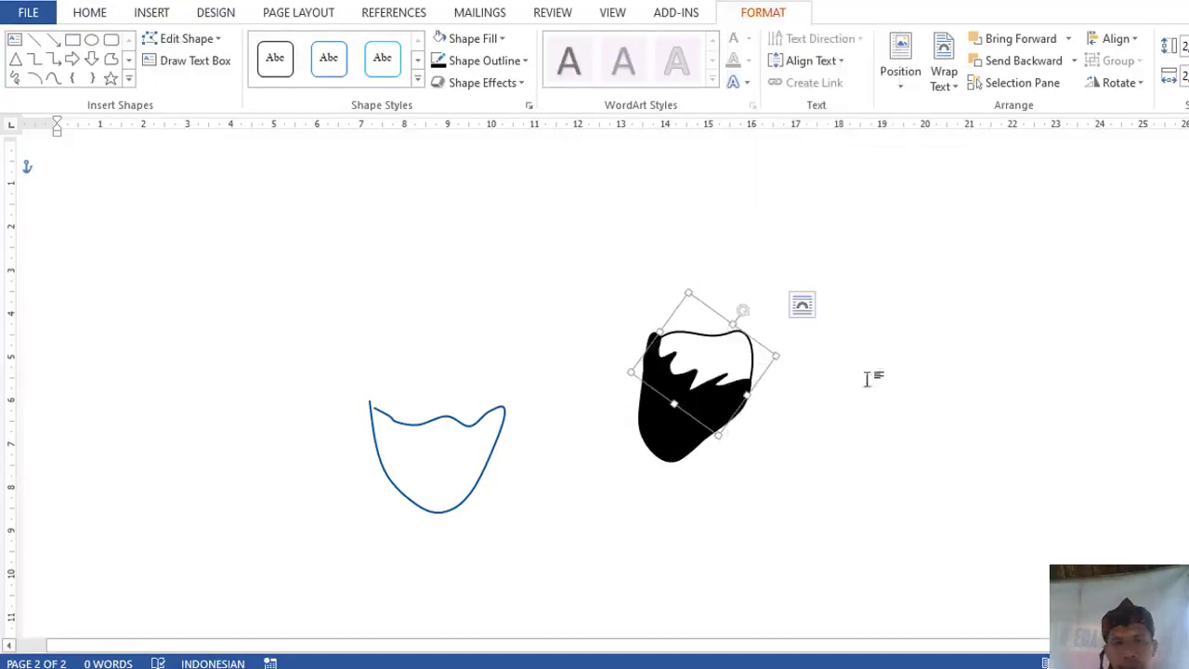
# - Resize the outline to fit the flame and give both shapes a heavier outline weight
pyautogui.moveTo(747, 395); pyautogui.dragTo(760, 397)
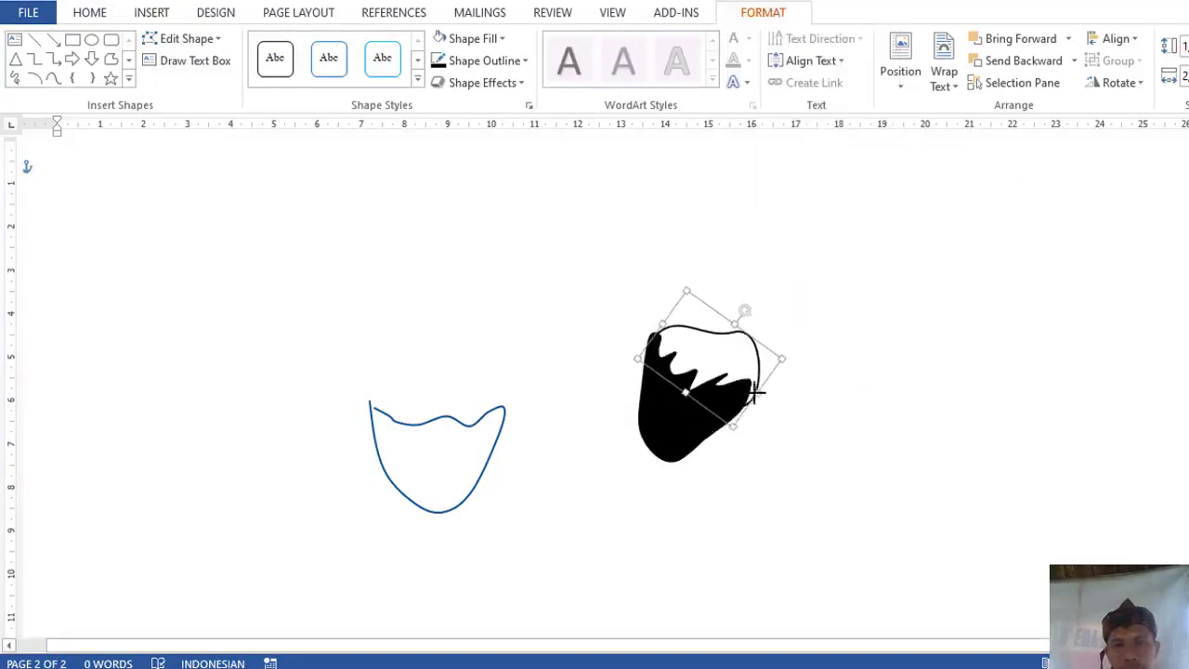
pyautogui.keyDown('shift'); pyautogui.click(669, 428); pyautogui.keyUp('shift')
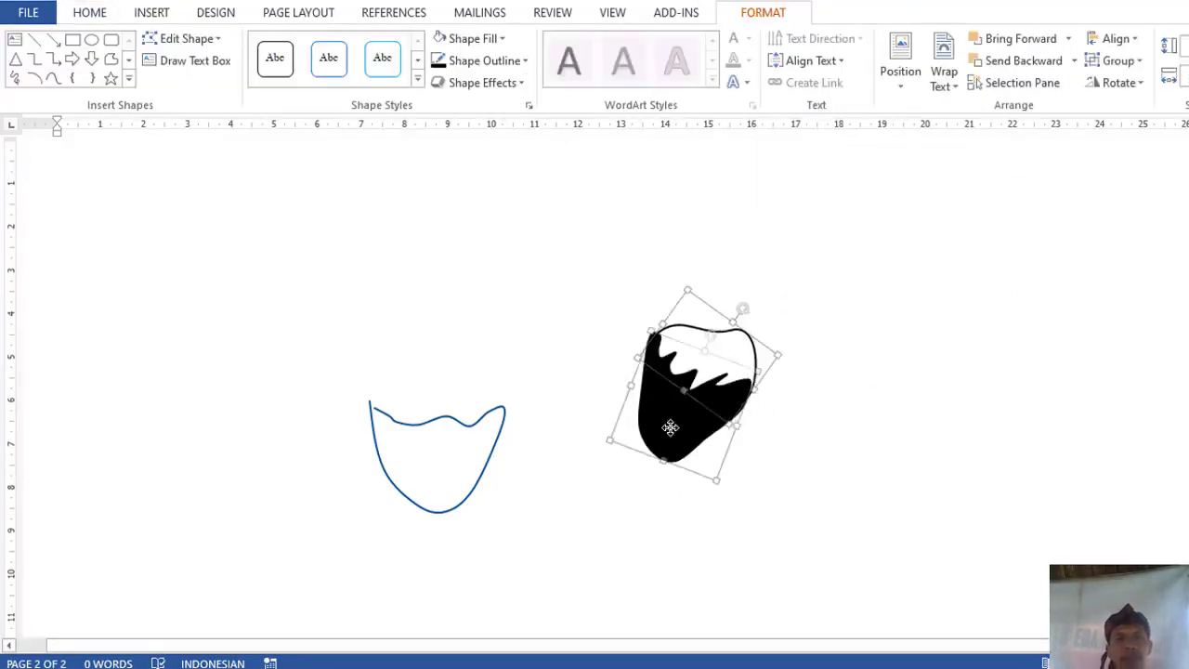
pyautogui.click(484, 60)
pyautogui.moveTo(477, 278)
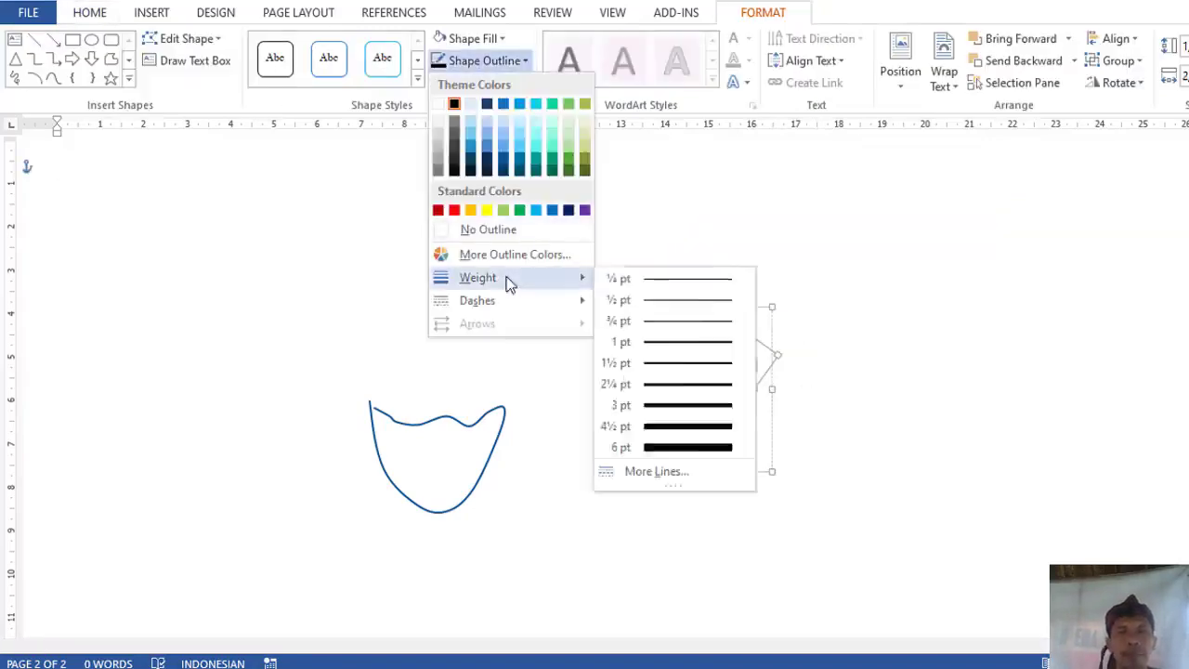
pyautogui.click(743, 418)
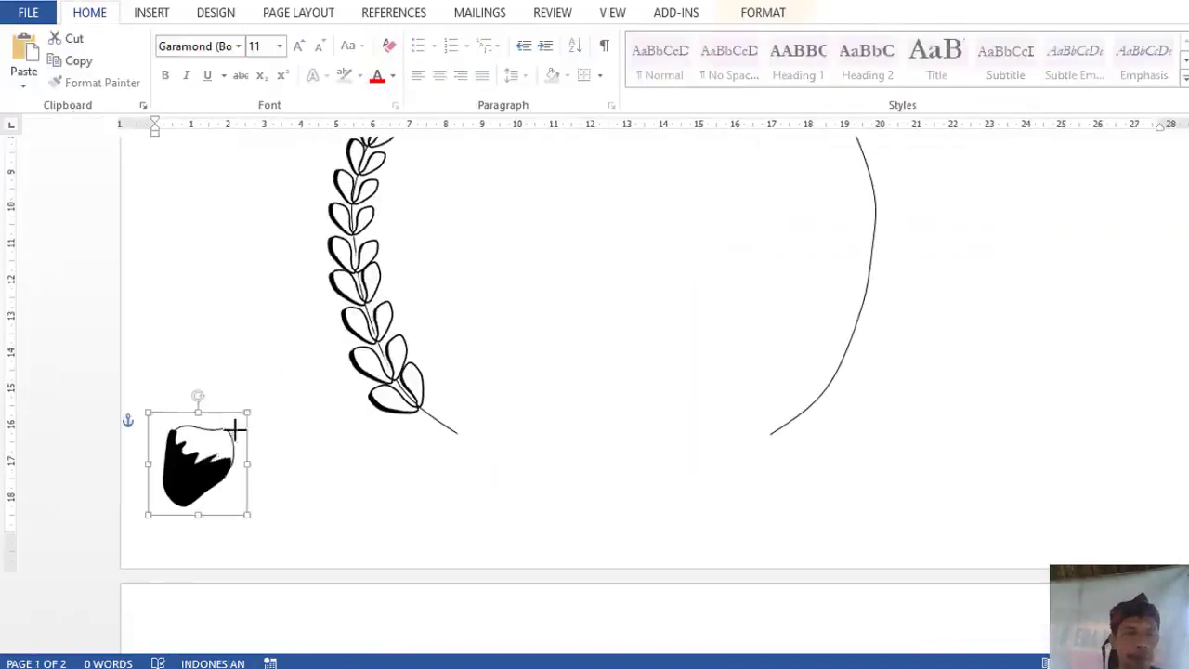
# - Move the black leaf to the base of the right curve and paste a copy higher up
pyautogui.moveTo(236, 428); pyautogui.dragTo(849, 362)
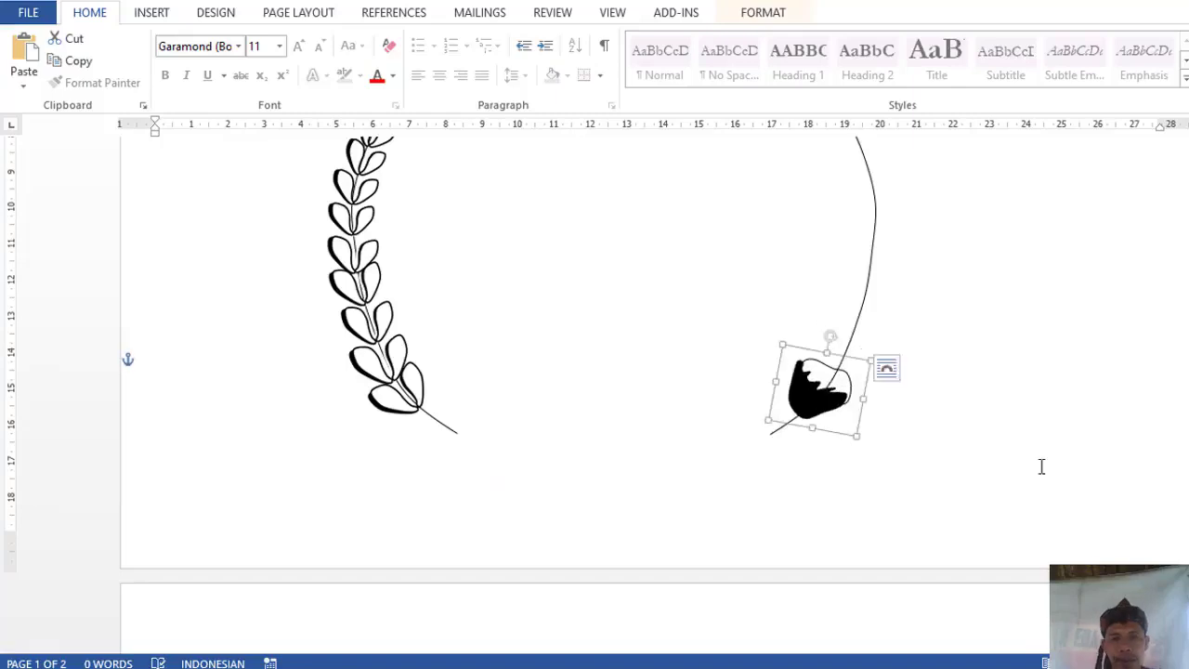
pyautogui.scroll(5, 1056, 406)
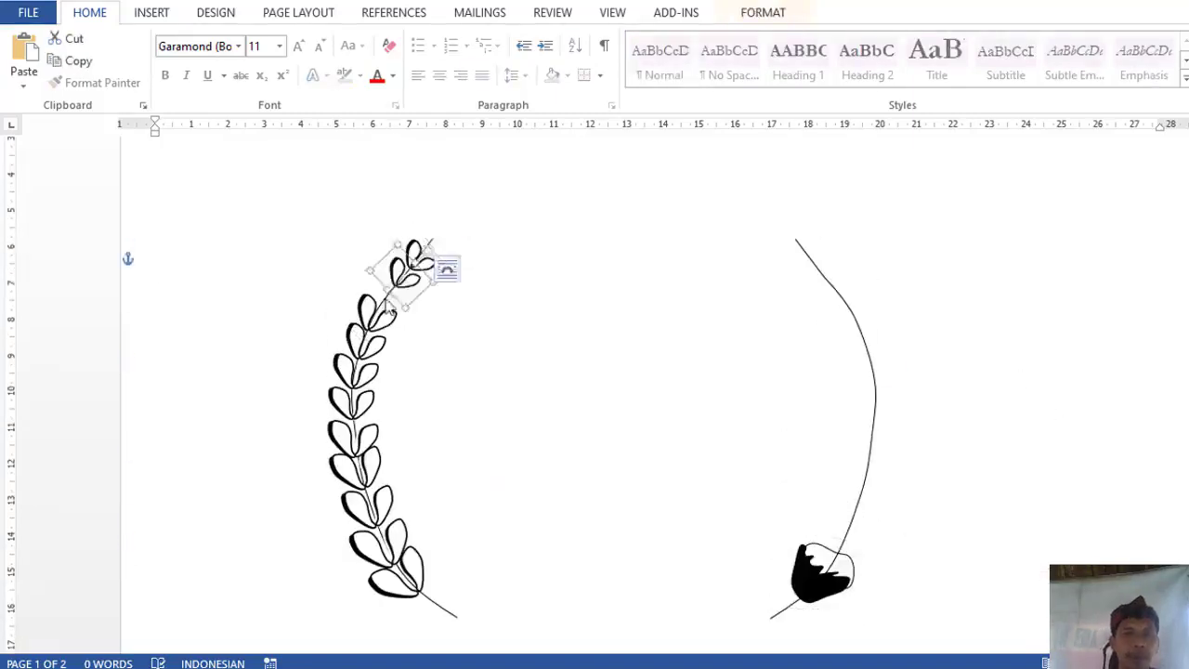
pyautogui.click(849, 493)
pyautogui.hotkey('ctrl', 'c')
pyautogui.hotkey('ctrl', 'v')
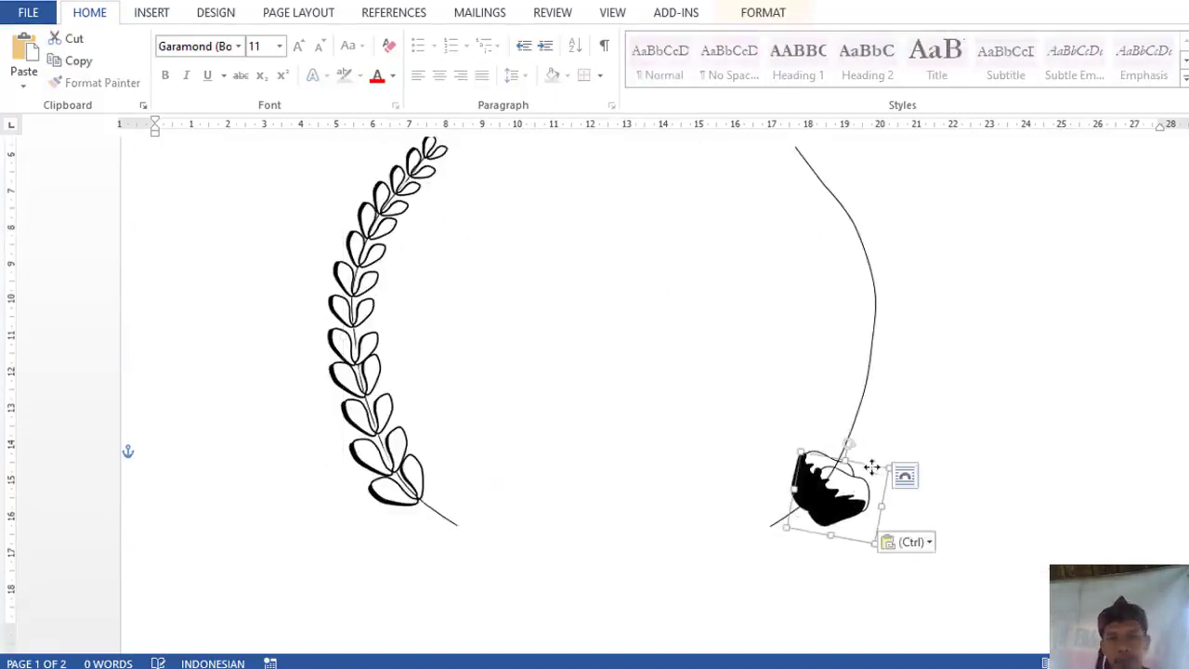
pyautogui.moveTo(870, 467)
pyautogui.mouseDown()
pyautogui.moveTo(889, 403)
pyautogui.moveTo(854, 394)
pyautogui.moveTo(899, 366)
pyautogui.moveTo(877, 345)
pyautogui.moveTo(901, 319)
pyautogui.moveTo(889, 295)
pyautogui.mouseUp()
# - Paste more leaf copies and stack them up the right curve toward its top
pyautogui.hotkey('ctrl', 'v')
pyautogui.hotkey('ctrl', 'v')
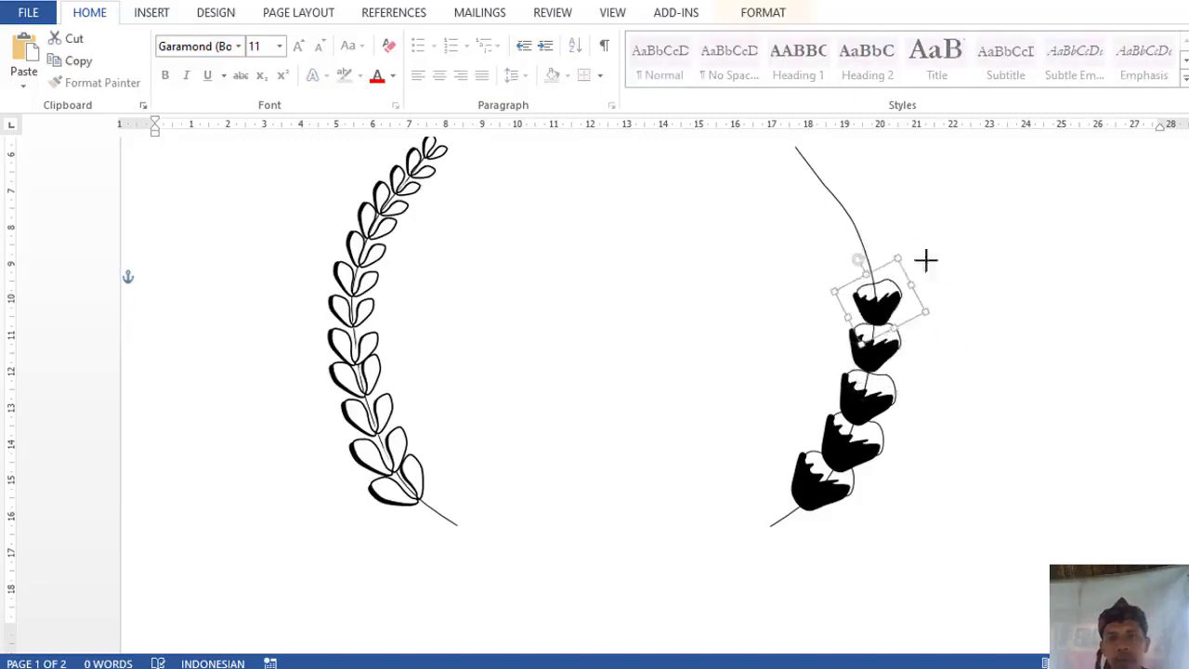
pyautogui.hotkey('ctrl', 'v')
pyautogui.scroll(2, 926, 260)
pyautogui.moveTo(870, 365)
pyautogui.mouseDown()
pyautogui.moveTo(854, 311)
pyautogui.moveTo(865, 273)
pyautogui.mouseUp()
pyautogui.hotkey('ctrl', 'v')
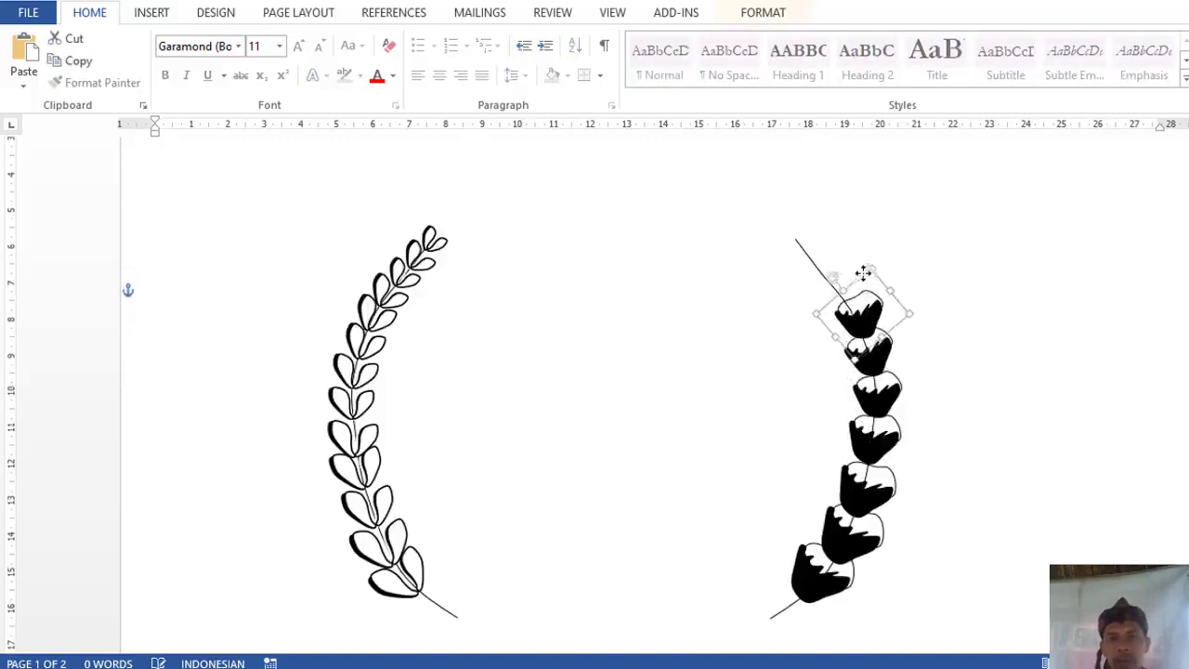
pyautogui.hotkey('ctrl', 'v')
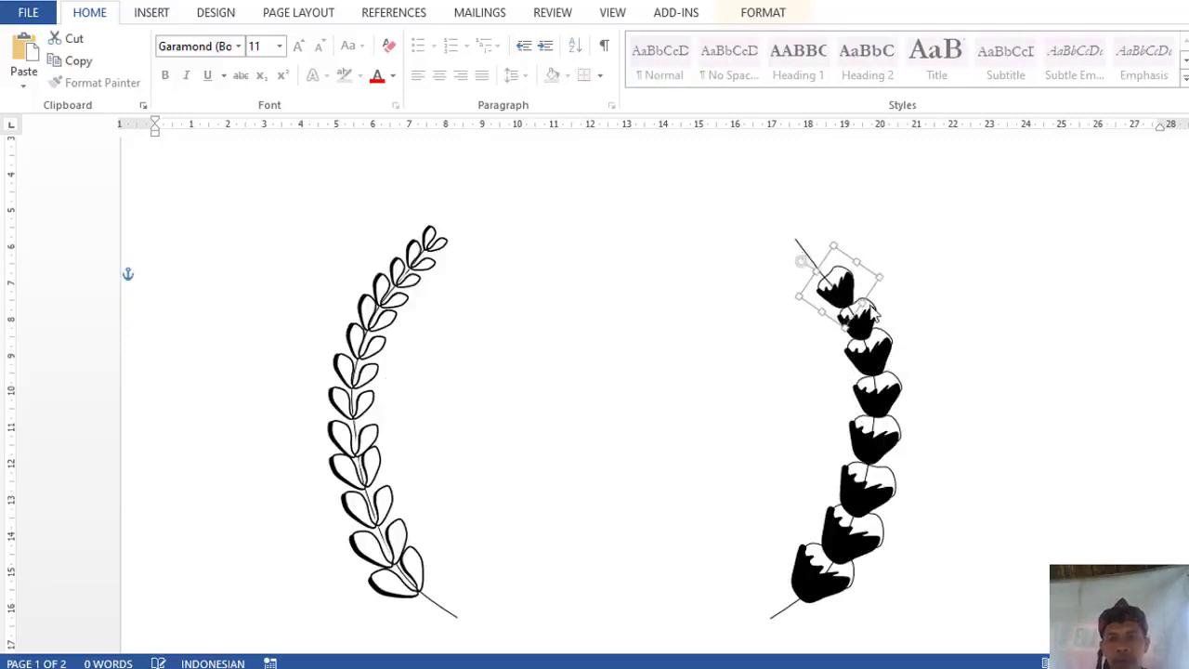
pyautogui.moveTo(836, 252)
pyautogui.mouseDown()
pyautogui.moveTo(813, 232)
pyautogui.moveTo(820, 276)
pyautogui.mouseUp()
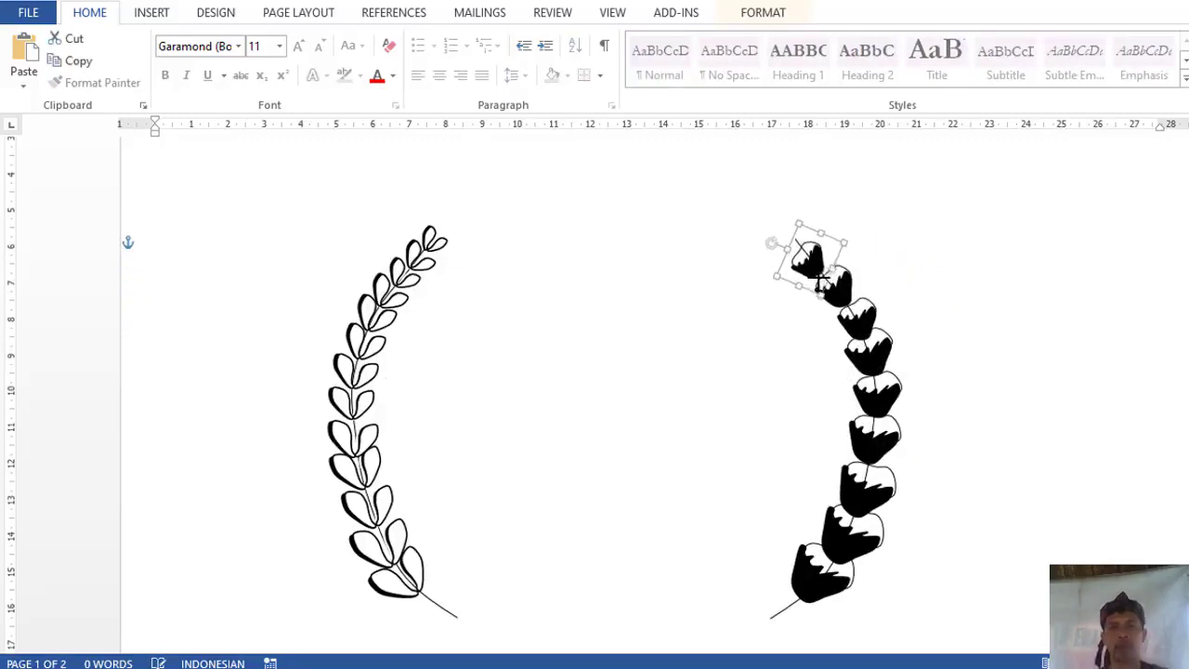
# - Duplicate the small top leaf and place the copy at the tip of the right branch
pyautogui.click(810, 279)
pyautogui.click(811, 277)
pyautogui.hotkey('ctrl', 'v')
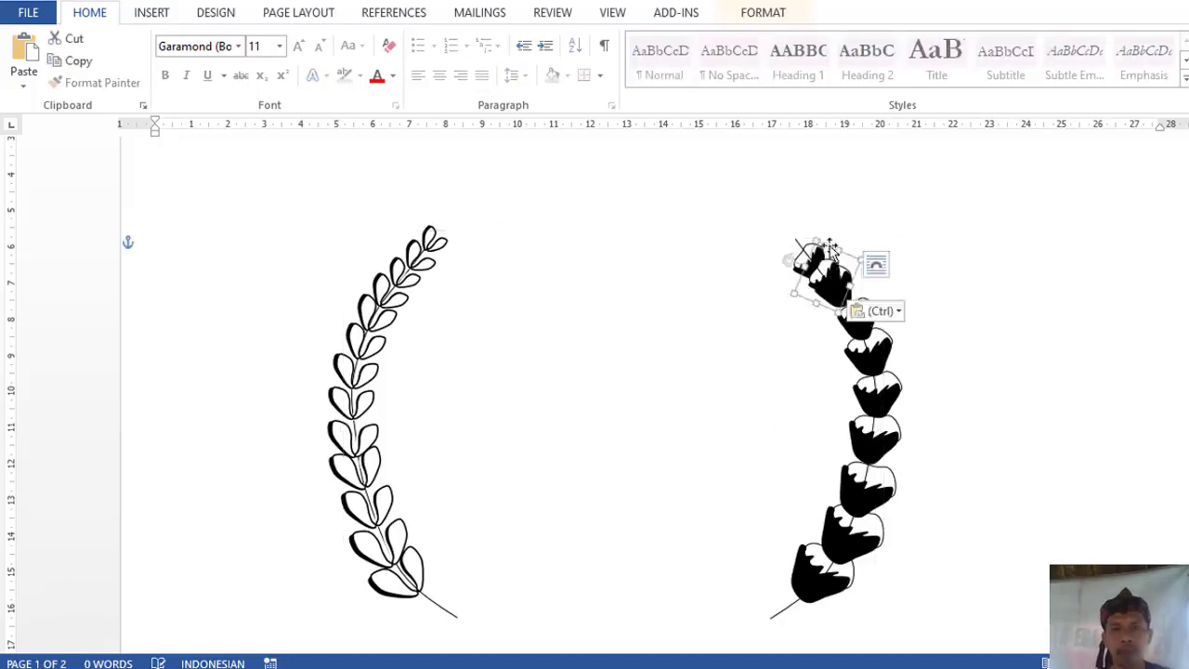
pyautogui.moveTo(814, 279); pyautogui.dragTo(797, 252)
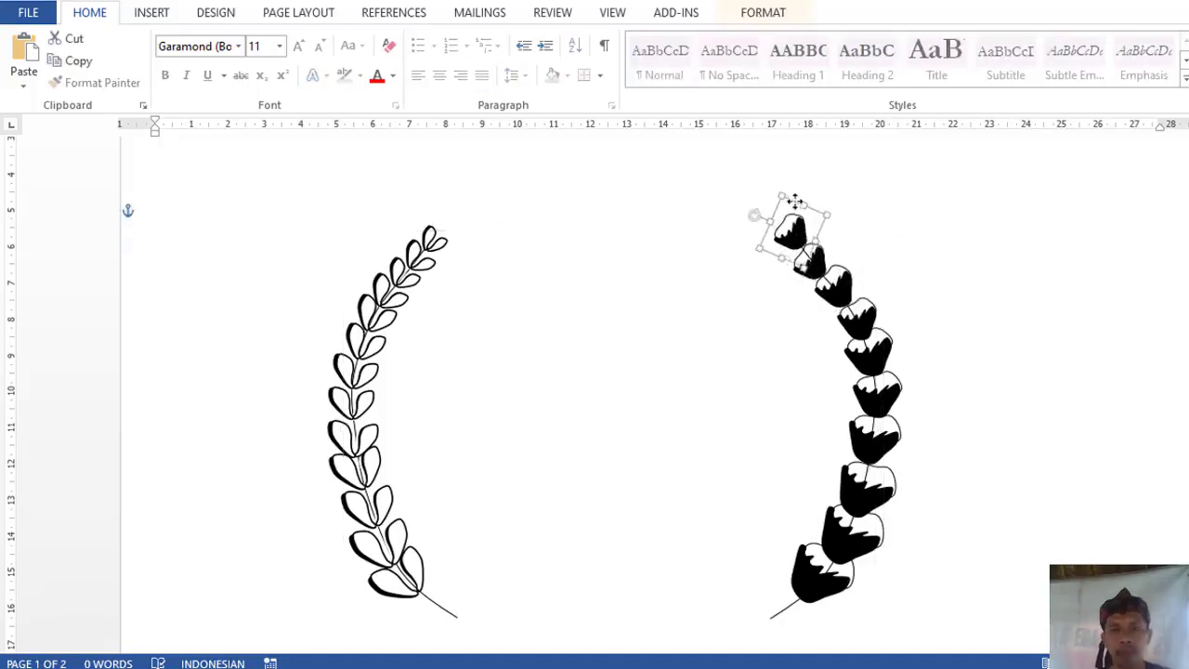
pyautogui.click(861, 211)
pyautogui.scroll(-3, 969, 260)
pyautogui.scroll(-3, 783, 439)
pyautogui.scroll(2, 783, 439)
# - Select all leaves of both the left and right branches together
pyautogui.click(789, 517)
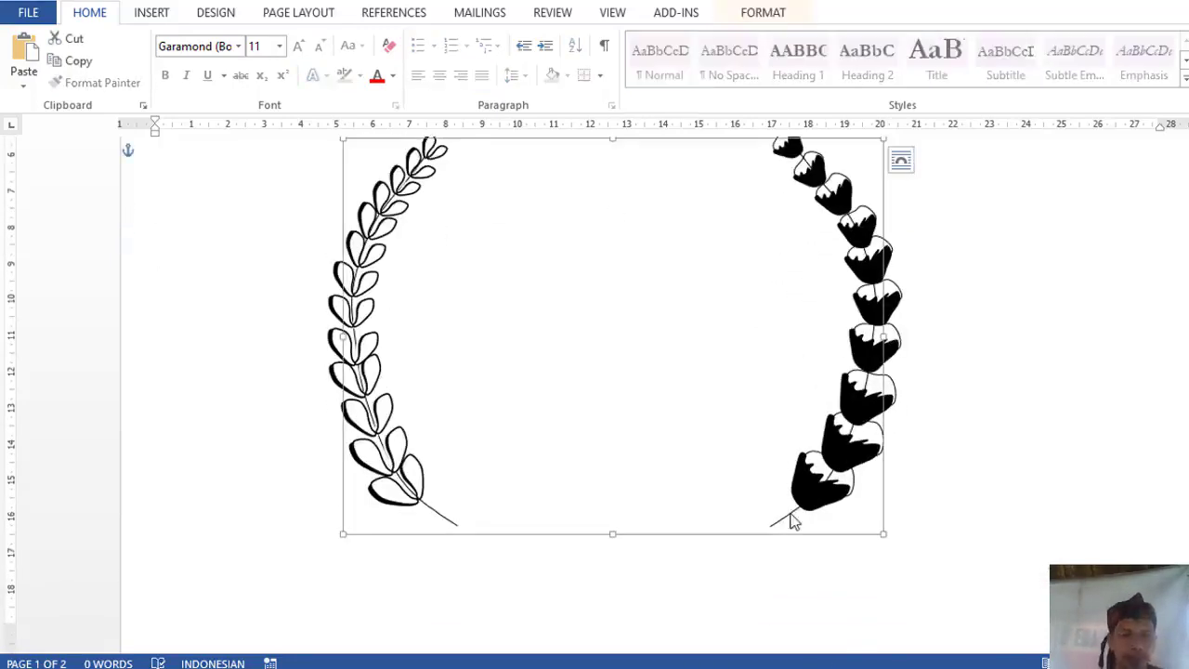
pyautogui.click(409, 483)
pyautogui.keyDown('ctrl'); pyautogui.click(377, 343); pyautogui.keyUp('ctrl')
pyautogui.keyDown('ctrl'); pyautogui.click(374, 311); pyautogui.keyUp('ctrl')
pyautogui.keyDown('ctrl'); pyautogui.click(385, 270); pyautogui.keyUp('ctrl')
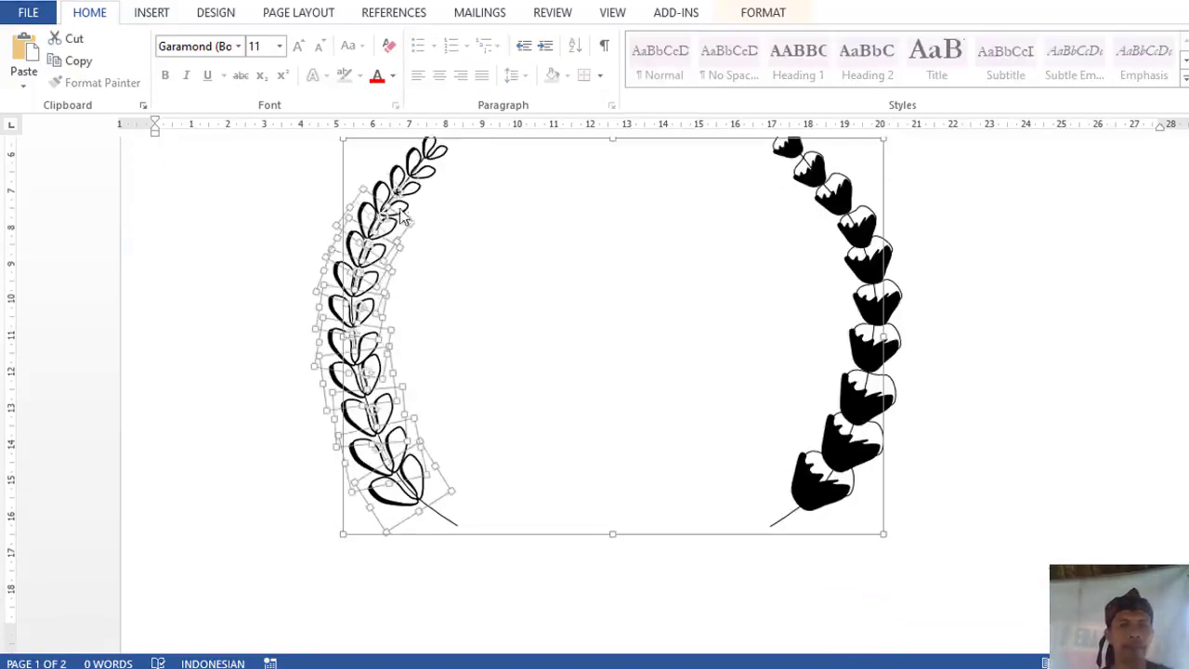
pyautogui.scroll(2, 441, 204)
pyautogui.scroll(-2, 778, 446)
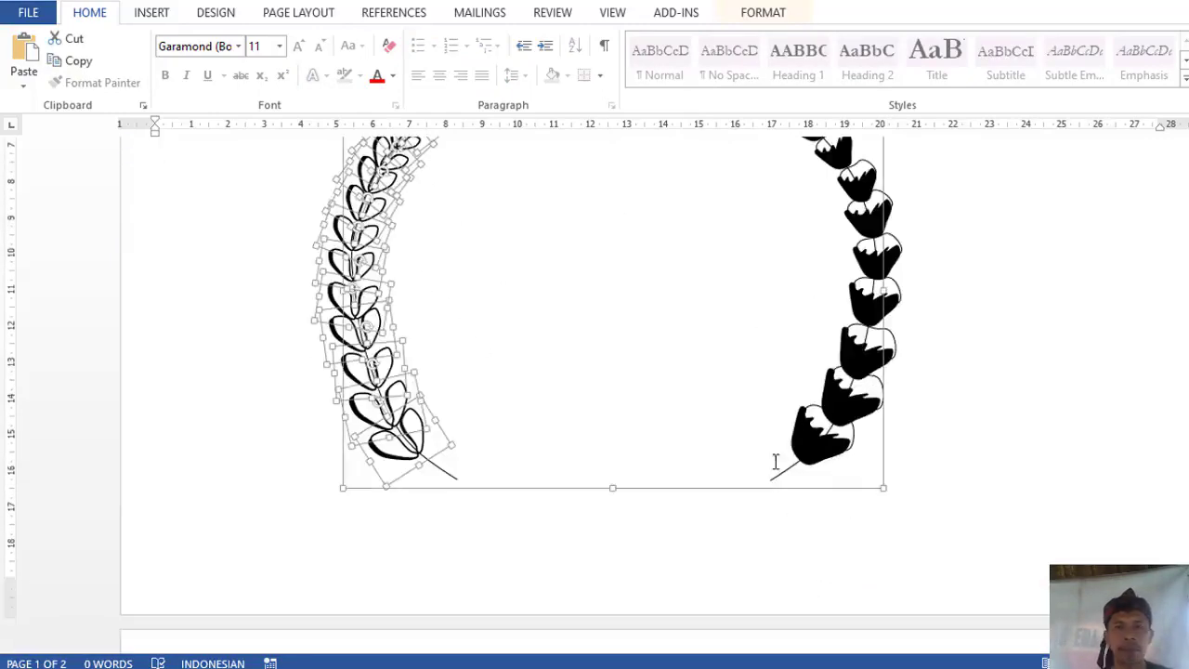
pyautogui.keyDown('ctrl'); pyautogui.click(873, 386); pyautogui.keyUp('ctrl')
pyautogui.scroll(3, 1013, 318)
pyautogui.keyDown('ctrl'); pyautogui.click(874, 390); pyautogui.keyUp('ctrl')
pyautogui.keyDown('ctrl'); pyautogui.click(859, 335); pyautogui.keyUp('ctrl')
pyautogui.keyDown('ctrl'); pyautogui.click(808, 258); pyautogui.keyUp('ctrl')
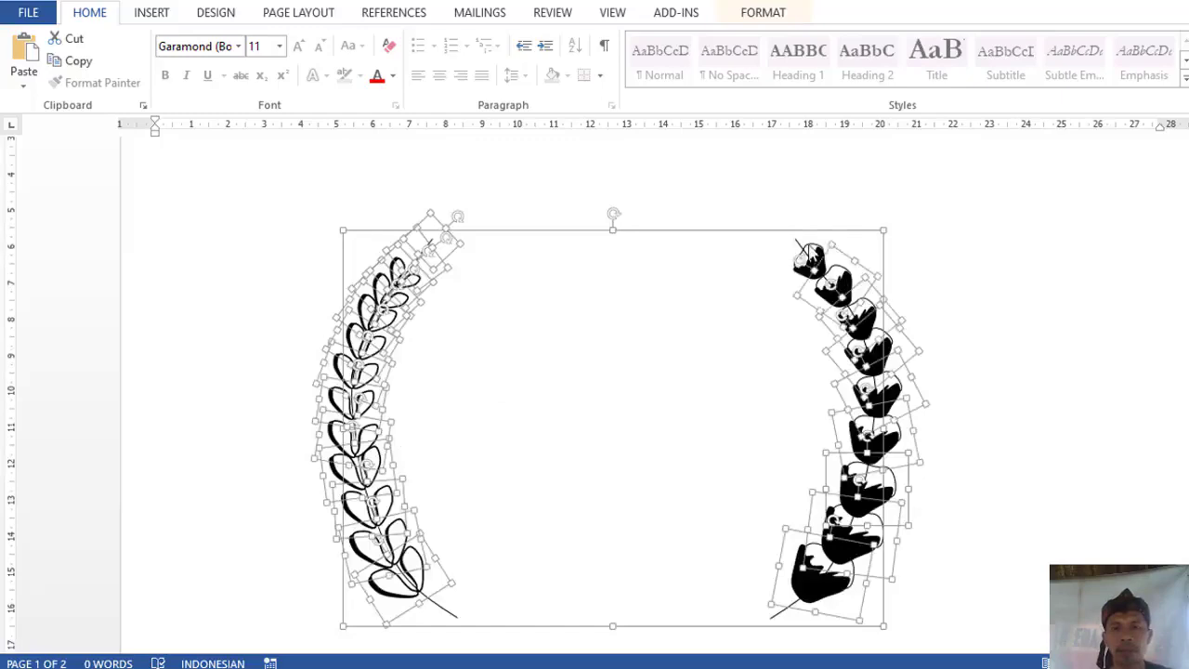
pyautogui.scroll(-3, 818, 372)
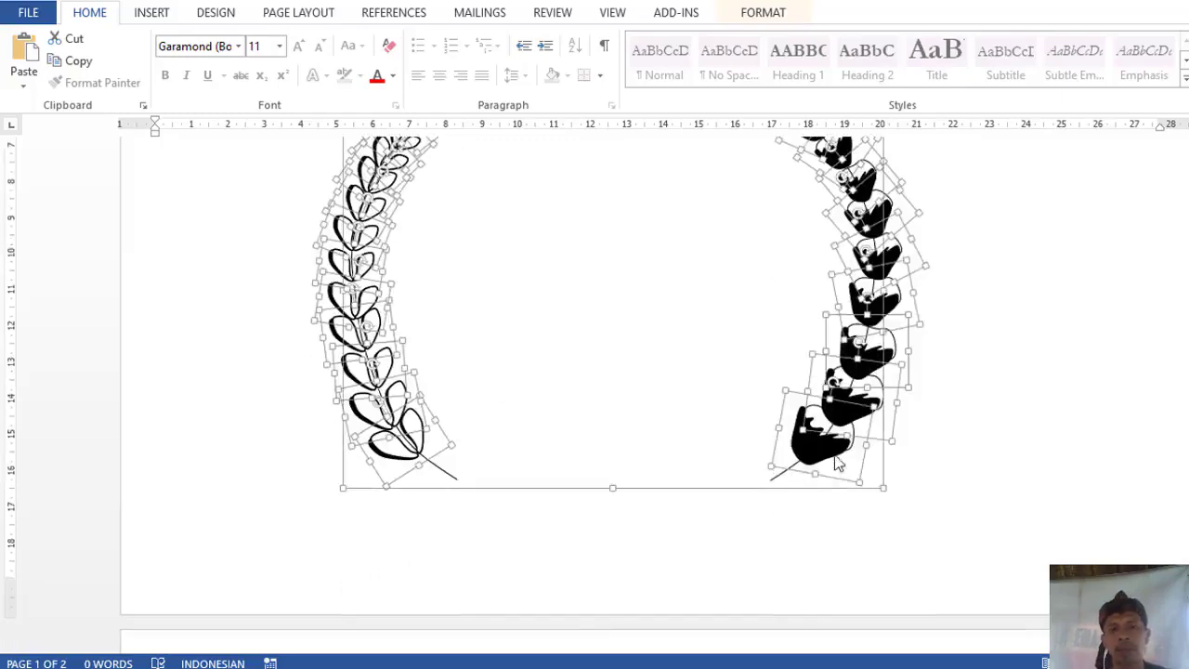
# - Group the selected leaves into one object and shrink it by its corner handle
pyautogui.rightClick(843, 480)
pyautogui.click(1086, 266)
pyautogui.scroll(-4, 980, 462)
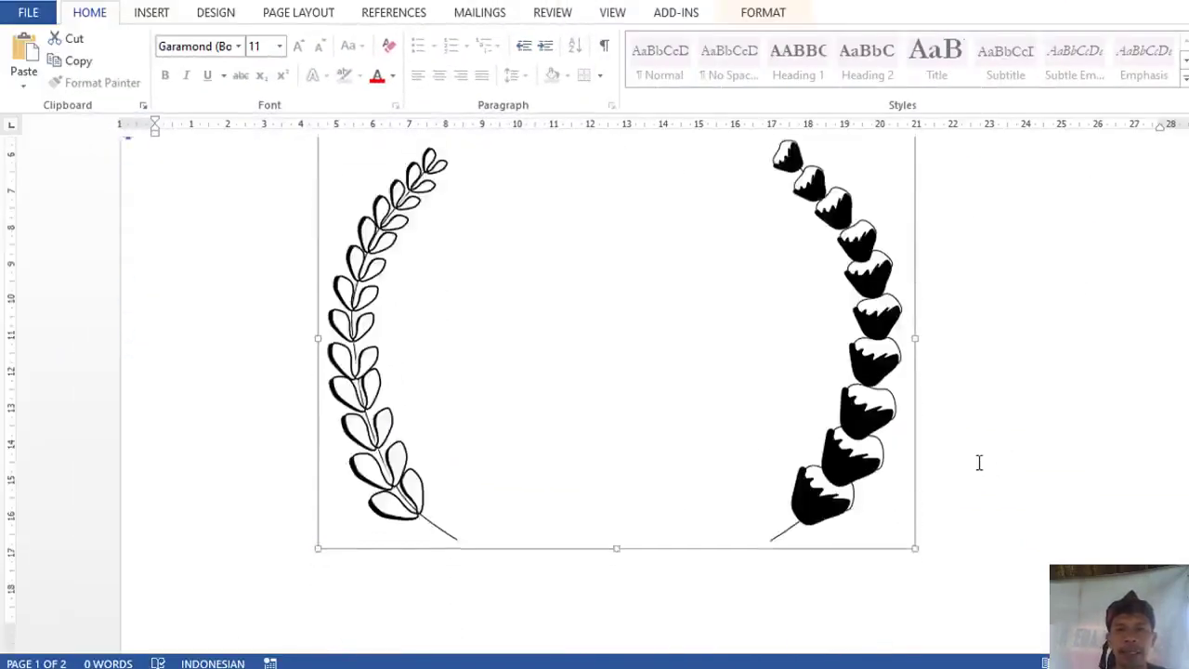
pyautogui.scroll(-4, 947, 446)
pyautogui.scroll(3, 921, 424)
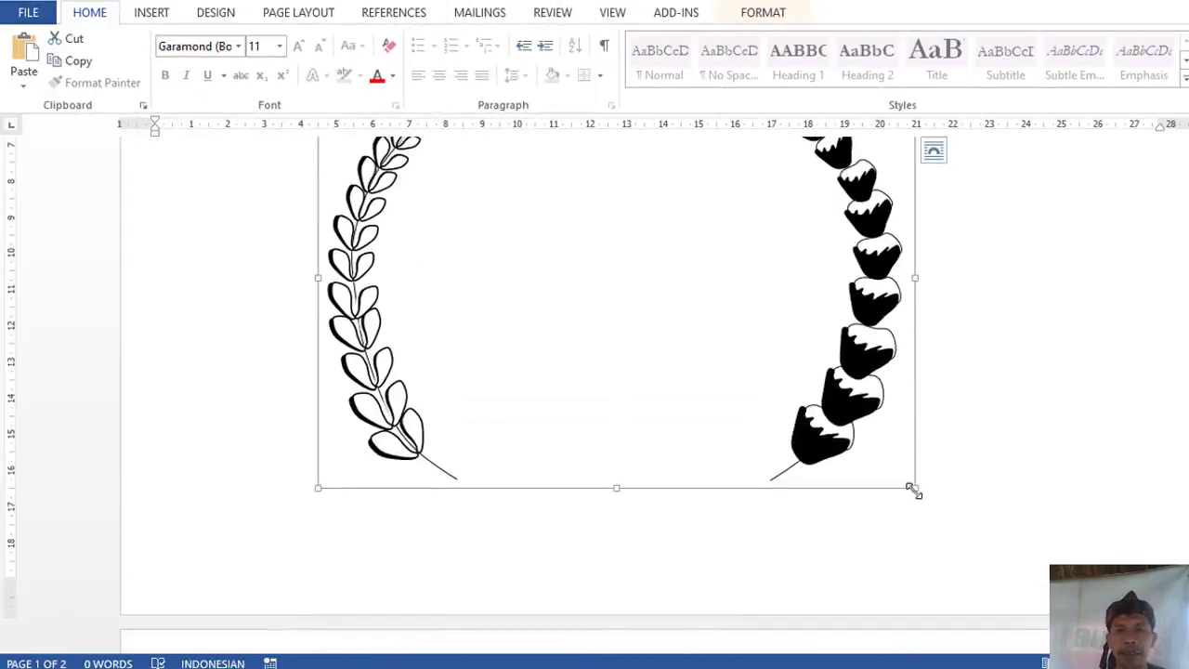
pyautogui.moveTo(911, 488); pyautogui.dragTo(823, 417)
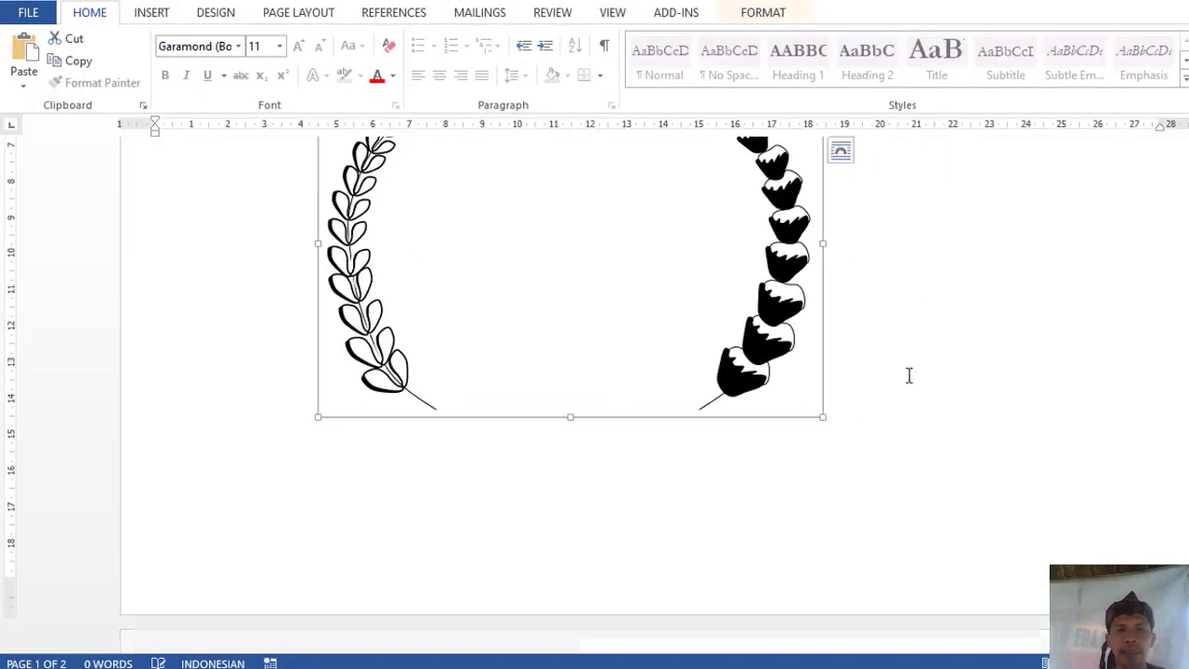
pyautogui.scroll(4, 910, 375)
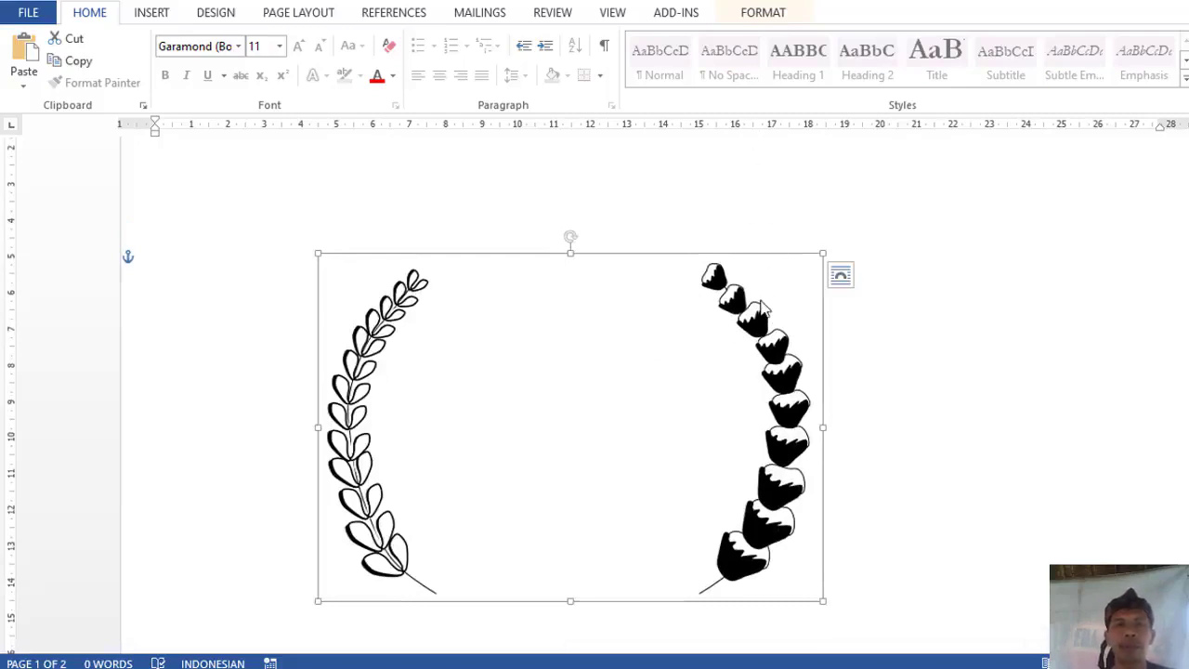
pyautogui.click(775, 19)
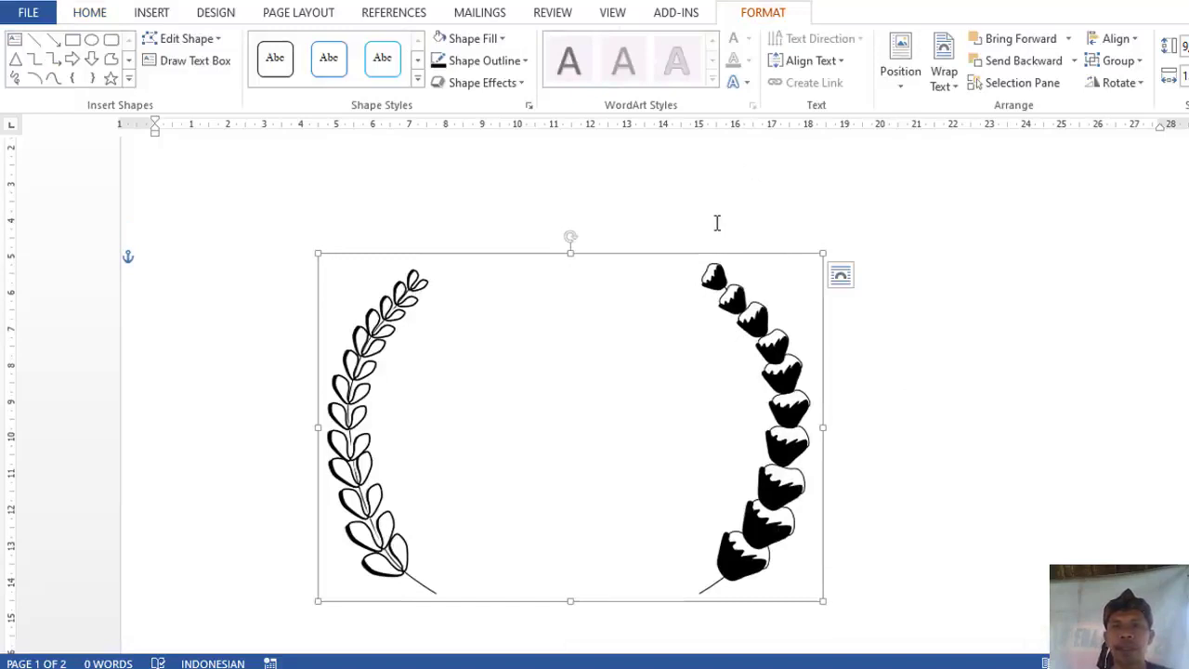
# - Inspect the page's shape groups in the Selection Pane, then deselect the laurel drawing
pyautogui.click(1035, 86)
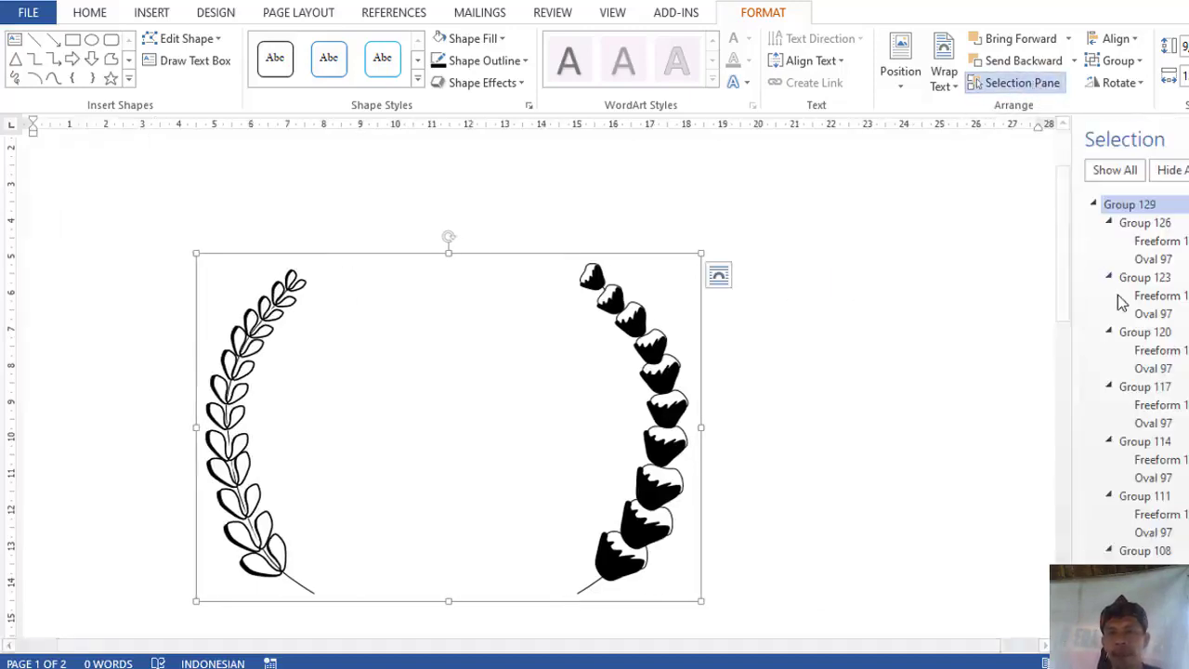
pyautogui.scroll(-4, 1124, 312)
pyautogui.scroll(-6, 1124, 314)
pyautogui.scroll(-5, 1124, 315)
pyautogui.scroll(-5, 1125, 321)
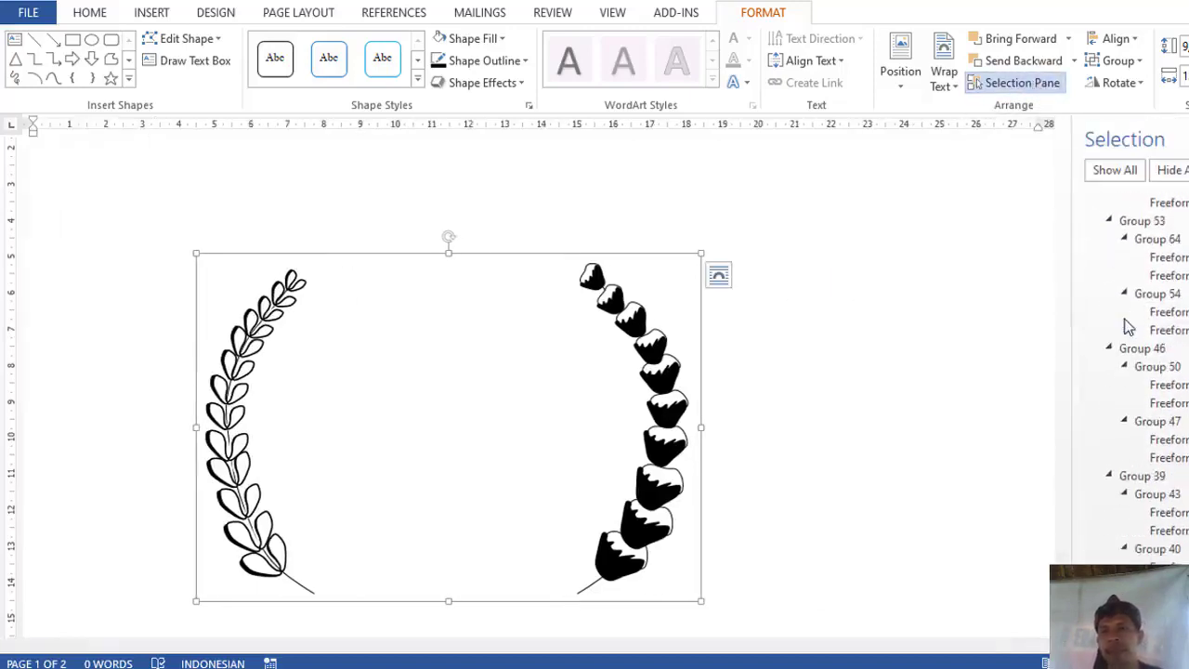
pyautogui.scroll(-5, 1125, 320)
pyautogui.scroll(-3, 1125, 320)
pyautogui.scroll(-4, 928, 279)
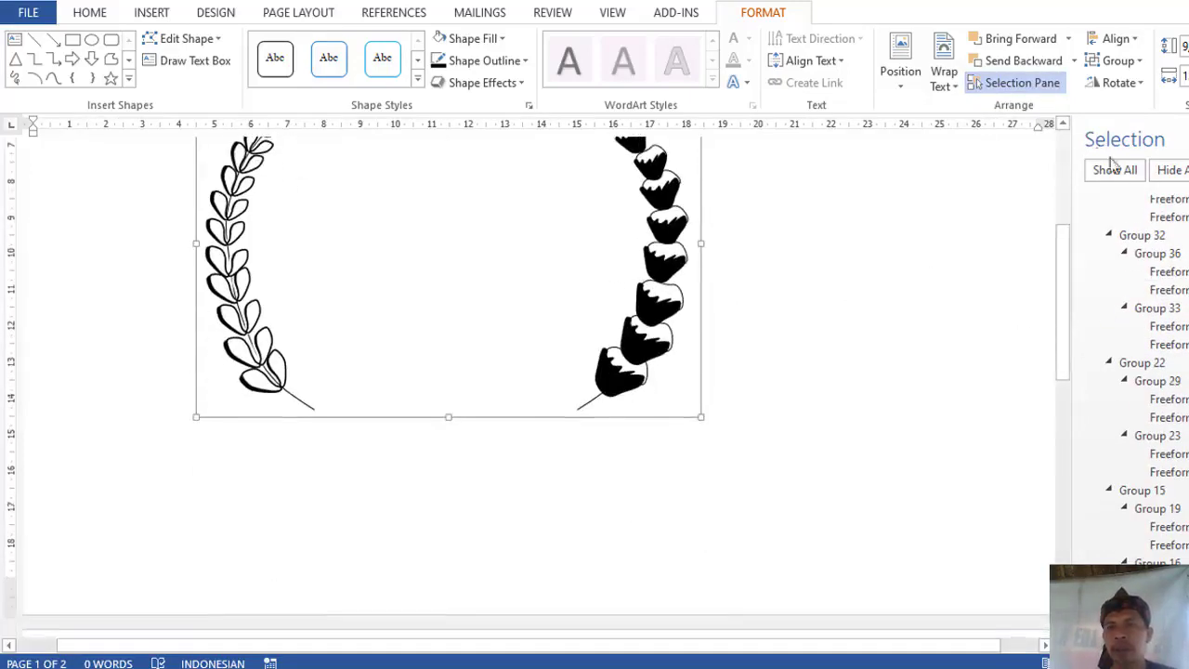
pyautogui.scroll(-4, 1022, 372)
pyautogui.scroll(3, 1147, 348)
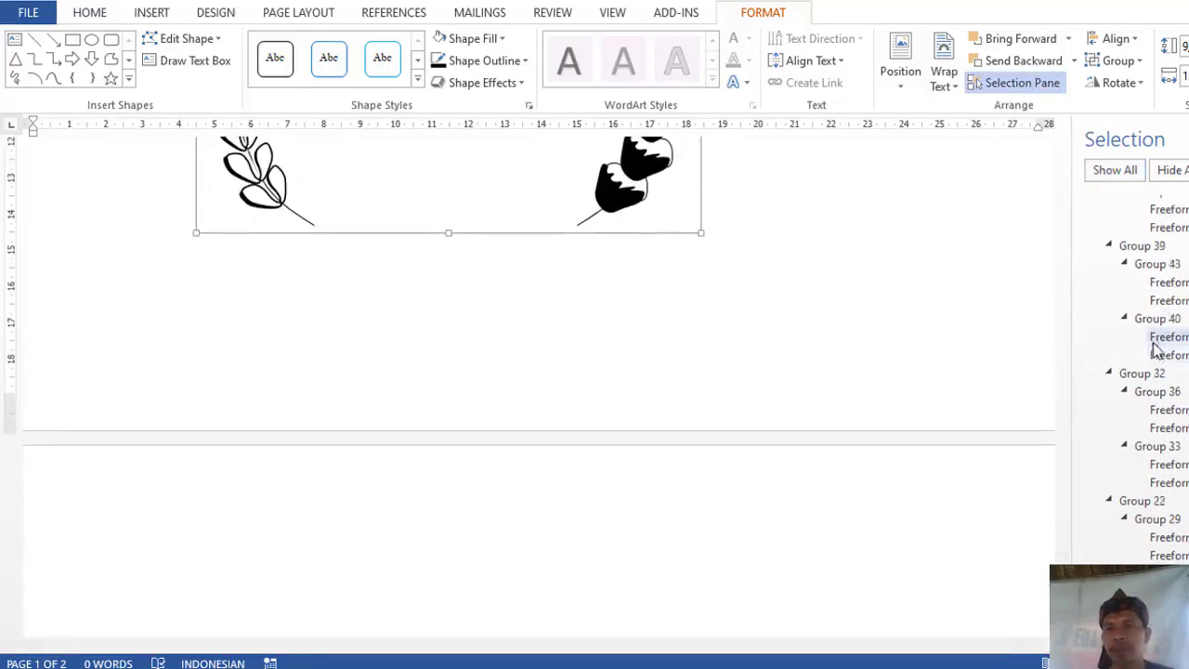
pyautogui.scroll(1, 1156, 351)
pyautogui.scroll(5, 1096, 316)
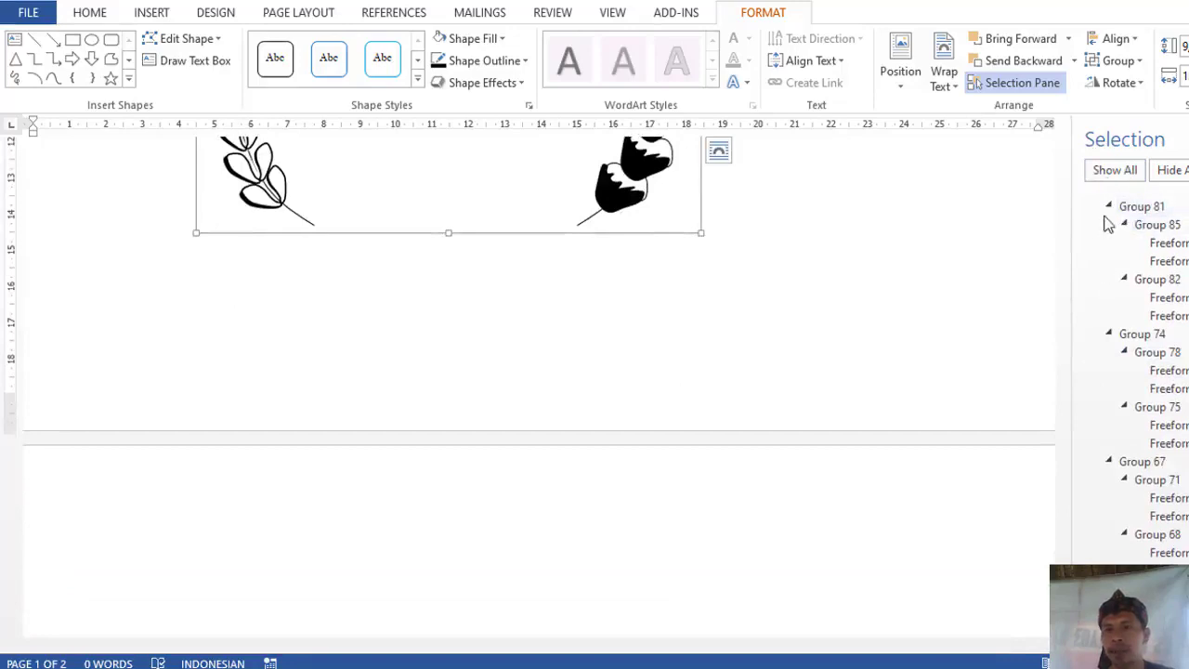
pyautogui.scroll(5, 910, 327)
pyautogui.scroll(4, 908, 323)
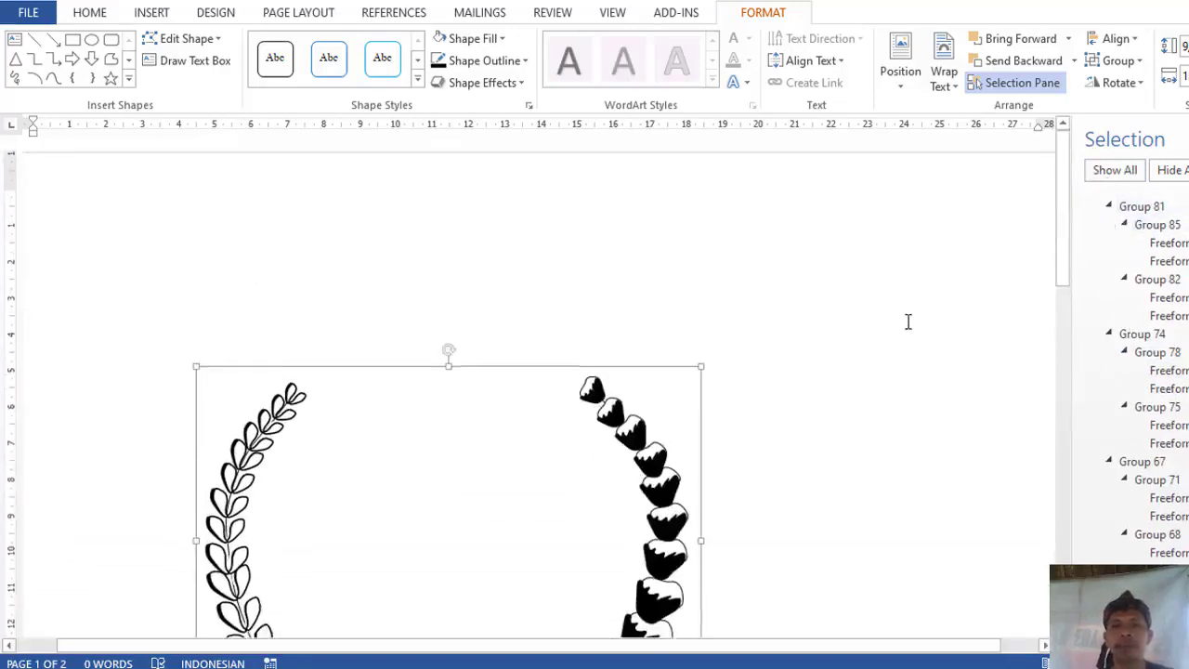
pyautogui.scroll(-4, 906, 321)
pyautogui.scroll(4, 725, 316)
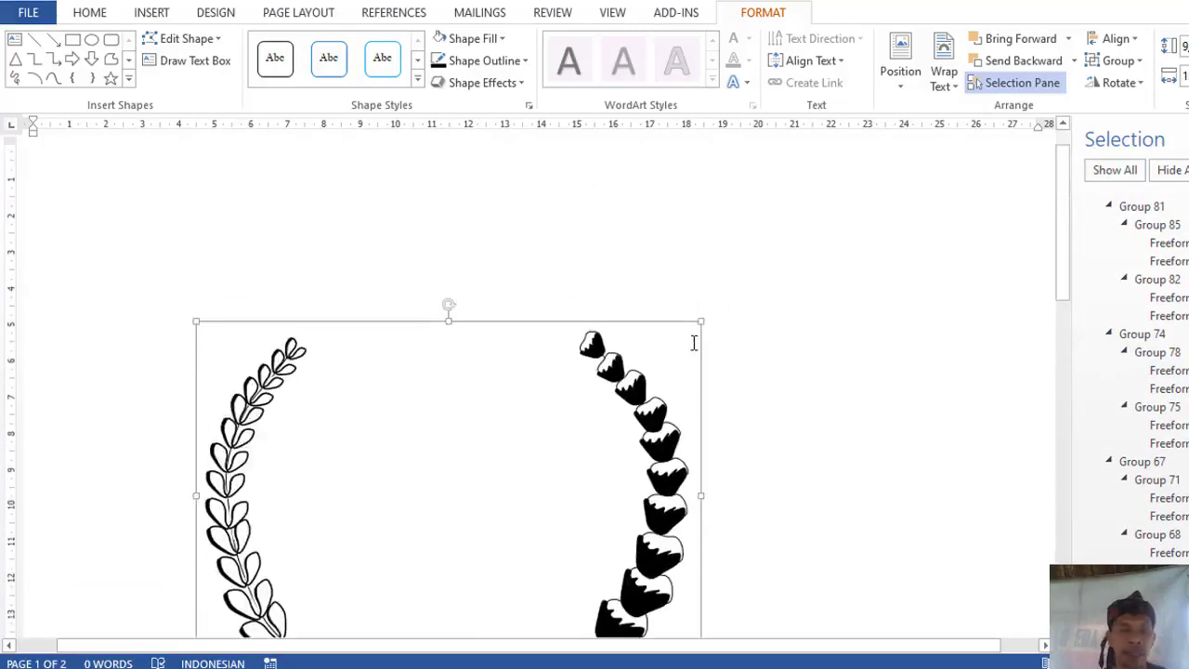
pyautogui.click(769, 405)
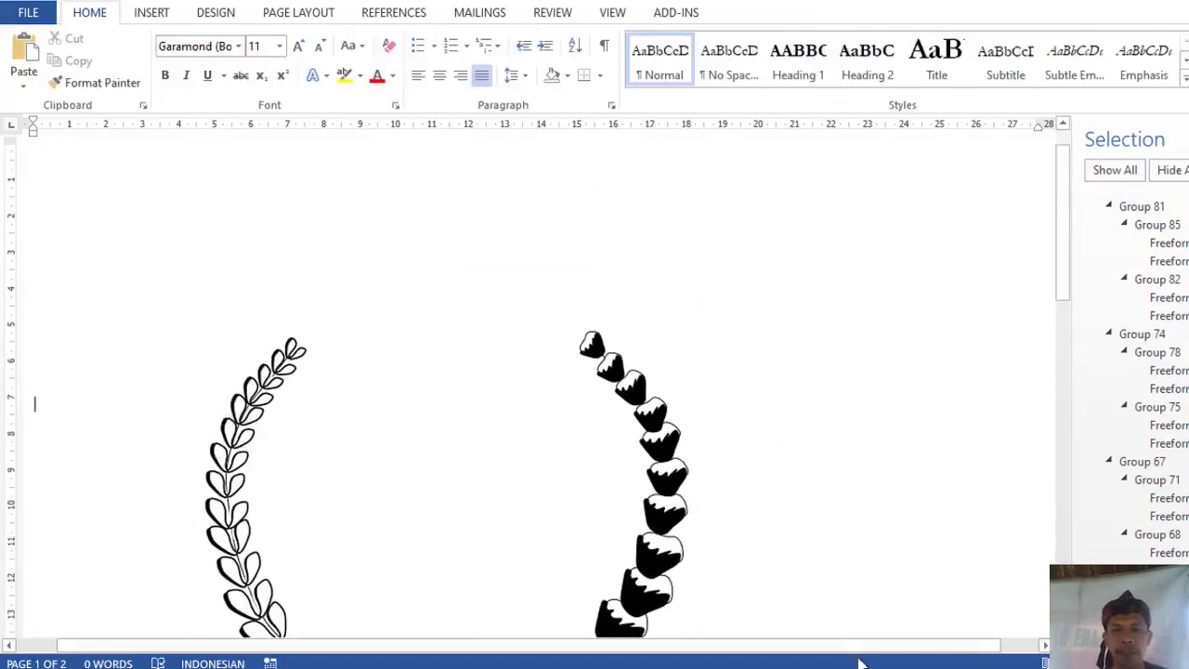
# - Paste the laurel wreath into the logo document and move it onto the yellow circle
pyautogui.click(804, 637)
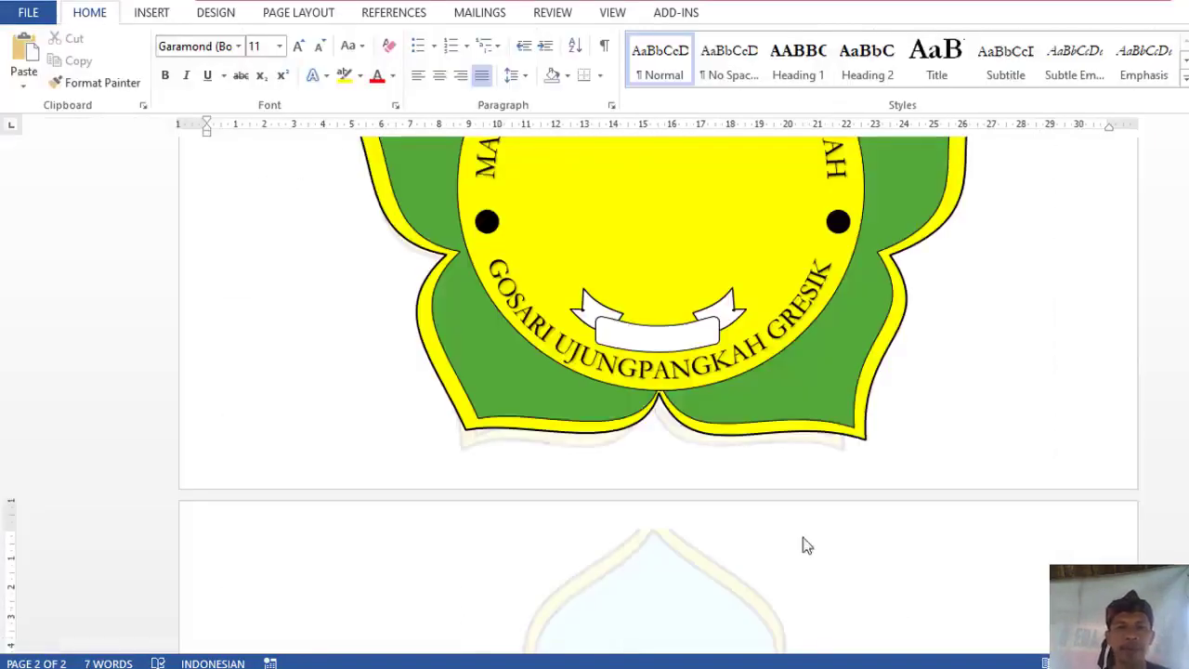
pyautogui.scroll(1, 817, 516)
pyautogui.scroll(-2, 841, 485)
pyautogui.scroll(3, 948, 324)
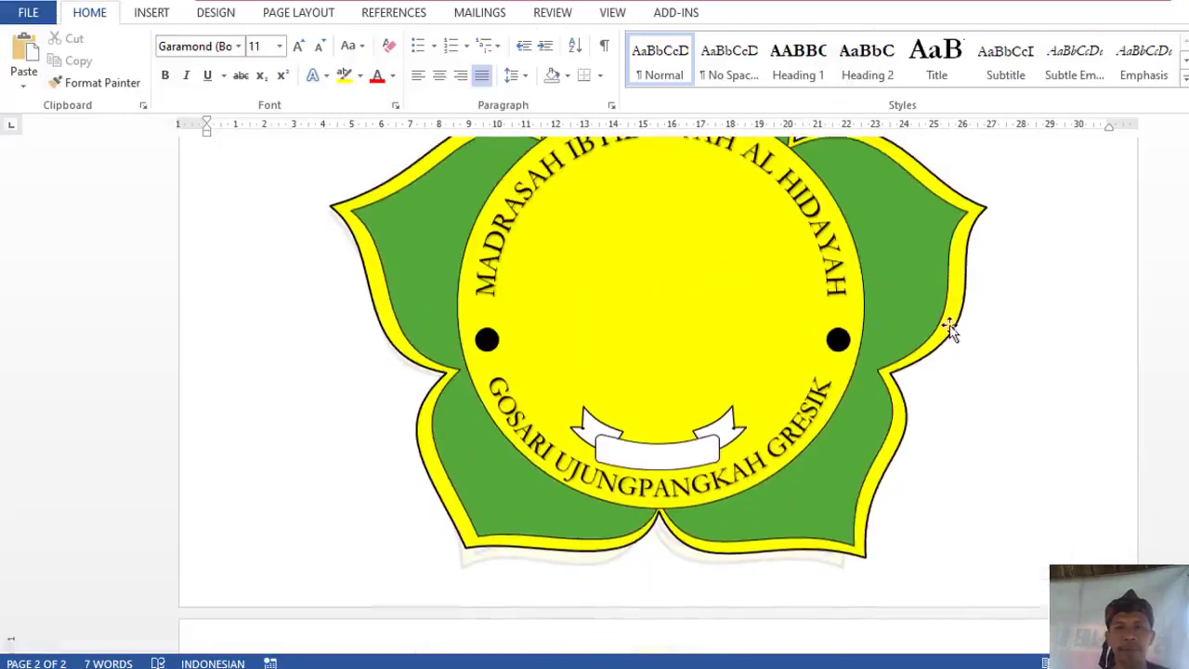
pyautogui.click(1034, 329)
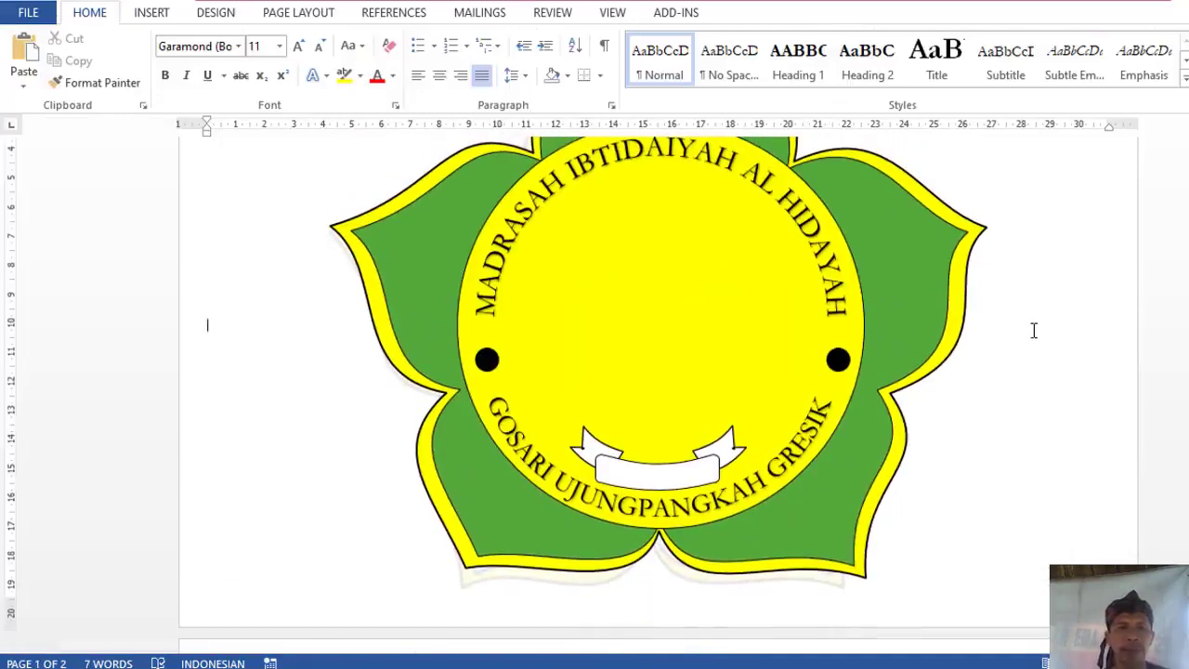
pyautogui.hotkey('ctrl', 'v')
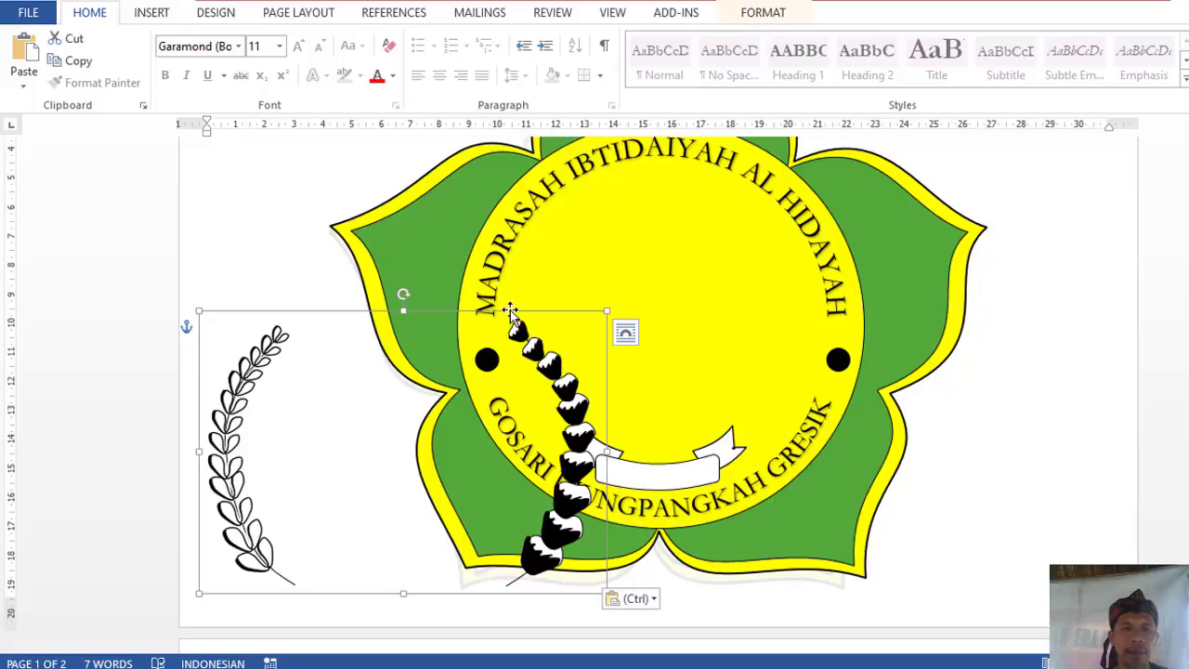
pyautogui.moveTo(518, 316); pyautogui.dragTo(775, 170)
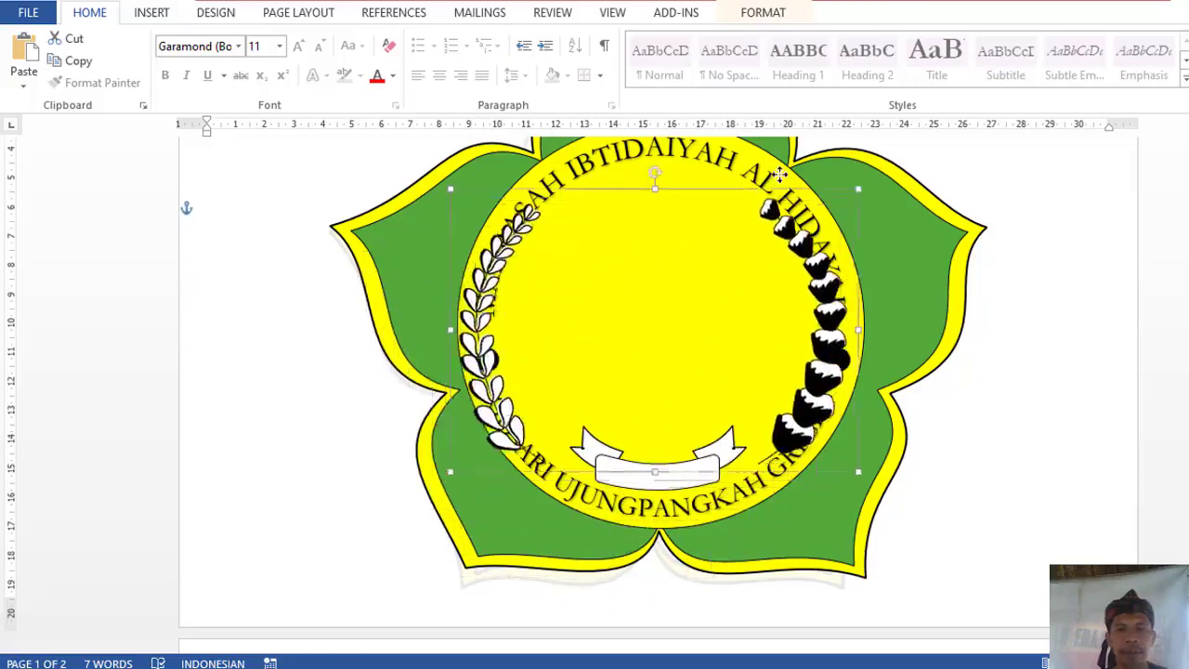
pyautogui.moveTo(847, 313); pyautogui.dragTo(833, 376)
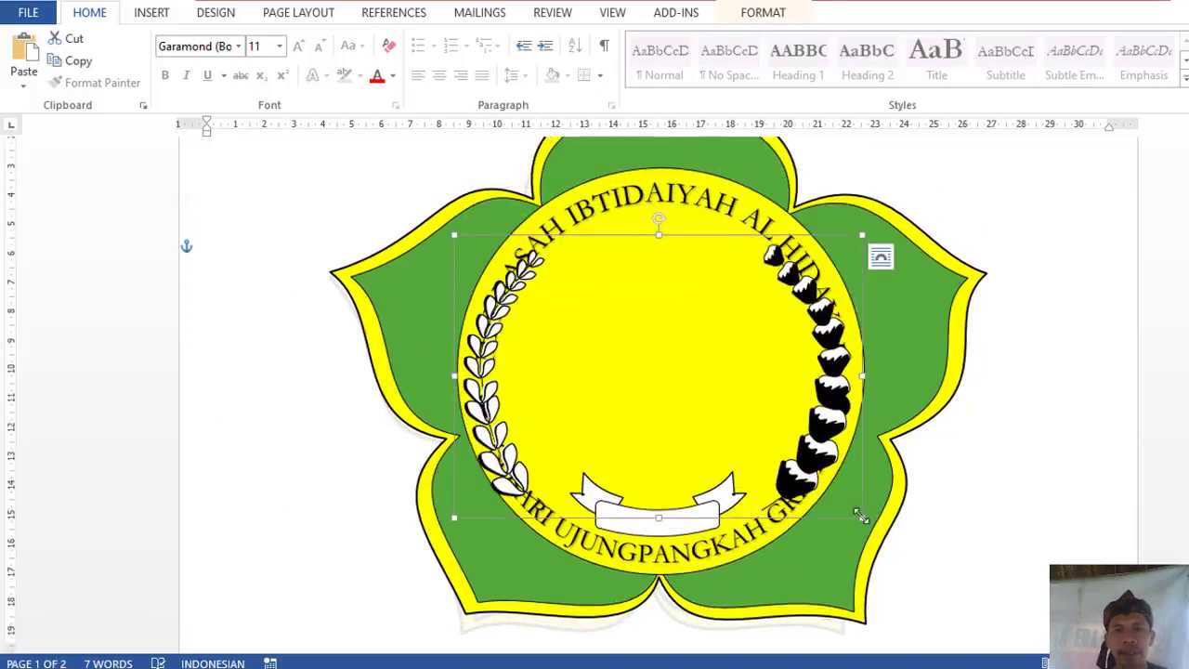
# - Shrink and narrow the wreath and nudge it to sit inside the circle
pyautogui.moveTo(861, 516); pyautogui.dragTo(815, 500)
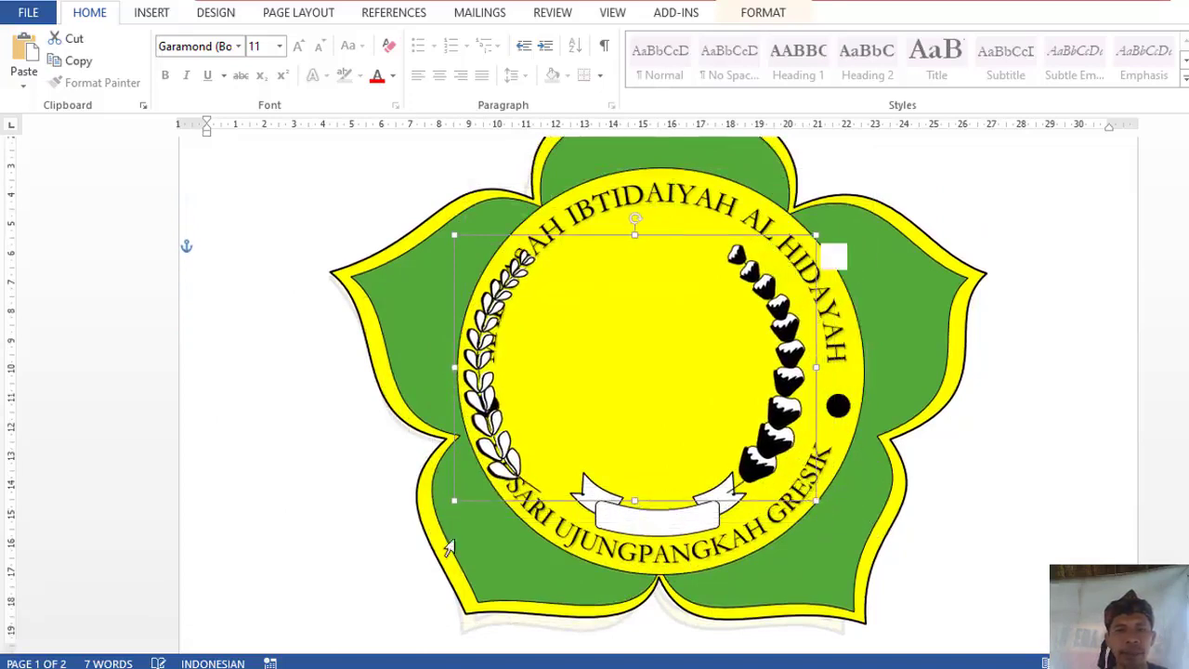
pyautogui.moveTo(455, 502); pyautogui.dragTo(478, 485)
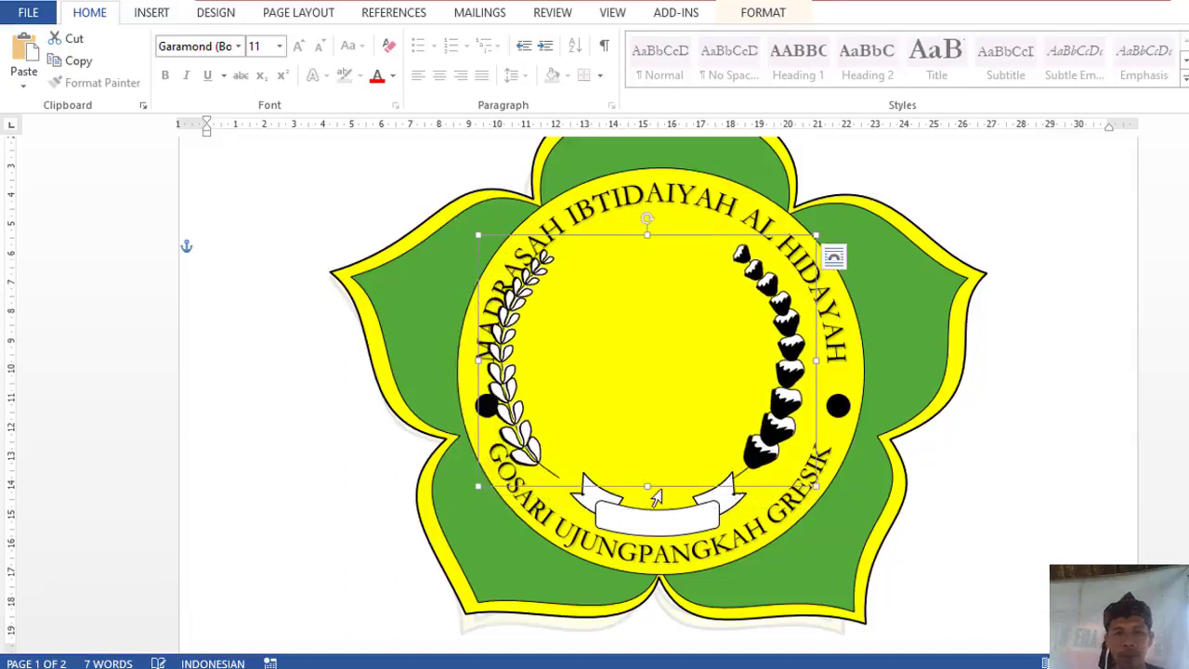
pyautogui.moveTo(647, 486); pyautogui.dragTo(651, 490)
pyautogui.press('Right')
pyautogui.press('Right')
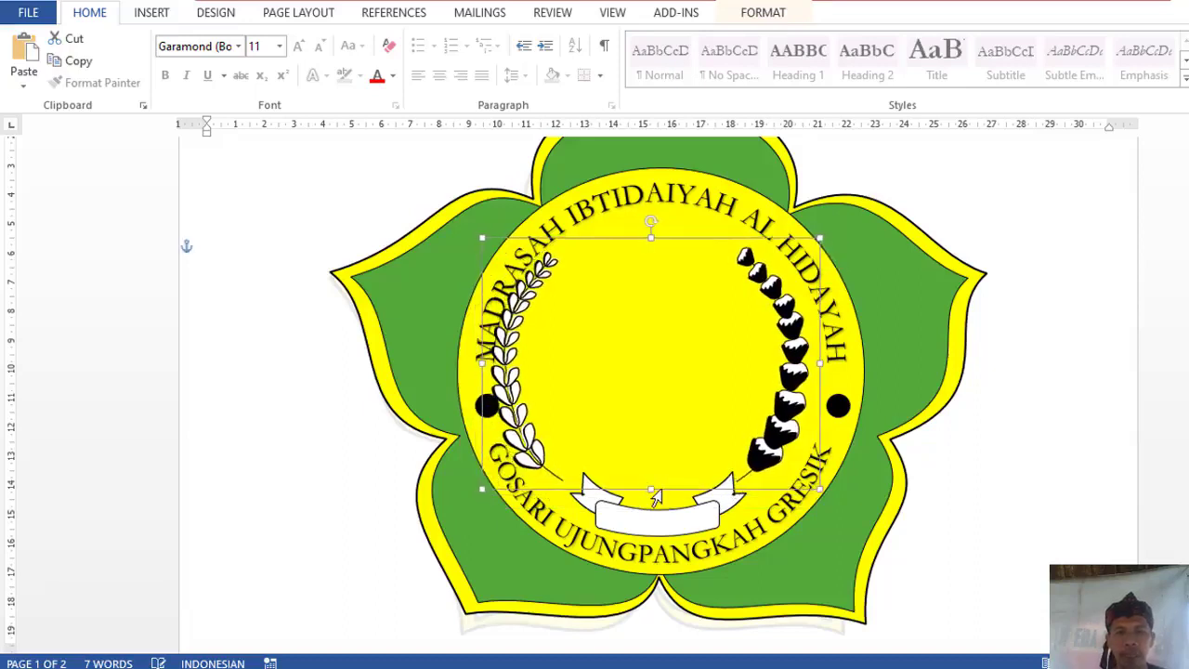
pyautogui.press('Right')
pyautogui.press('Right')
pyautogui.press('Down')
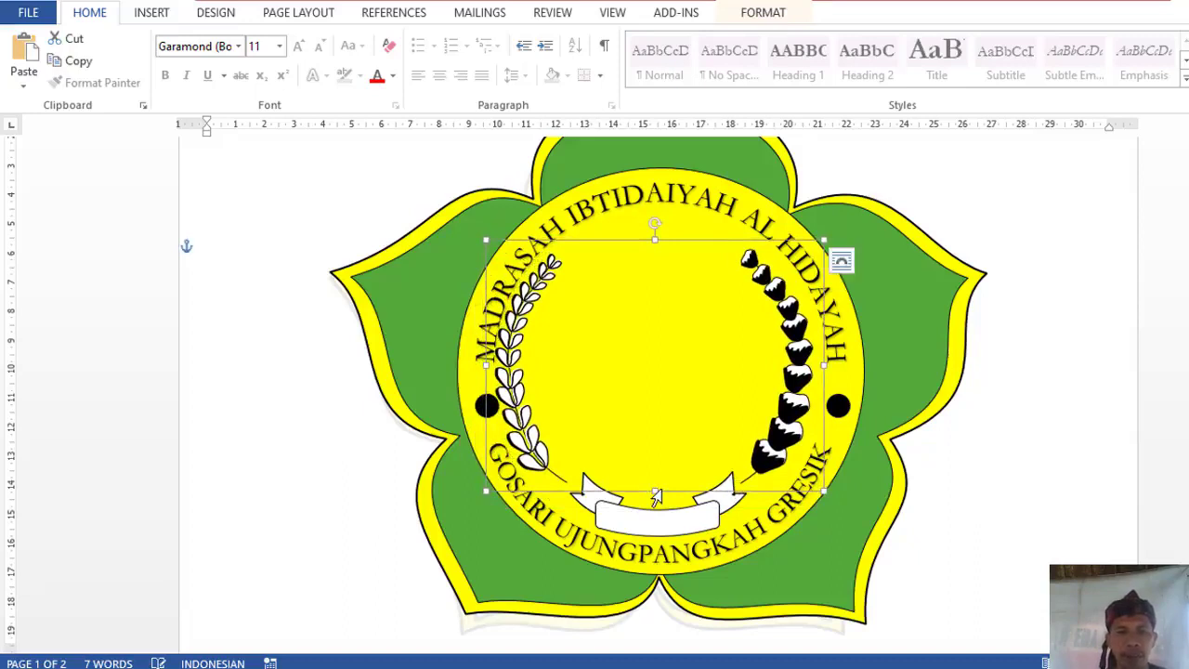
pyautogui.moveTo(484, 493); pyautogui.dragTo(502, 495)
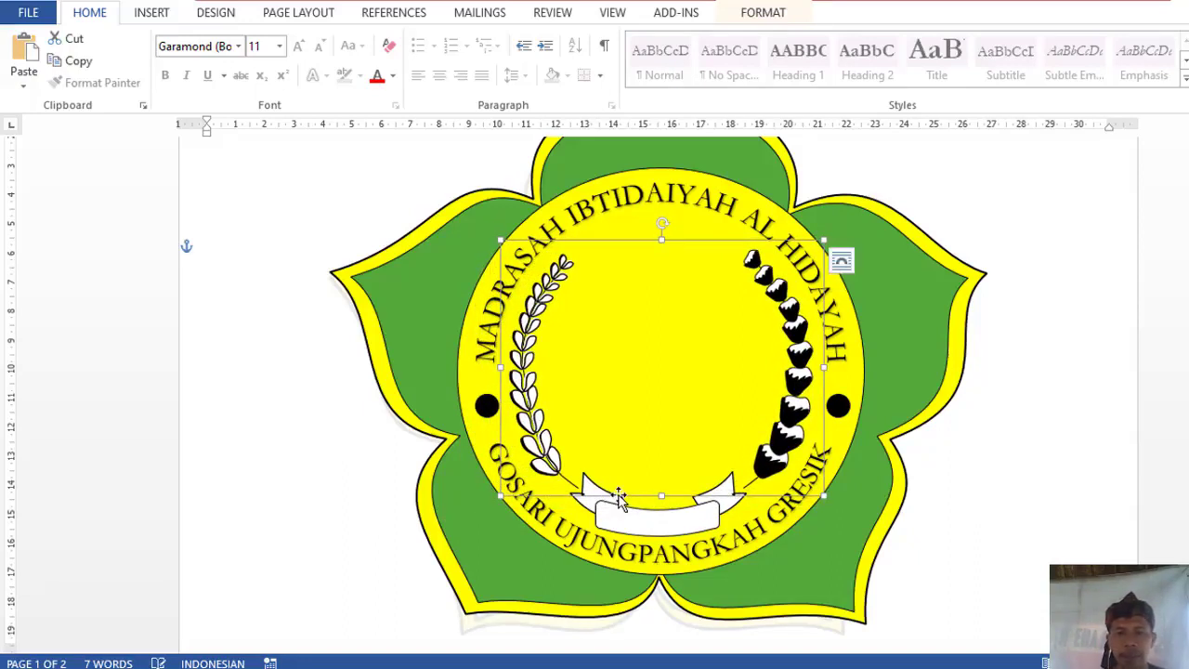
pyautogui.press('Left')
pyautogui.press('Down')
pyautogui.press('Left')
pyautogui.press('Left')
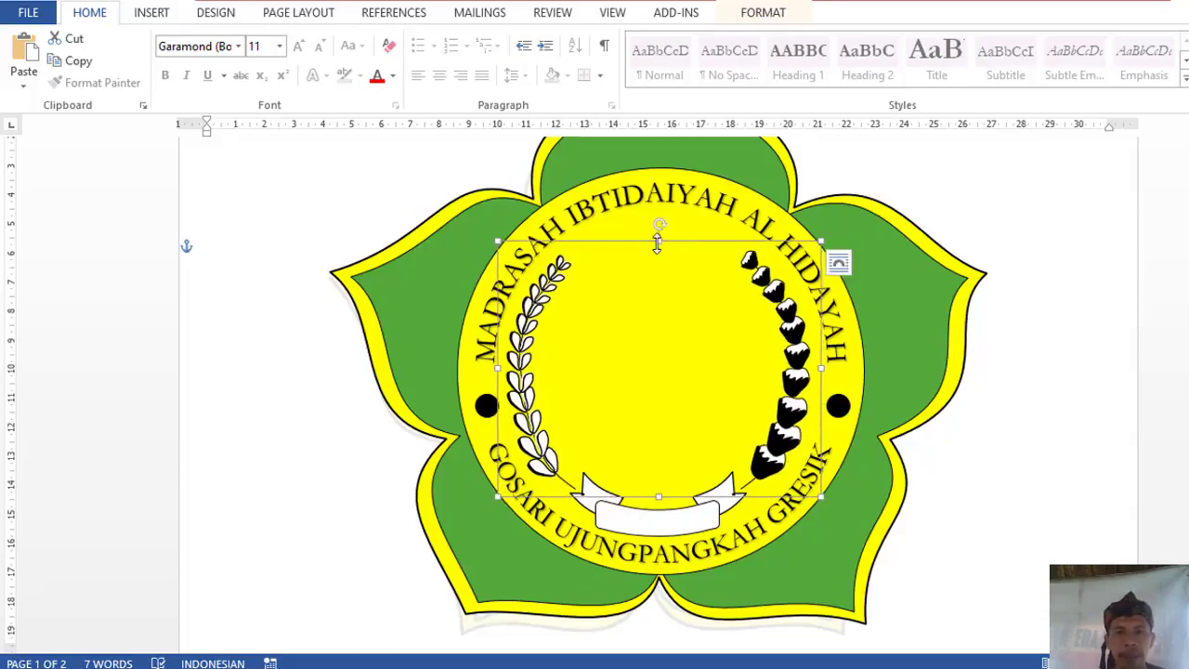
# - Shorten the wreath from the top and trim its sides so both branches sit evenly
pyautogui.moveTo(657, 257)
pyautogui.mouseDown()
pyautogui.moveTo(655, 239)
pyautogui.moveTo(656, 284)
pyautogui.moveTo(679, 304)
pyautogui.mouseUp()
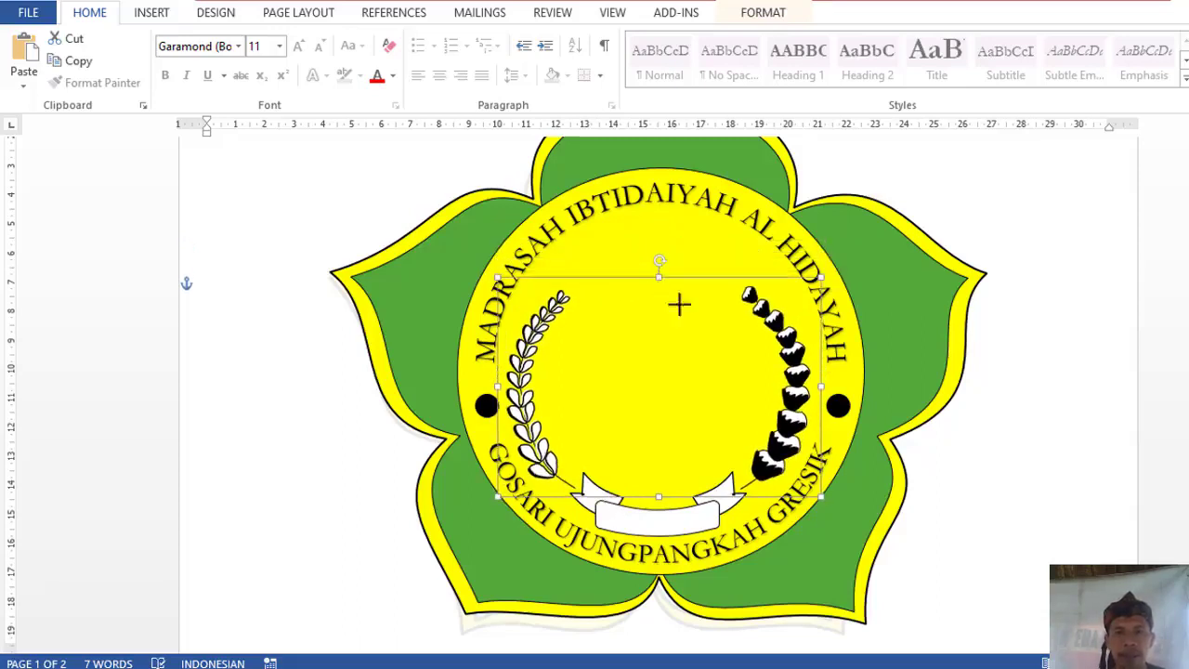
pyautogui.moveTo(816, 392); pyautogui.dragTo(807, 394)
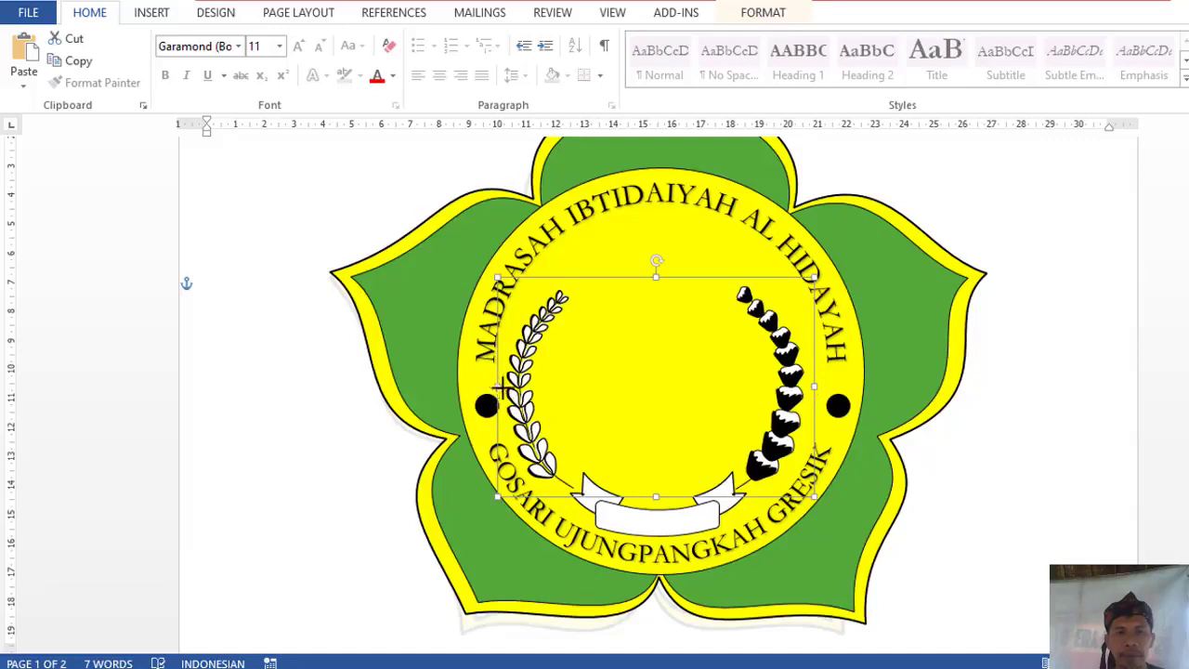
pyautogui.moveTo(498, 387); pyautogui.dragTo(510, 387)
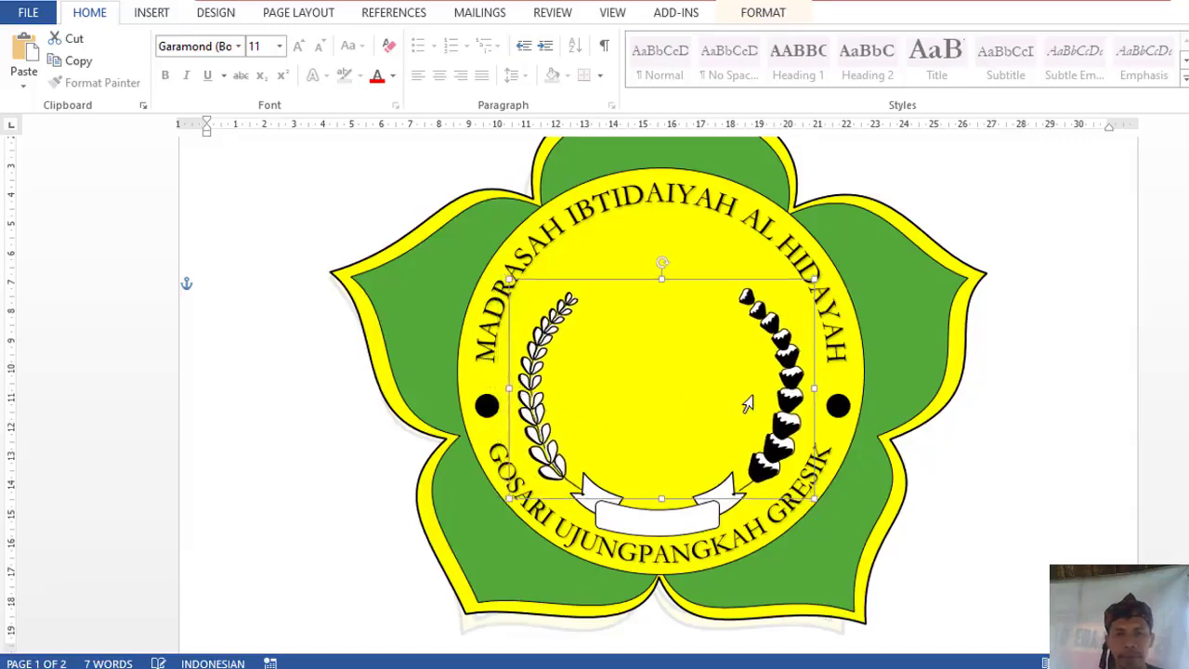
pyautogui.moveTo(747, 403); pyautogui.dragTo(744, 404)
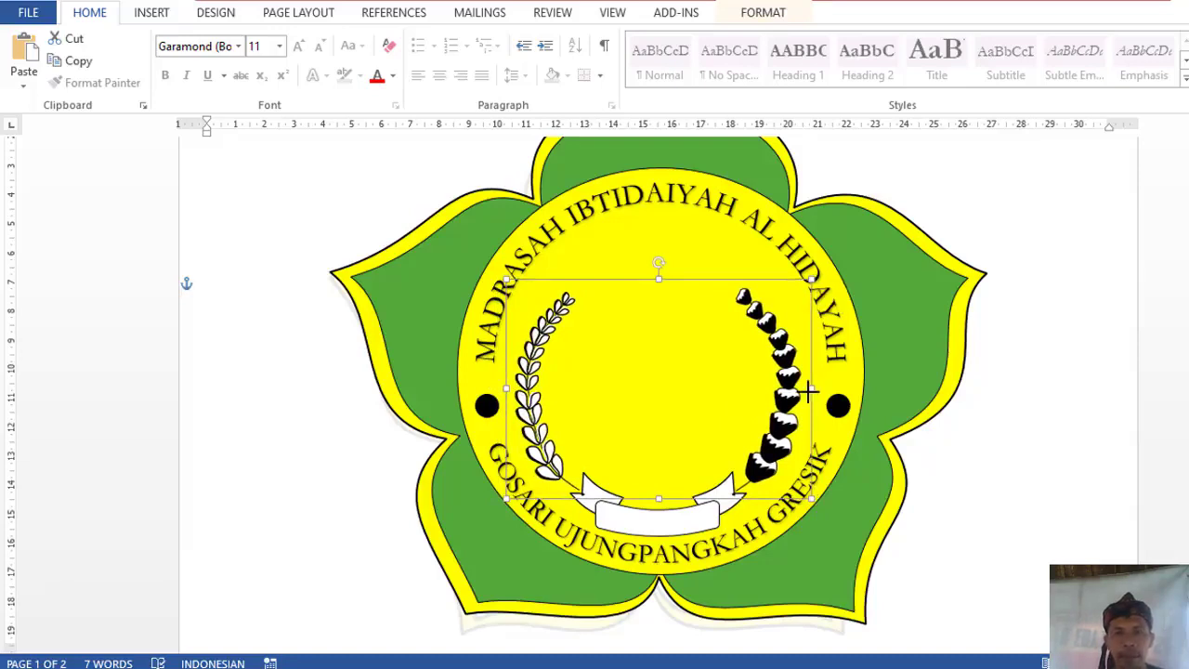
pyautogui.moveTo(509, 389); pyautogui.dragTo(511, 389)
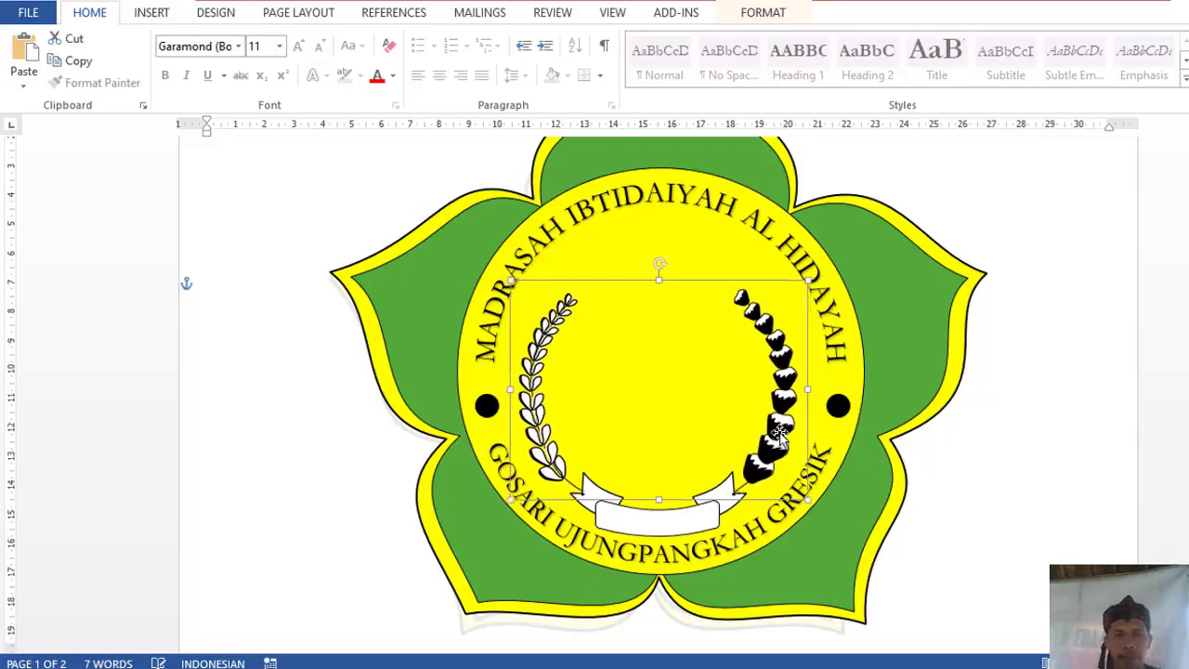
pyautogui.click(1009, 417)
pyautogui.click(778, 392)
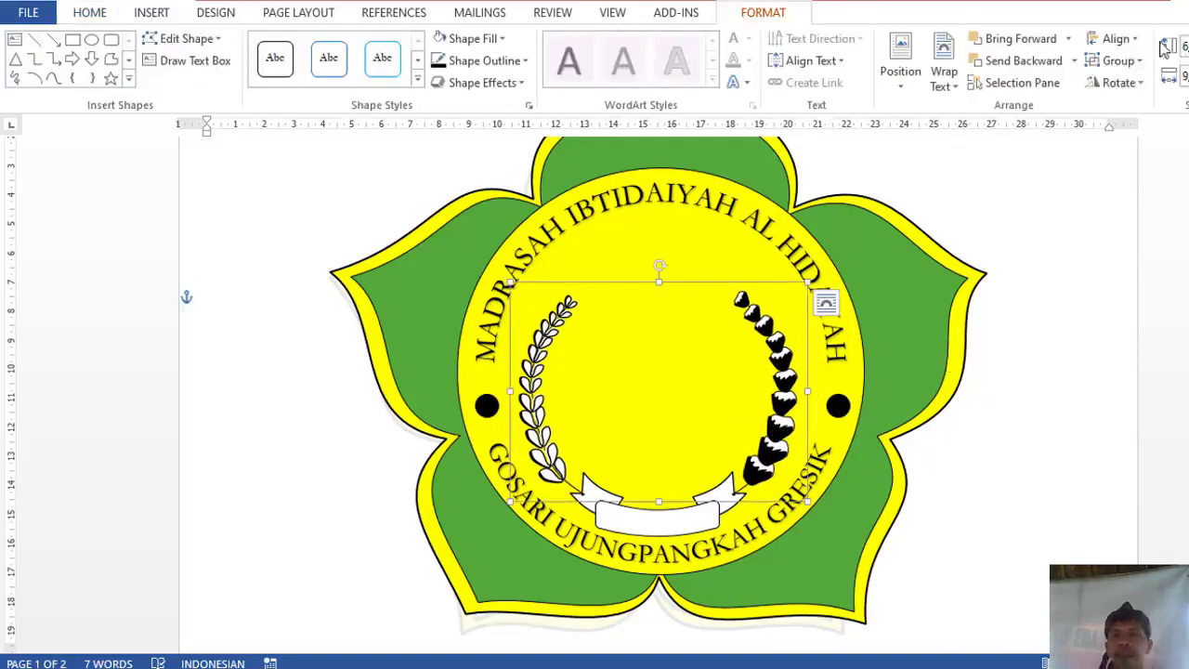
# - Draw a 5-point star near the top of the emblem
pyautogui.scroll(-3, 929, 385)
pyautogui.scroll(-5, 686, 409)
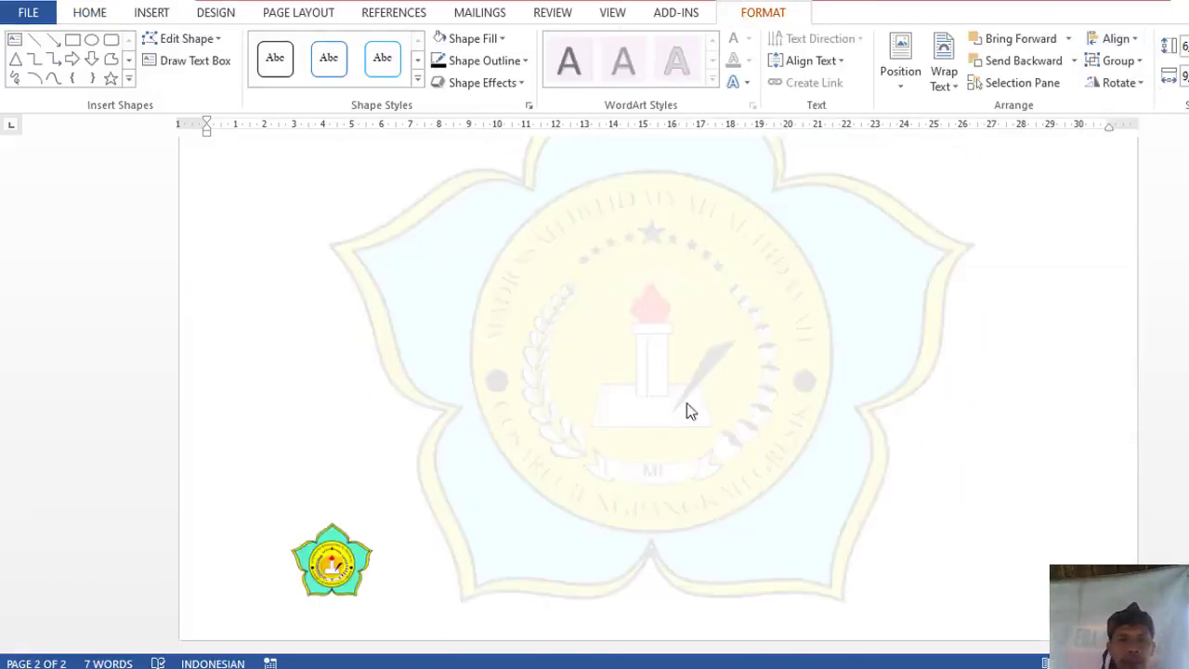
pyautogui.moveTo(341, 571); pyautogui.dragTo(207, 424)
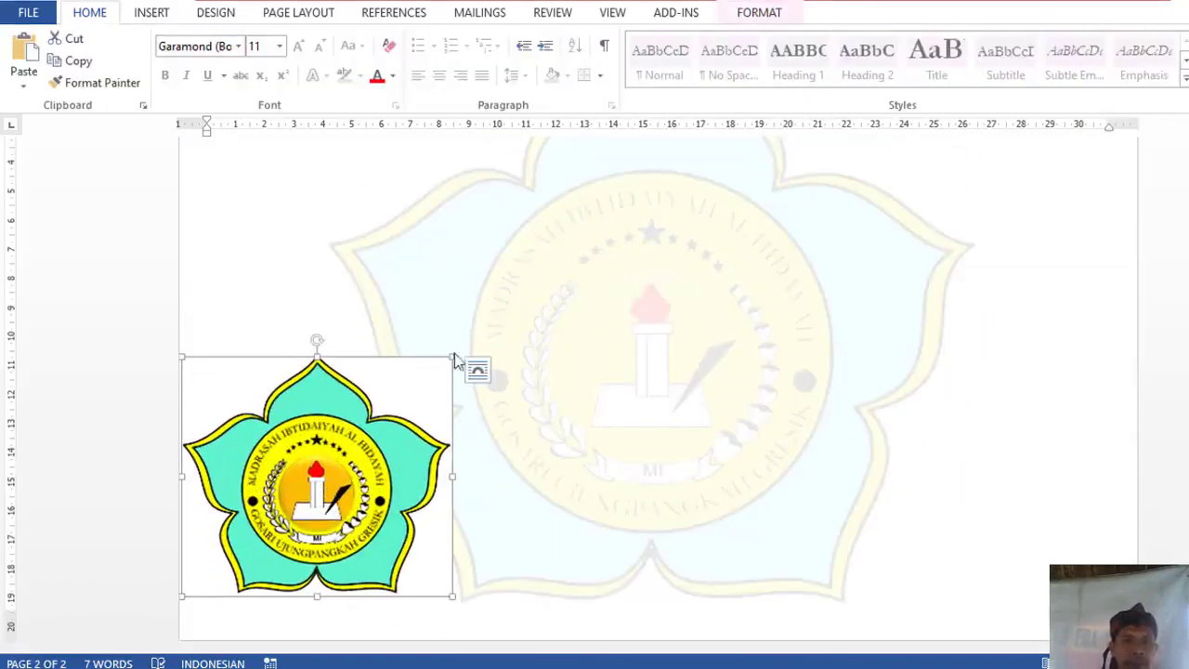
pyautogui.hotkey('ctrl', 'z')
pyautogui.scroll(5, 913, 400)
pyautogui.click(151, 12)
pyautogui.click(264, 72)
pyautogui.click(246, 209)
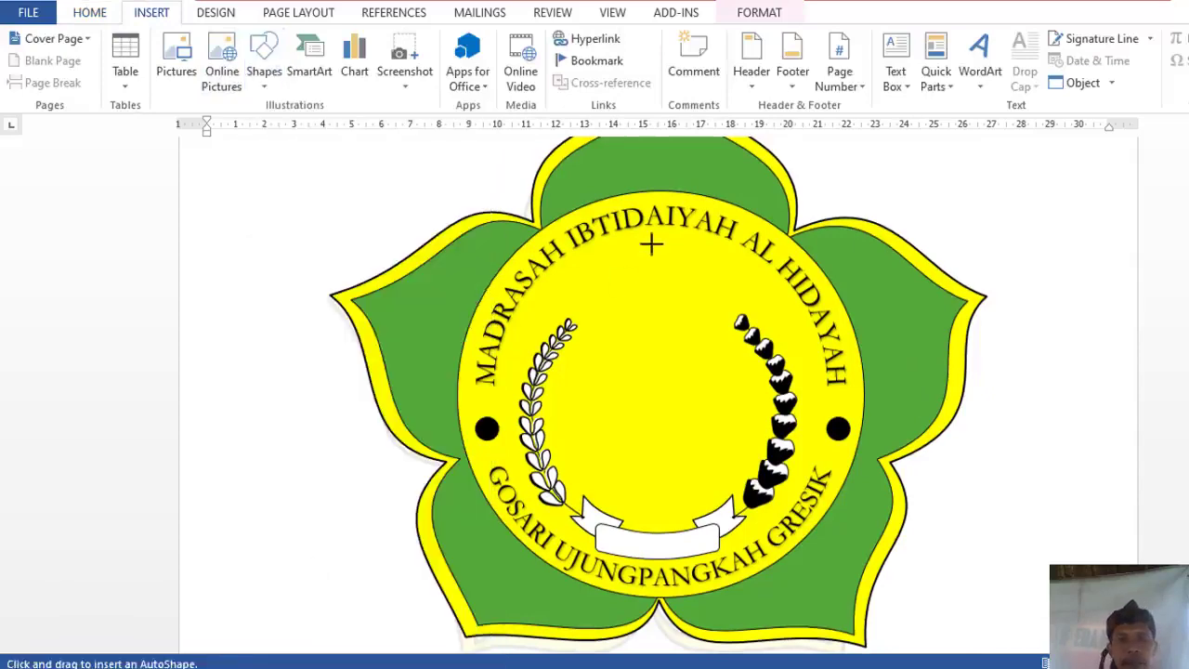
pyautogui.moveTo(633, 238)
pyautogui.mouseDown()
pyautogui.moveTo(686, 278)
pyautogui.moveTo(706, 279)
pyautogui.moveTo(661, 258)
pyautogui.mouseUp()
# - Make the star black and copy small stars to form a row of four on the right
pyautogui.click(329, 58)
pyautogui.click(656, 264)
pyautogui.click(692, 268)
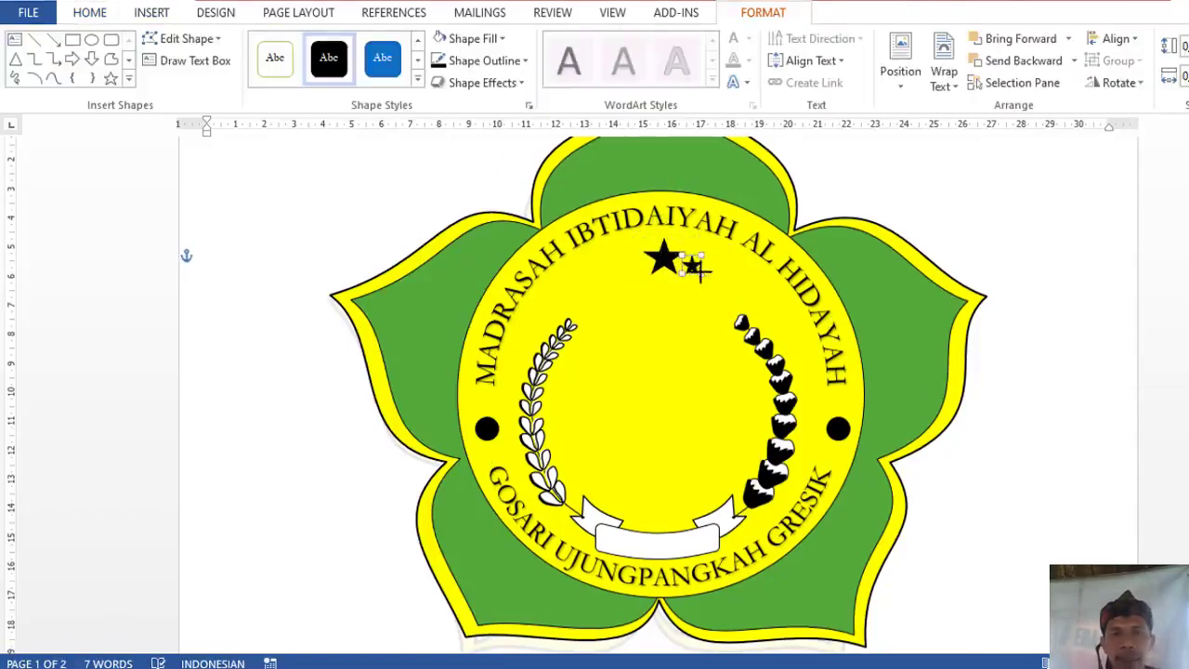
pyautogui.hotkey('ctrl', 'c')
pyautogui.hotkey('ctrl', 'v')
pyautogui.moveTo(213, 372); pyautogui.dragTo(723, 277)
pyautogui.click(207, 251)
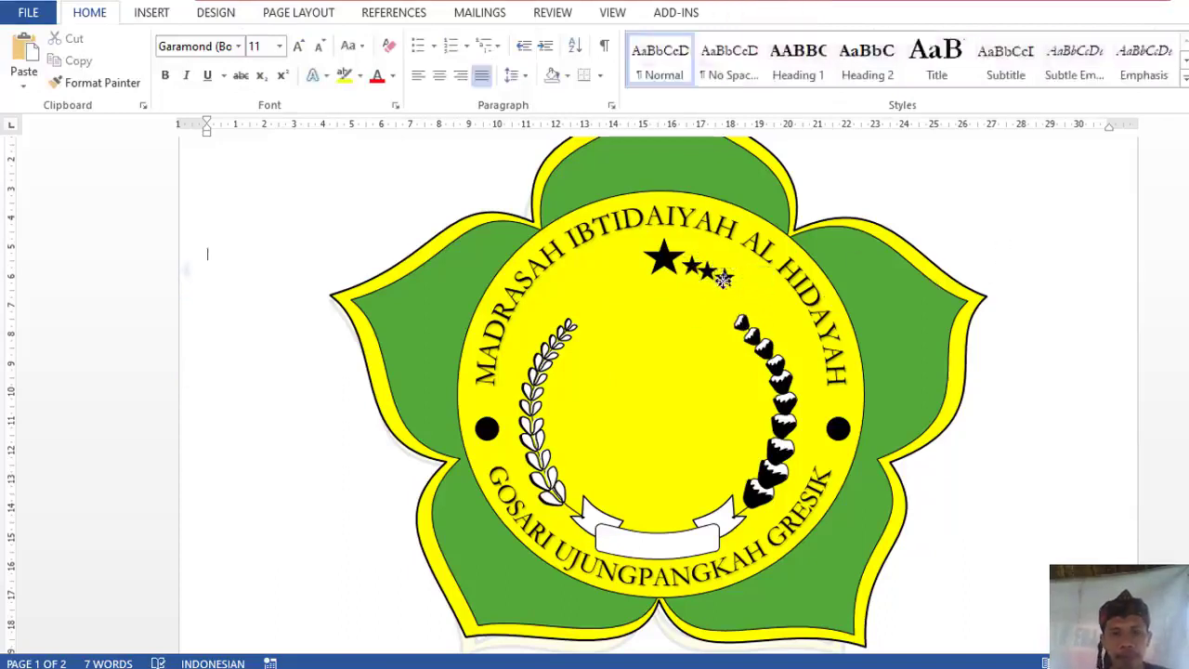
pyautogui.hotkey('ctrl', 'v')
pyautogui.click(1056, 246)
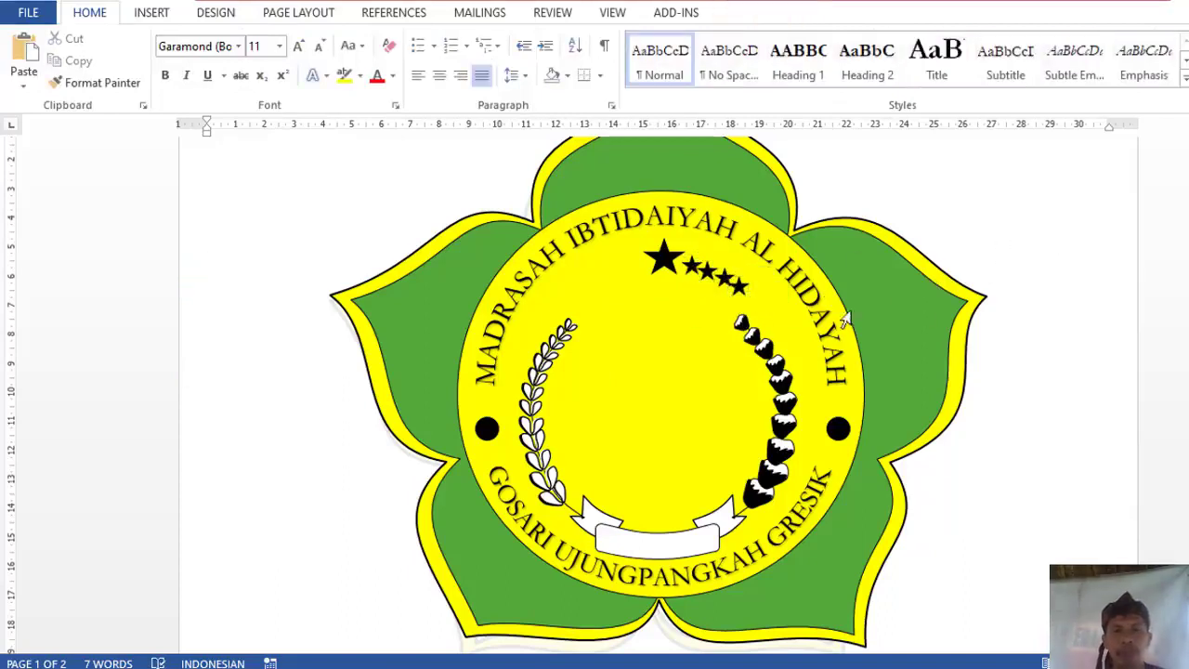
# - Duplicate the small-star group, flip it horizontally, and place it left of the big star
pyautogui.moveTo(804, 417); pyautogui.dragTo(770, 397)
pyautogui.click(695, 270)
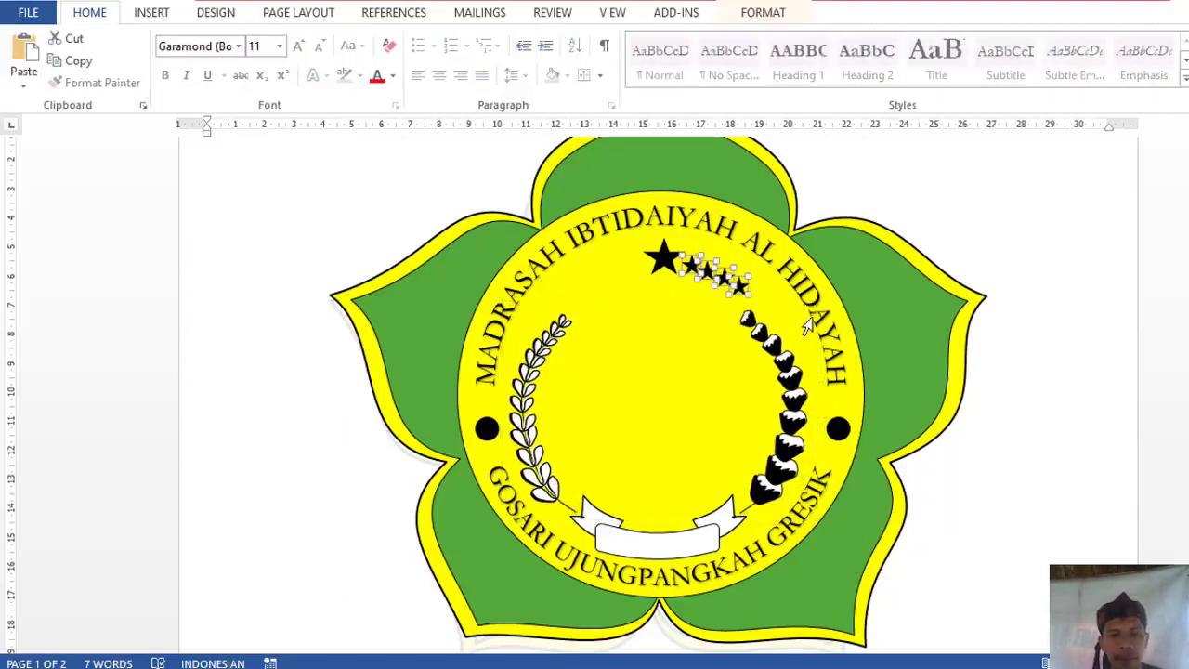
pyautogui.hotkey('ctrl', 'c')
pyautogui.hotkey('ctrl', 'v')
pyautogui.moveTo(240, 270); pyautogui.dragTo(611, 281)
pyautogui.click(762, 12)
pyautogui.click(1119, 82)
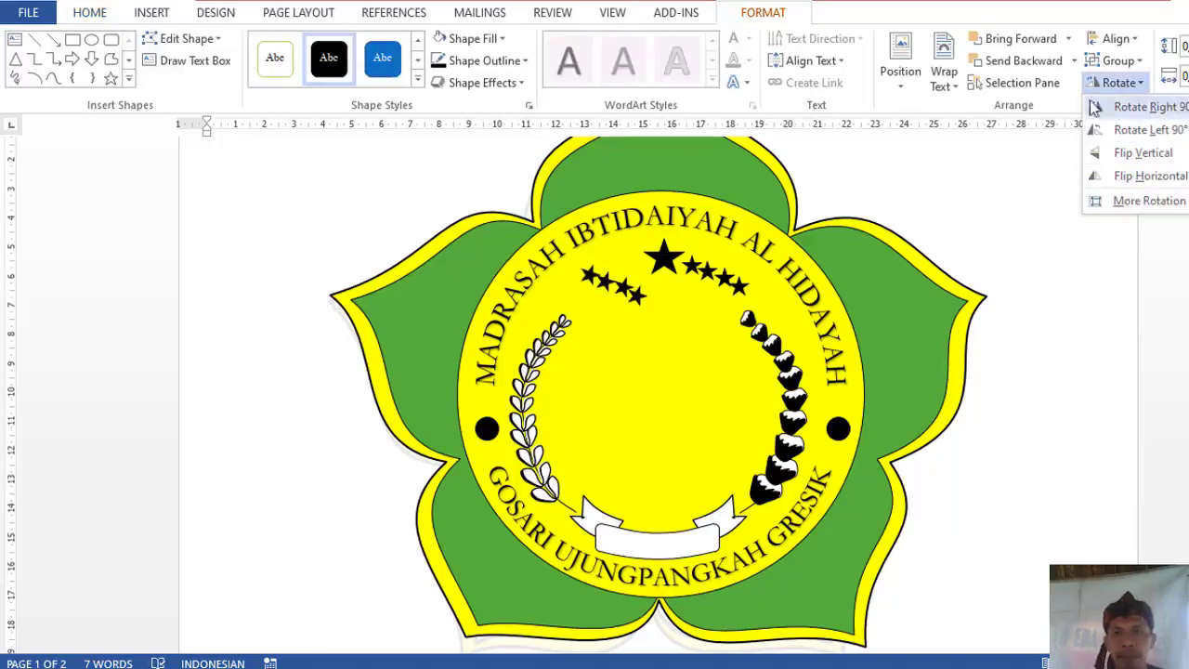
pyautogui.click(1096, 175)
pyautogui.rightClick(607, 280)
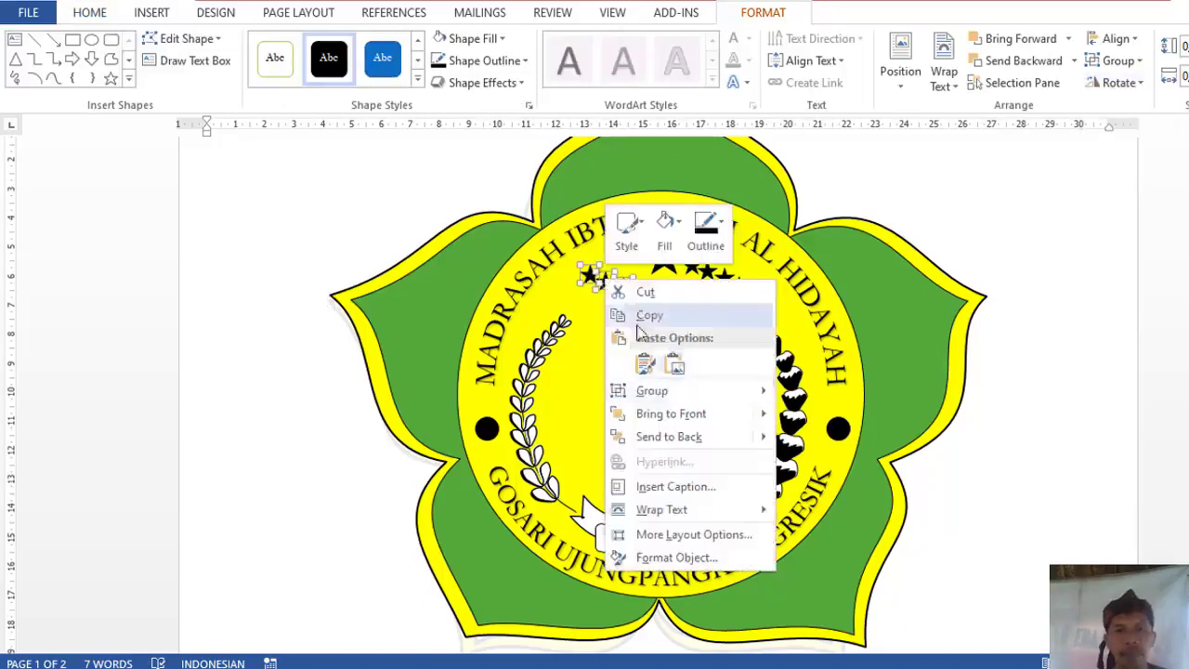
pyautogui.press('Escape')
pyautogui.moveTo(609, 279); pyautogui.dragTo(588, 275)
# - Fine-tune the position of the small-star group
pyautogui.click(897, 385)
pyautogui.click(635, 294)
pyautogui.click(1057, 341)
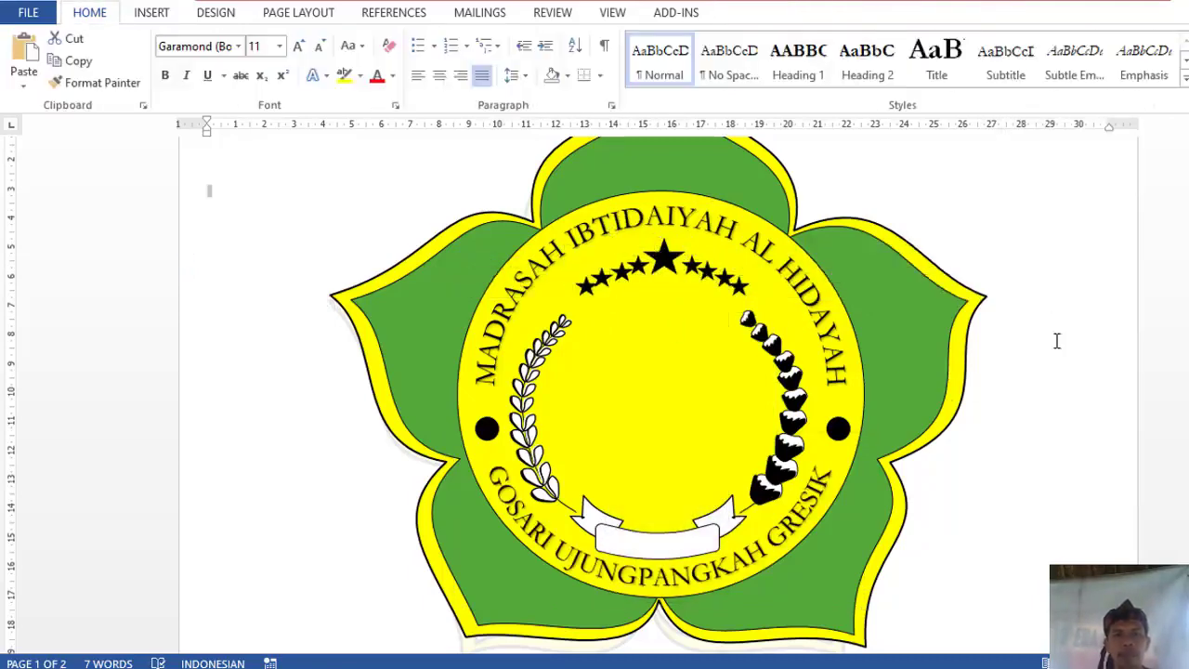
pyautogui.scroll(-2, 1057, 341)
pyautogui.click(613, 209)
pyautogui.click(762, 12)
pyautogui.click(1114, 38)
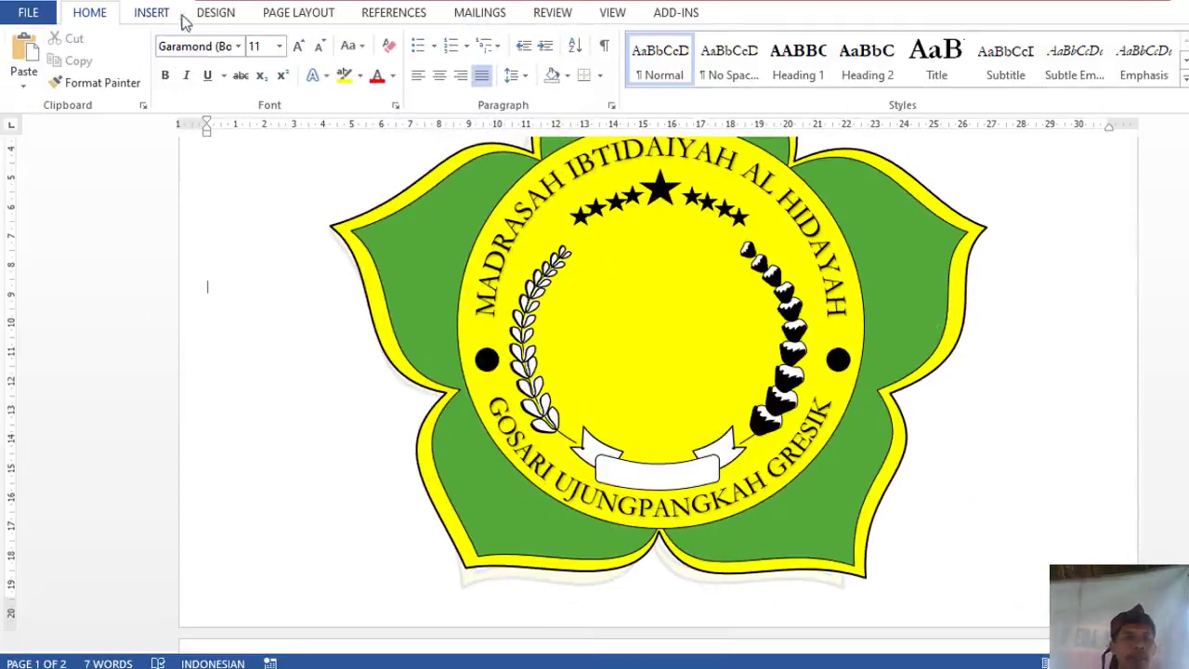
# - Draw an oval in the emblem's centre and resize it into a circle between the branches
pyautogui.click(151, 13)
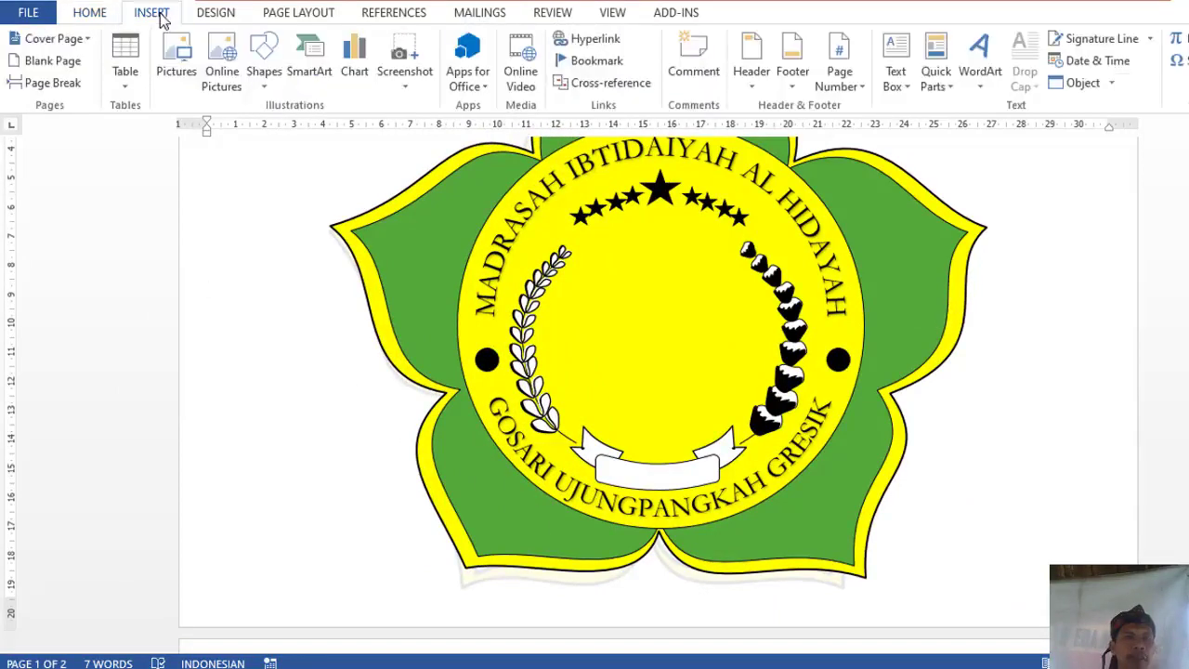
pyautogui.click(265, 82)
pyautogui.click(330, 130)
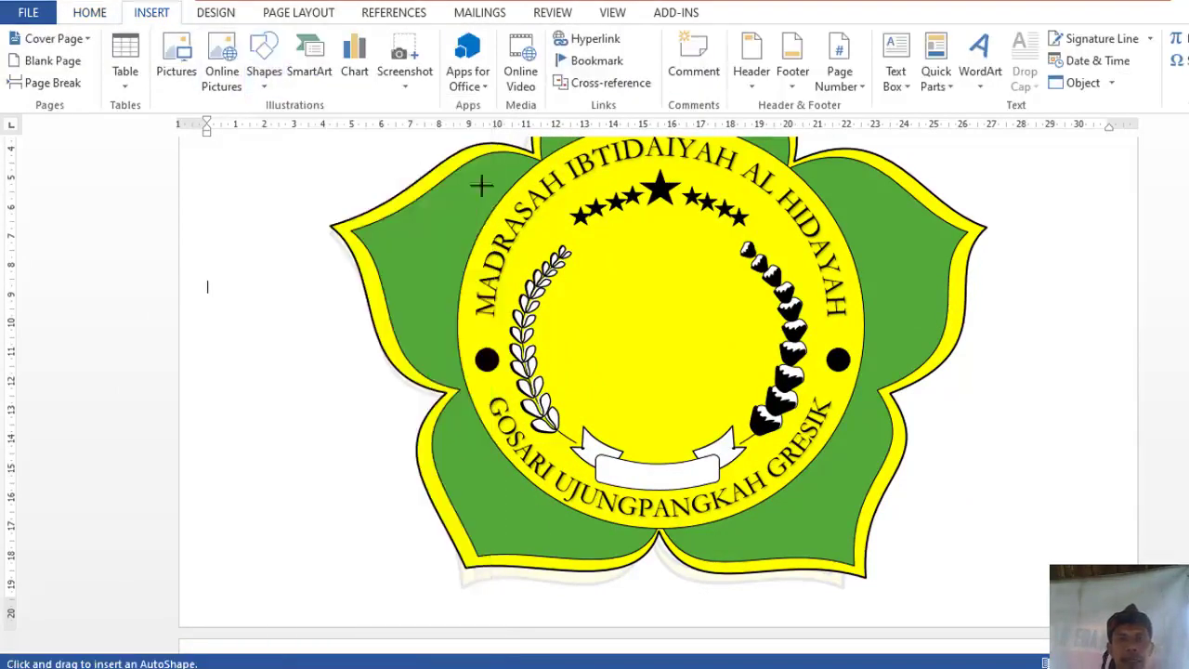
pyautogui.moveTo(587, 249); pyautogui.dragTo(756, 430)
pyautogui.moveTo(585, 340); pyautogui.dragTo(555, 340)
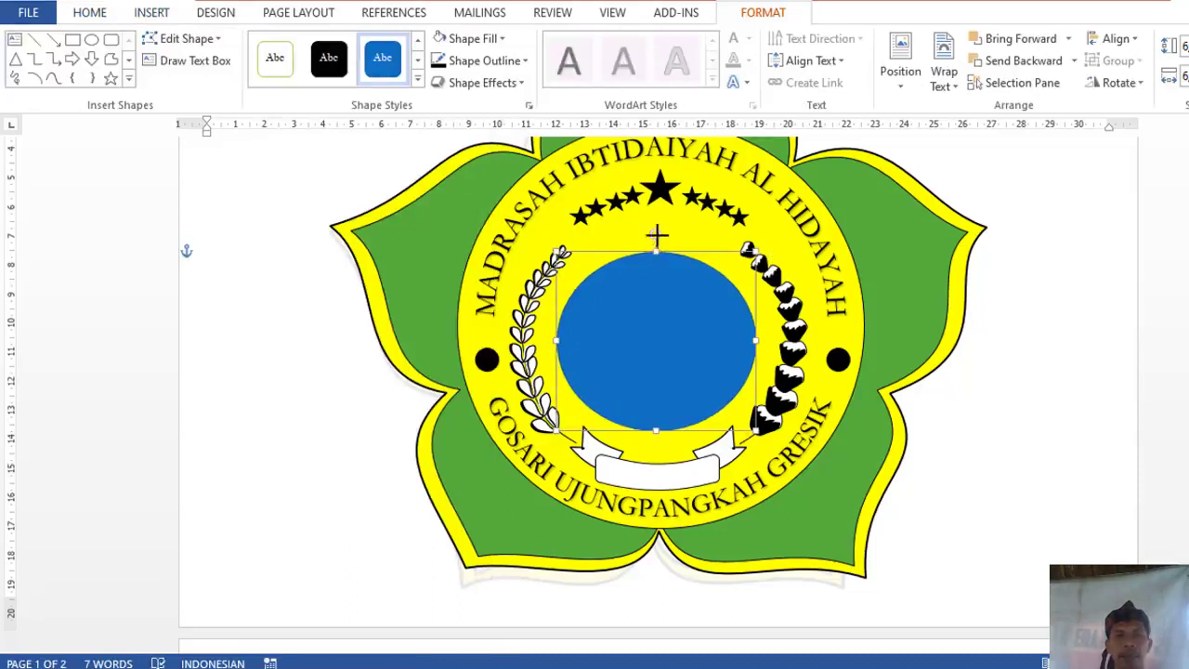
pyautogui.moveTo(657, 236); pyautogui.dragTo(657, 220)
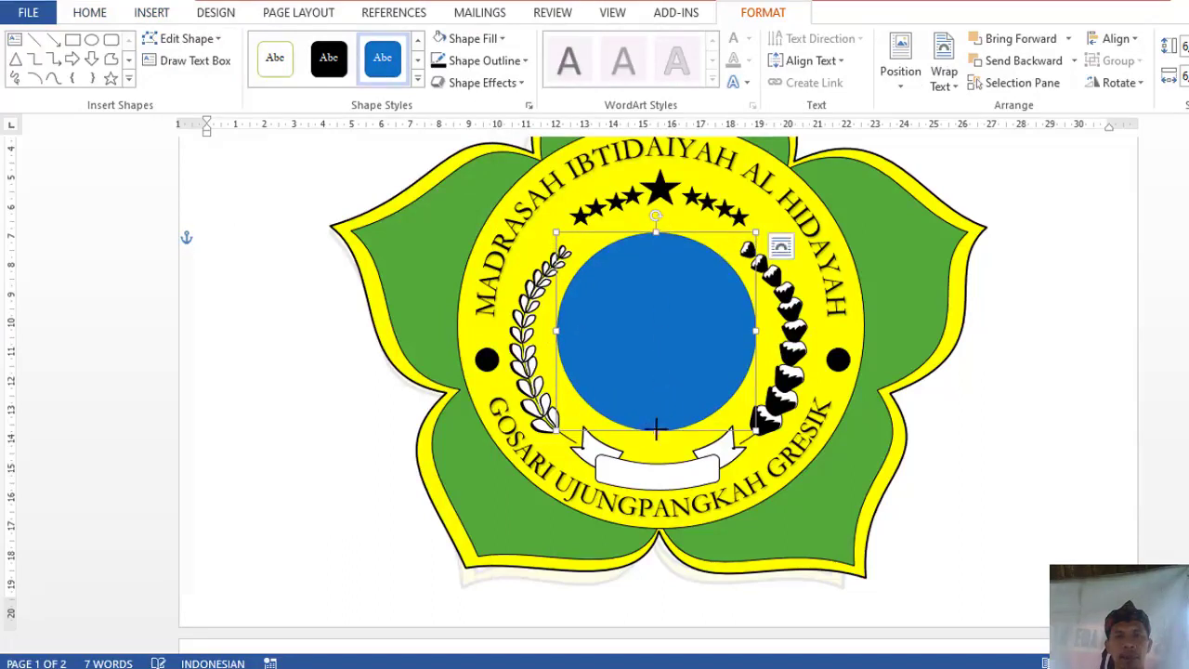
pyautogui.moveTo(657, 429); pyautogui.dragTo(656, 455)
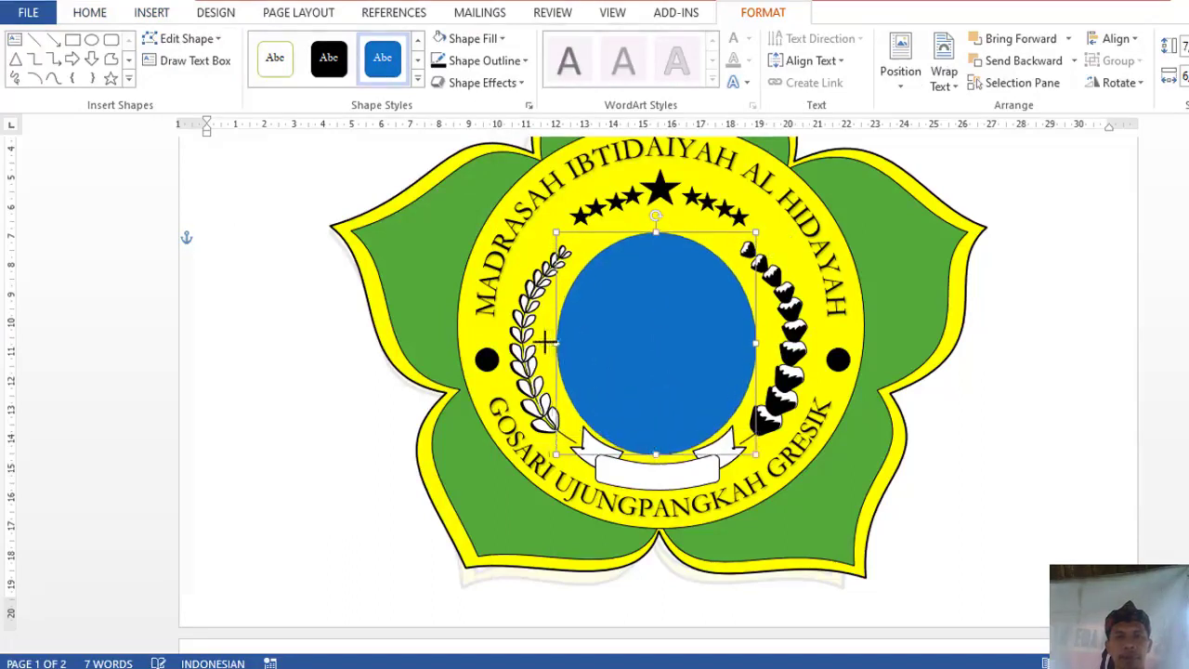
pyautogui.moveTo(556, 345); pyautogui.dragTo(540, 345)
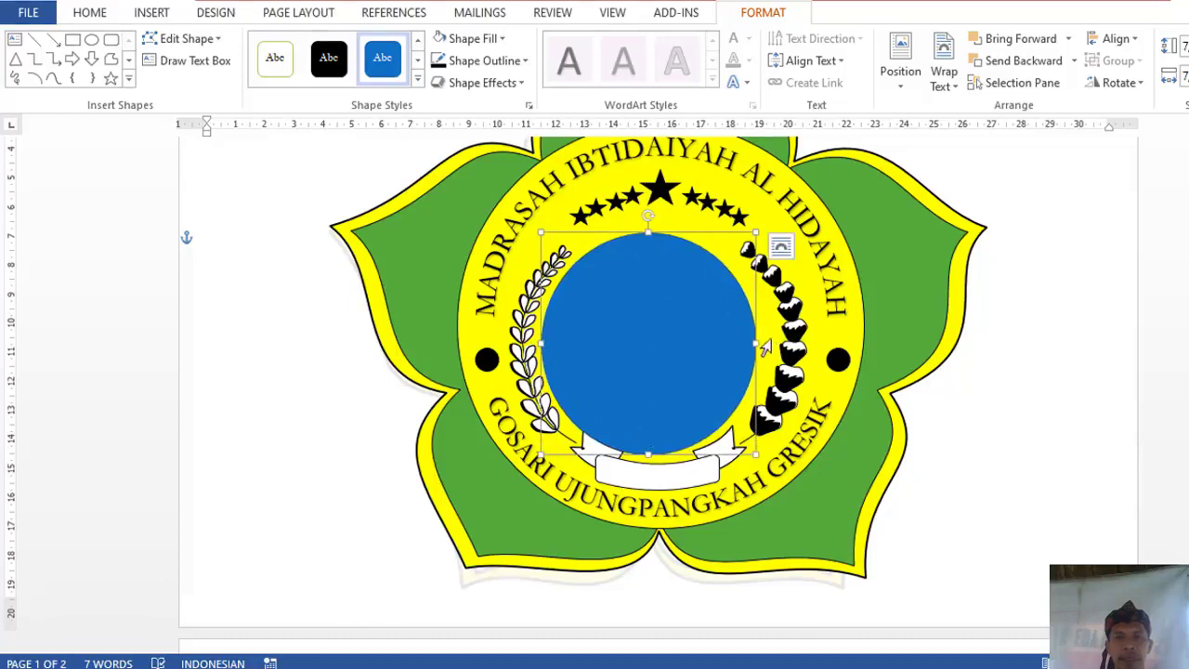
pyautogui.moveTo(755, 340); pyautogui.dragTo(774, 340)
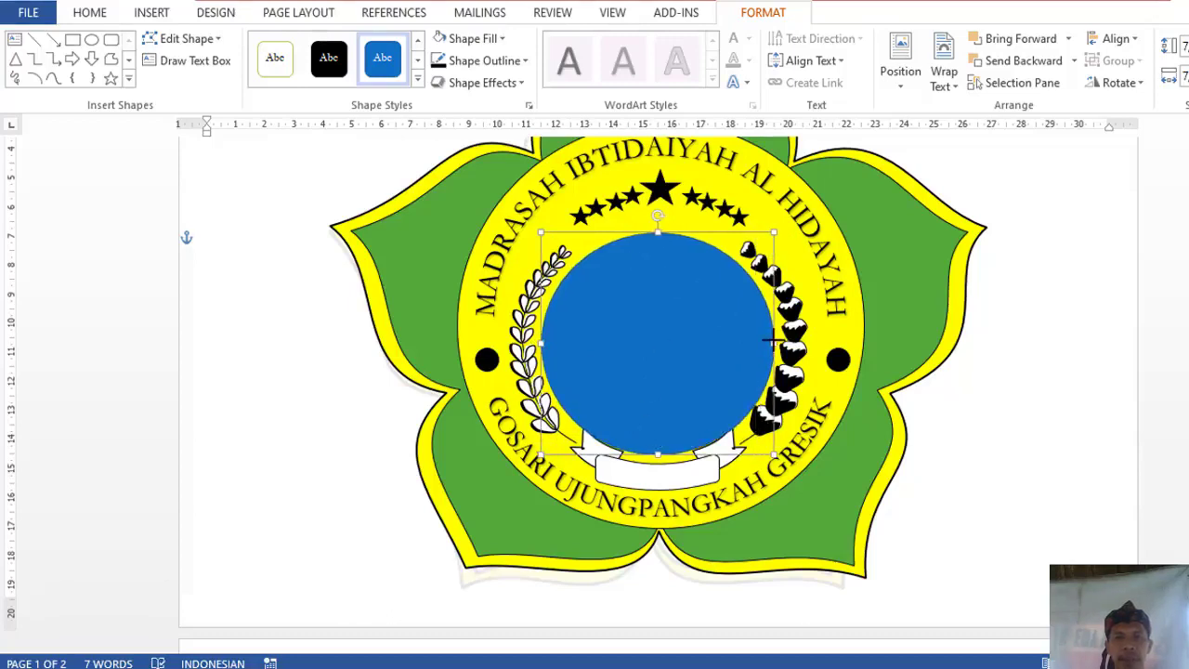
# - Give the circle an orange outline and orange fill
pyautogui.click(527, 61)
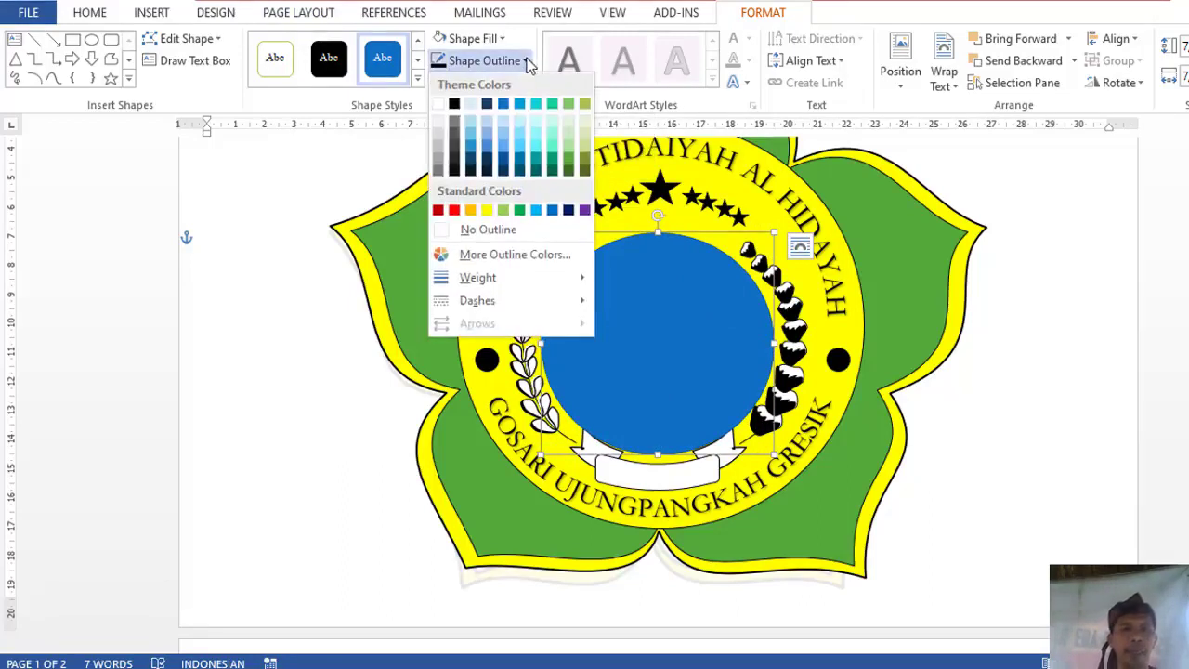
pyautogui.click(471, 211)
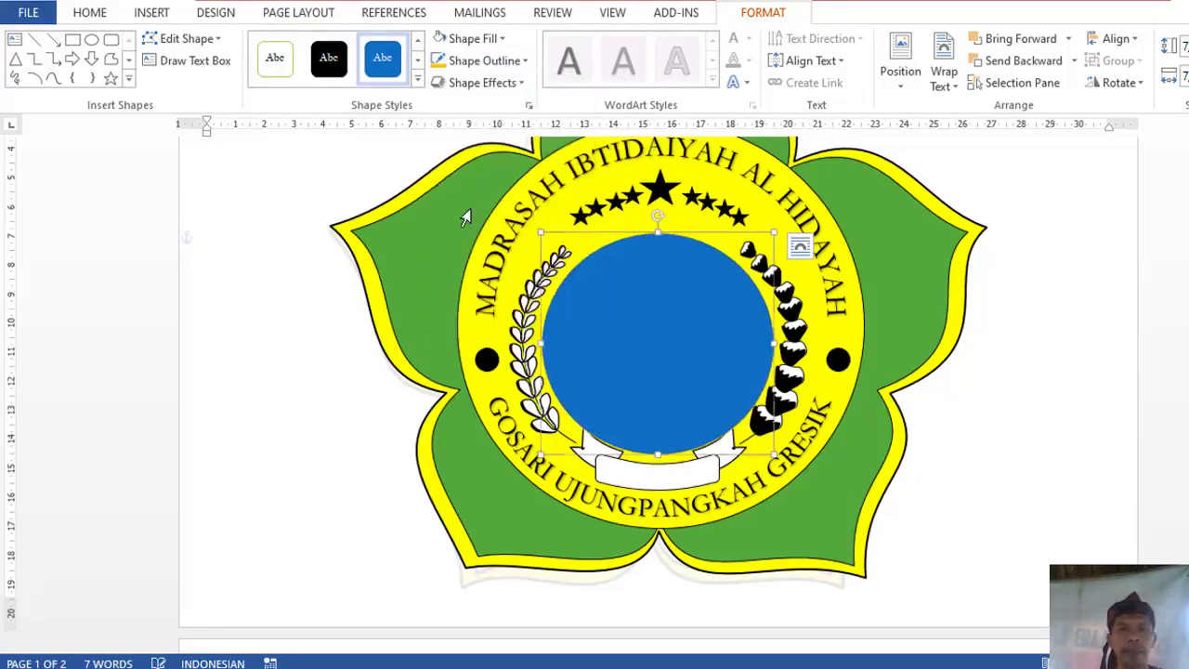
pyautogui.click(435, 40)
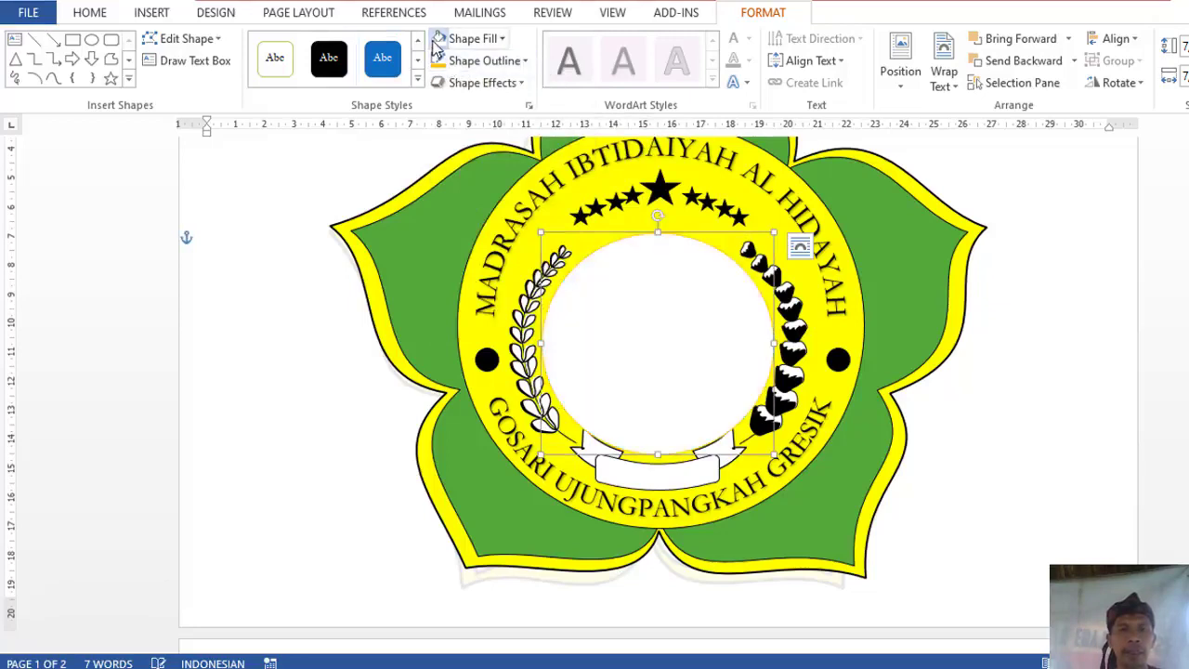
pyautogui.click(502, 40)
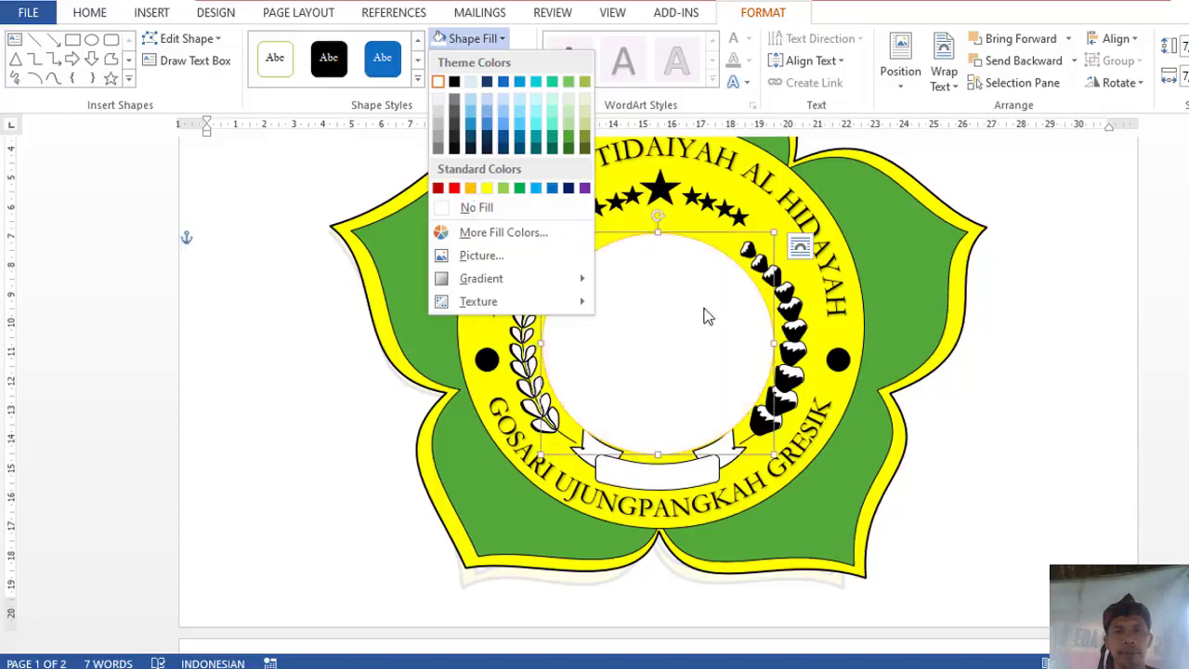
pyautogui.click(470, 188)
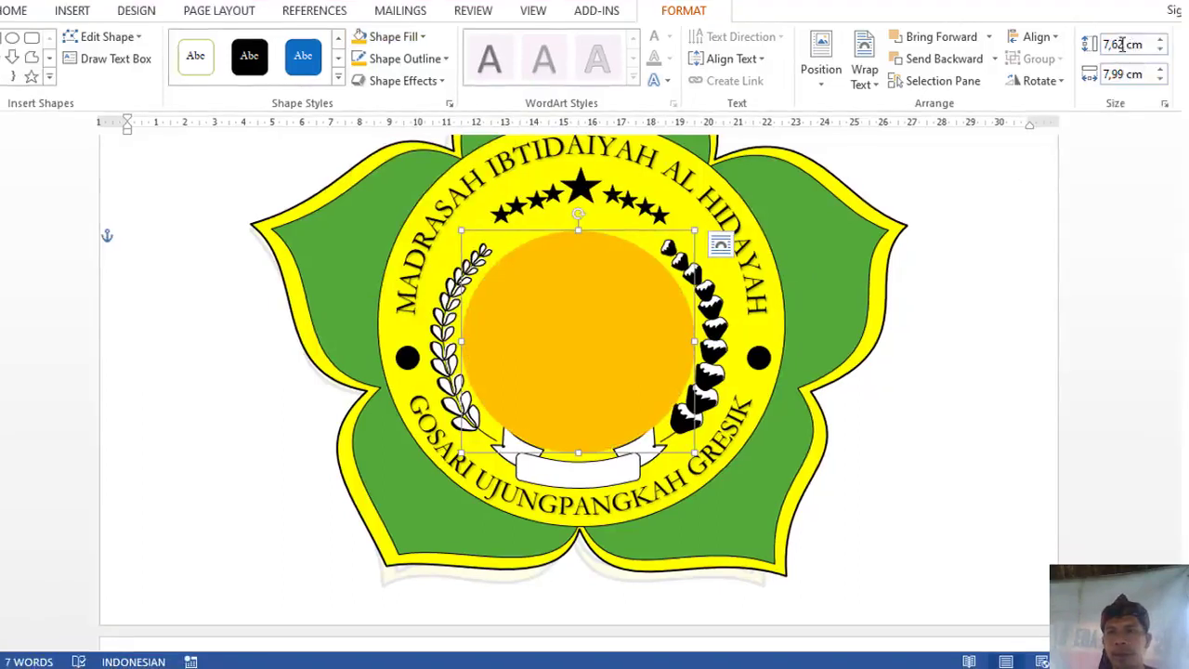
# - Make the orange circle 7,6 cm wide, nudge it right and up, and apply a 3-D bevel preset
pyautogui.doubleClick(1123, 44)
pyautogui.write('7,6')
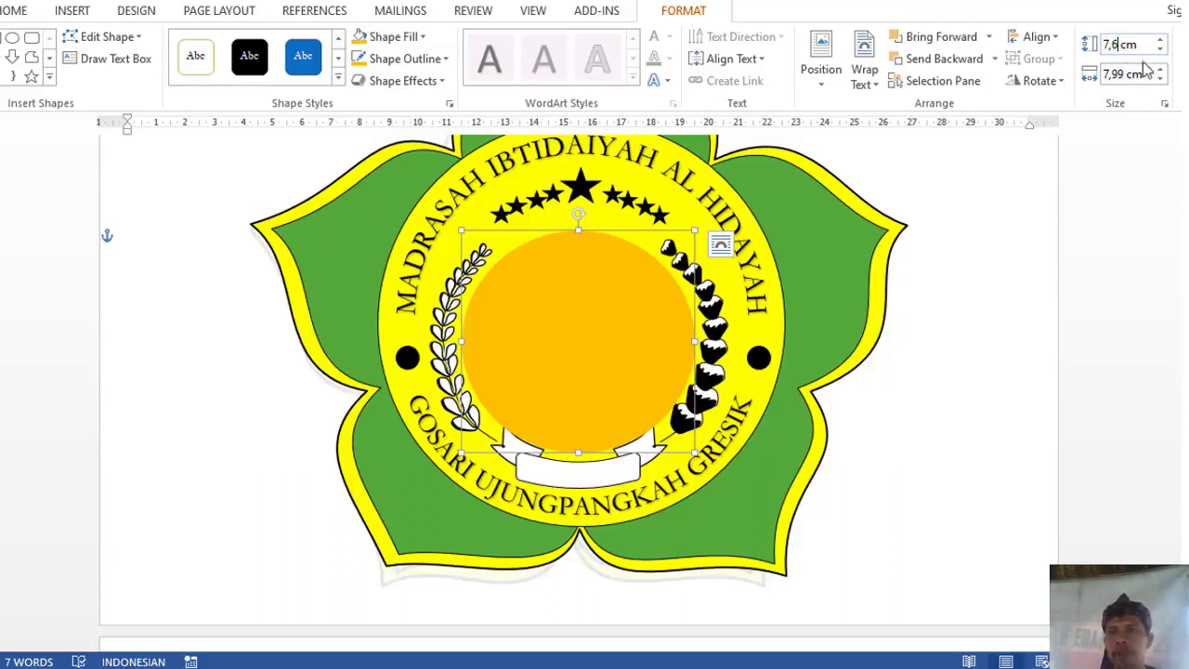
pyautogui.doubleClick(1123, 76)
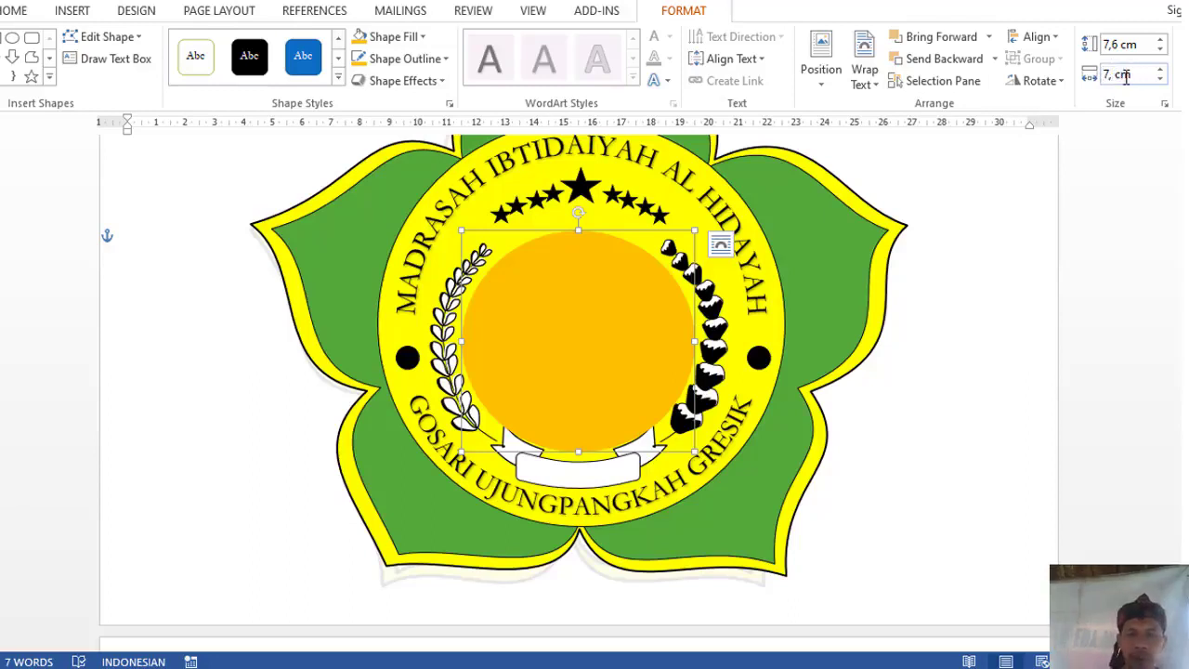
pyautogui.write('7,6')
pyautogui.press('Return')
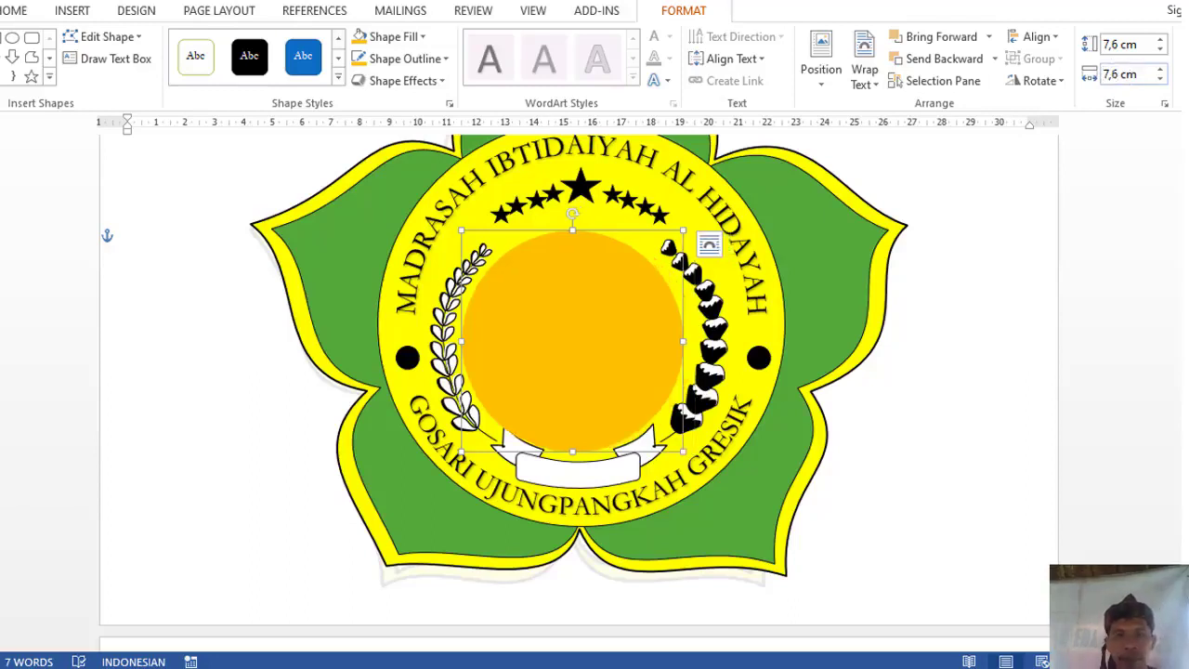
pyautogui.press('Right')
pyautogui.press('Right')
pyautogui.press('Right')
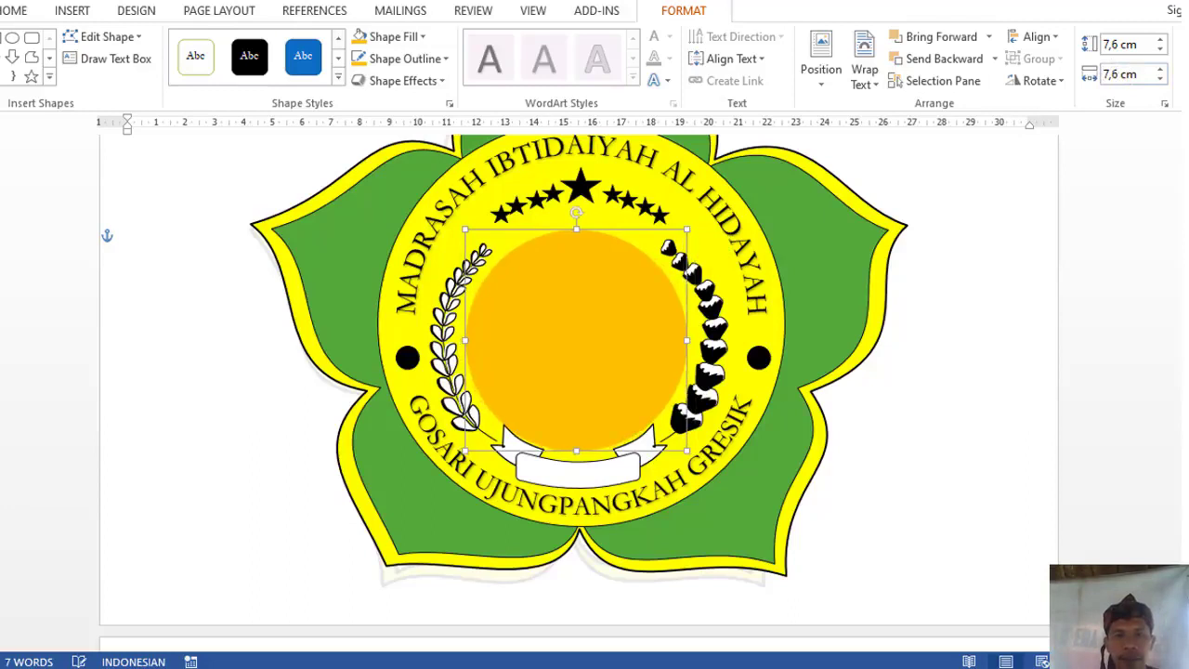
pyautogui.press('Up')
pyautogui.press('Up')
pyautogui.press('Up')
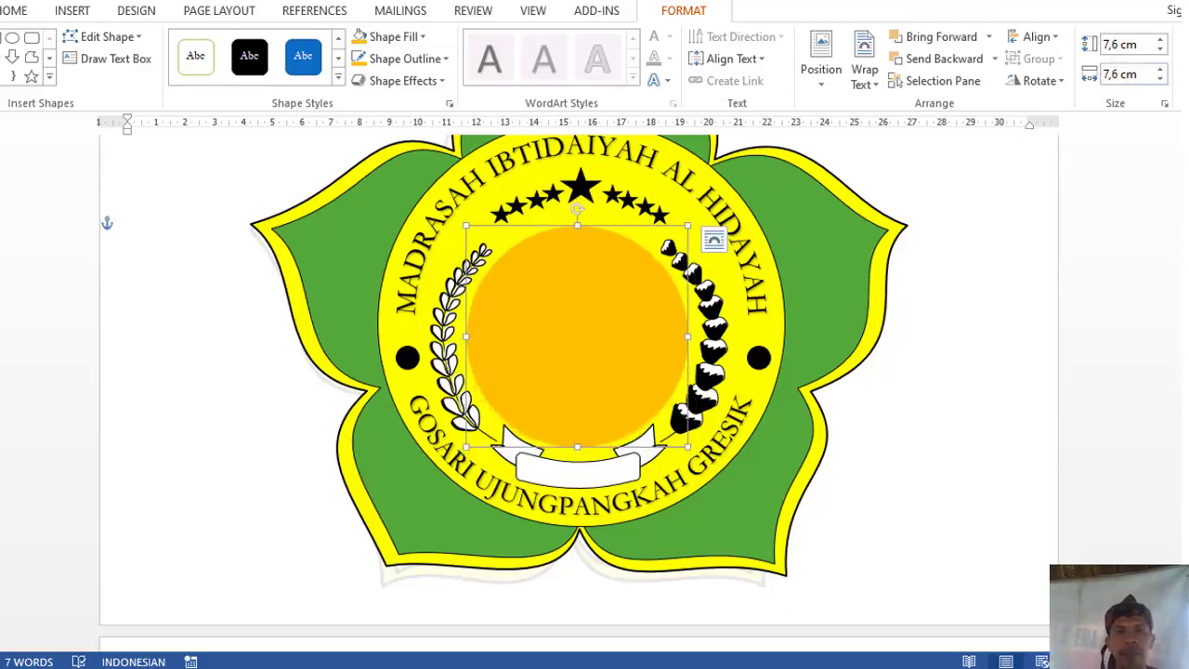
pyautogui.click(443, 84)
pyautogui.moveTo(411, 114)
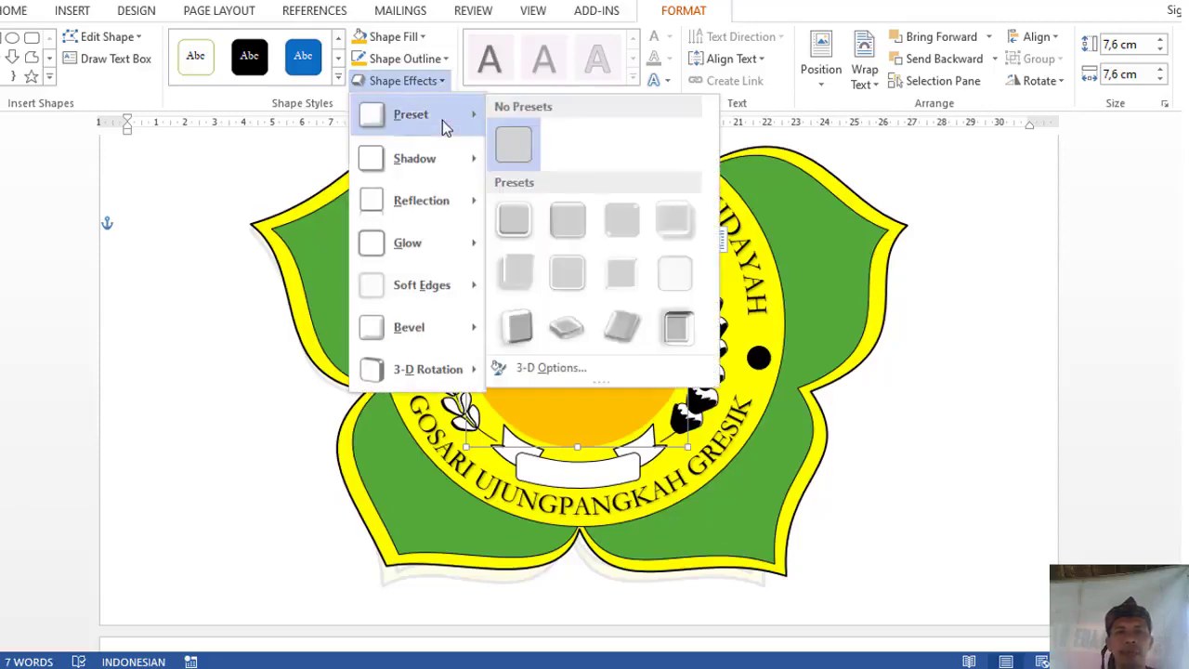
pyautogui.click(571, 221)
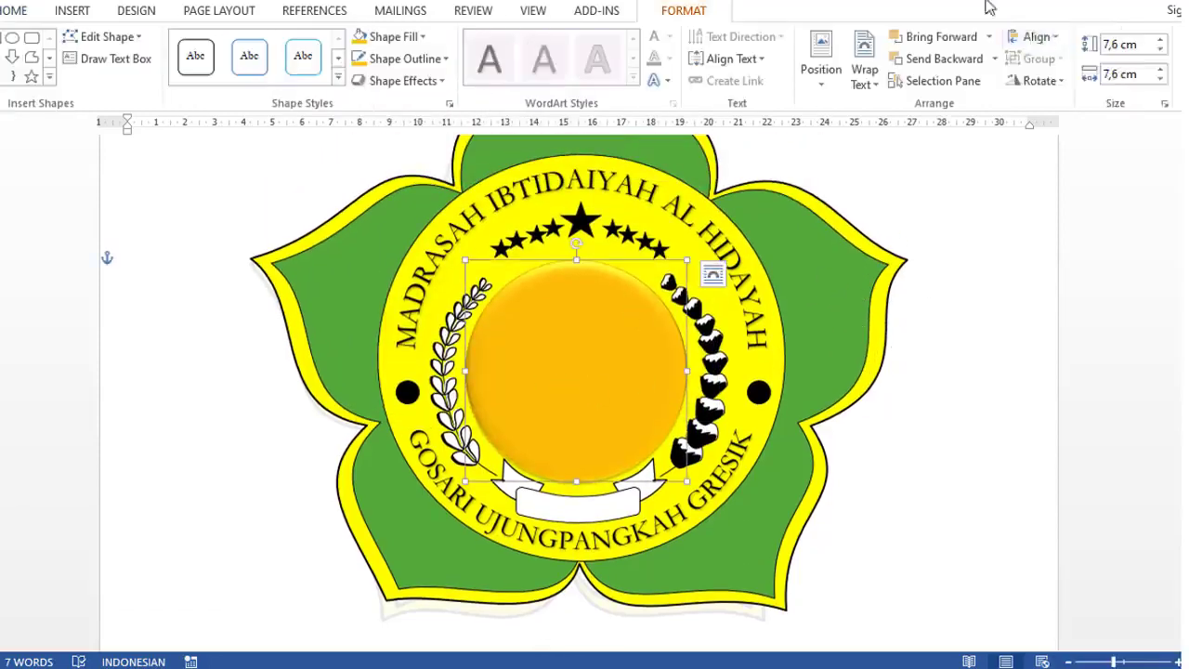
# - Put the letters MI on the banner in Helvetica Neue, centred
pyautogui.click(966, 319)
pyautogui.scroll(-2, 966, 319)
pyautogui.rightClick(577, 414)
pyautogui.press('Escape')
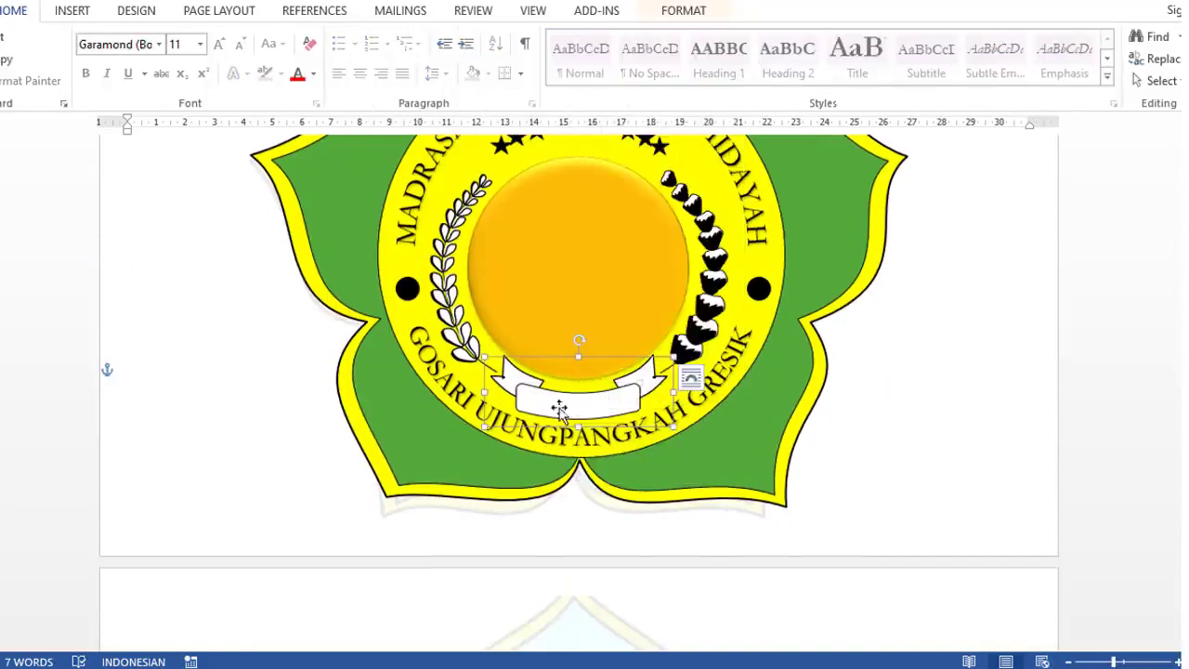
pyautogui.click(621, 398)
pyautogui.click(683, 11)
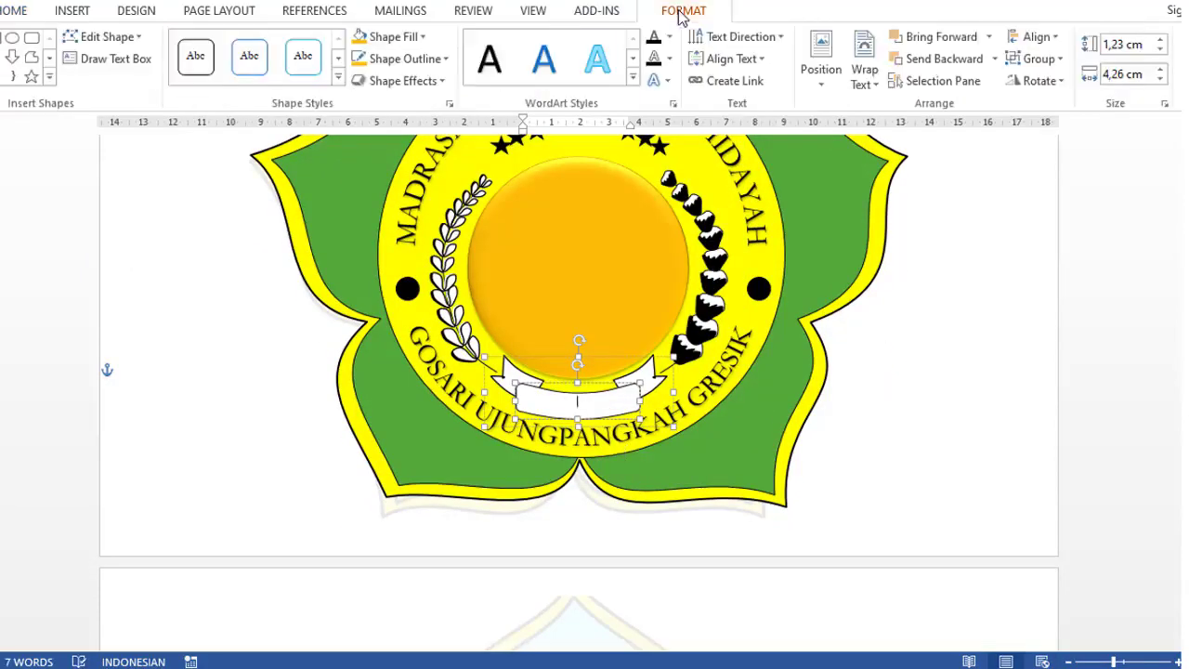
pyautogui.click(260, 391)
pyautogui.click(548, 385)
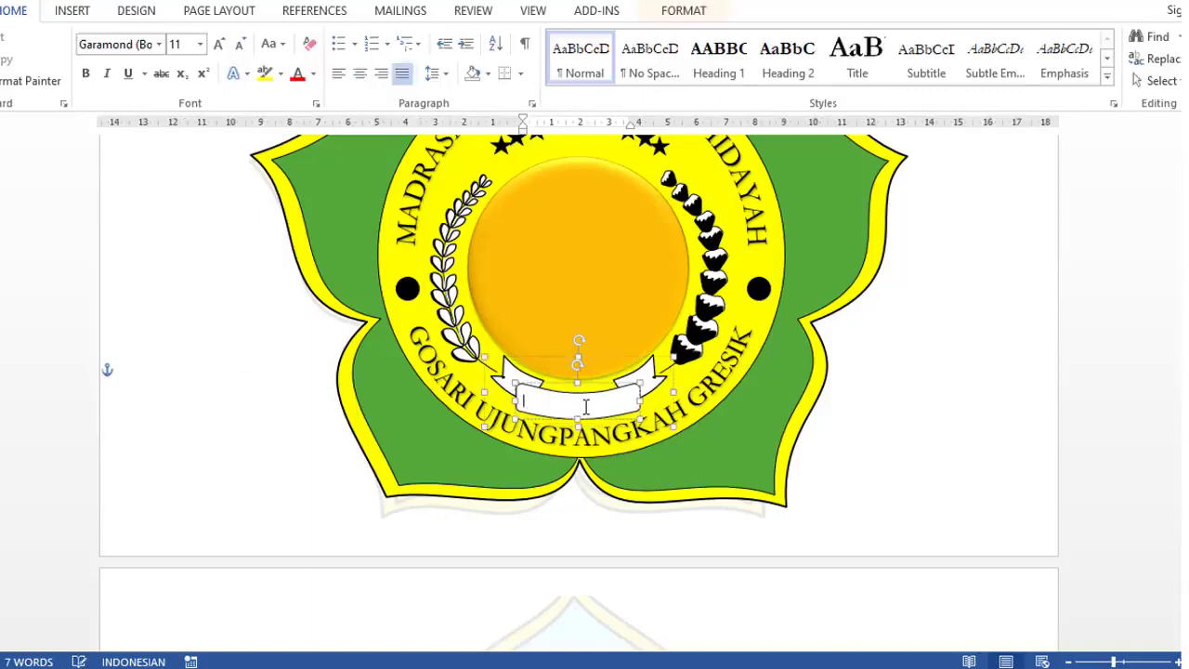
pyautogui.write('MI')
pyautogui.doubleClick(578, 402)
pyautogui.click(159, 43)
pyautogui.click(186, 230)
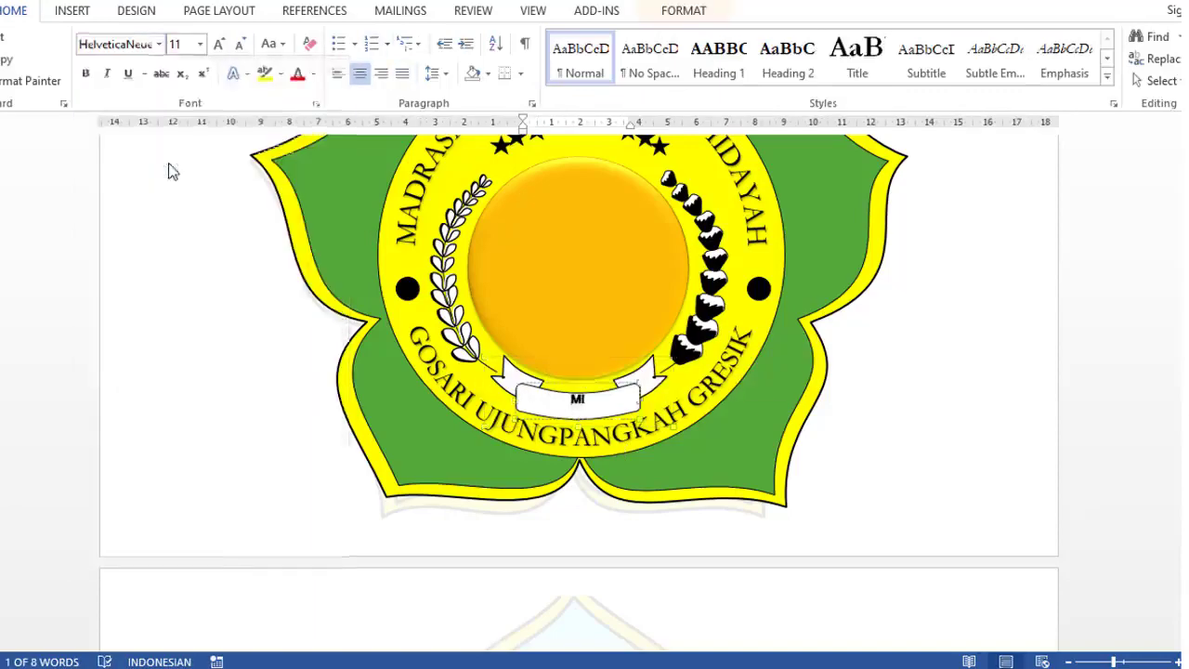
pyautogui.click(682, 10)
pyautogui.click(786, 39)
pyautogui.click(870, 319)
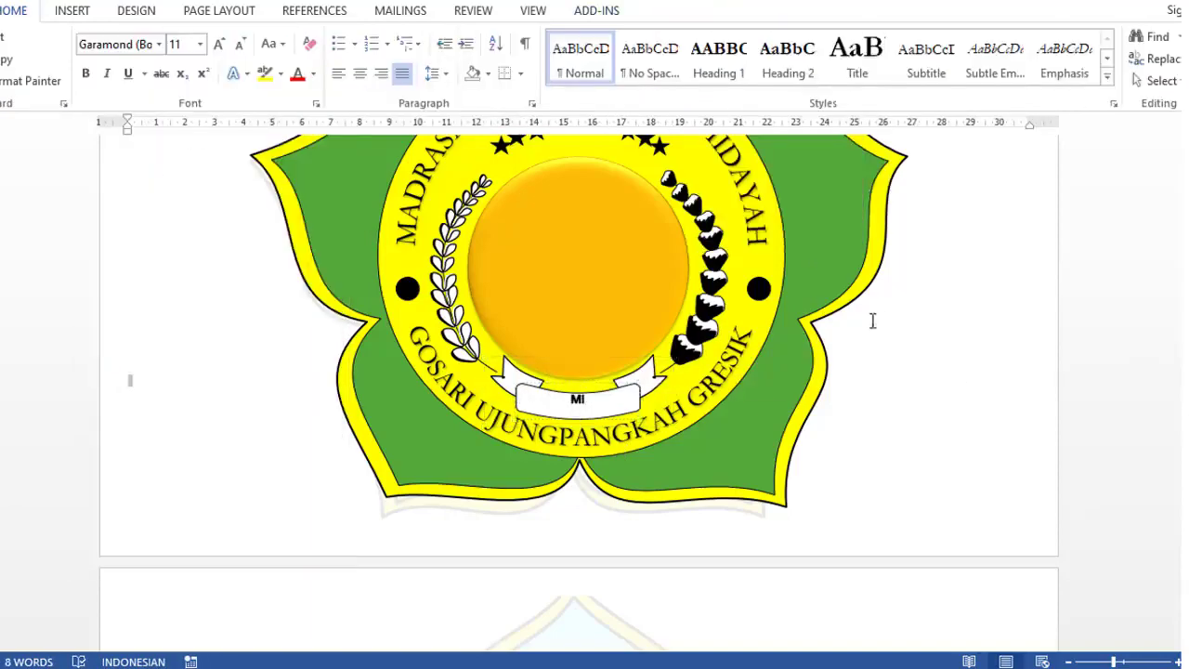
# - Draw a white trapezoid with no outline inside the orange circle
pyautogui.scroll(1, 573, 344)
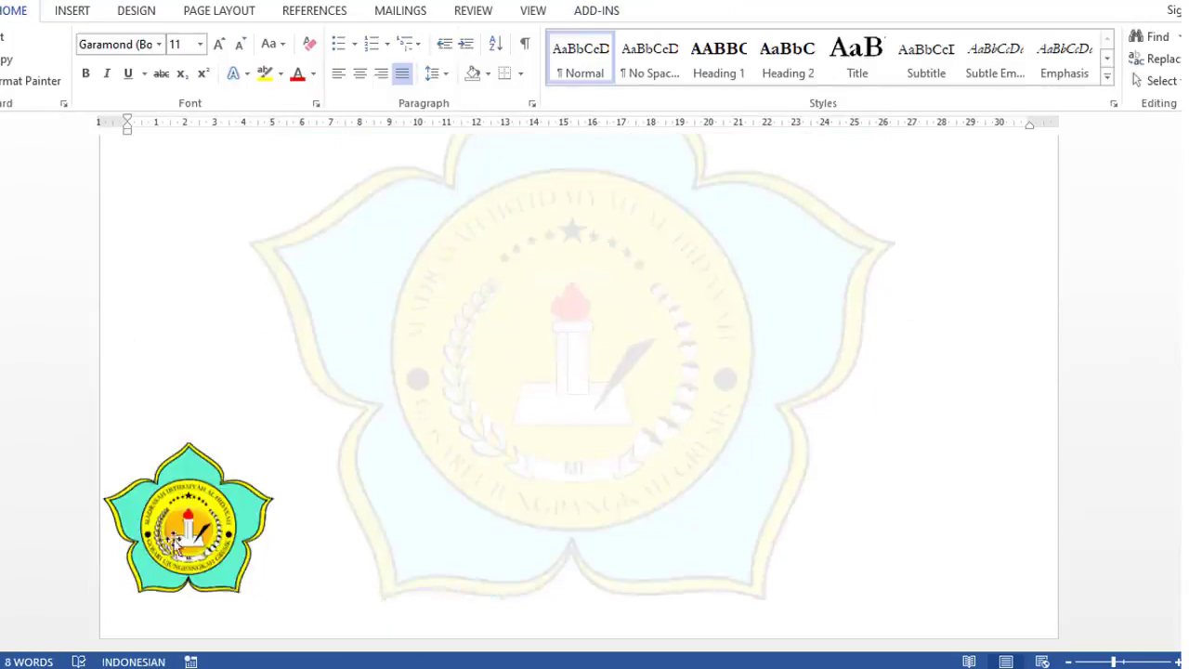
pyautogui.click(72, 10)
pyautogui.click(188, 53)
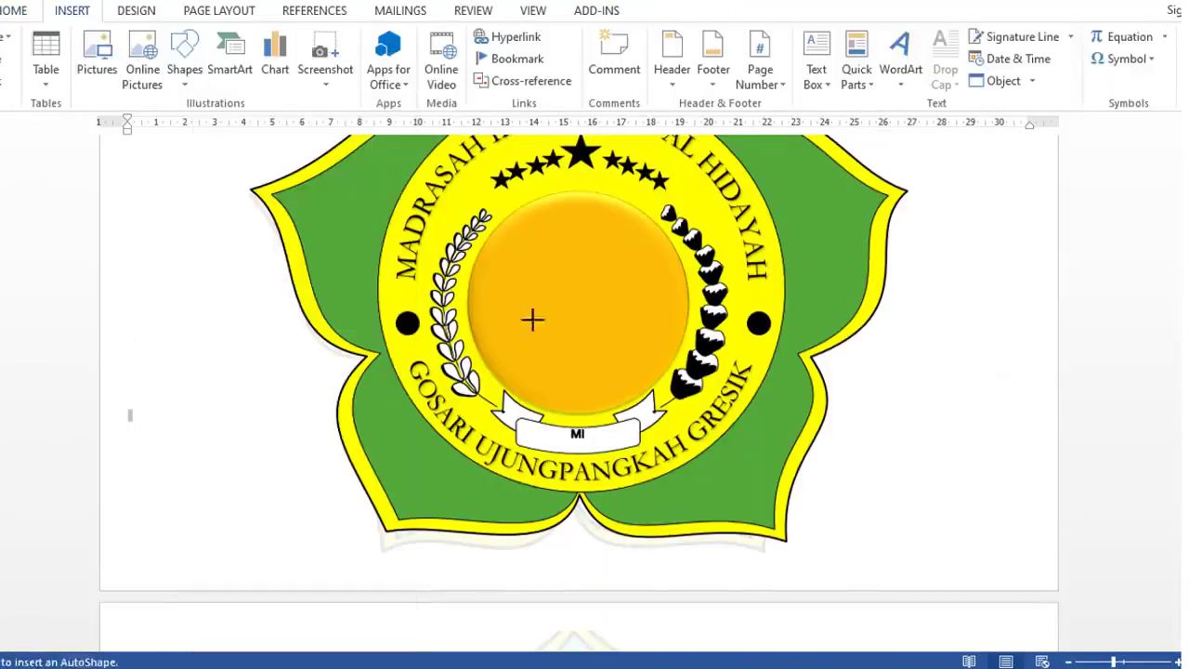
pyautogui.moveTo(506, 325); pyautogui.dragTo(659, 376)
pyautogui.click(422, 36)
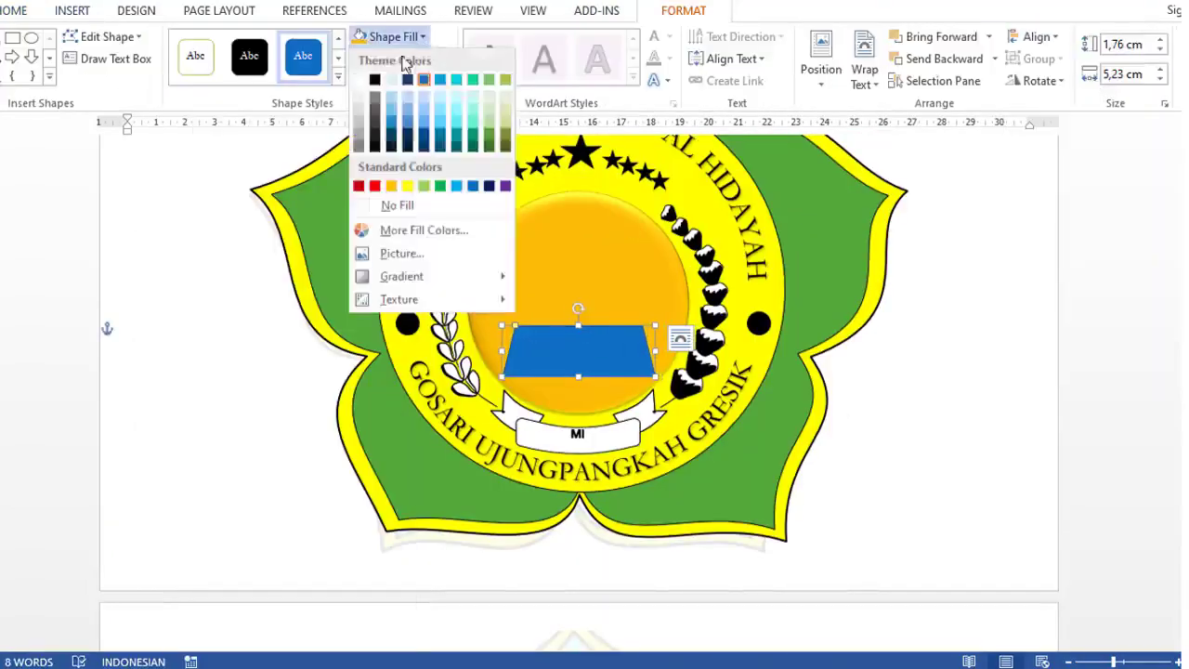
pyautogui.click(369, 68)
pyautogui.click(445, 58)
pyautogui.click(390, 226)
pyautogui.click(654, 357)
pyautogui.scroll(-3, 329, 520)
pyautogui.scroll(3, 329, 520)
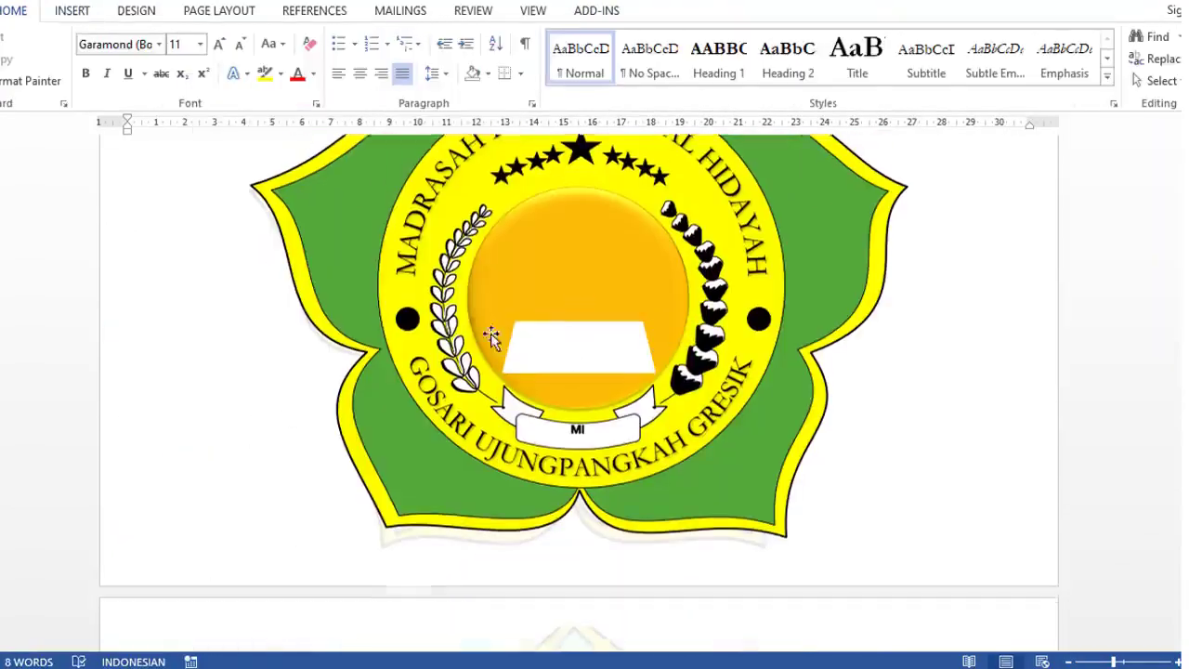
pyautogui.click(576, 353)
pyautogui.click(496, 257)
# - Draw a thin white rectangular pillar on the trapezoid and centre it horizontally
pyautogui.click(72, 11)
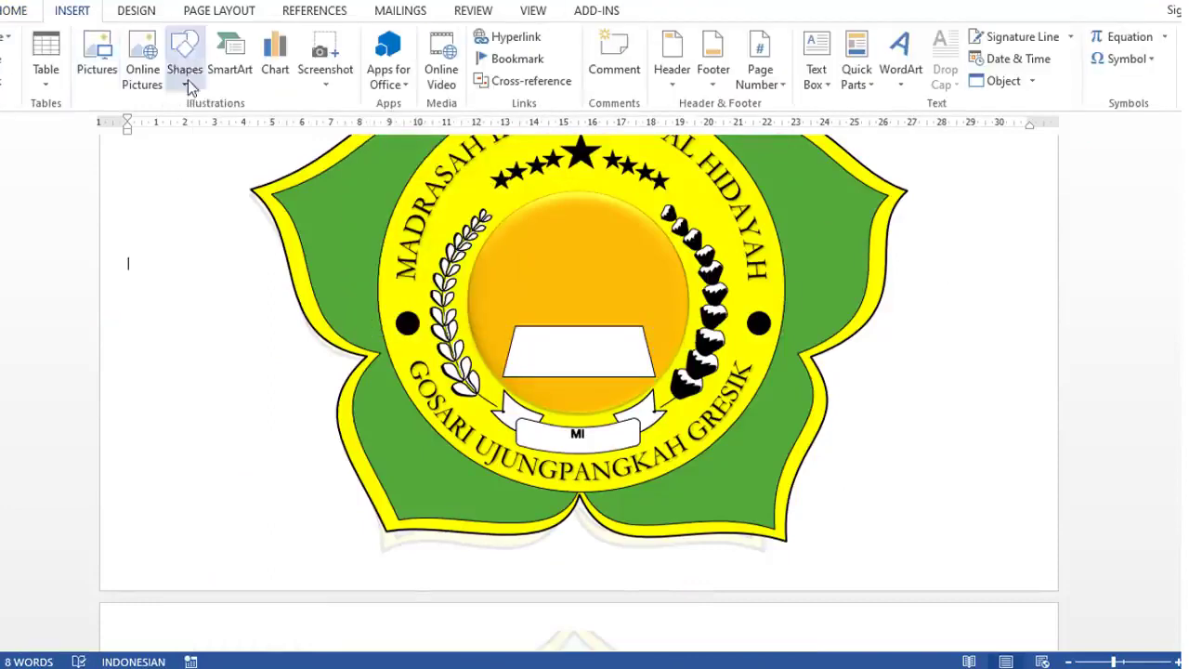
pyautogui.click(185, 56)
pyautogui.click(174, 195)
pyautogui.moveTo(576, 259); pyautogui.dragTo(618, 351)
pyautogui.click(195, 55)
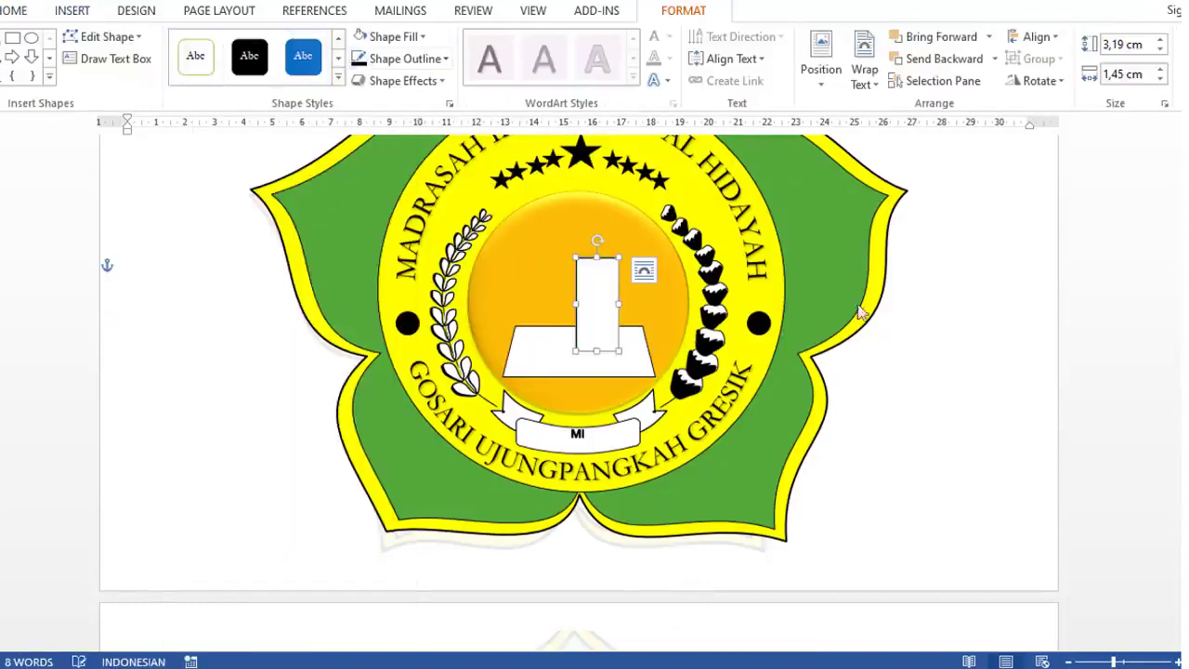
pyautogui.moveTo(597, 307); pyautogui.dragTo(562, 305)
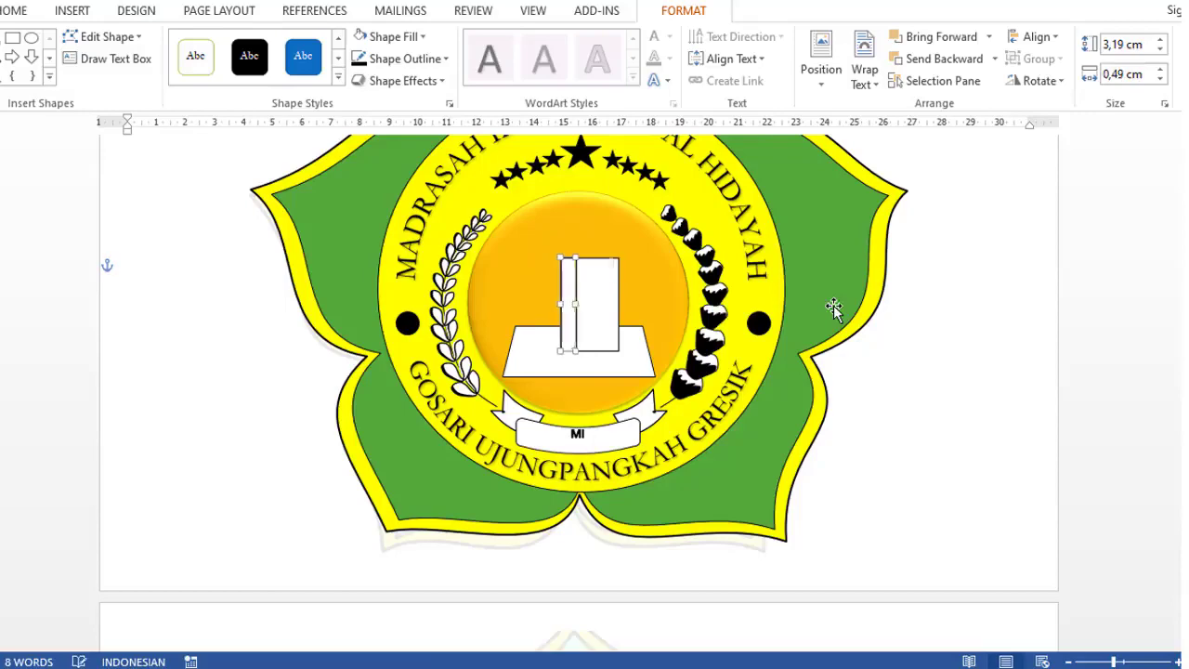
pyautogui.rightClick(613, 320)
pyautogui.click(1035, 36)
pyautogui.click(1031, 82)
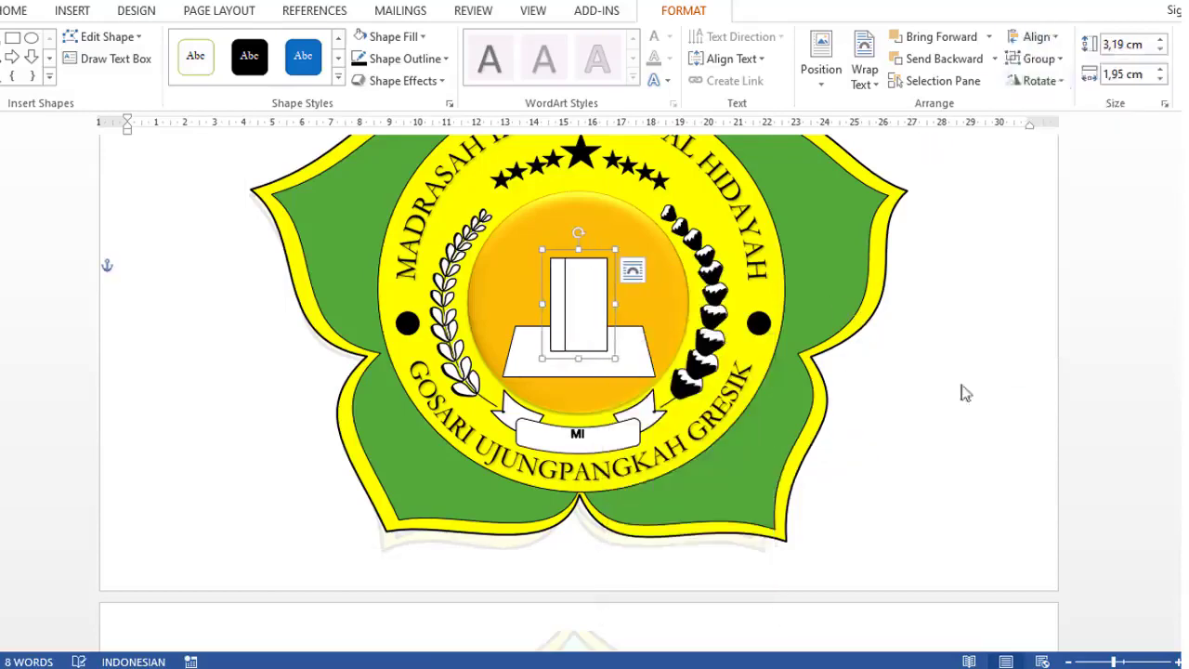
pyautogui.click(960, 393)
pyautogui.click(600, 342)
pyautogui.click(684, 10)
# - Add a small cap rectangle above the pillar, centred and nudged down onto it
pyautogui.click(165, 199)
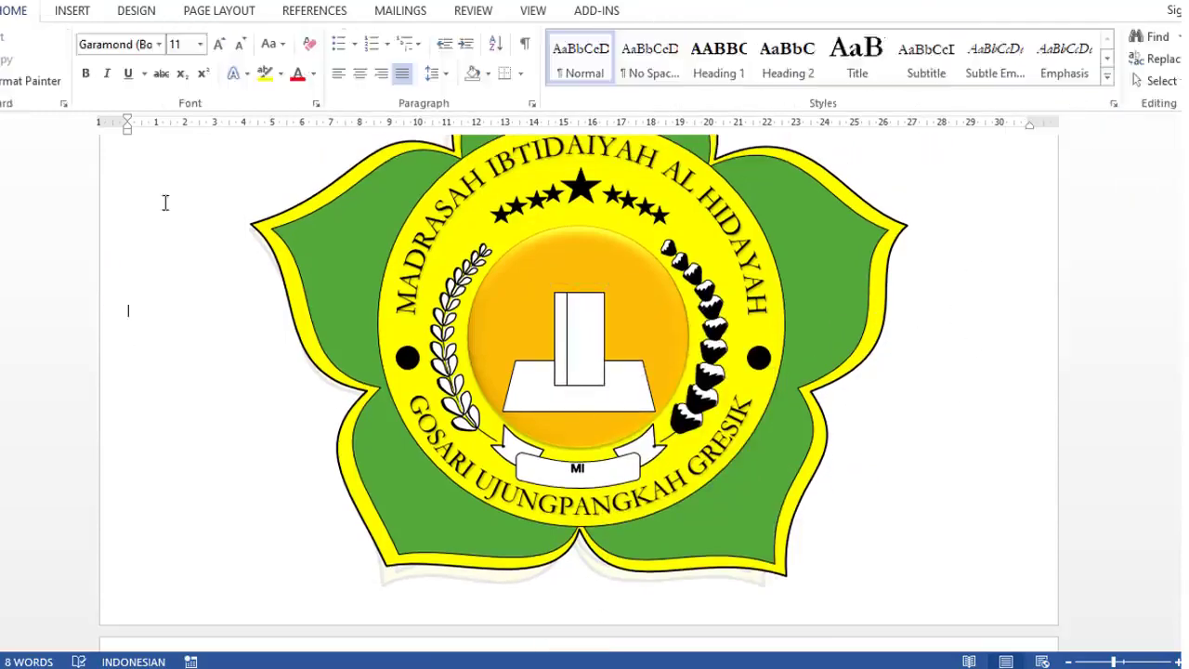
pyautogui.click(72, 10)
pyautogui.click(184, 56)
pyautogui.click(177, 139)
pyautogui.moveTo(535, 280); pyautogui.dragTo(617, 296)
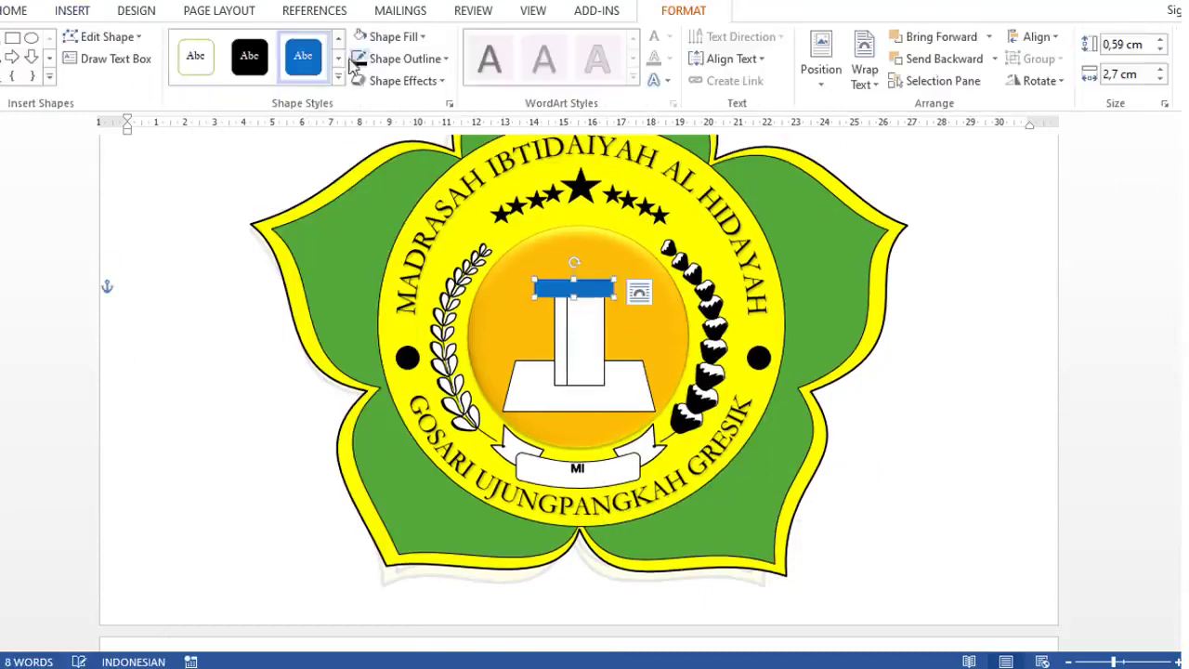
pyautogui.click(1036, 36)
pyautogui.click(1036, 82)
pyautogui.press('Down')
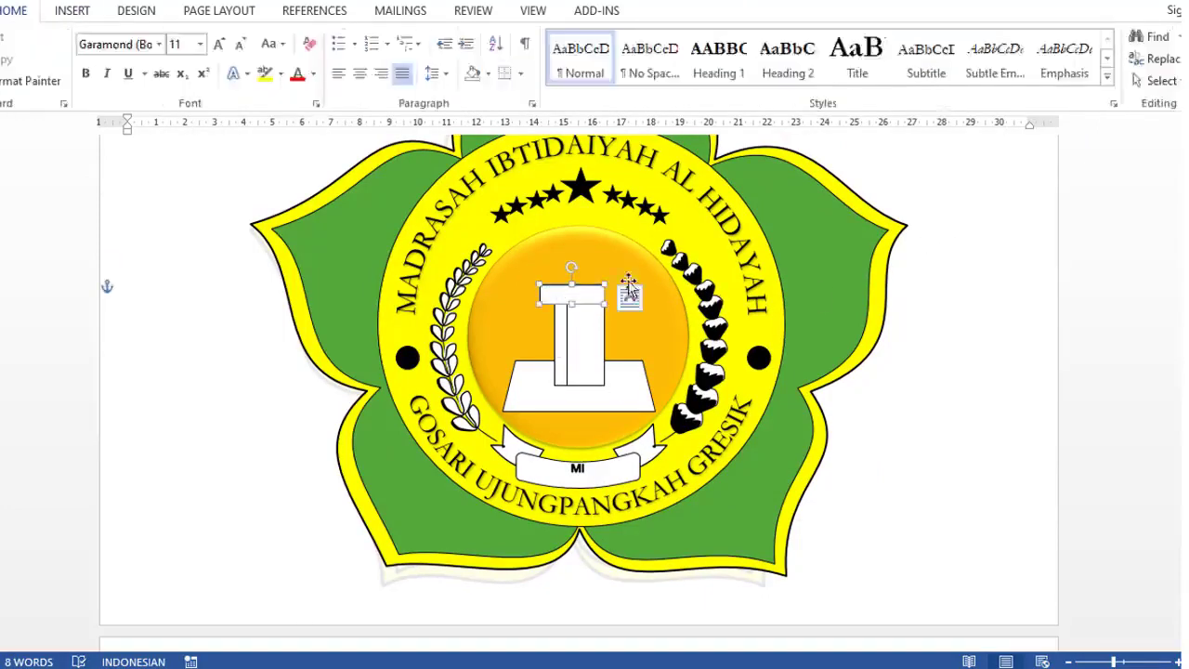
pyautogui.click(1036, 36)
pyautogui.click(1070, 81)
pyautogui.click(864, 360)
pyautogui.scroll(-1, 864, 360)
pyautogui.click(581, 337)
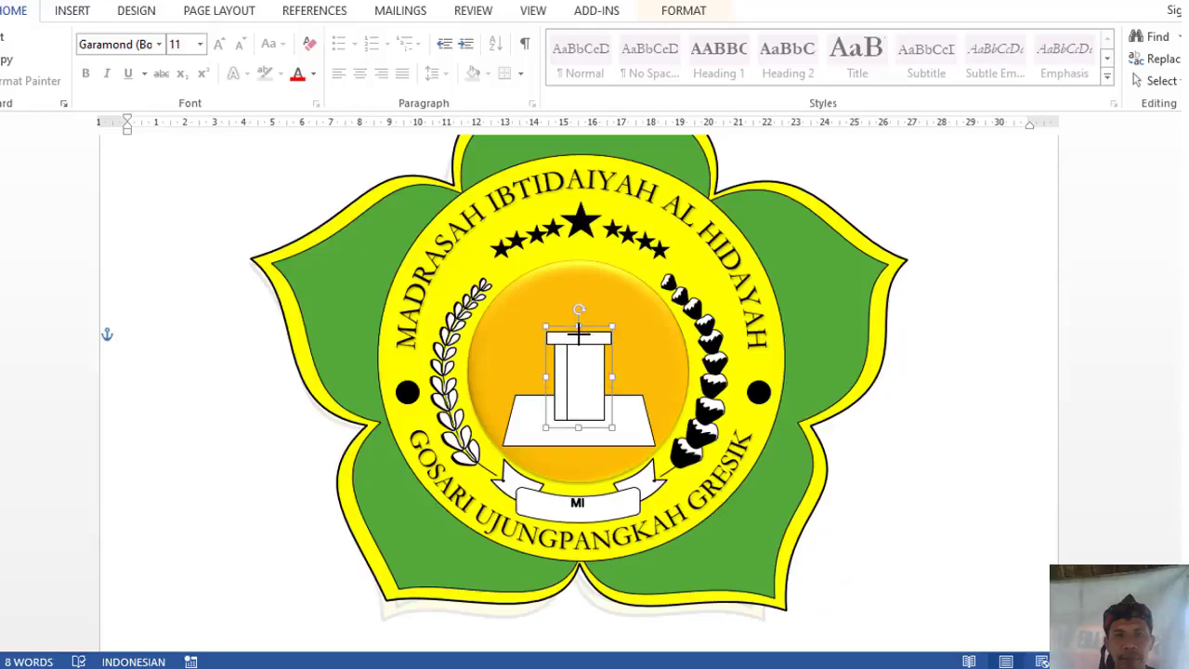
# - Deselect the cap and draw a freehand flame outline with the Scribble shape
pyautogui.click(945, 364)
pyautogui.scroll(-3, 990, 359)
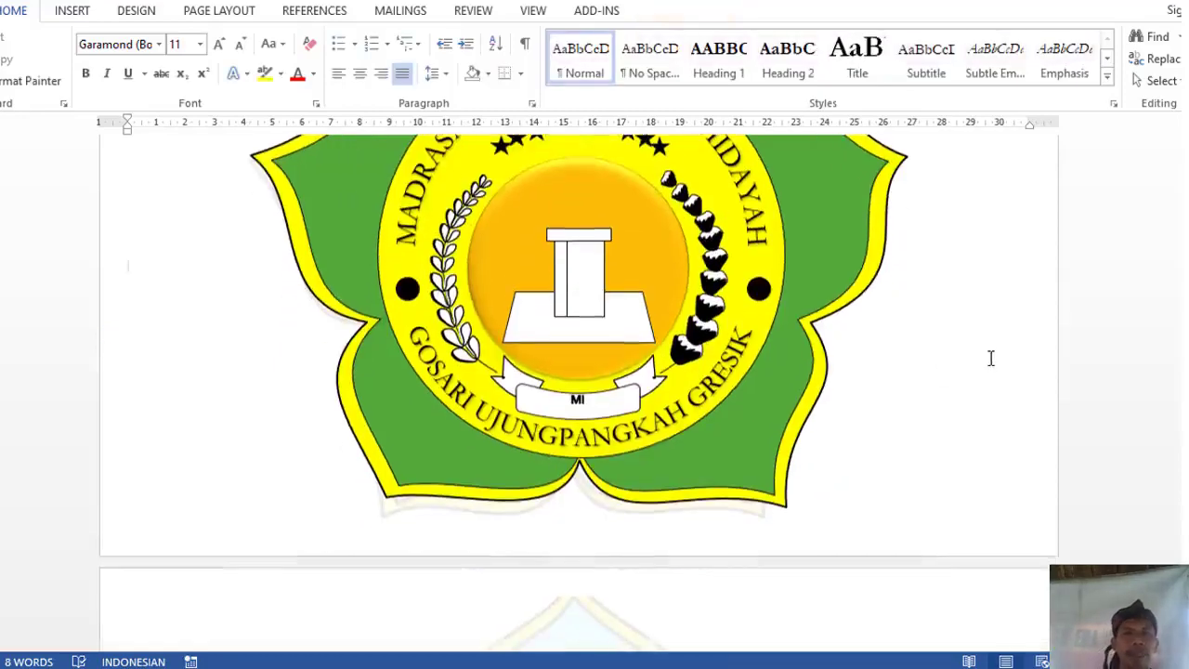
pyautogui.scroll(-3, 966, 345)
pyautogui.scroll(-5, 961, 344)
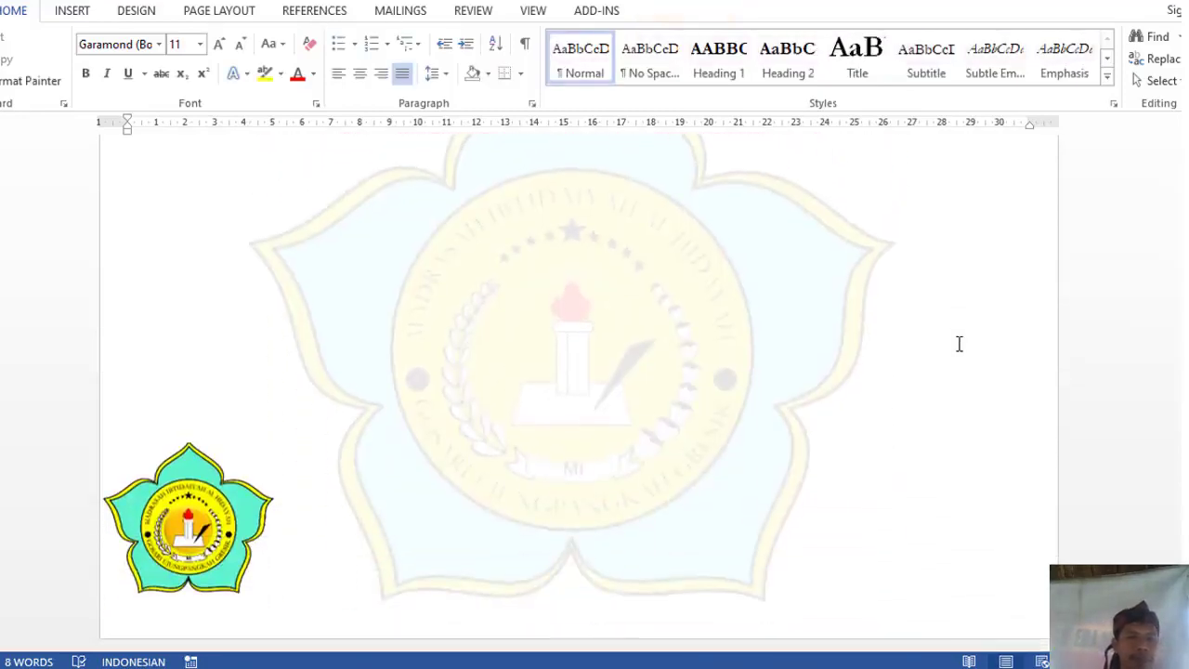
pyautogui.scroll(5, 959, 344)
pyautogui.scroll(3, 960, 343)
pyautogui.scroll(-8, 959, 344)
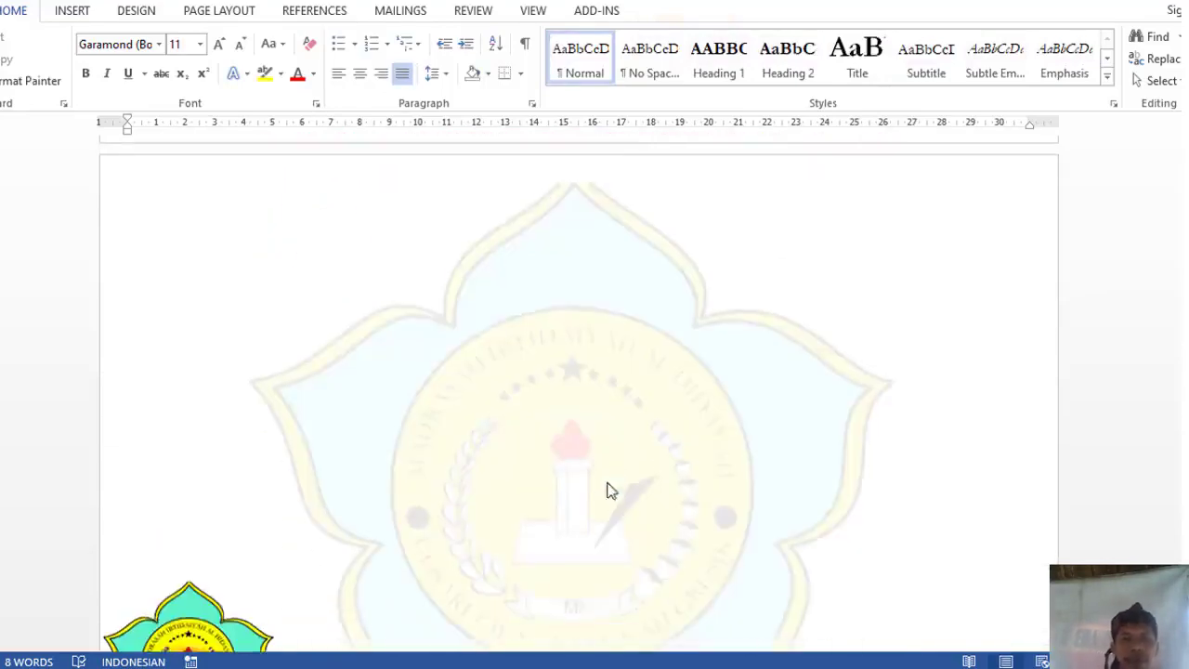
pyautogui.click(71, 10)
pyautogui.click(185, 60)
pyautogui.click(196, 297)
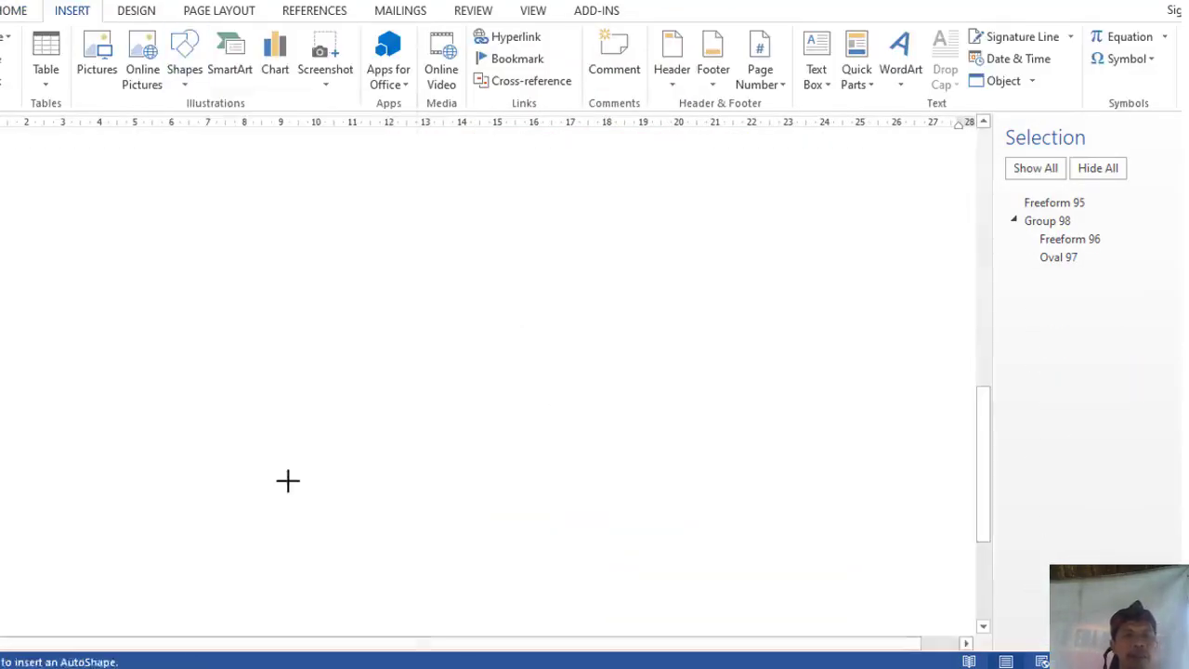
pyautogui.moveTo(288, 480)
pyautogui.mouseDown()
pyautogui.moveTo(257, 433)
pyautogui.moveTo(310, 355)
pyautogui.moveTo(355, 338)
pyautogui.moveTo(361, 456)
pyautogui.moveTo(335, 462)
pyautogui.moveTo(331, 474)
pyautogui.moveTo(288, 478)
pyautogui.mouseUp()
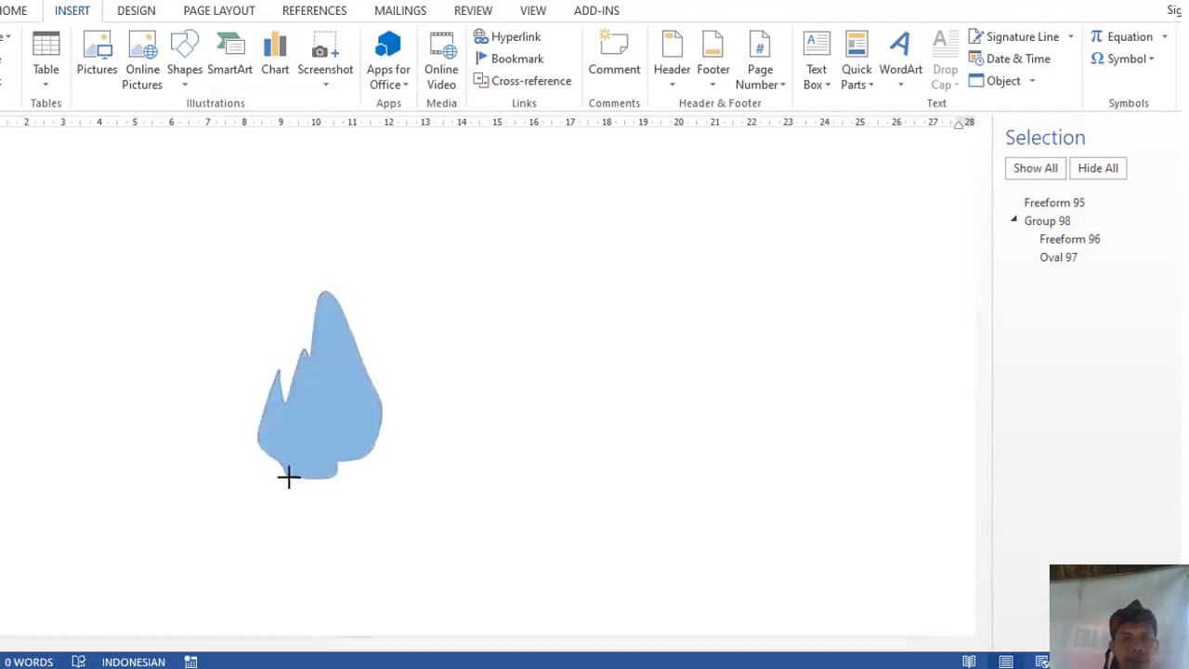
# - Give the flame a white-outlined style and a red fill
pyautogui.click(195, 56)
pyautogui.click(371, 36)
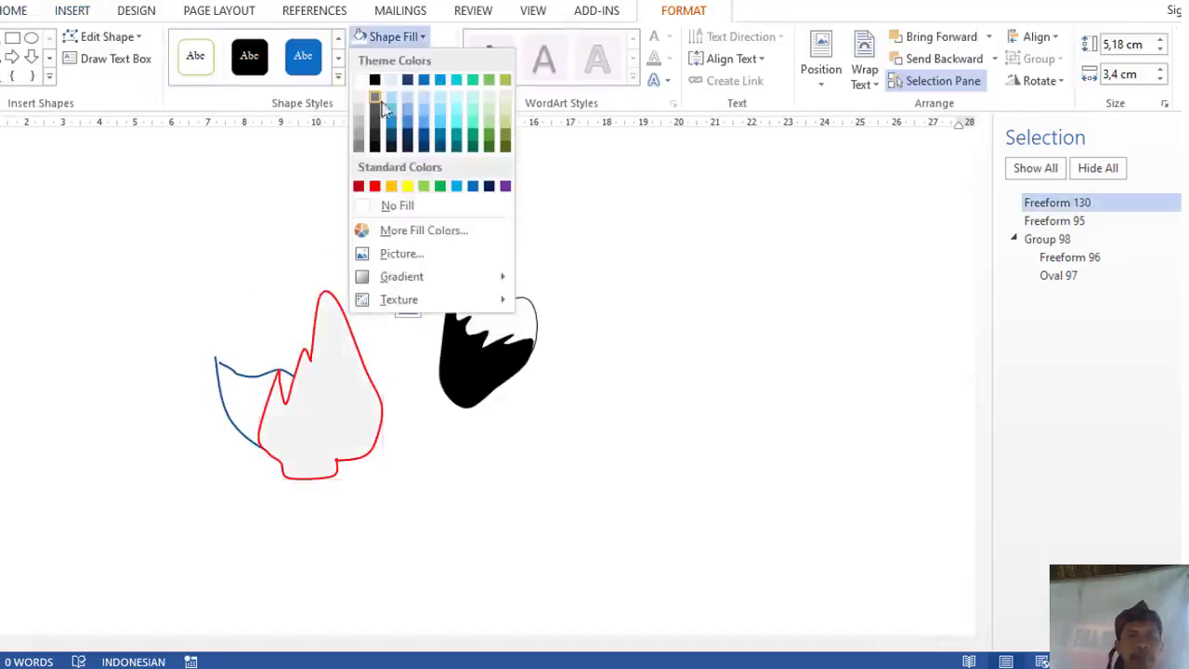
pyautogui.click(374, 185)
# - Paste the red flame into the emblem and nudge it down onto the white pillar
pyautogui.click(658, 594)
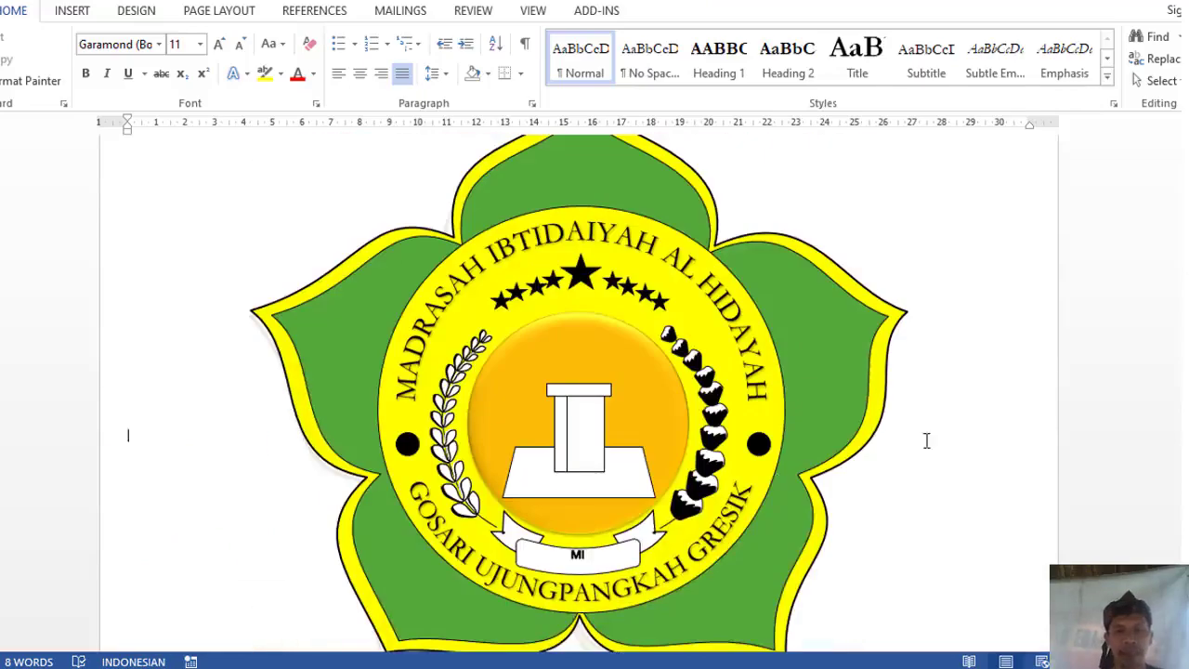
pyautogui.hotkey('ctrl', 'v')
pyautogui.moveTo(191, 473)
pyautogui.mouseDown()
pyautogui.moveTo(608, 354)
pyautogui.moveTo(604, 345)
pyautogui.mouseUp()
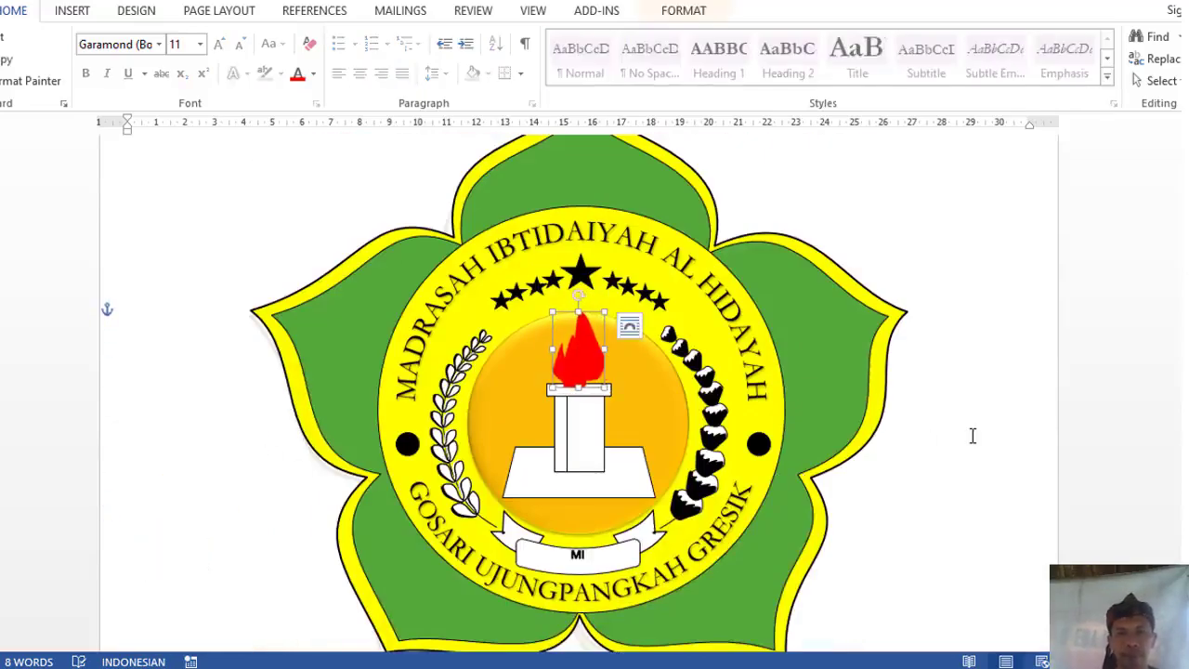
pyautogui.press('Down')
pyautogui.press('Down')
pyautogui.press('Down')
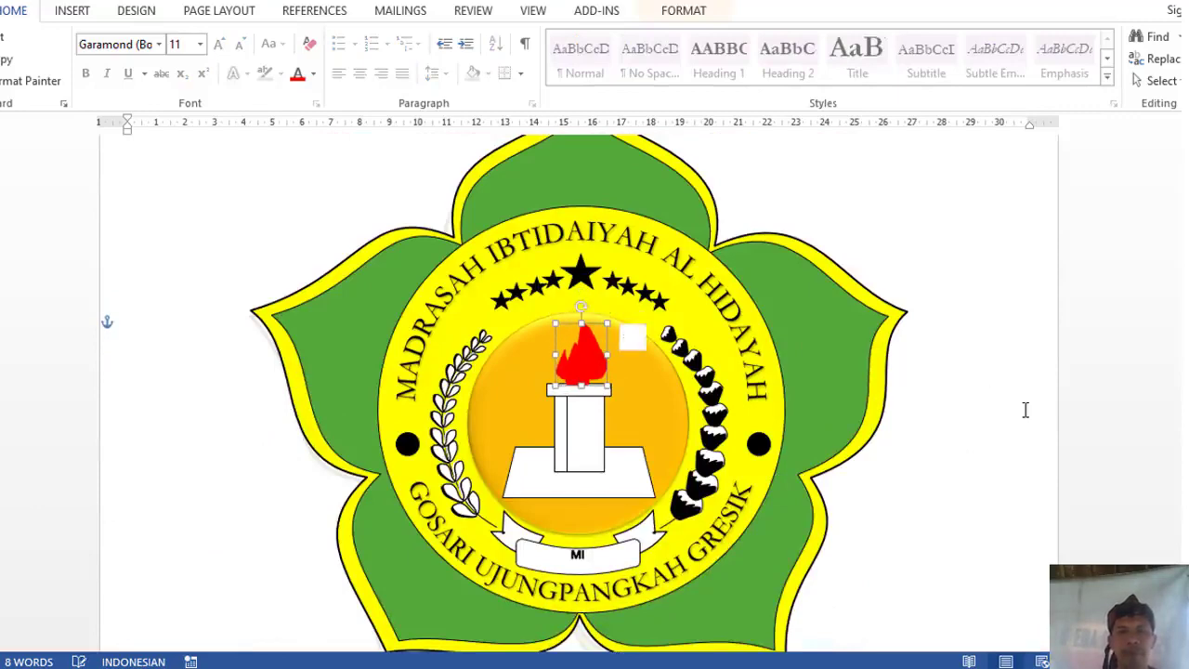
pyautogui.click(1025, 410)
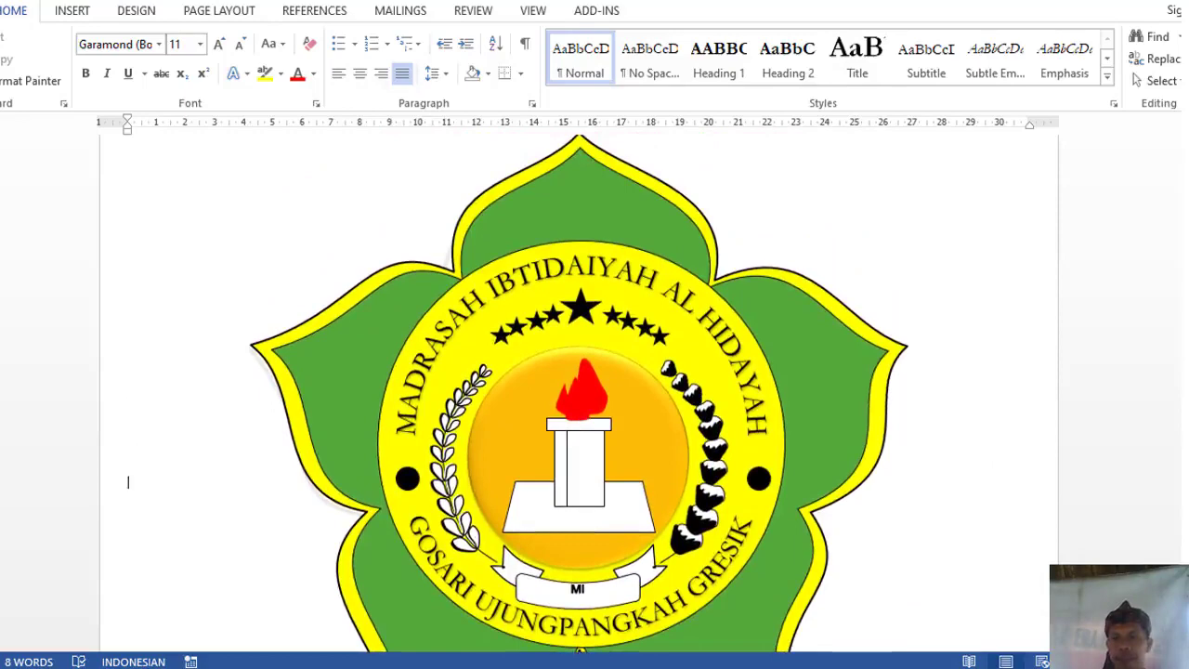
# - Zoom out until the whole emblem page is visible, then bring up the Start menu
pyautogui.keyDown('ctrl'); pyautogui.scroll(-1, 954, 547); pyautogui.keyUp('ctrl')
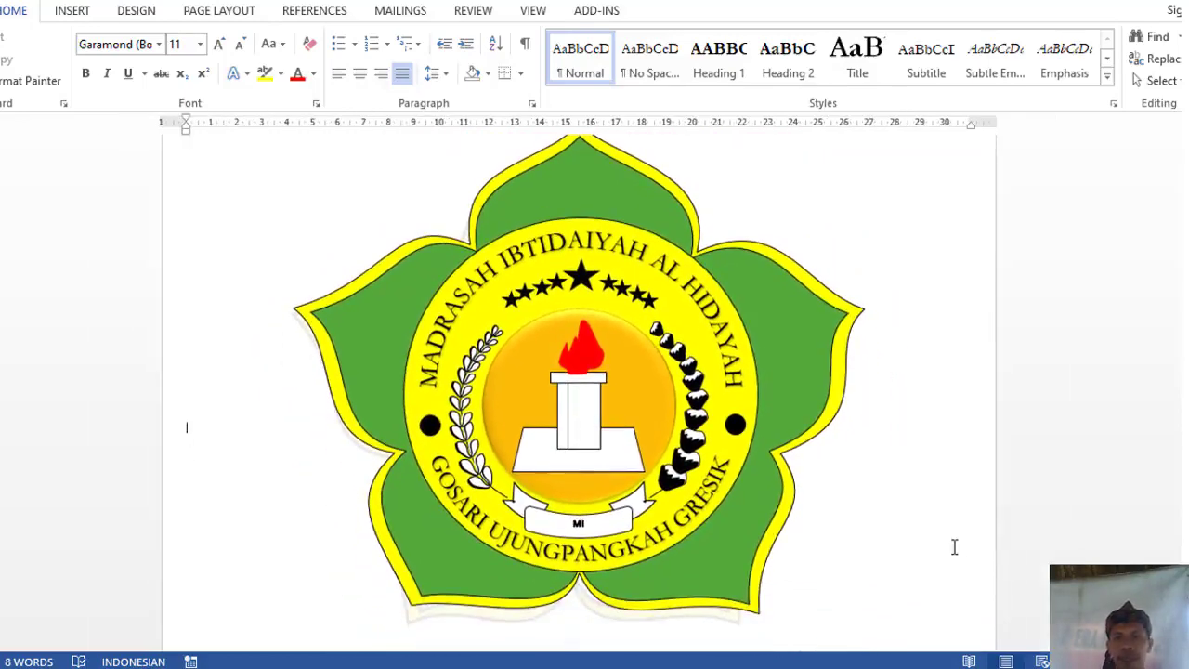
pyautogui.keyDown('ctrl'); pyautogui.scroll(-1, 895, 541); pyautogui.keyUp('ctrl')
pyautogui.keyDown('ctrl'); pyautogui.scroll(-1, 894, 541); pyautogui.keyUp('ctrl')
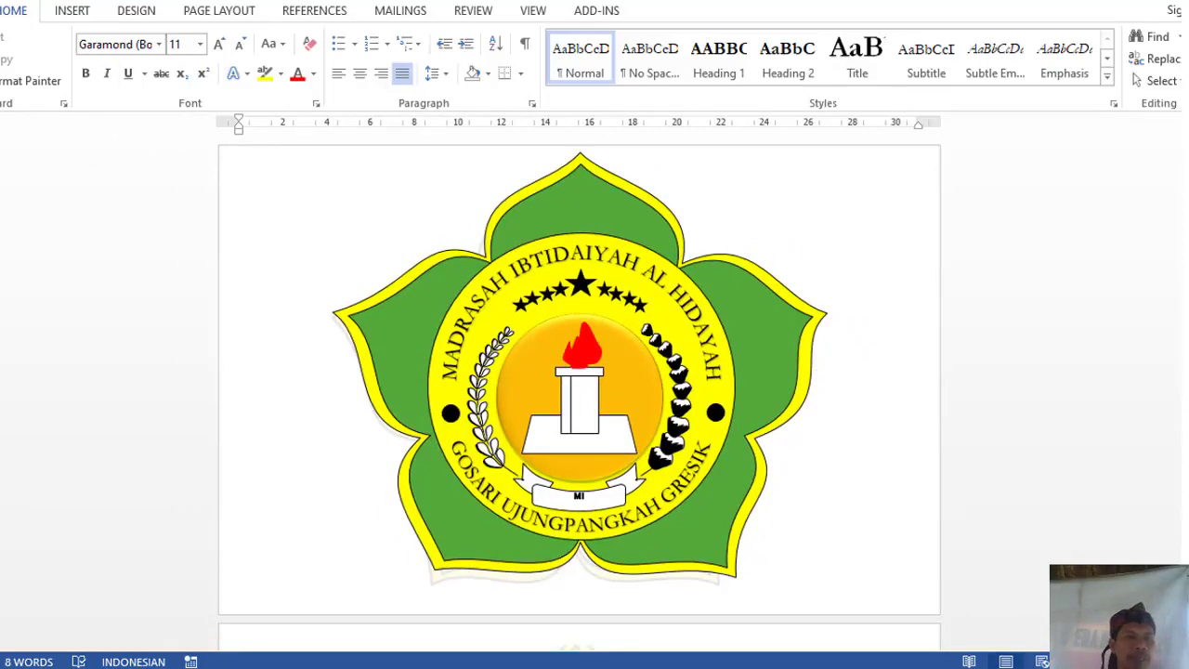
pyautogui.press('super')
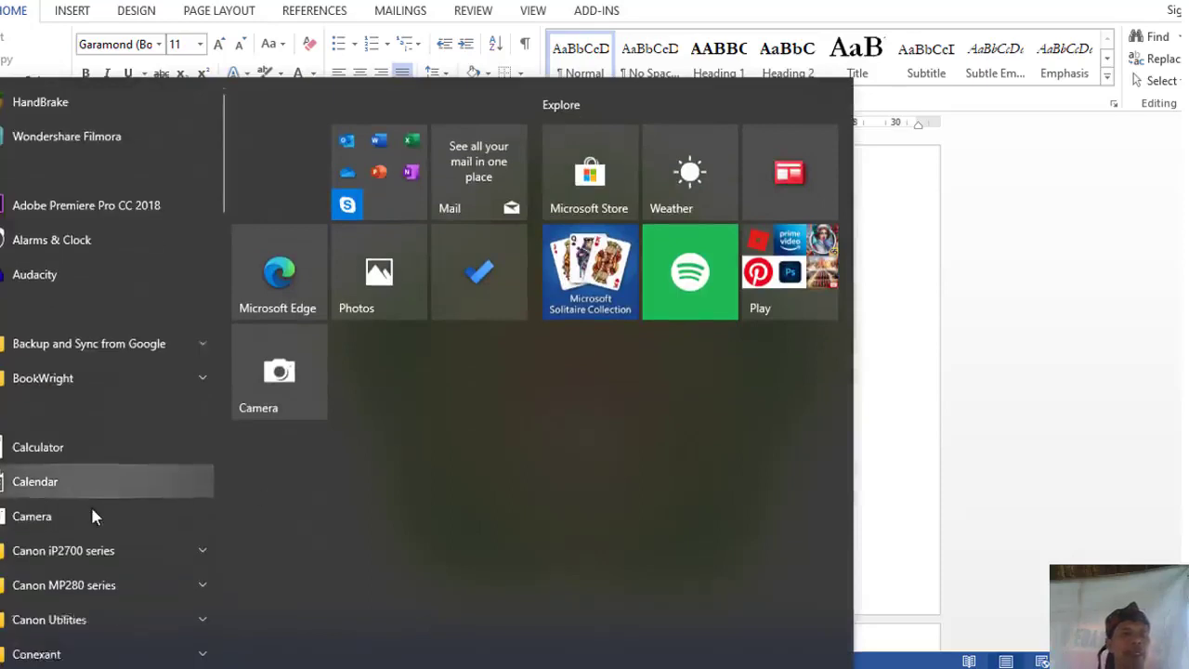
# - Expand Windows Accessories in the Start menu app list
pyautogui.scroll(-7, 90, 515)
pyautogui.scroll(-2, 91, 515)
pyautogui.scroll(-1, 93, 517)
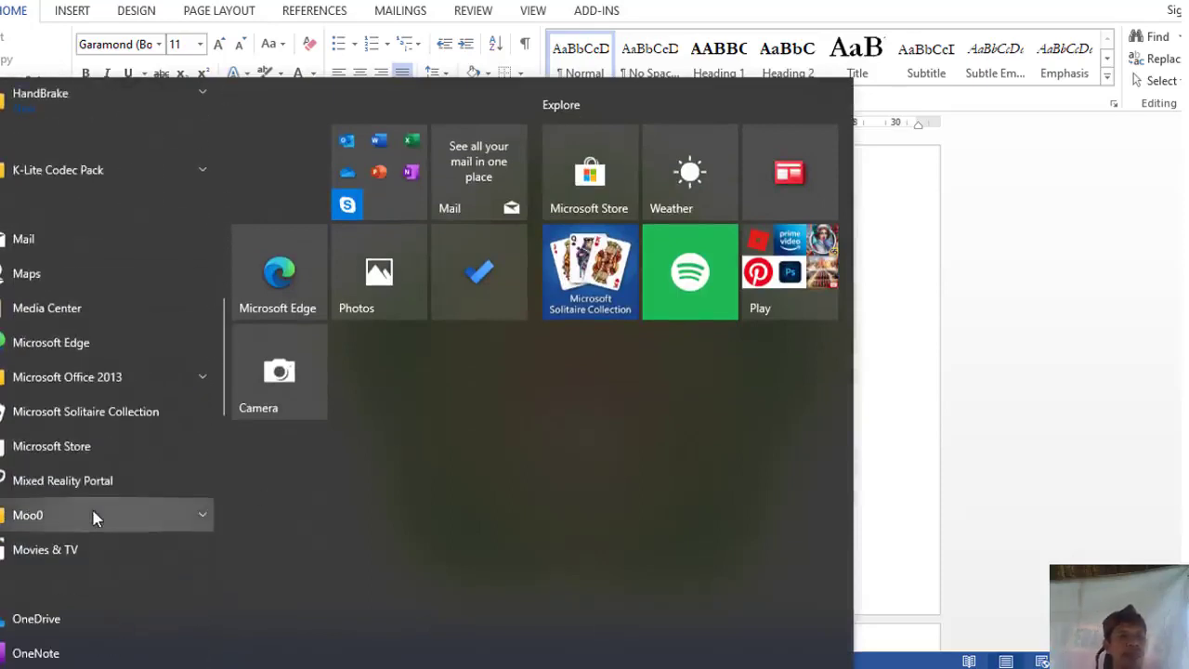
pyautogui.scroll(-3, 93, 517)
pyautogui.scroll(-4, 93, 518)
pyautogui.scroll(-2, 93, 517)
pyautogui.scroll(-2, 93, 518)
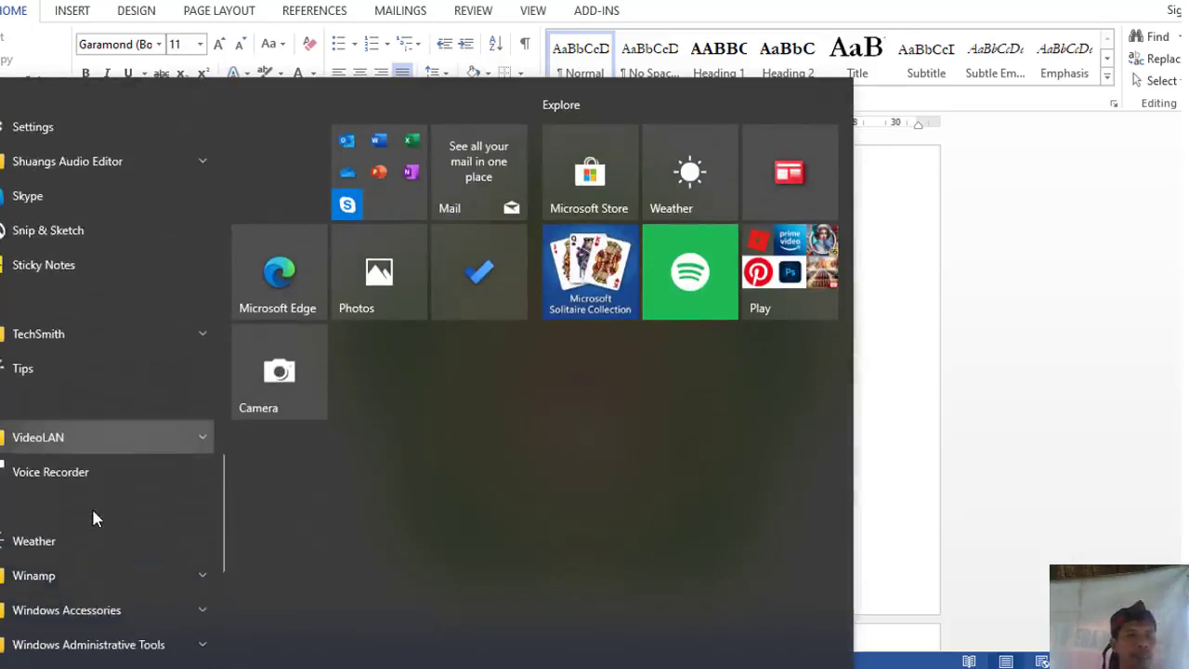
pyautogui.scroll(-2, 93, 516)
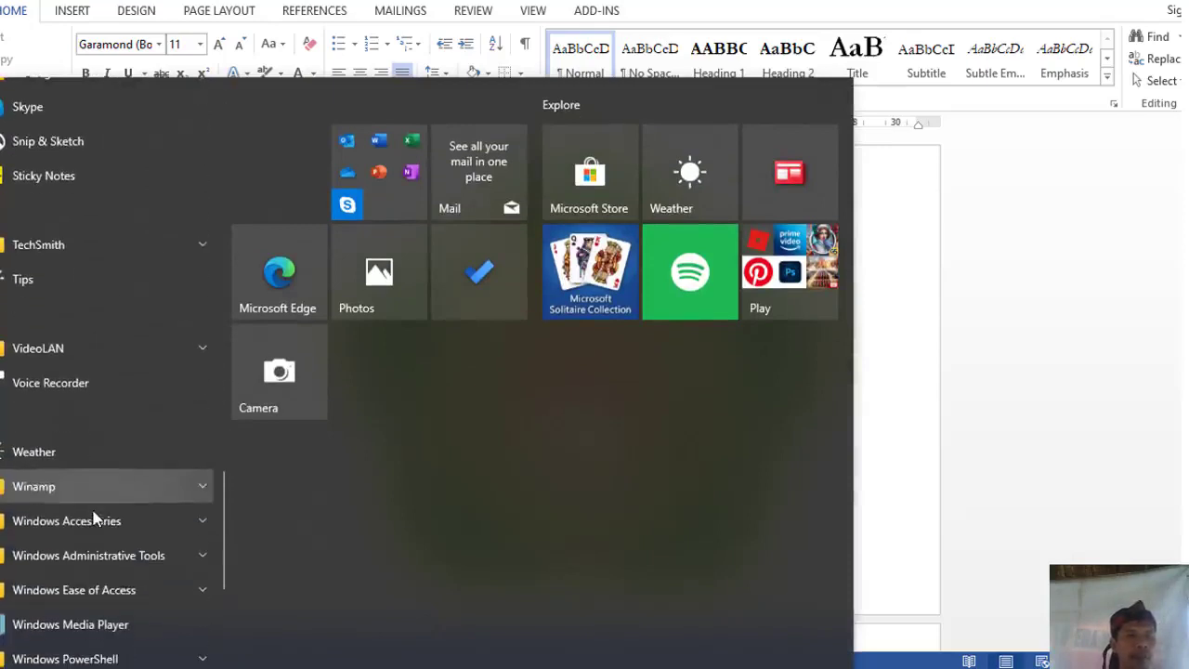
pyautogui.click(202, 519)
pyautogui.scroll(-5, 119, 563)
pyautogui.scroll(-6, 119, 563)
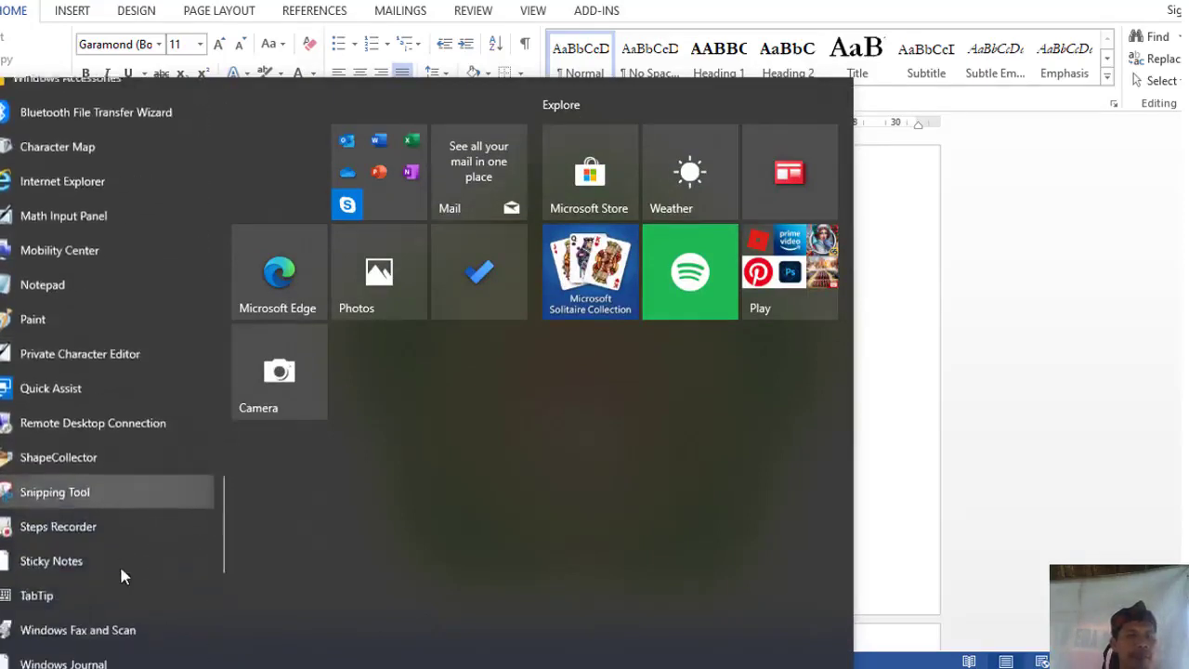
# - Launch Snipping Tool and take a Full-screen Snip of the Word emblem
pyautogui.click(94, 486)
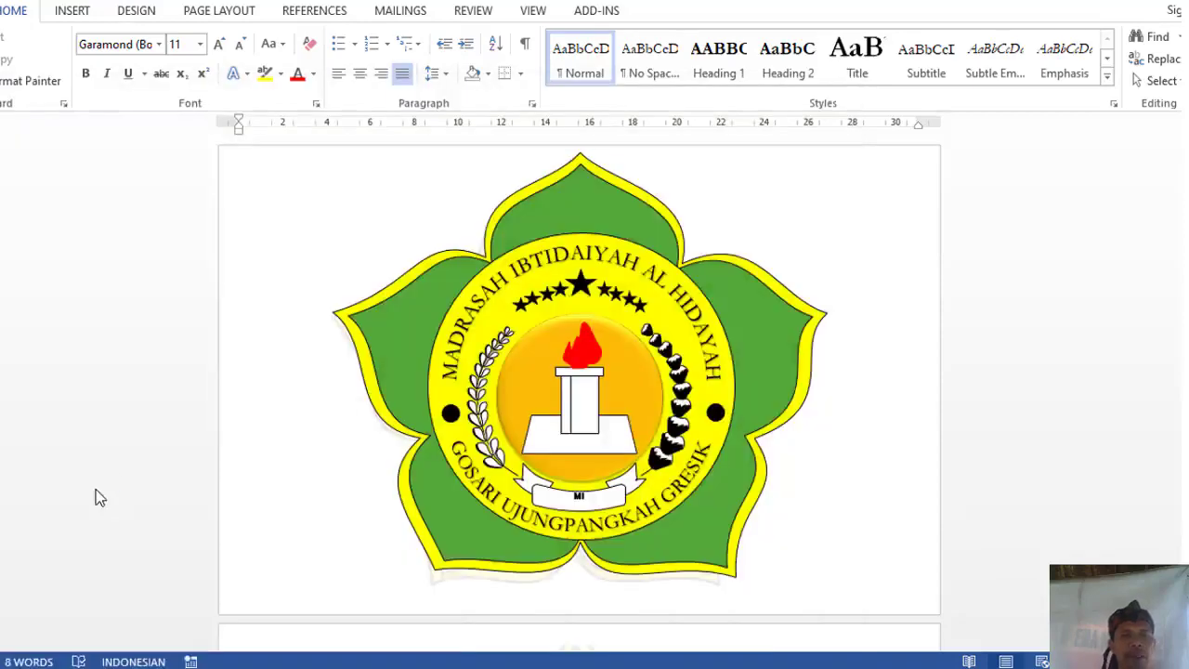
pyautogui.click(881, 22)
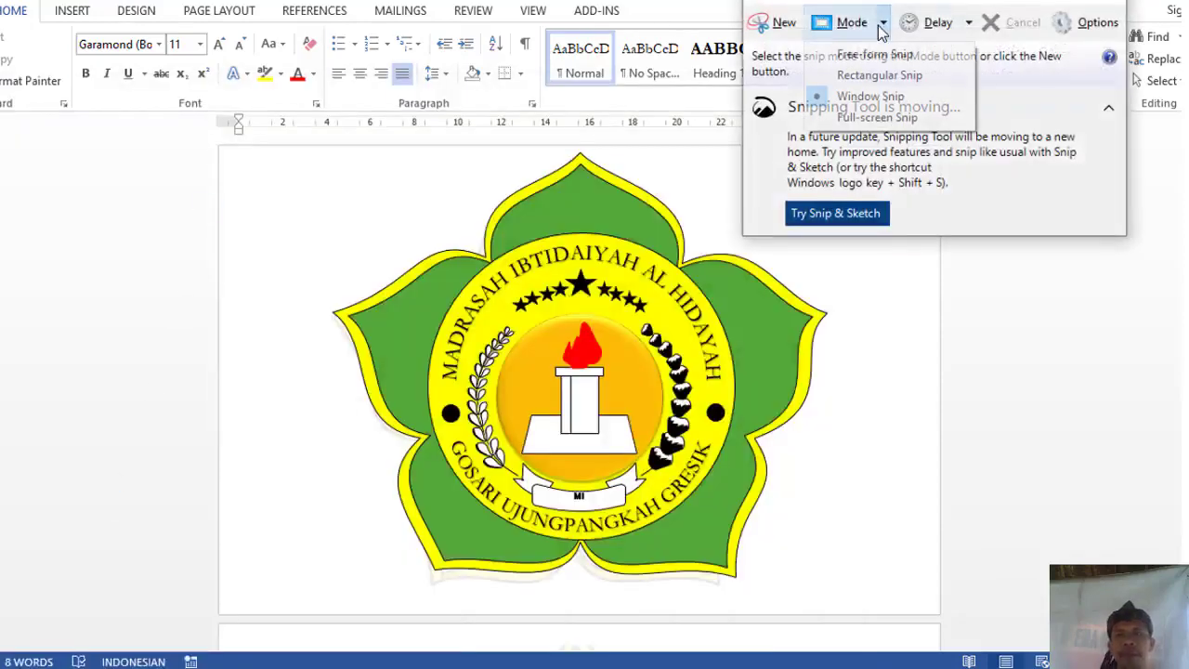
pyautogui.click(887, 117)
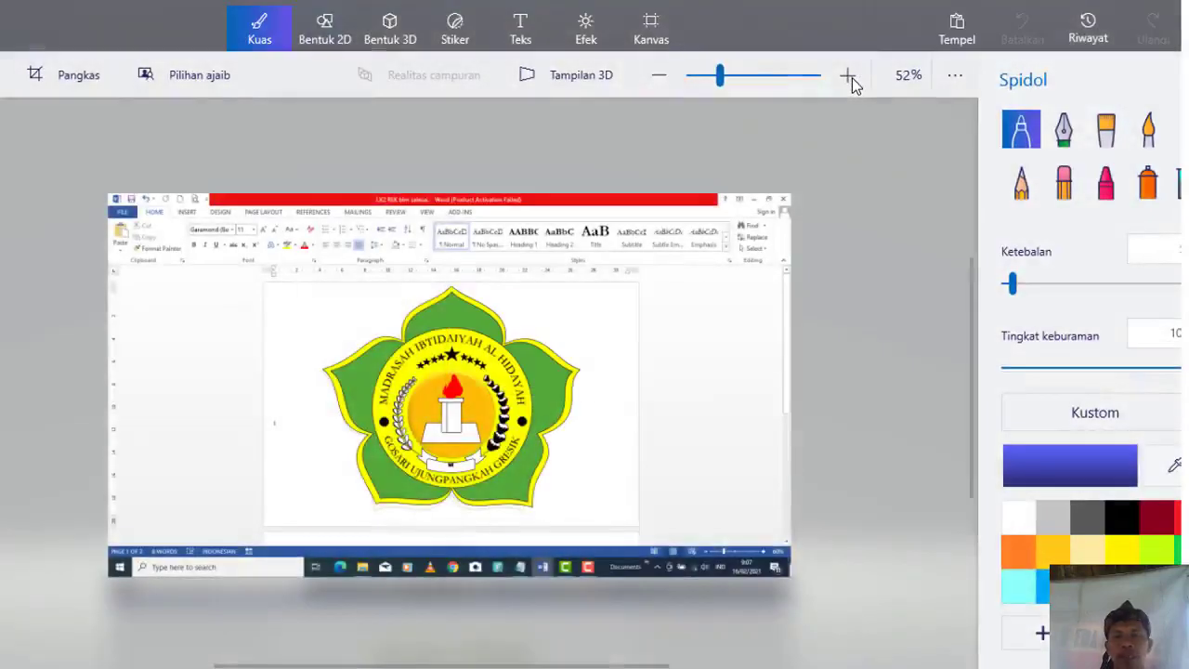
# - Zoom in and crop the top, bottom, right and left edges tight around the emblem
pyautogui.click(849, 78)
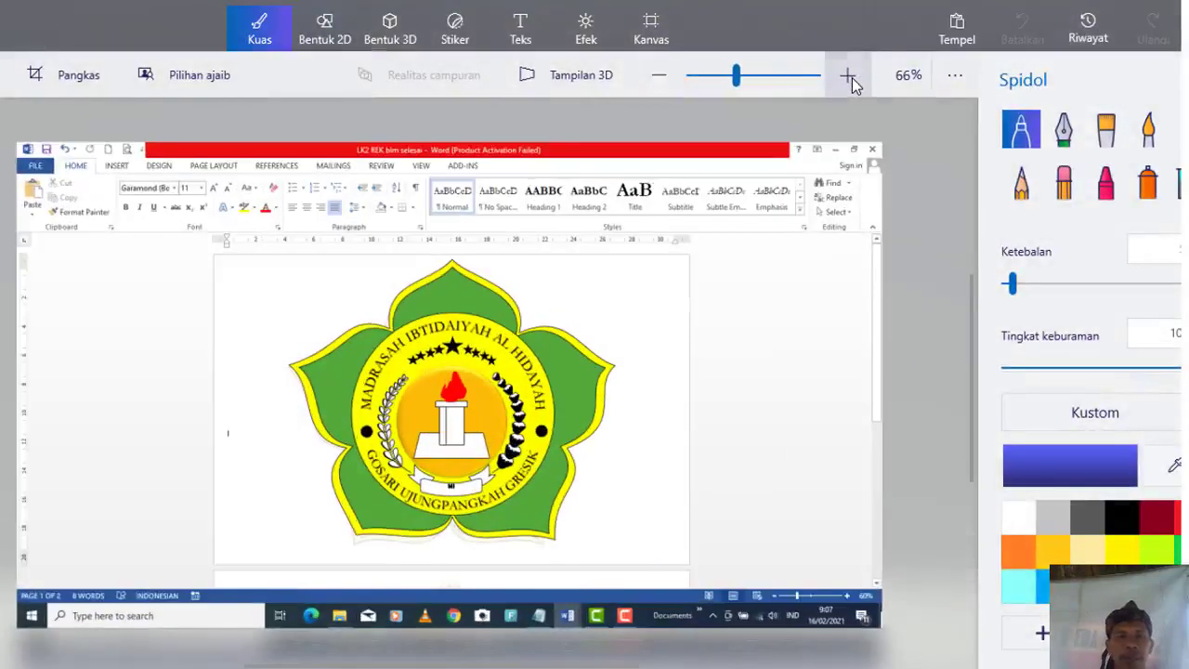
pyautogui.click(849, 78)
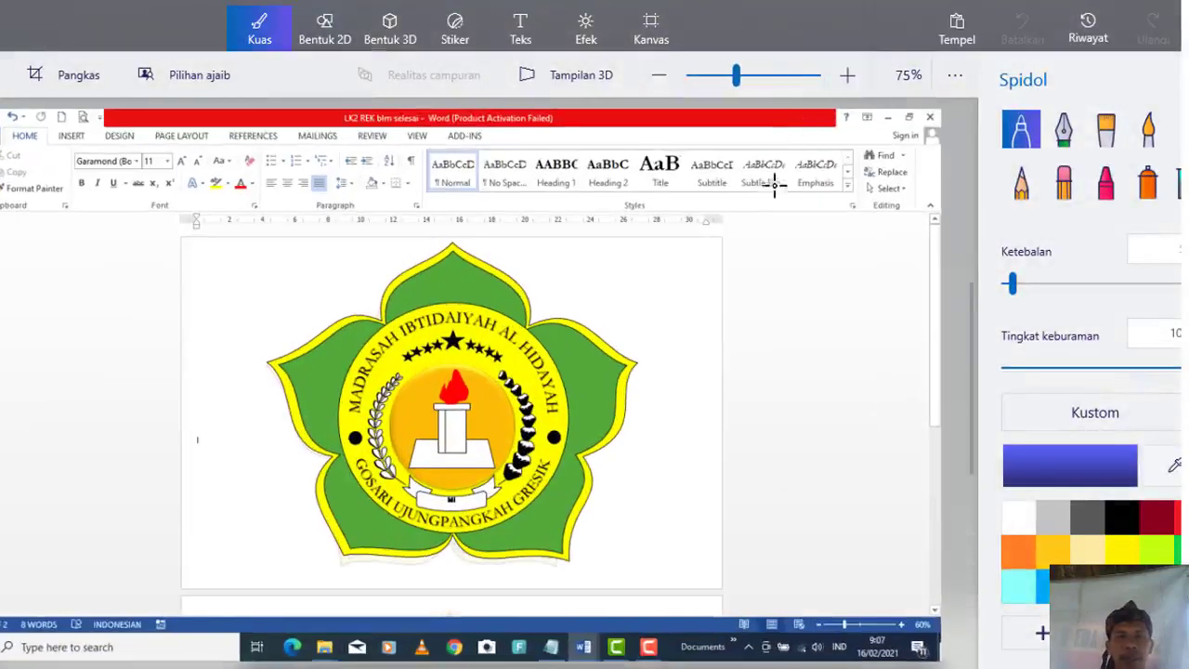
pyautogui.scroll(-1, 788, 247)
pyautogui.scroll(1, 789, 247)
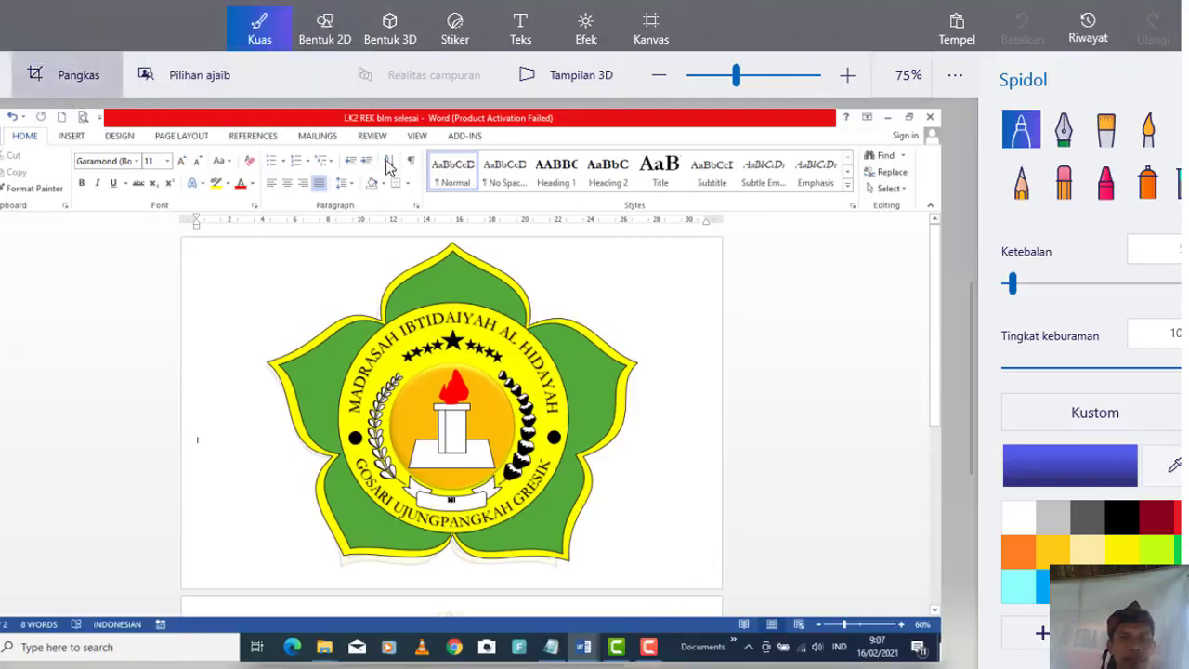
pyautogui.click(37, 76)
pyautogui.moveTo(448, 110); pyautogui.dragTo(449, 237)
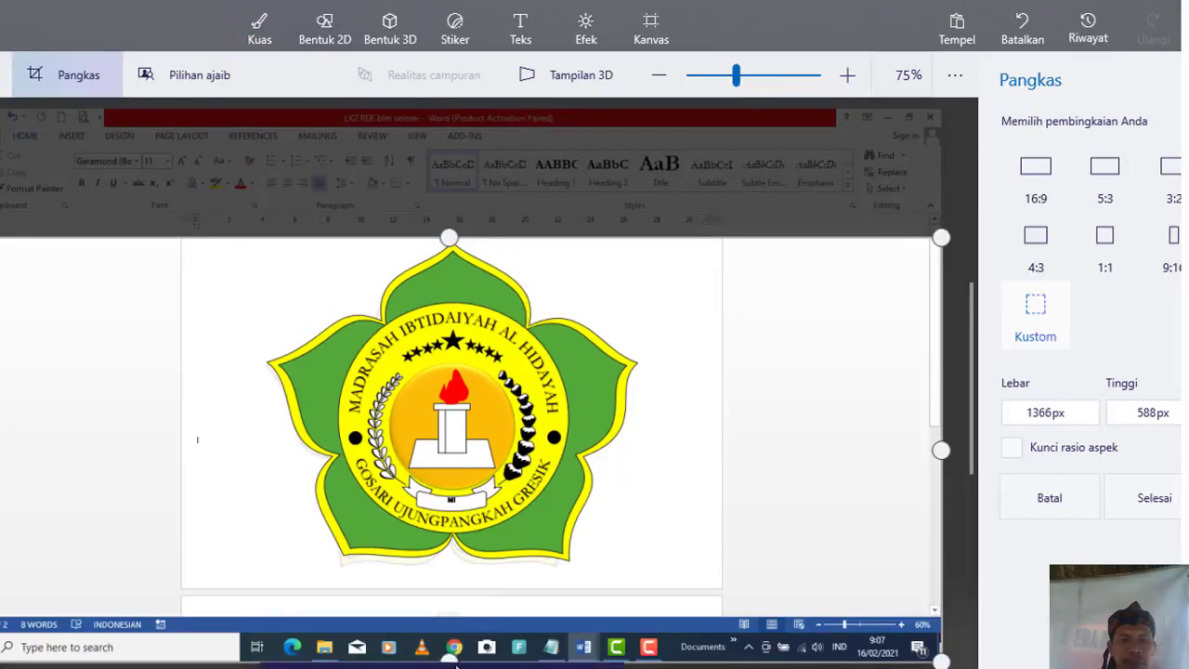
pyautogui.moveTo(448, 660); pyautogui.dragTo(452, 570)
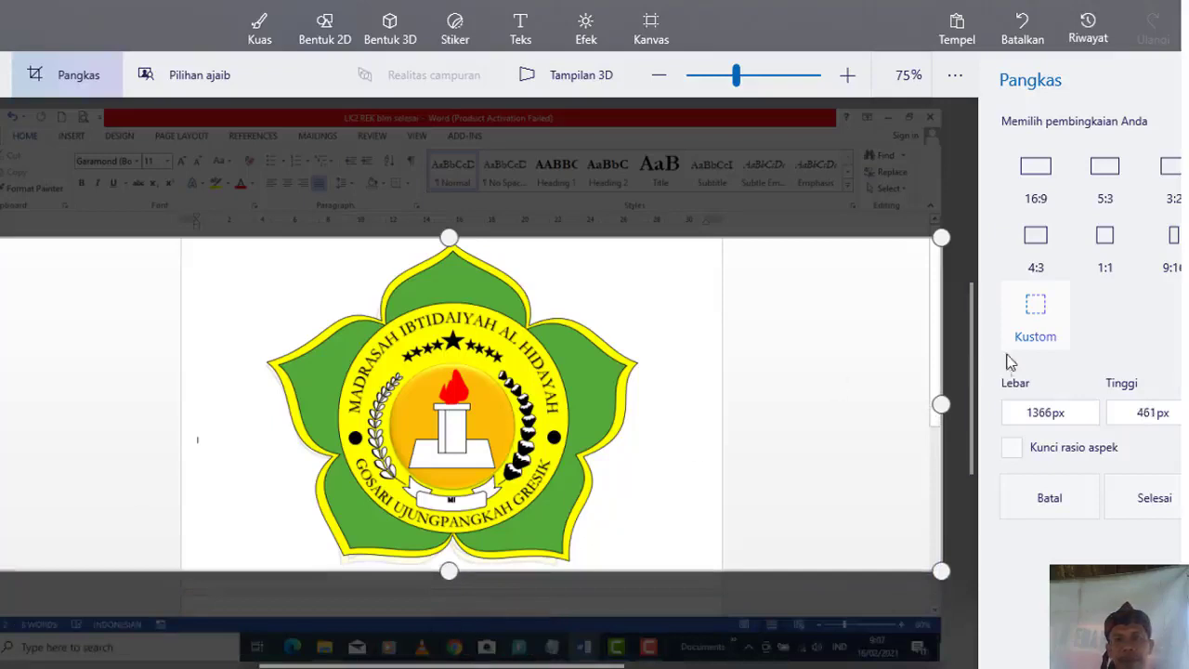
pyautogui.moveTo(941, 404); pyautogui.dragTo(657, 490)
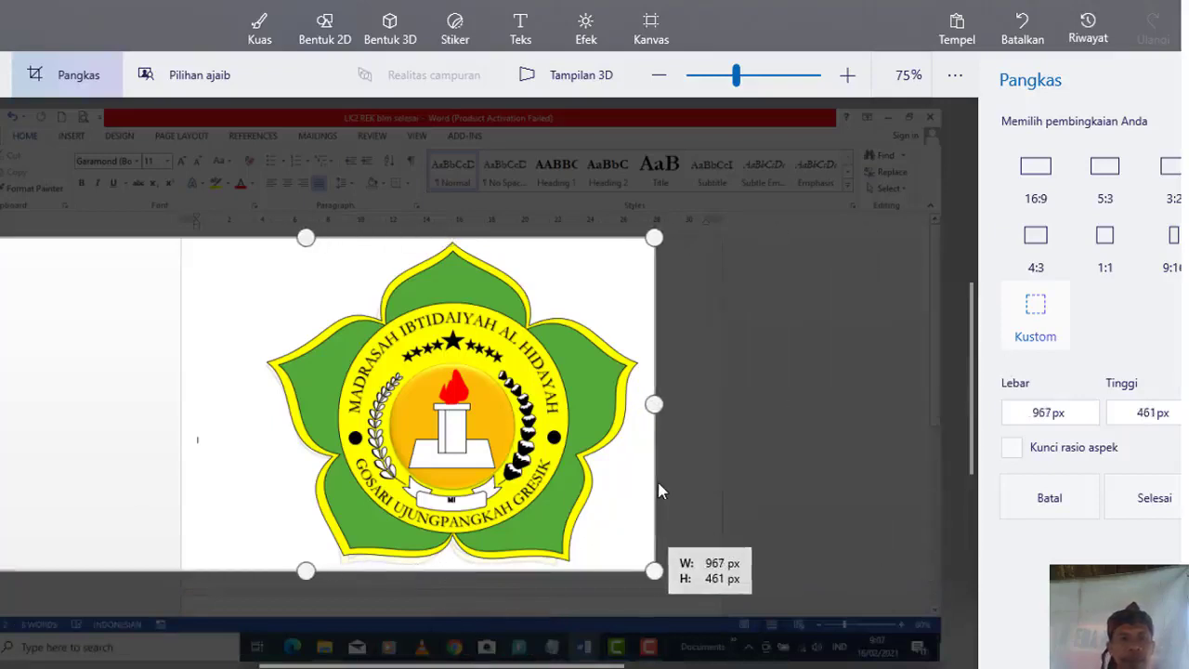
pyautogui.moveTo(2, 419); pyautogui.dragTo(261, 422)
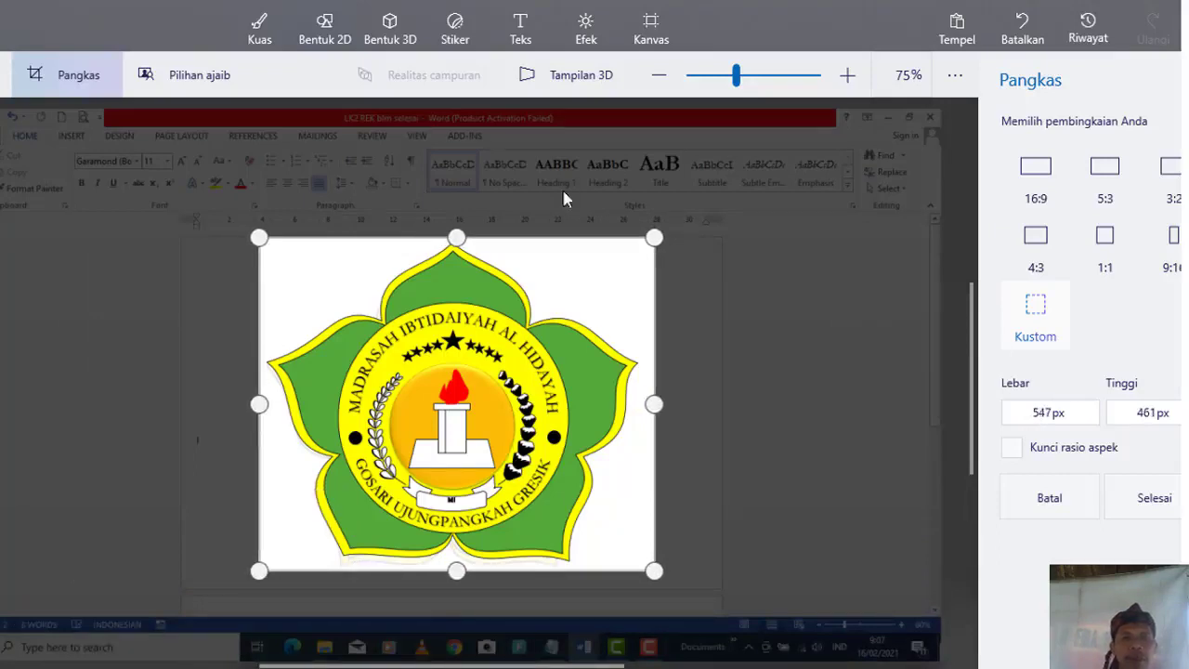
pyautogui.press('Return')
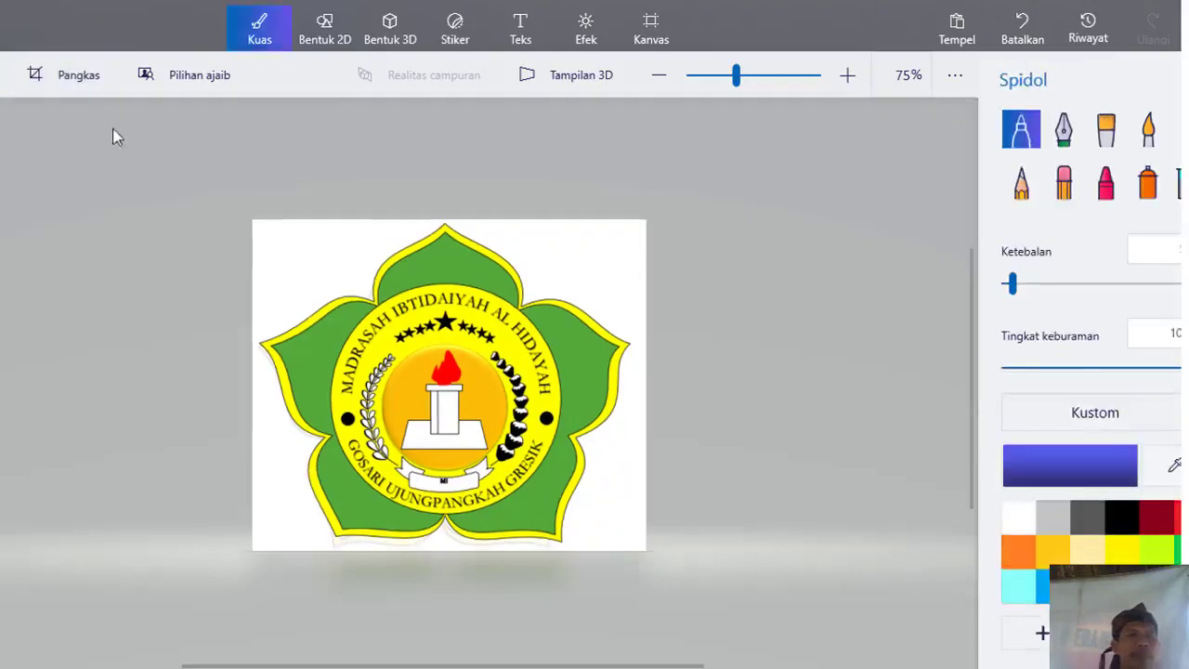
# - Save the emblem as a 2D PNG image named 'UJI COBA 2', then switch back to Word
pyautogui.hotkey('ctrl', 'o')
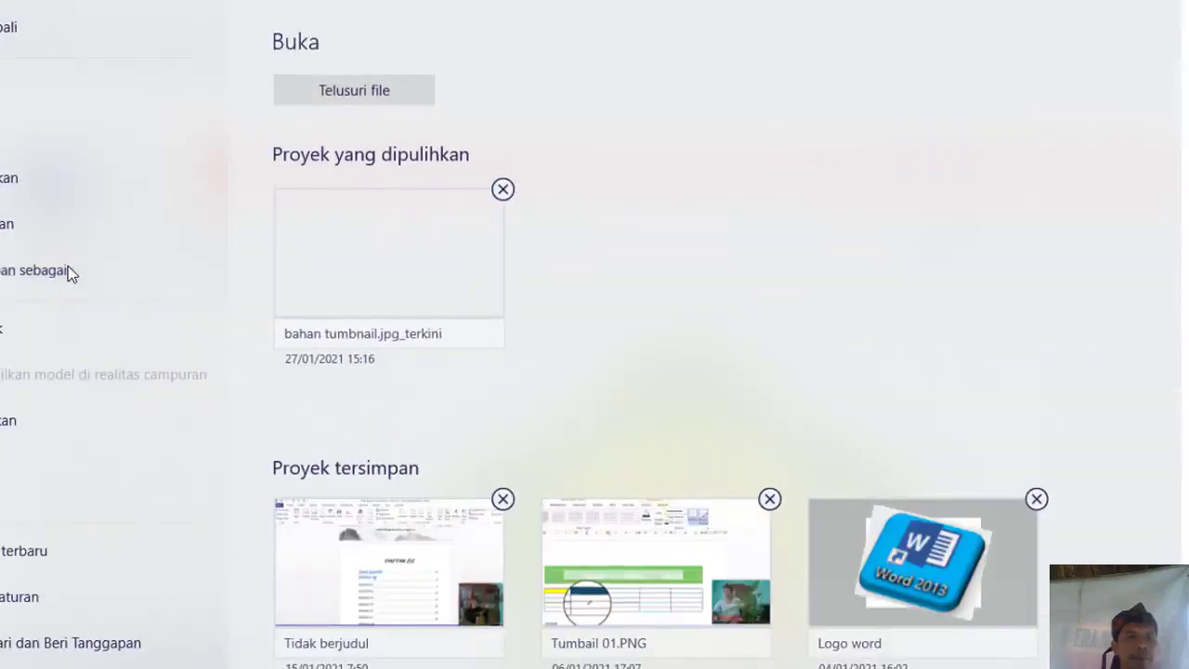
pyautogui.click(68, 267)
pyautogui.click(331, 168)
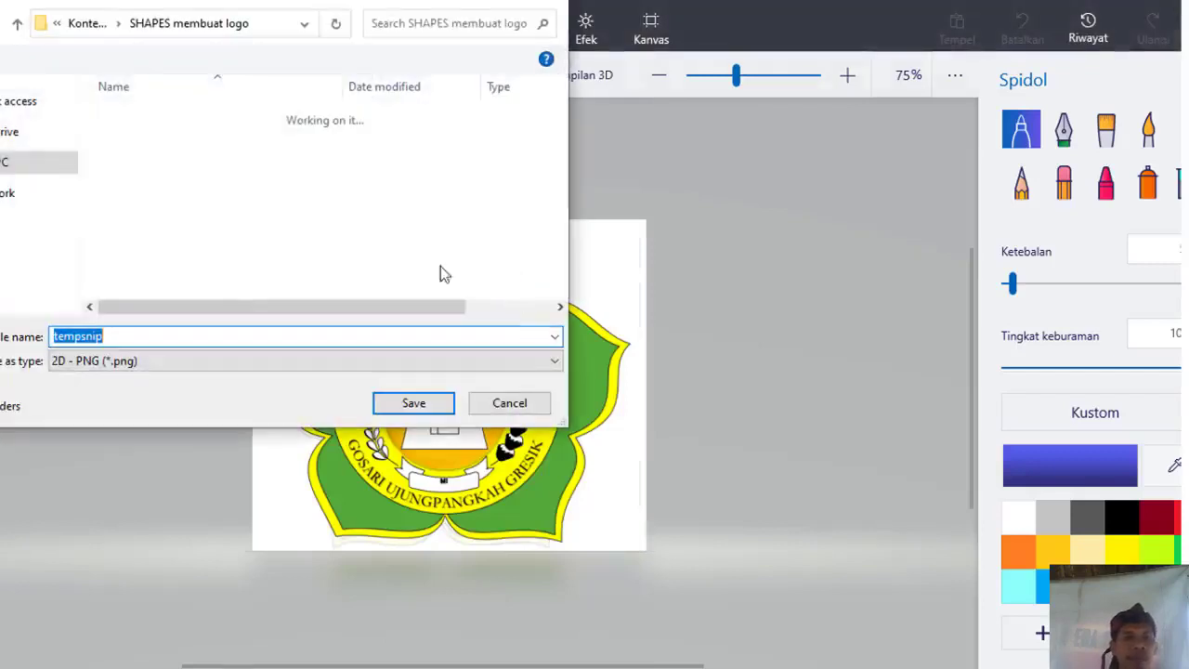
pyautogui.click(124, 339)
pyautogui.press('BackSpace')
pyautogui.press('BackSpace')
pyautogui.press('BackSpace')
pyautogui.press('BackSpace')
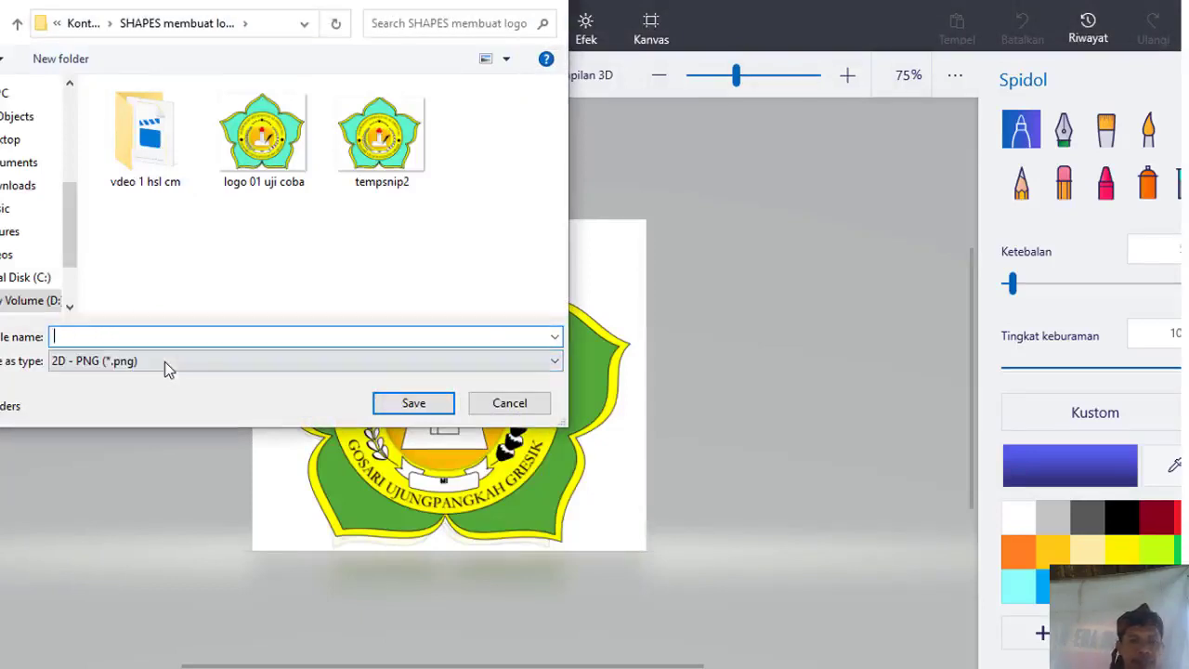
pyautogui.write('UJI COBA ')
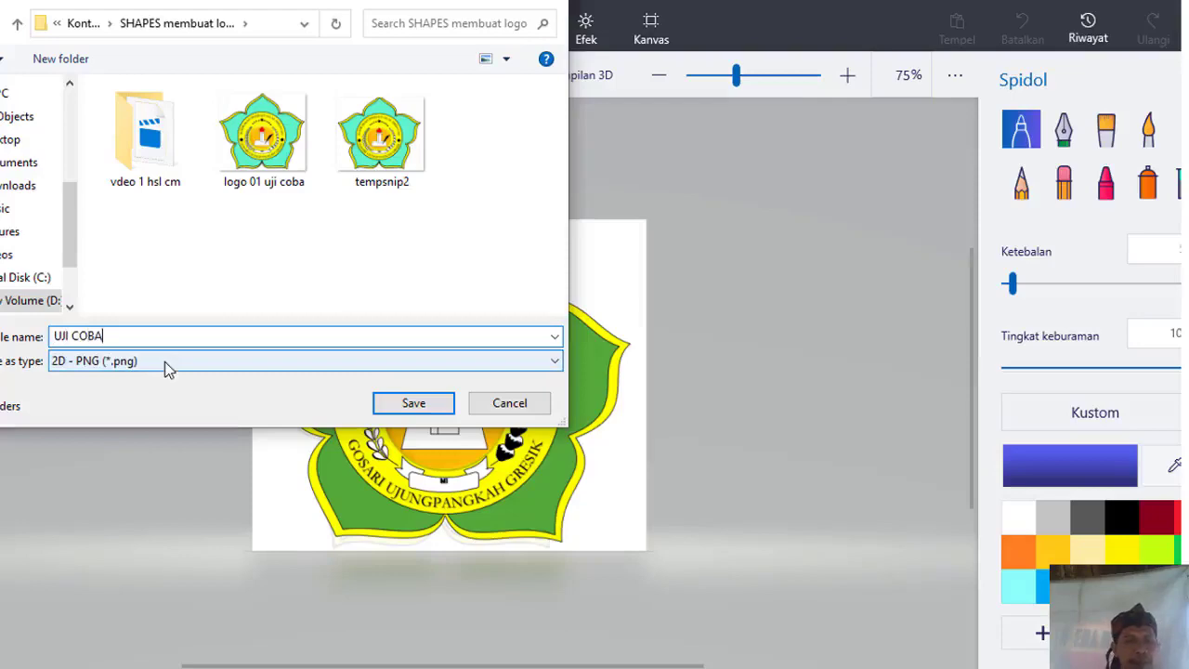
pyautogui.write('2')
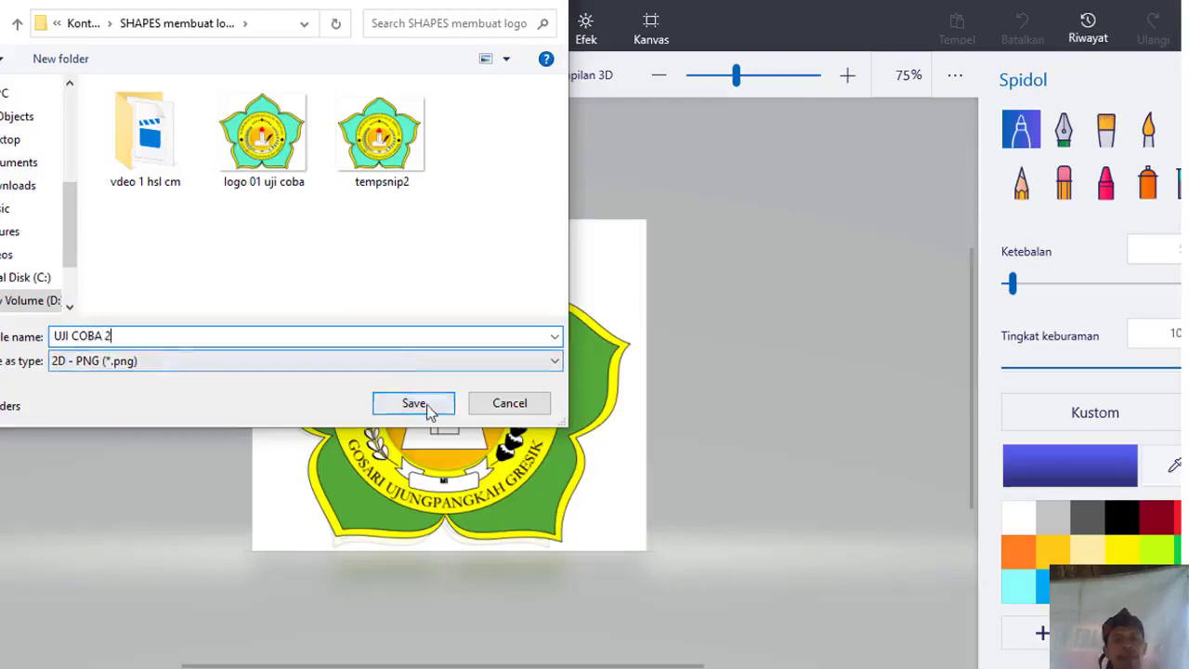
pyautogui.click(427, 406)
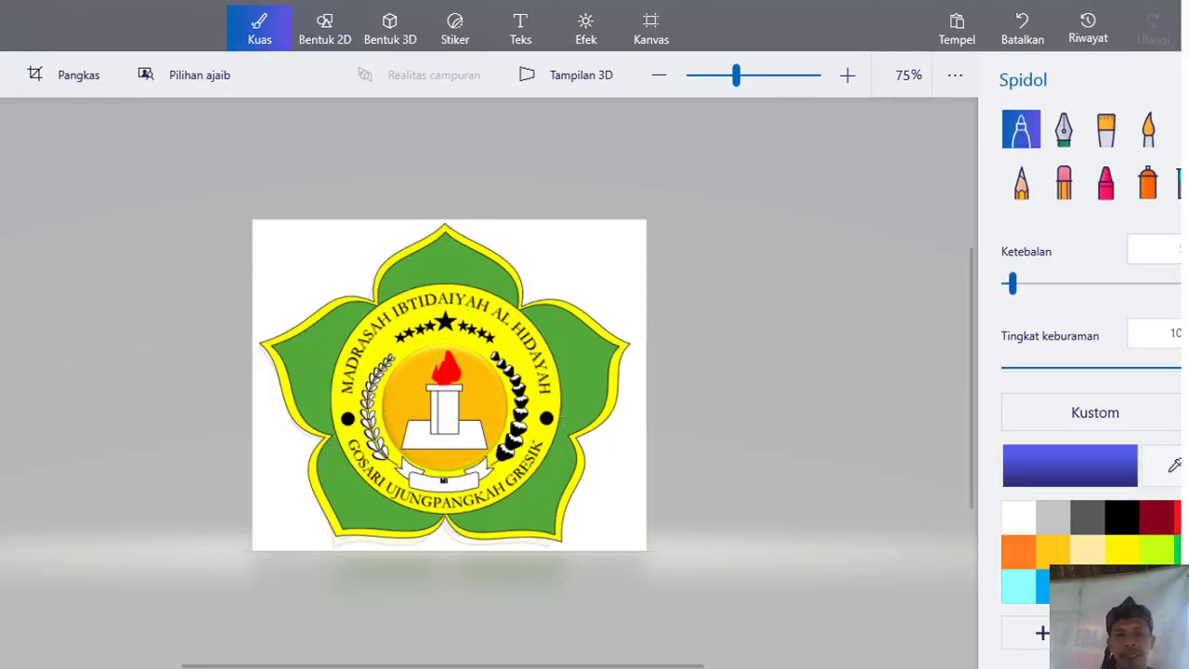
pyautogui.click(685, 641)
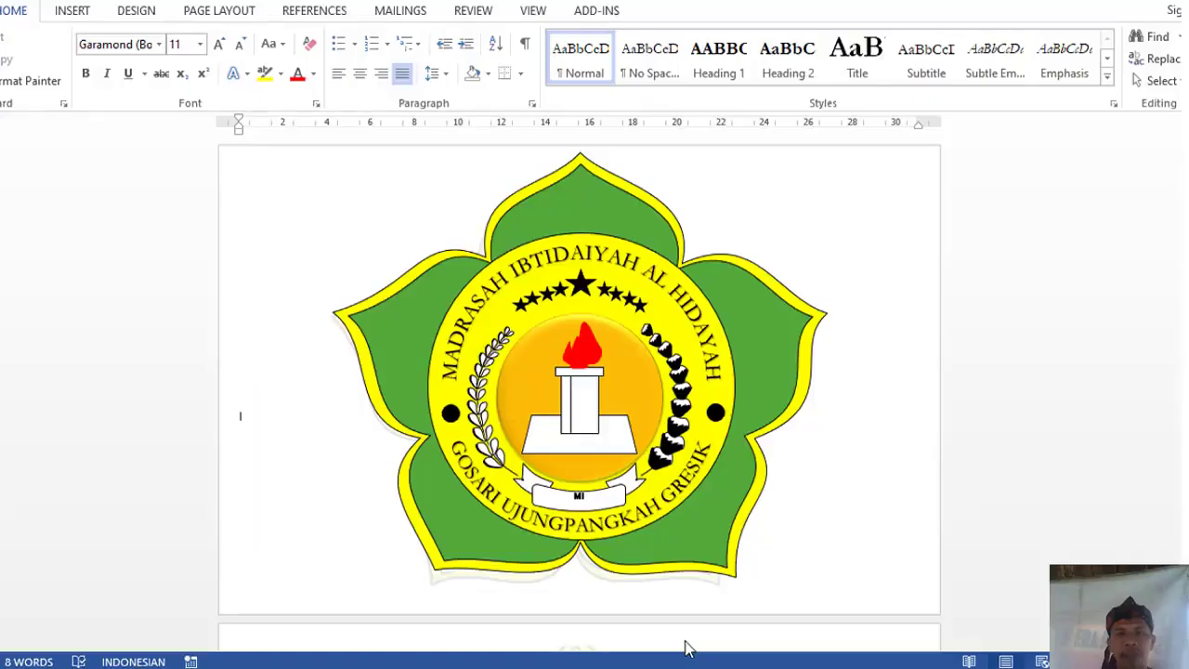